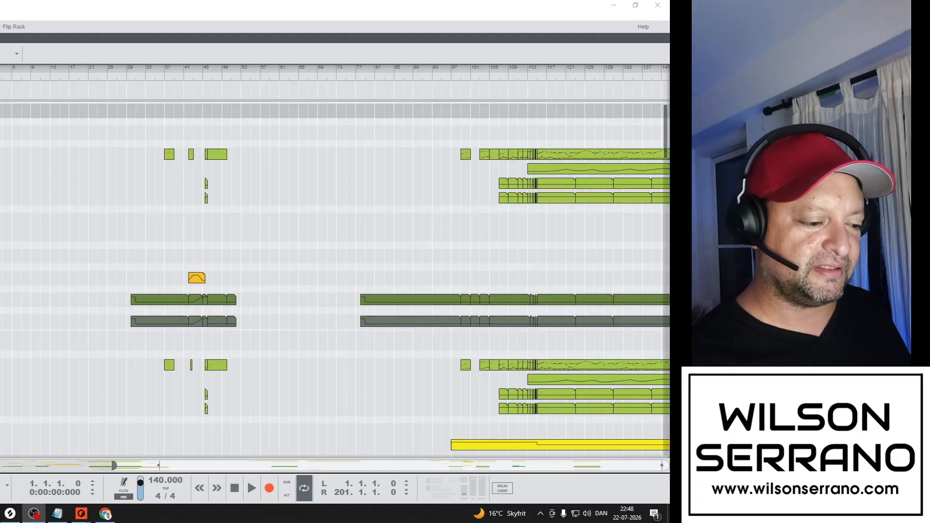
Play short passages of the arrangement starting from bar 45 and from bar 46
key(alt+Tab)
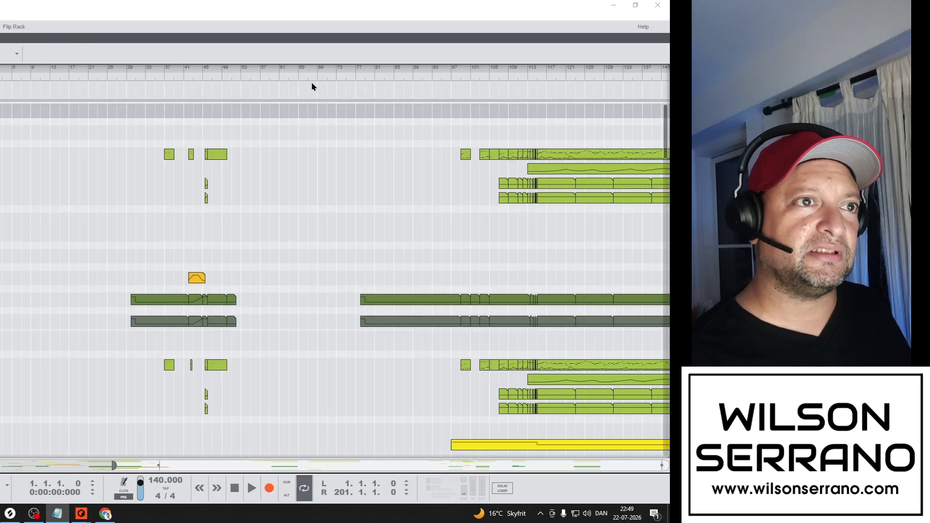
click(209, 78)
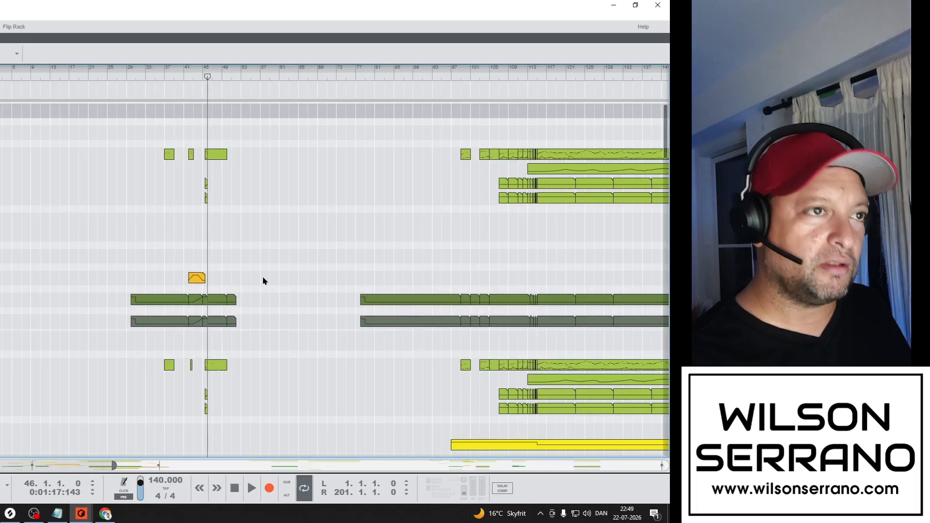
drag(198, 78, 203, 78)
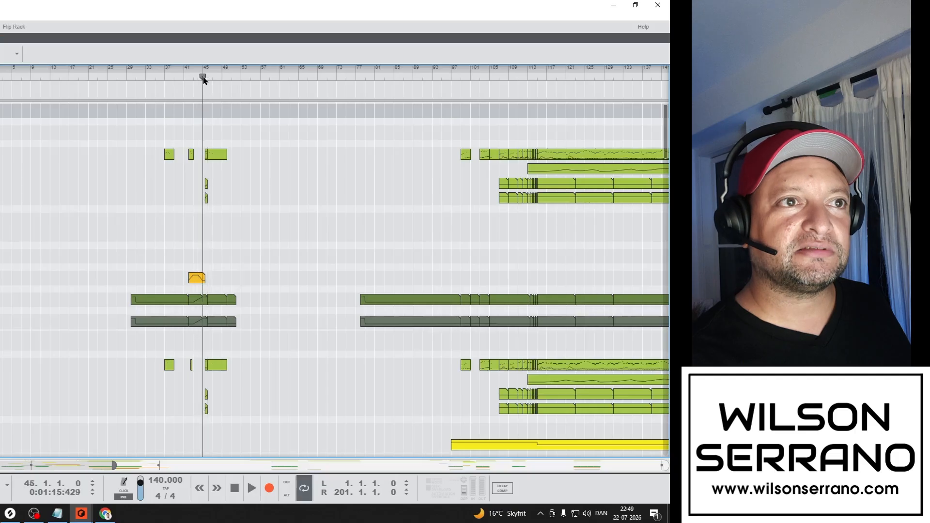
key(space)
key(space)
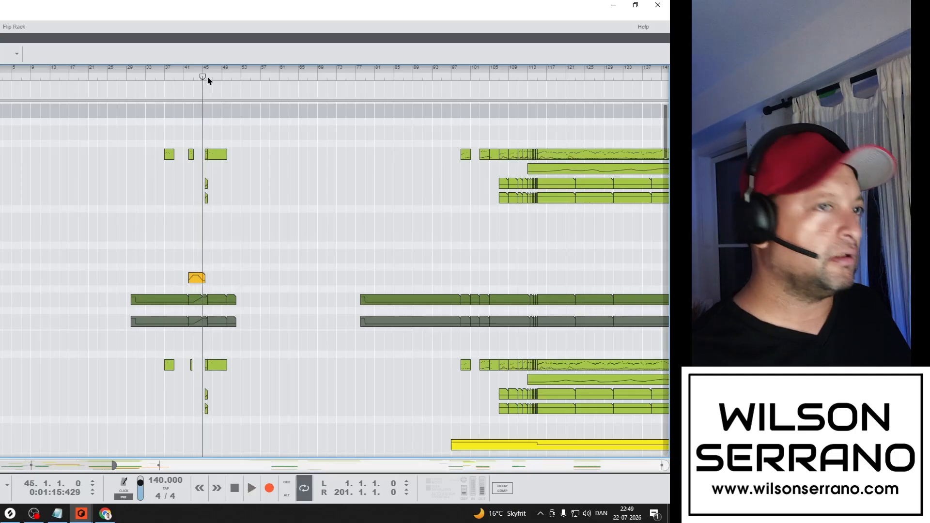
click(209, 78)
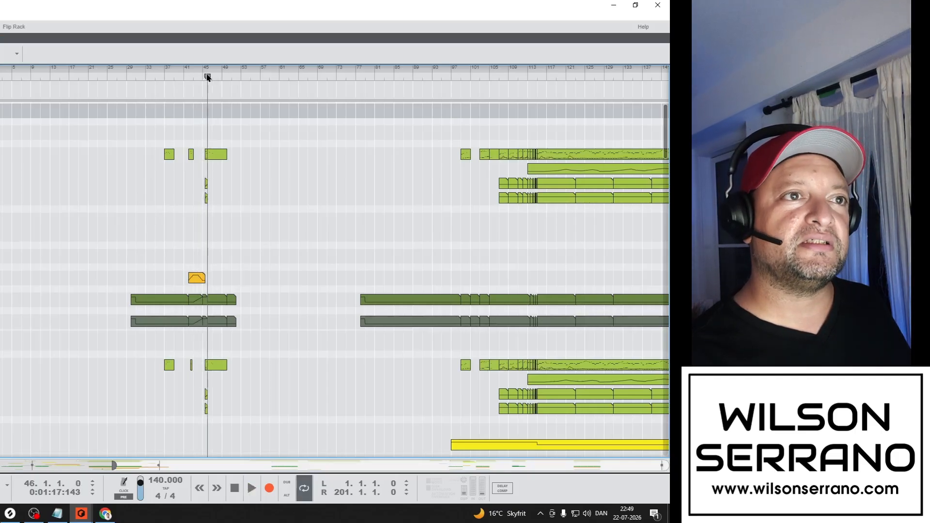
key(space)
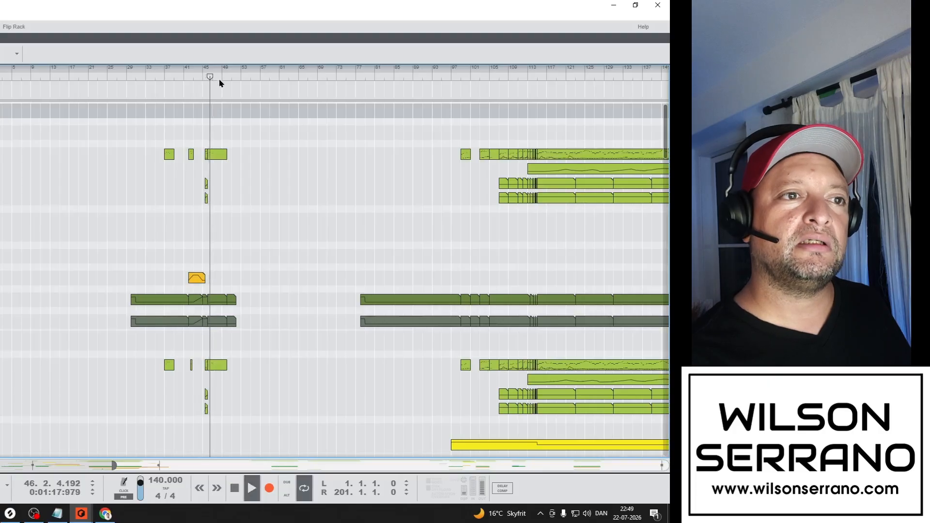
key(space)
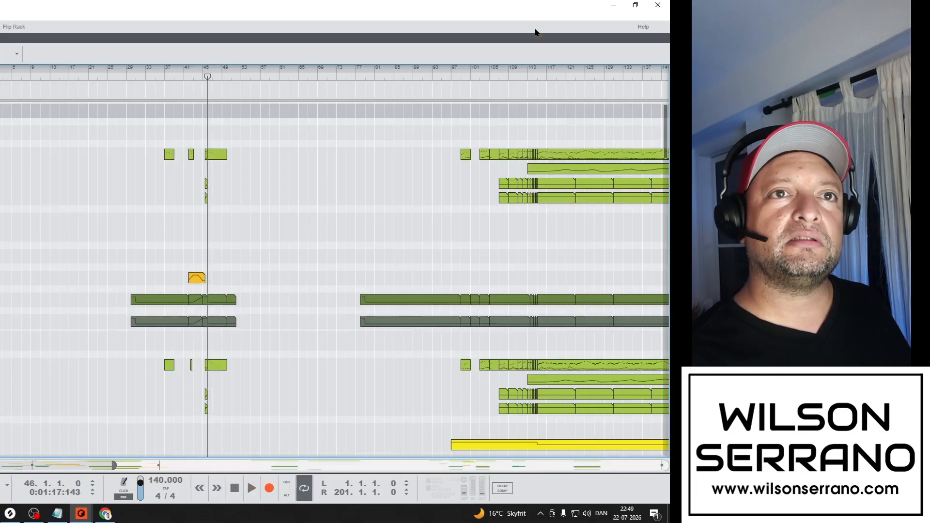
Move the playhead to bar 115 and play that section of the arrangement several times
click(538, 78)
key(space)
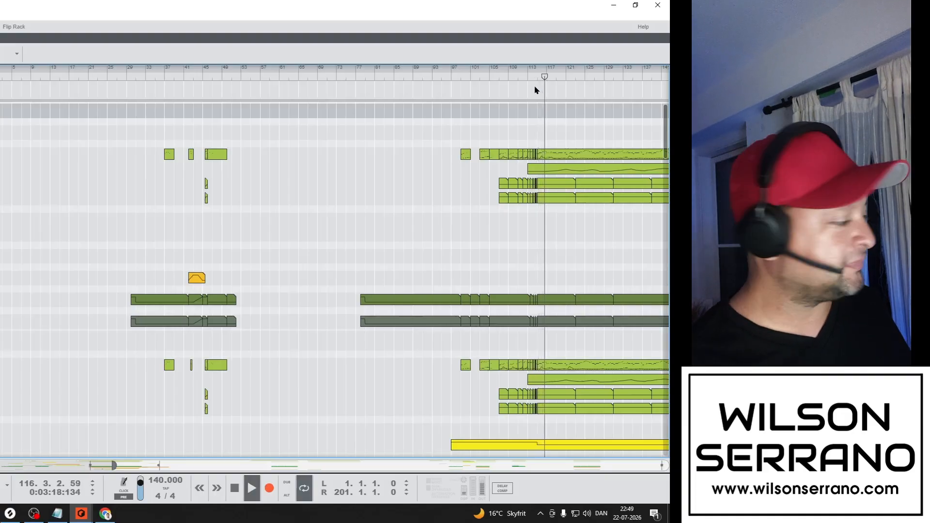
key(space)
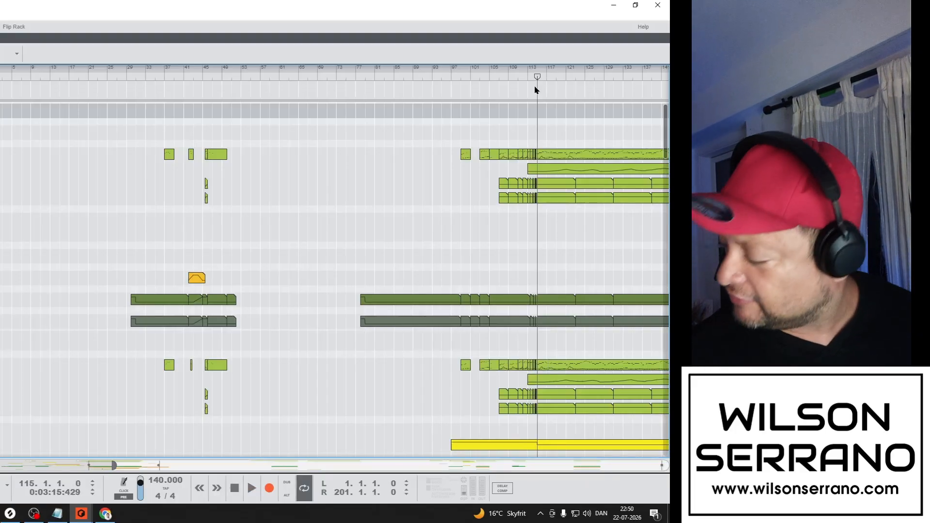
key(space)
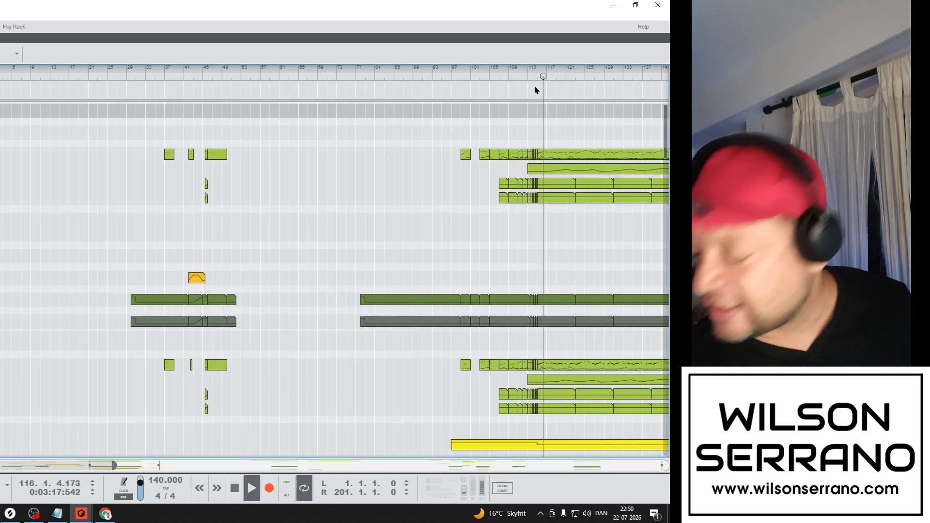
key(space)
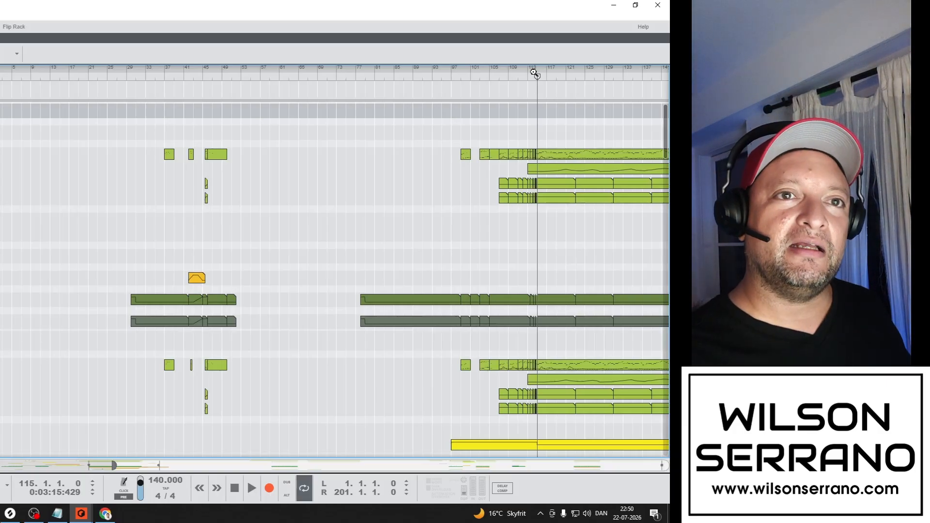
drag(535, 74, 541, 78)
key(space)
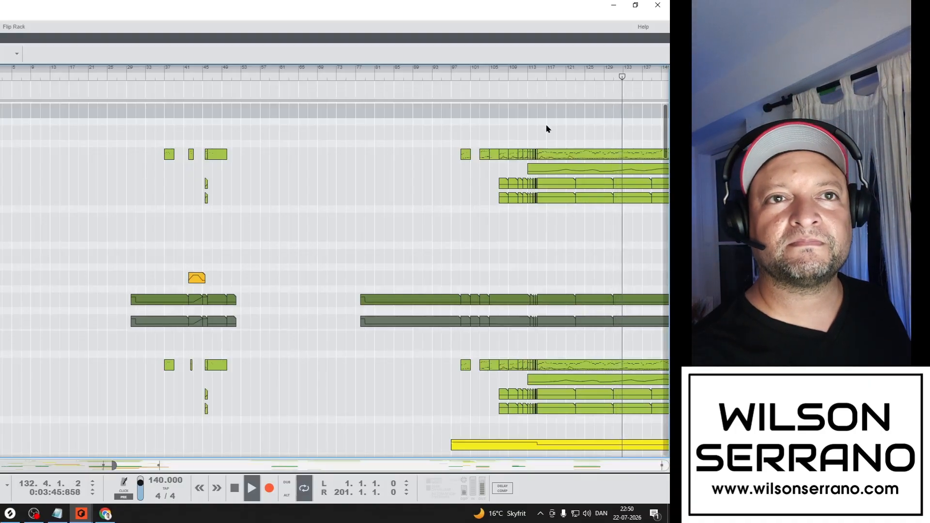
key(space)
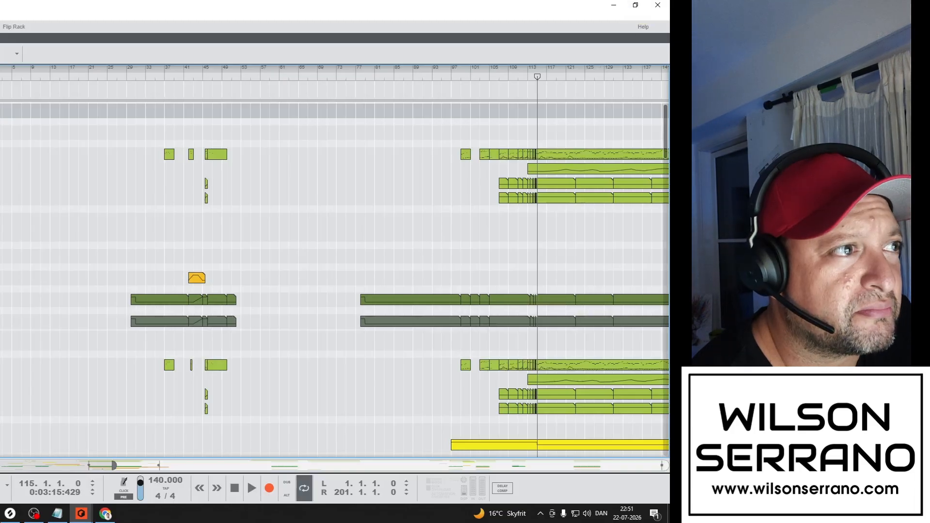
key(space)
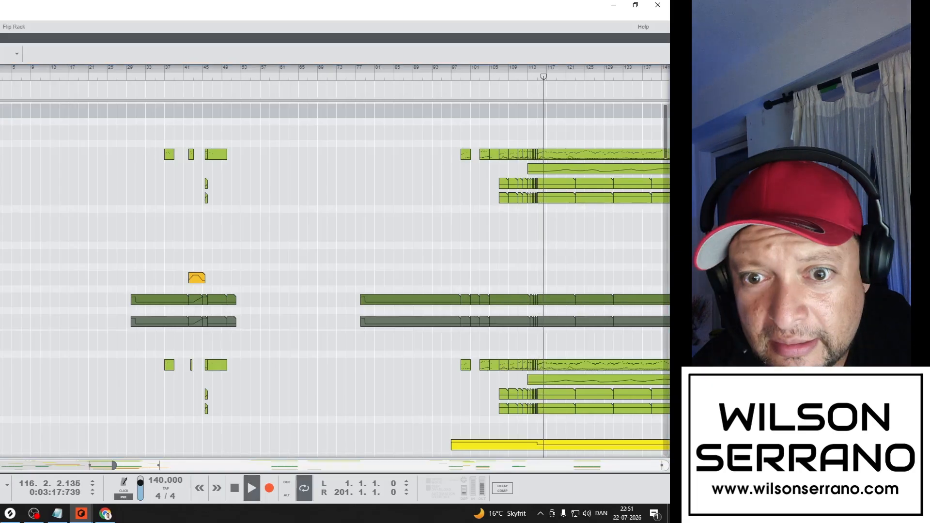
key(space)
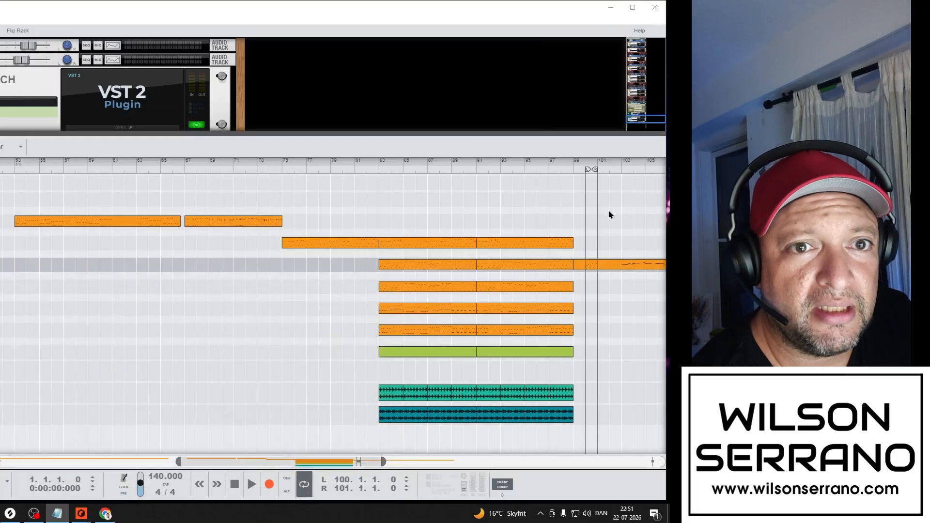
Play the melody at the end of the other song's arrangement, starting from bar 103
drag(611, 215, 665, 228)
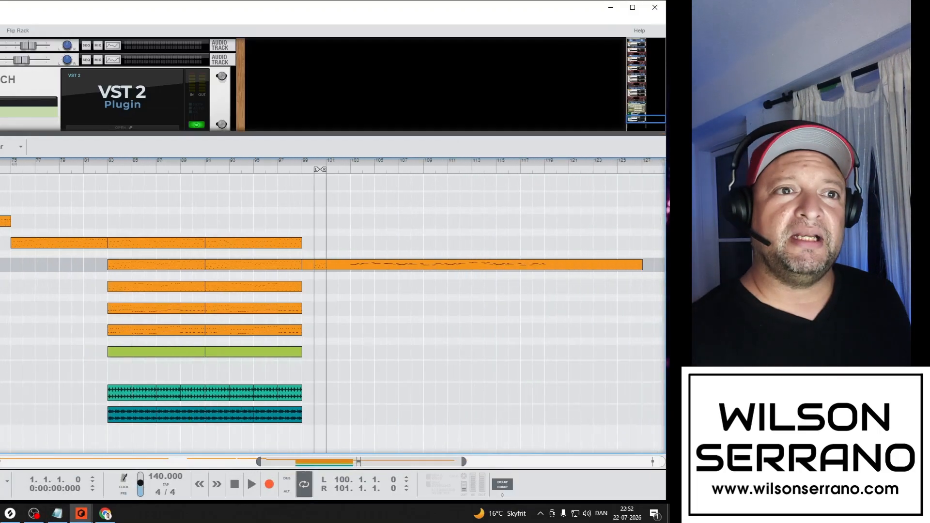
click(350, 171)
key(space)
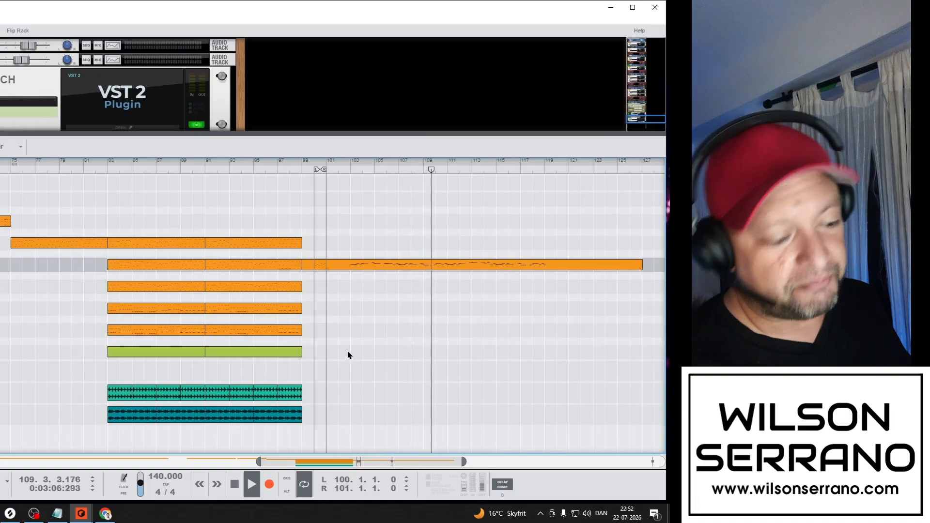
key(space)
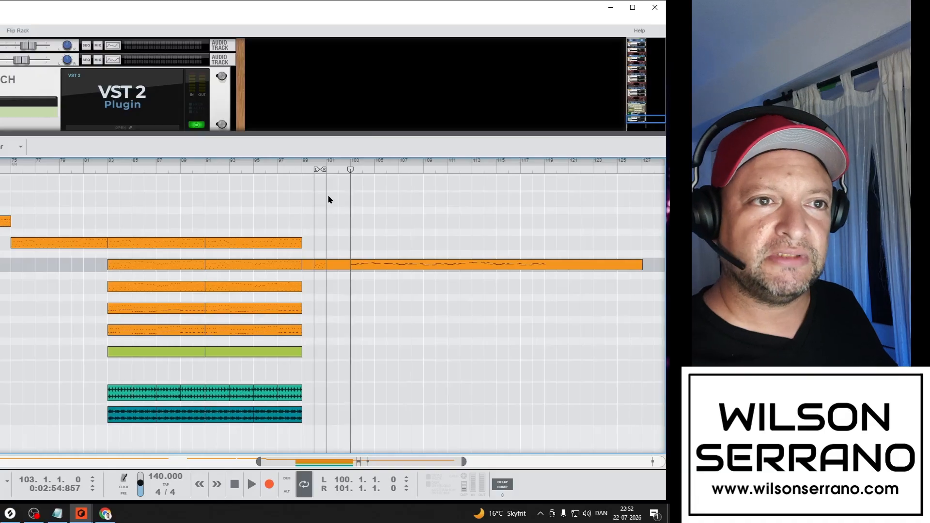
Open the orange note clip starting at bar 99 for editing and play its notes from the loop start at bar 100
key(KP_1)
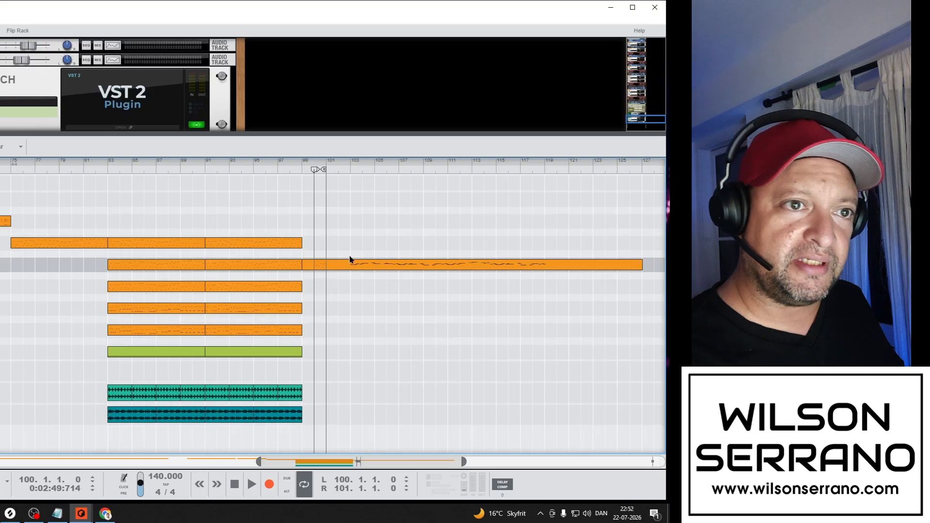
double_click(319, 270)
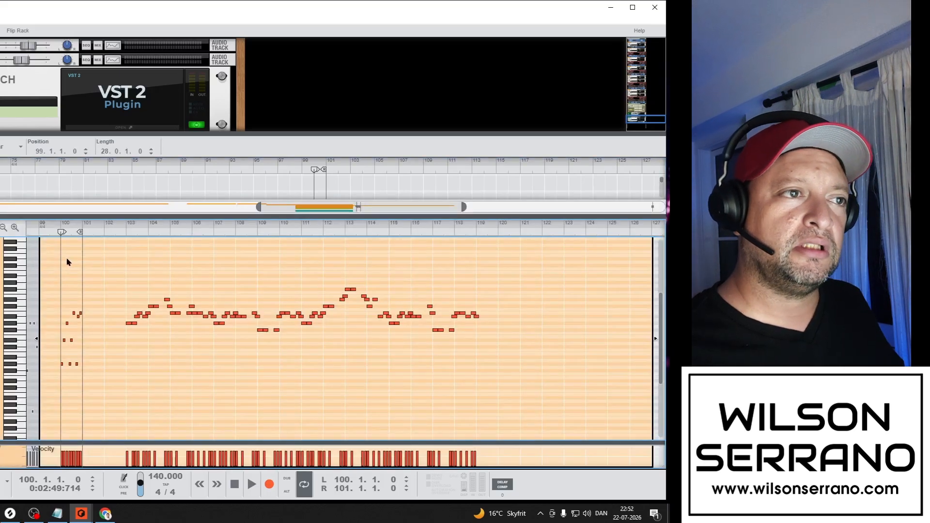
key(space)
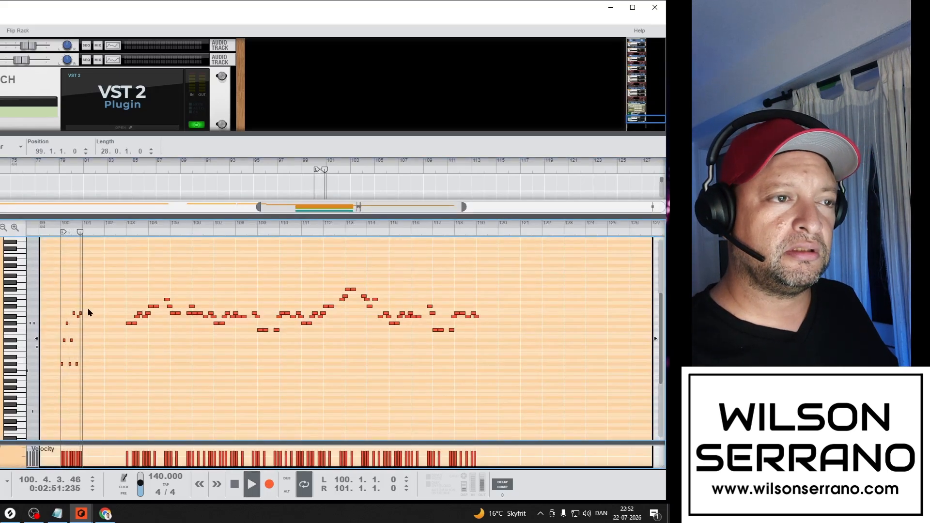
key(space)
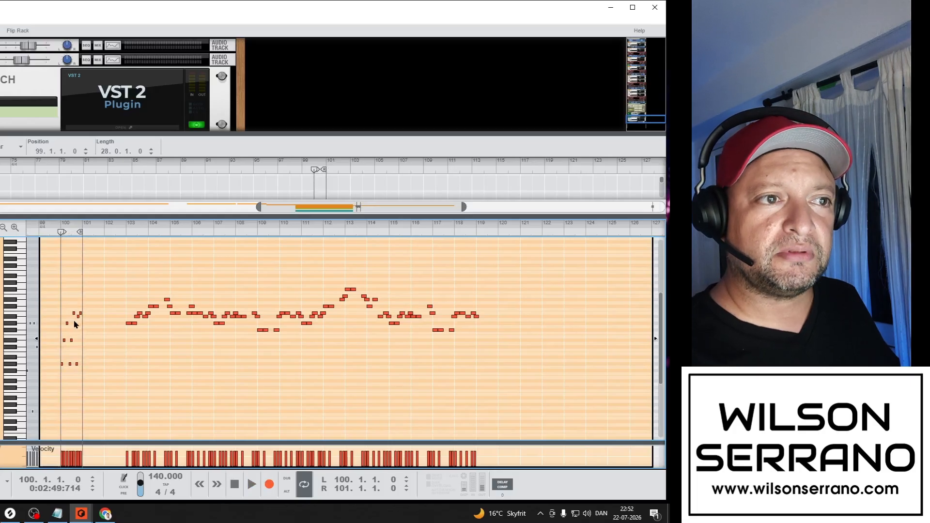
Raise the third note of the bar 100 pattern by two semitones and play the one-bar loop
drag(73, 319, 97, 333)
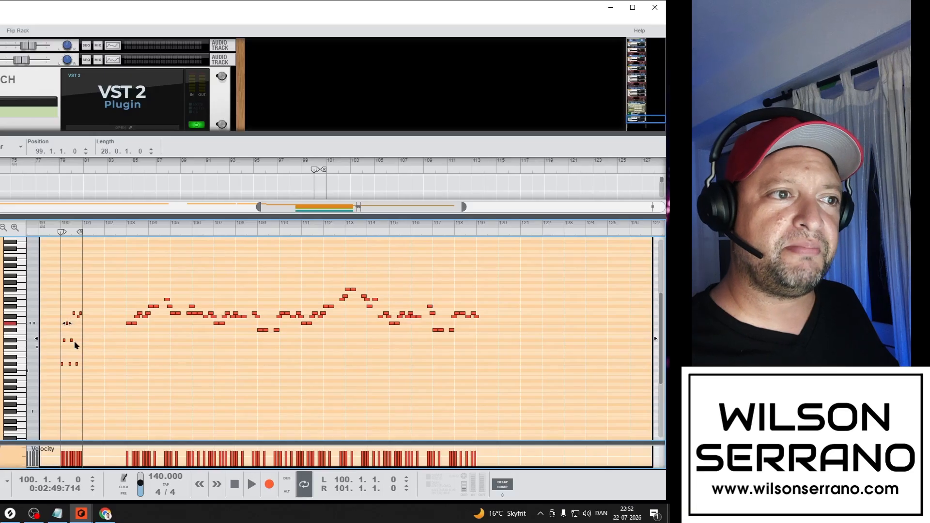
key(Up)
key(Up)
key(space)
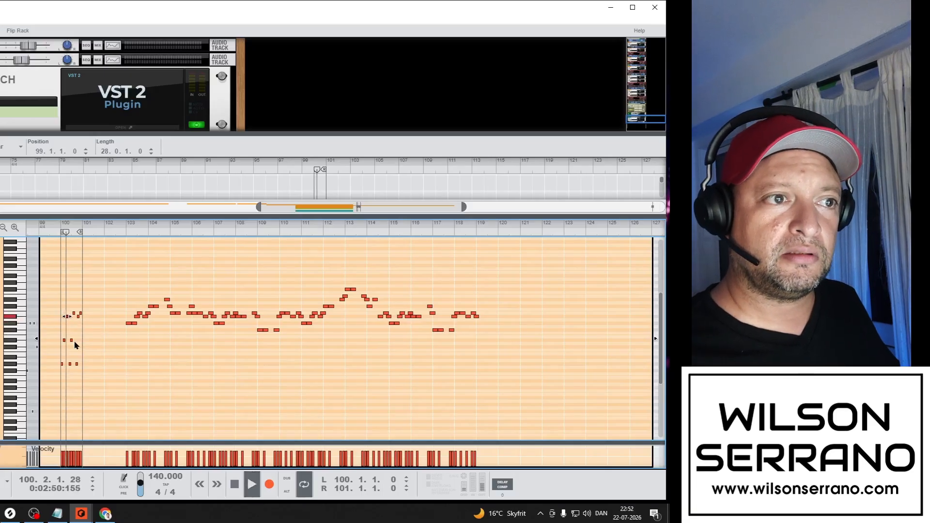
key(space)
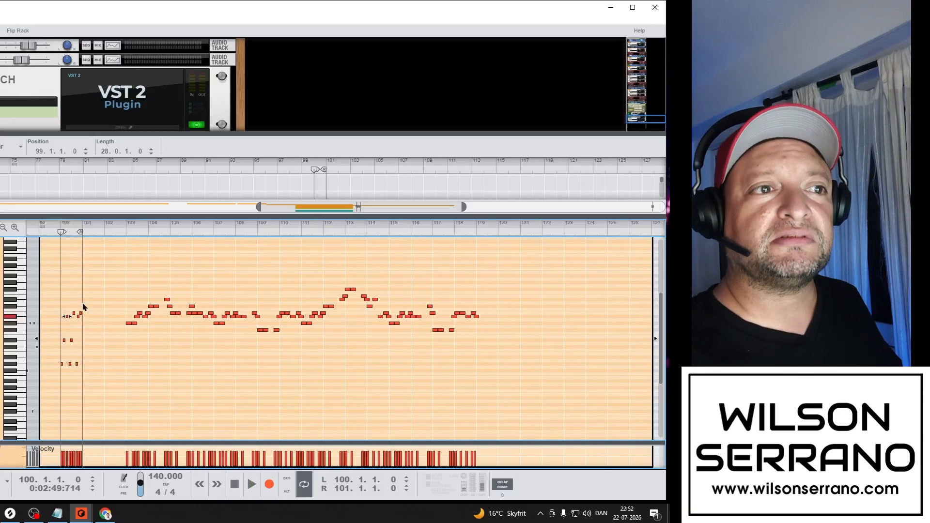
click(97, 299)
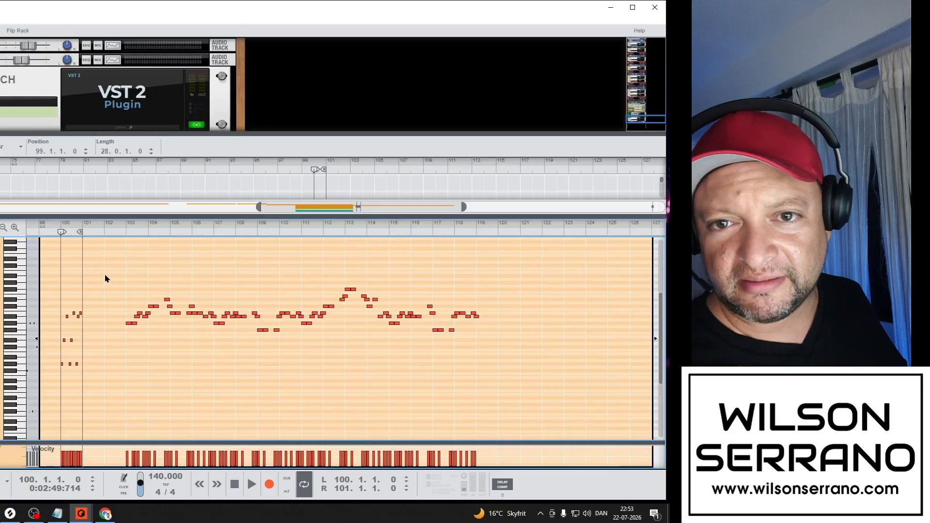
key(space)
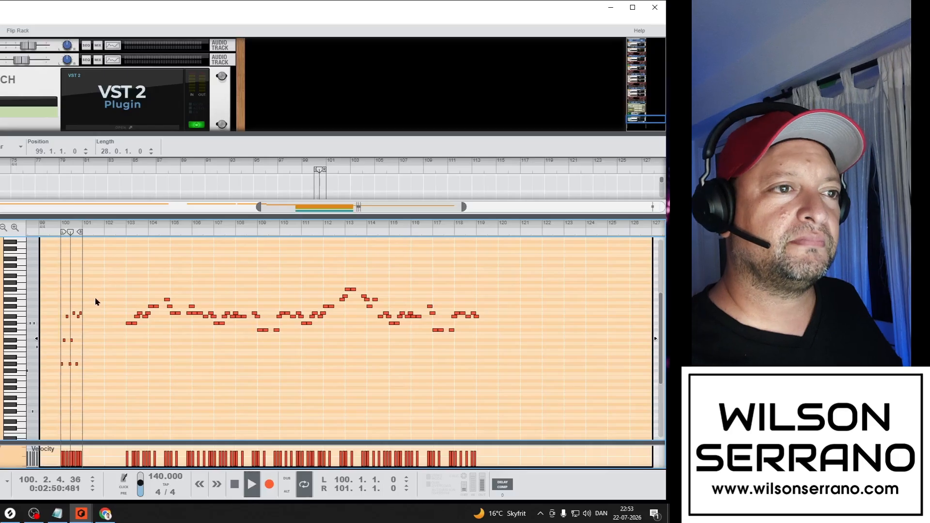
key(space)
Duplicate all the bar 100 notes into bar 101 and extend the loop's end to bar 102
drag(97, 291, 36, 393)
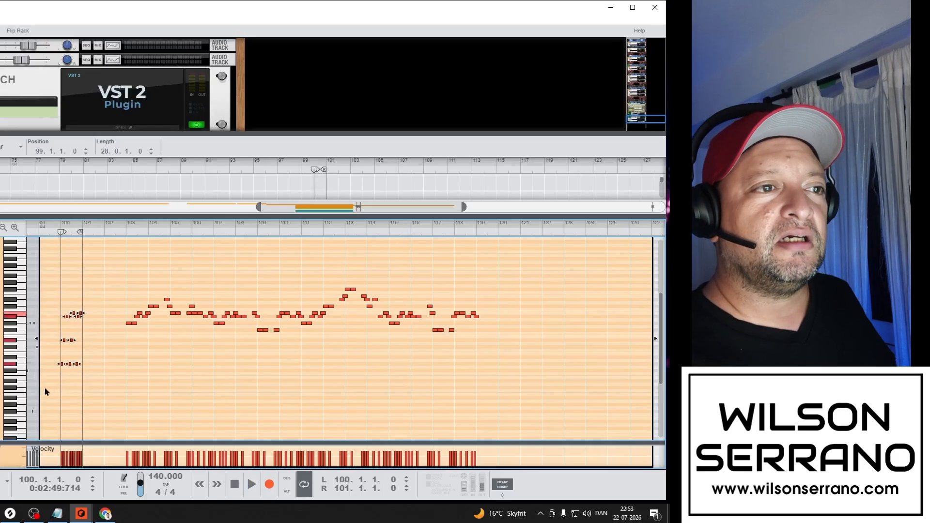
key(ctrl+d)
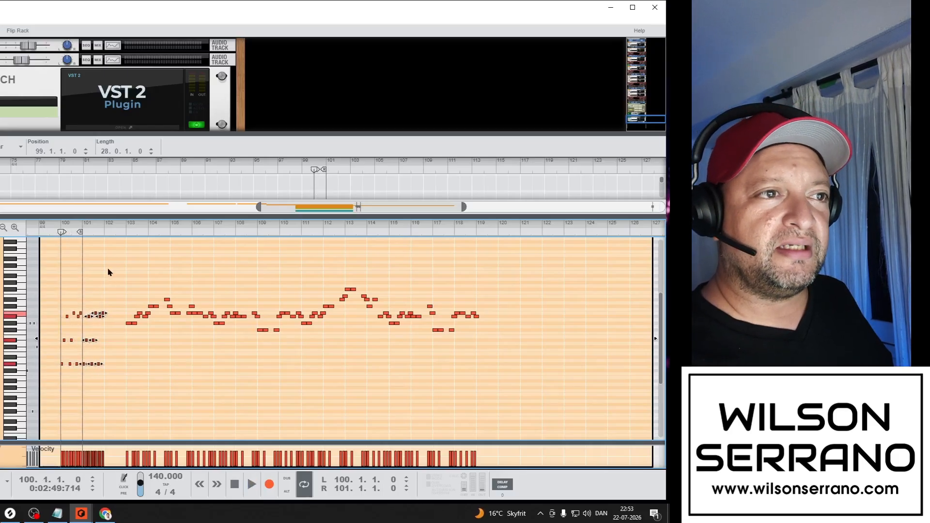
click(107, 241)
alt+click(105, 233)
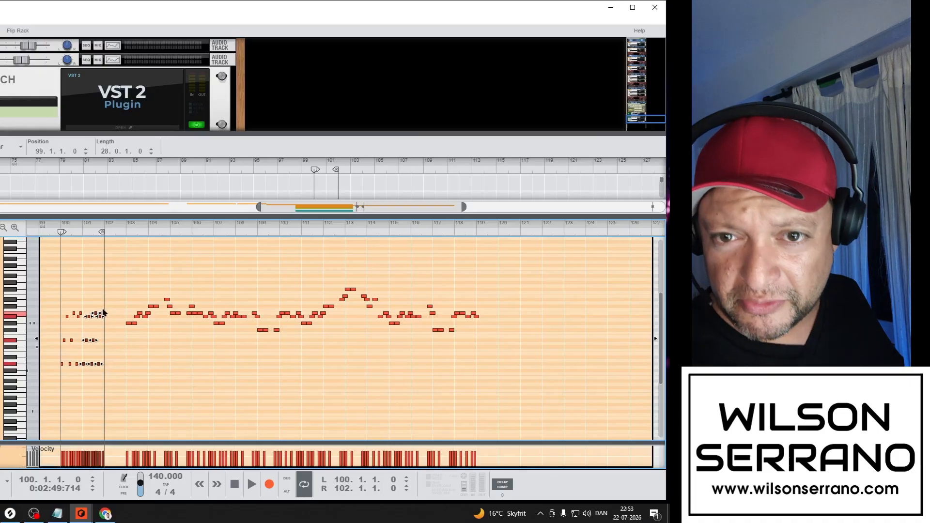
Play the two-bar loop from bar 100 to check the repeated pattern
key(space)
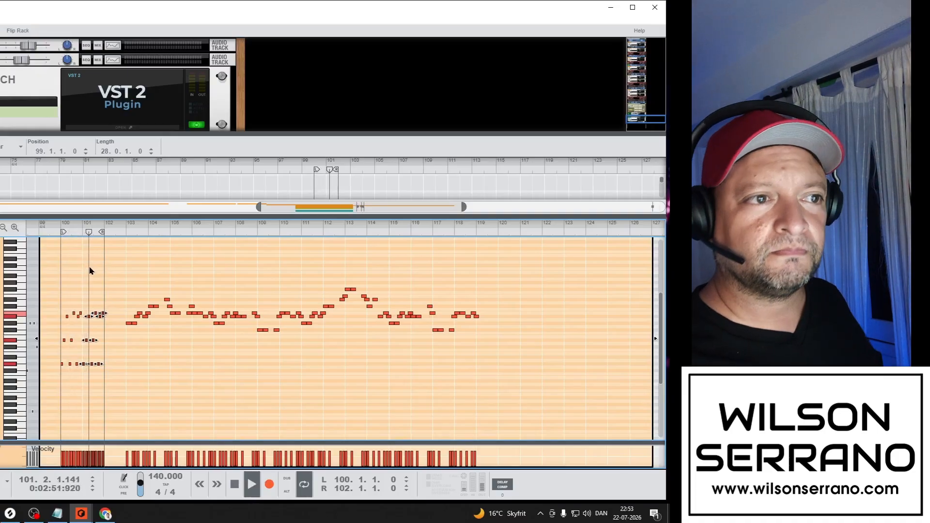
key(space)
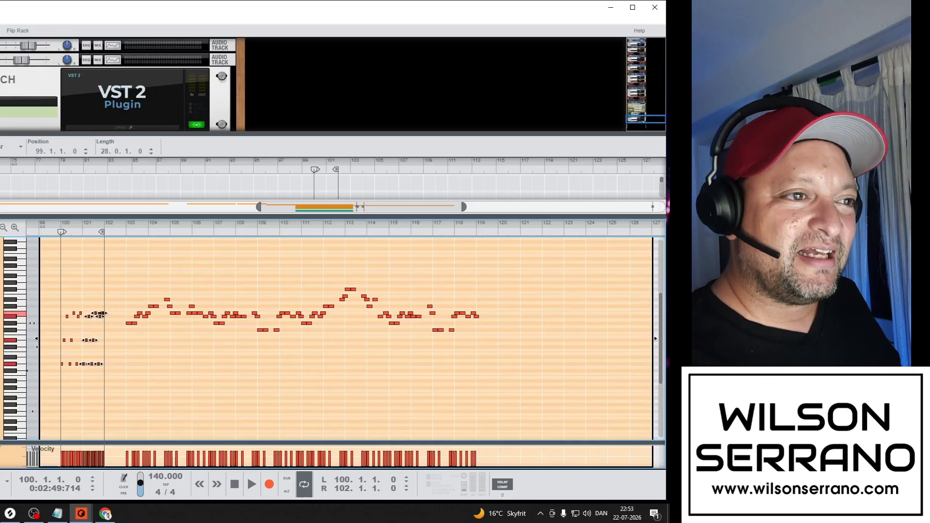
click(106, 304)
key(space)
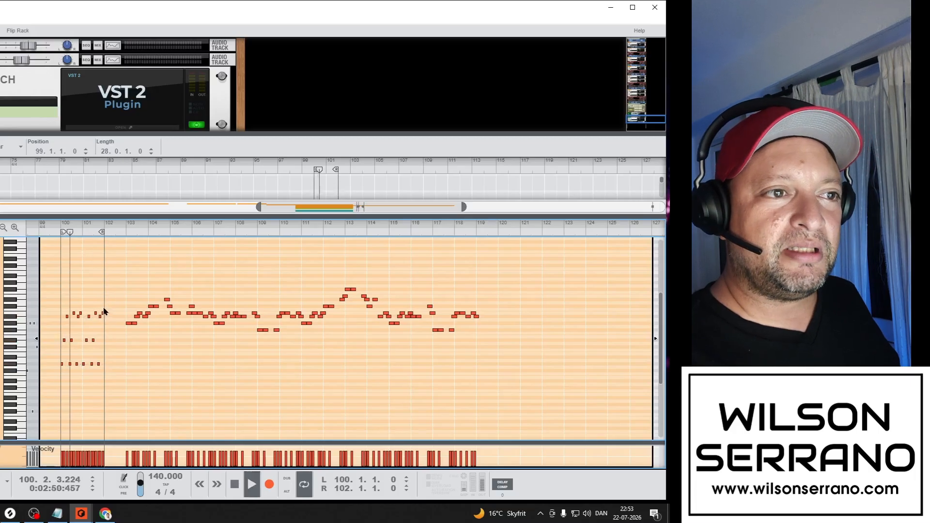
key(space)
Raise the upper group of notes in bar 101 by three semitones
drag(111, 301, 88, 328)
key(Up)
key(Up)
key(Up)
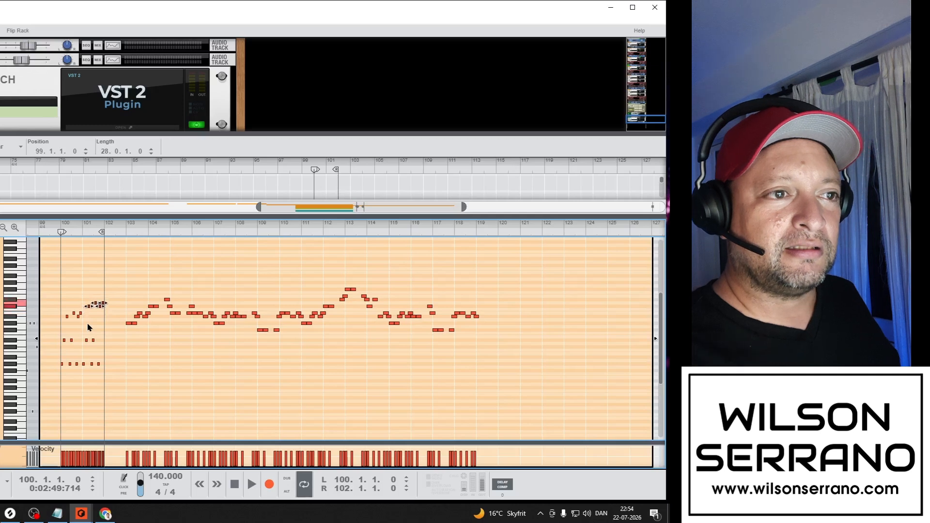
Select the two middle-row notes in bar 101 and play the two-bar loop to hear the transposed upper notes
drag(112, 324, 83, 354)
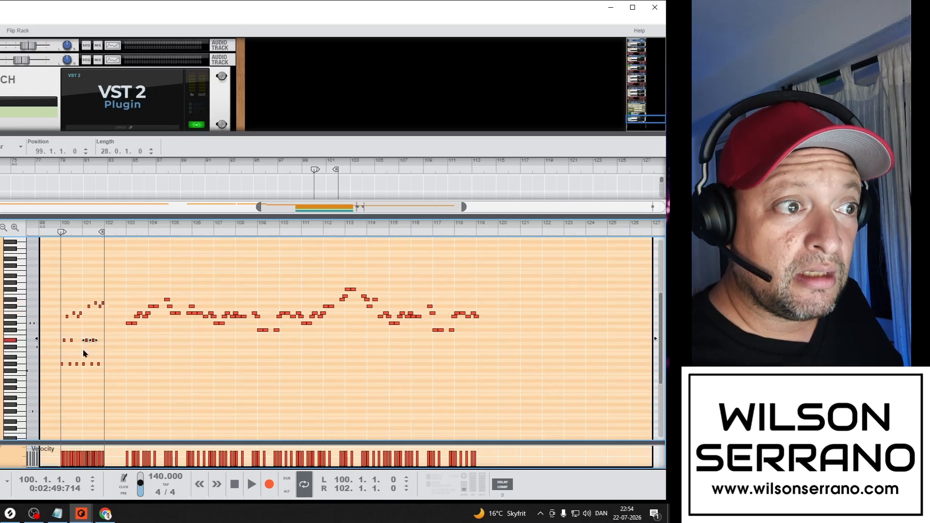
key(space)
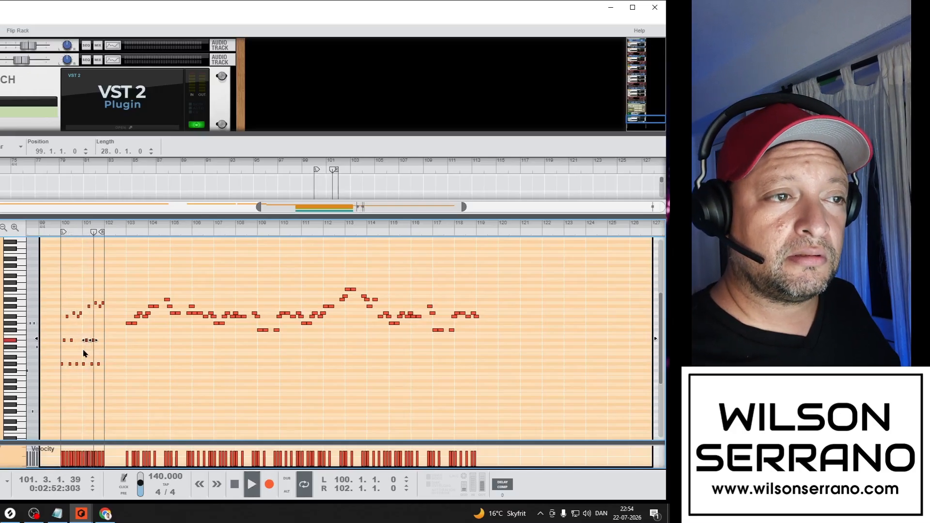
key(space)
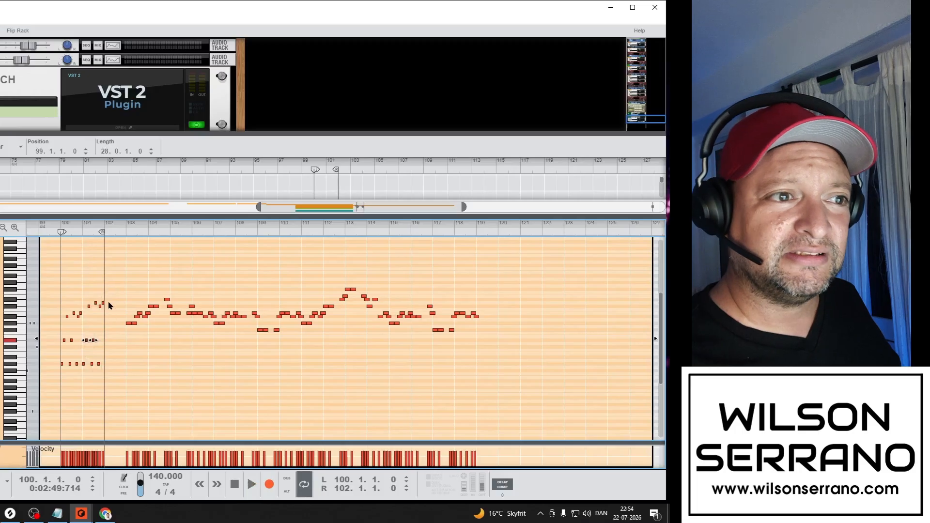
Raise the second and fourth upper notes of bar 101 by one semitone and play the two-bar loop
drag(111, 308, 84, 298)
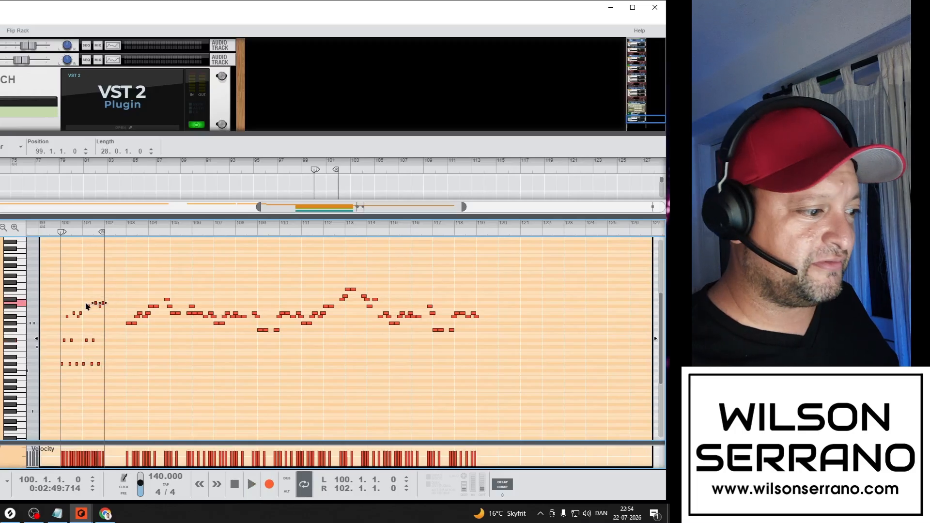
key(Up)
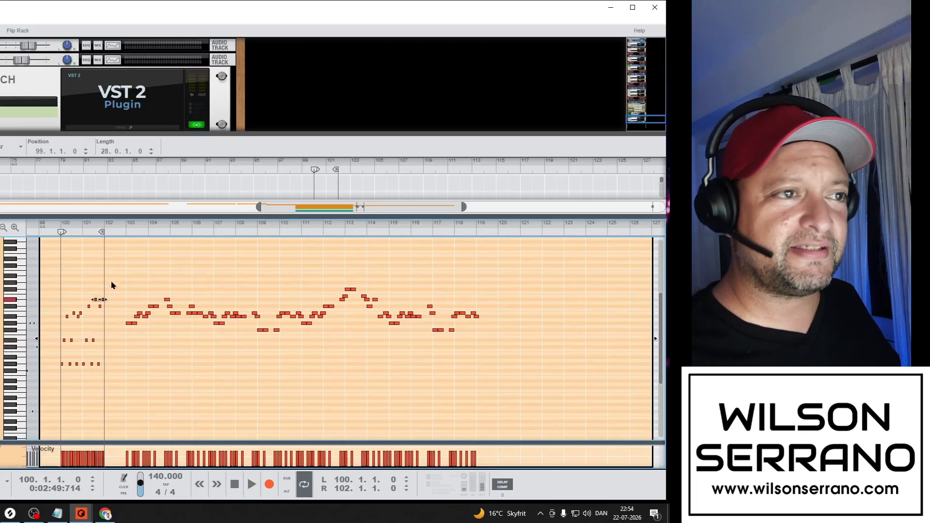
key(space)
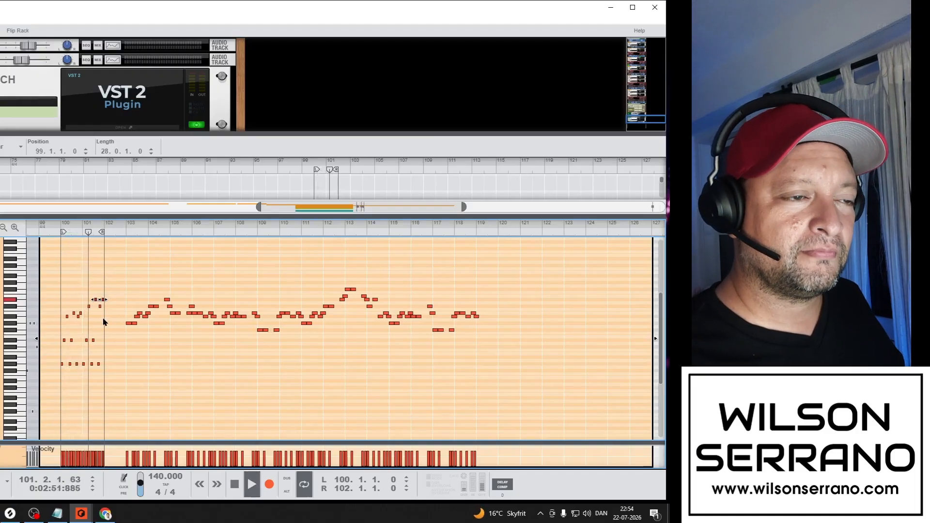
key(space)
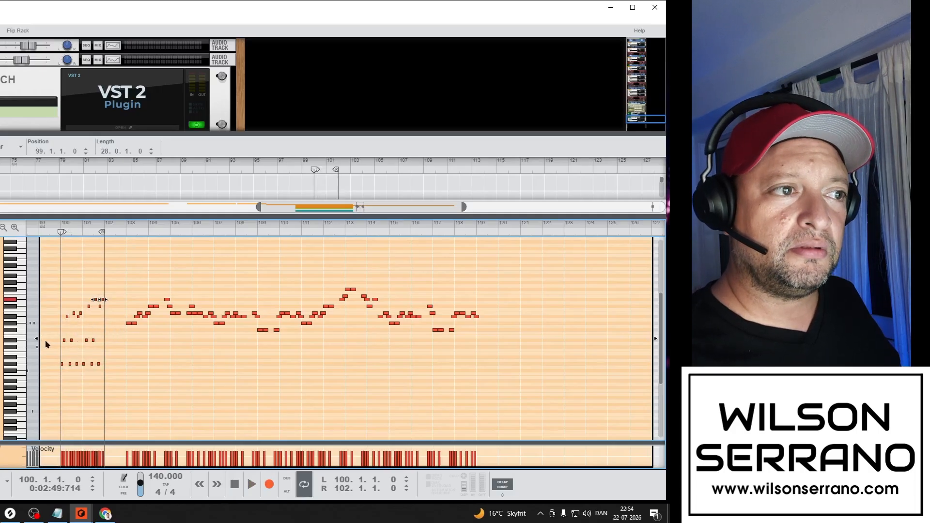
Try the middle row of notes in bars 100 and 101 five semitones higher and play the loop
click(16, 318)
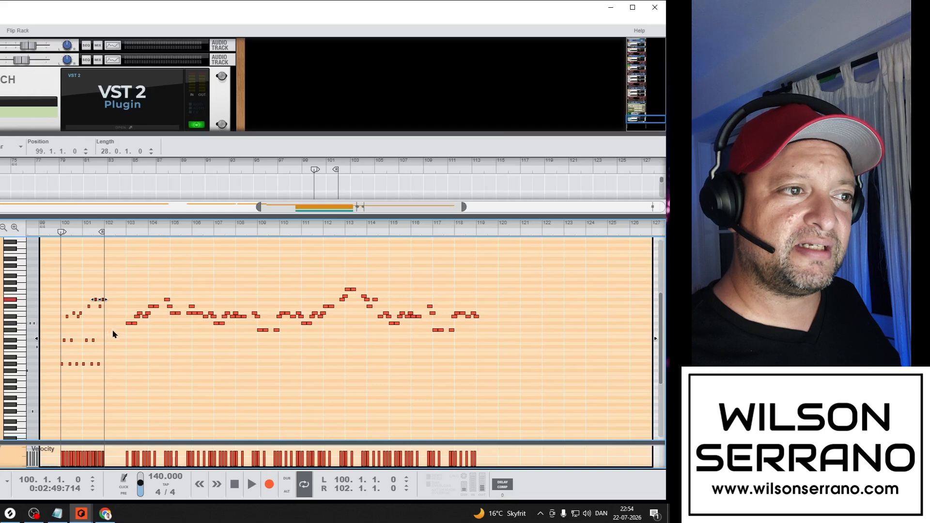
drag(115, 343, 56, 349)
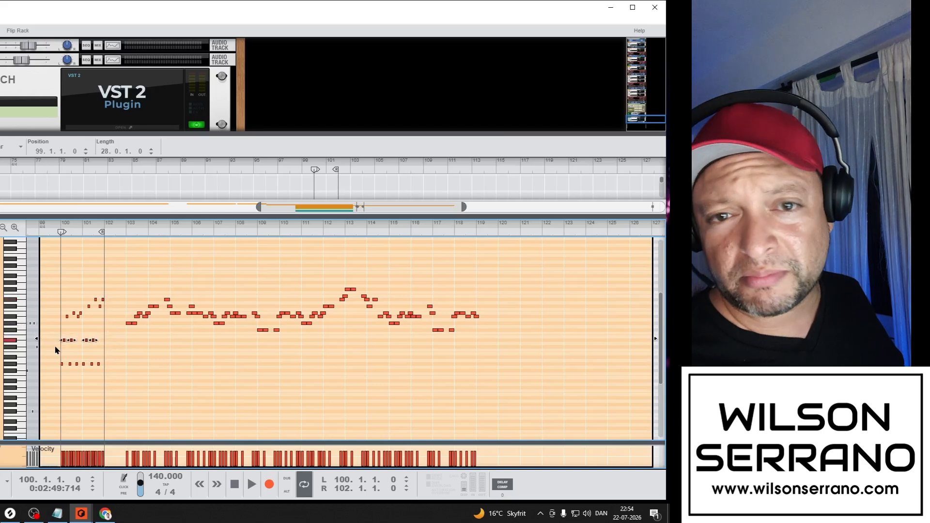
key(Up)
key(Up)
key(Up)
key(Up)
key(Up)
key(space)
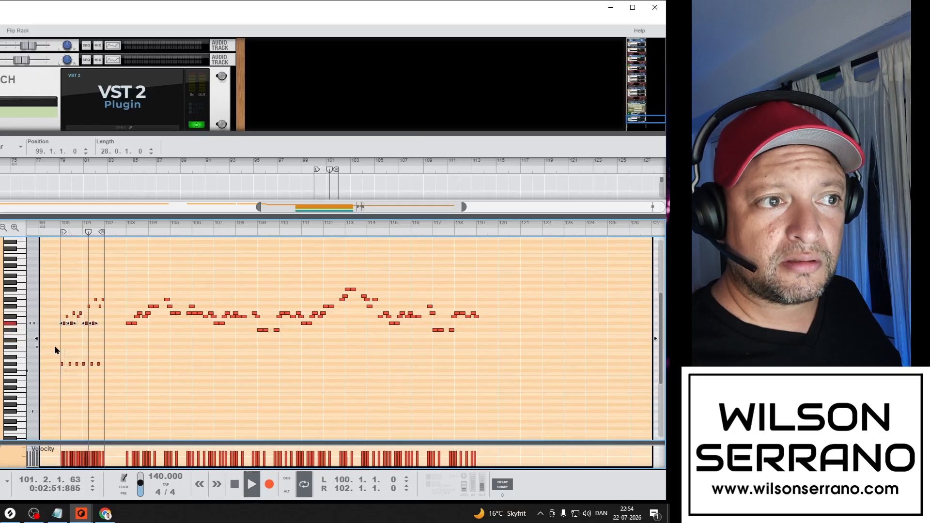
key(space)
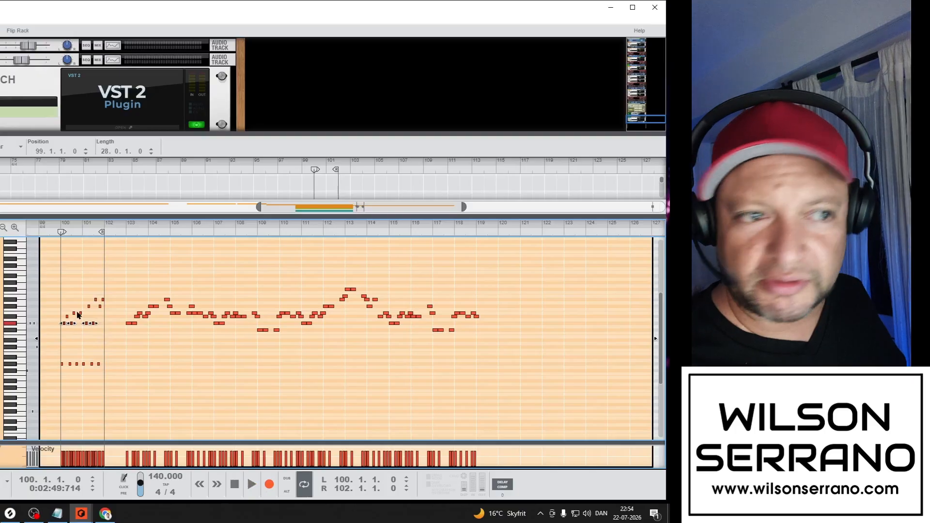
Move the middle row of notes in bars 100 and 101 back down by five semitones
key(Down)
key(Down)
key(Down)
key(Down)
key(Down)
key(Down)
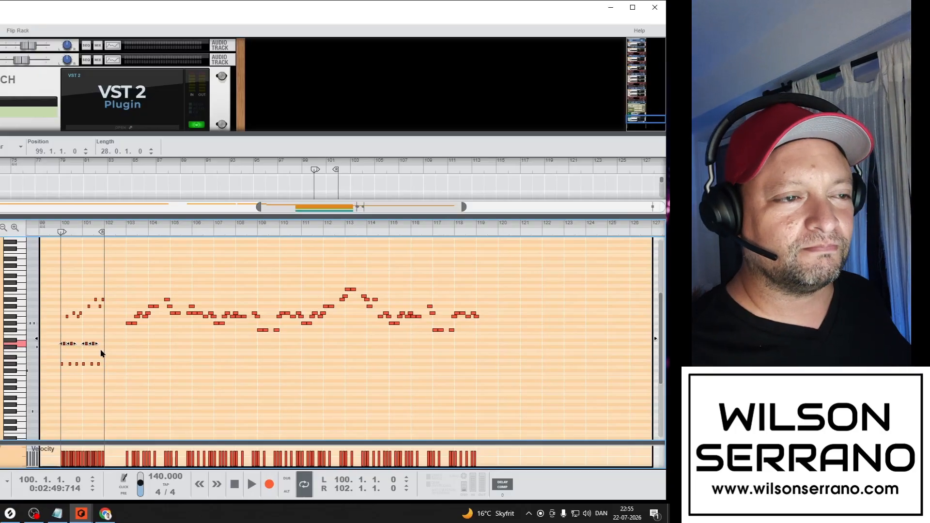
key(Up)
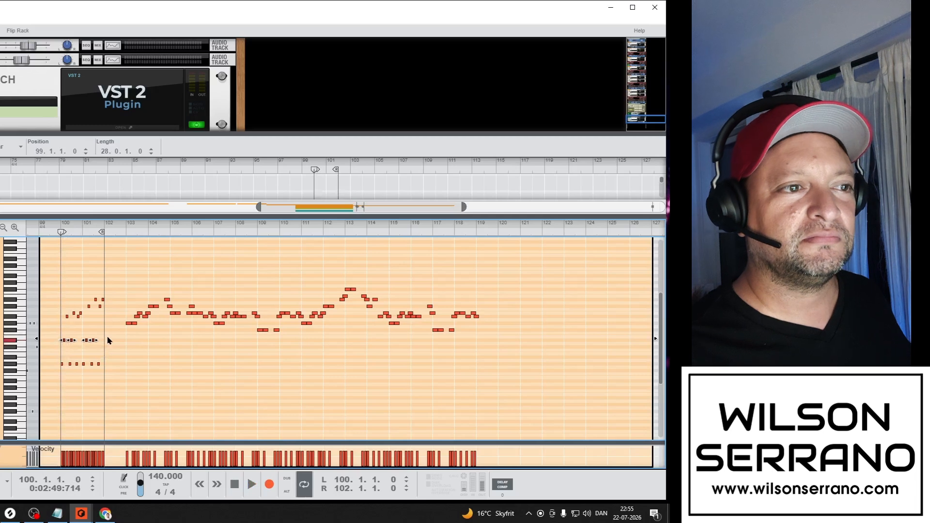
Try raising the middle row of notes by five semitones again and play the start of the loop briefly
key(Up)
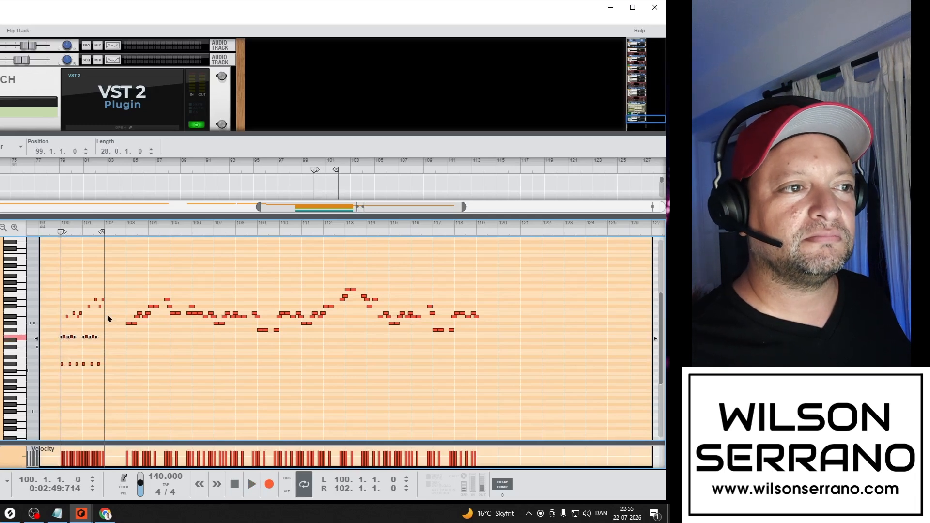
key(Up)
key(Up)
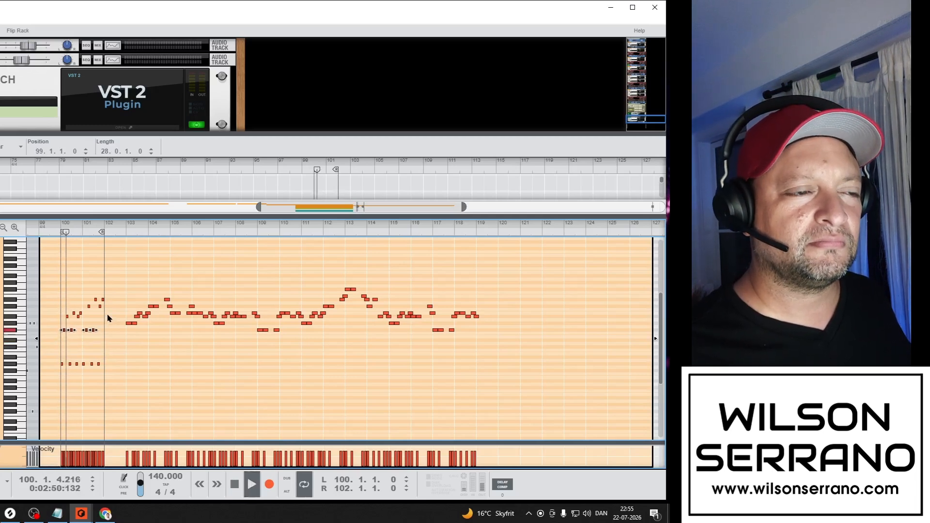
key(Up)
key(Up)
key(space)
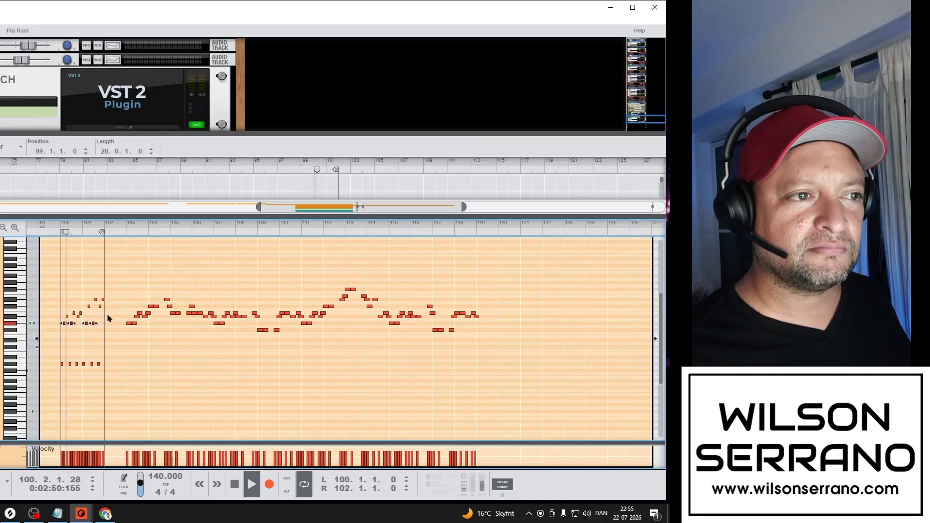
key(space)
Return the middle row of notes to five semitones lower and play the two-bar loop to compare
key(Down)
key(Down)
key(Down)
key(Down)
key(Down)
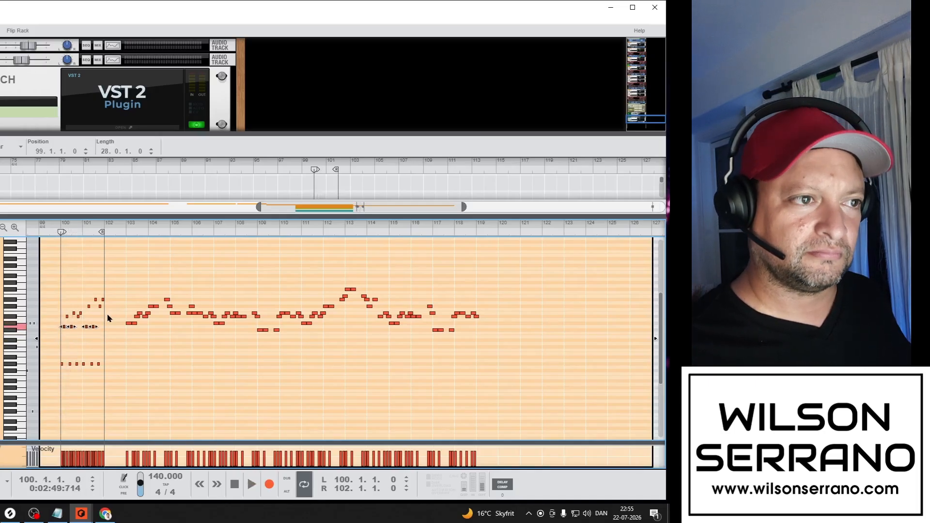
key(Down)
key(Down)
key(Up)
key(Up)
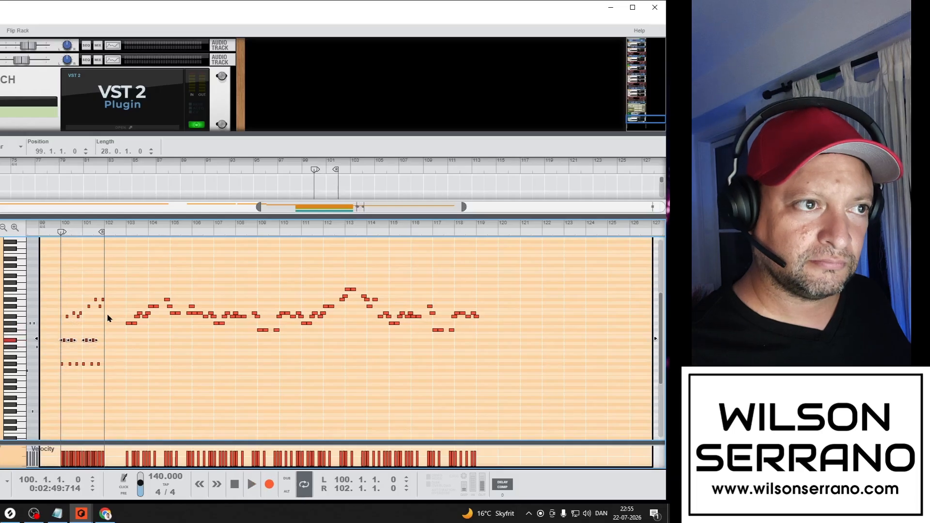
key(space)
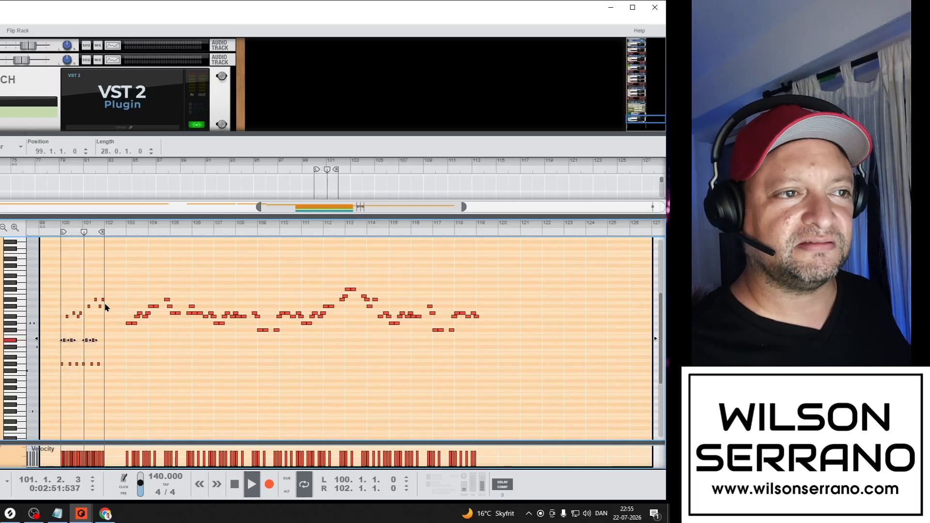
key(space)
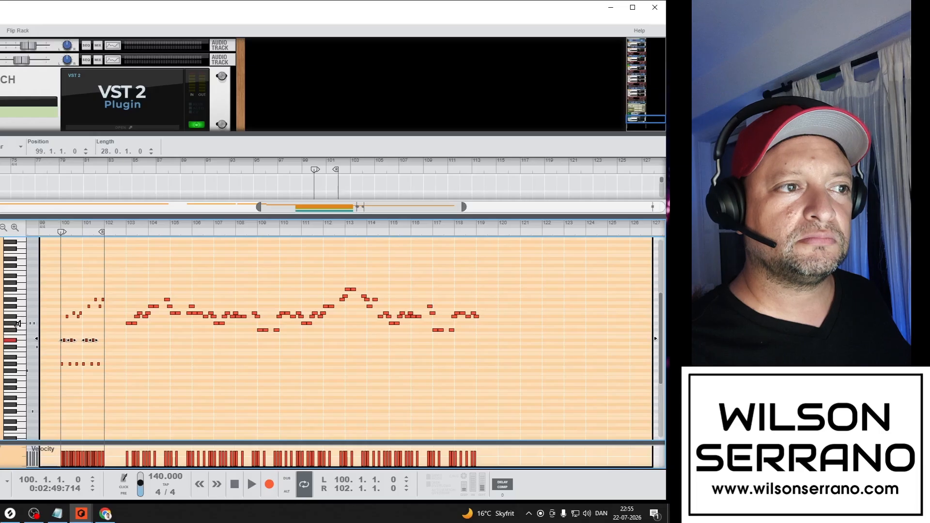
Reselect the middle row of notes in bars 100 and 101, raise it five semitones and play the loop
click(84, 315)
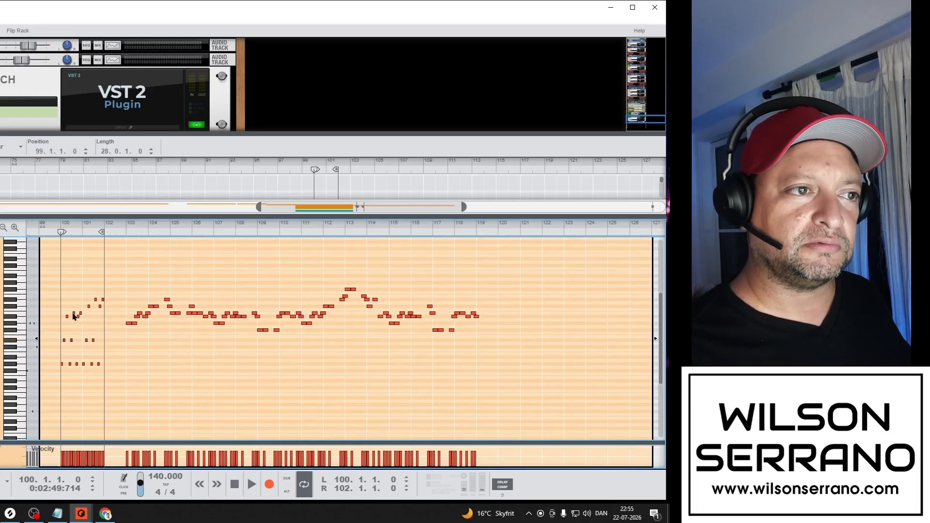
drag(100, 333, 57, 348)
key(Up)
key(Up)
key(Up)
key(Up)
key(Up)
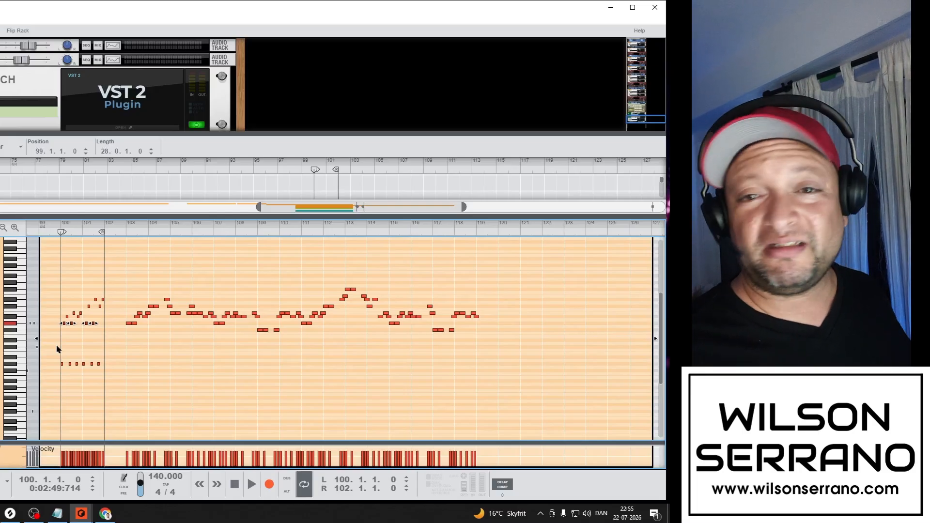
key(space)
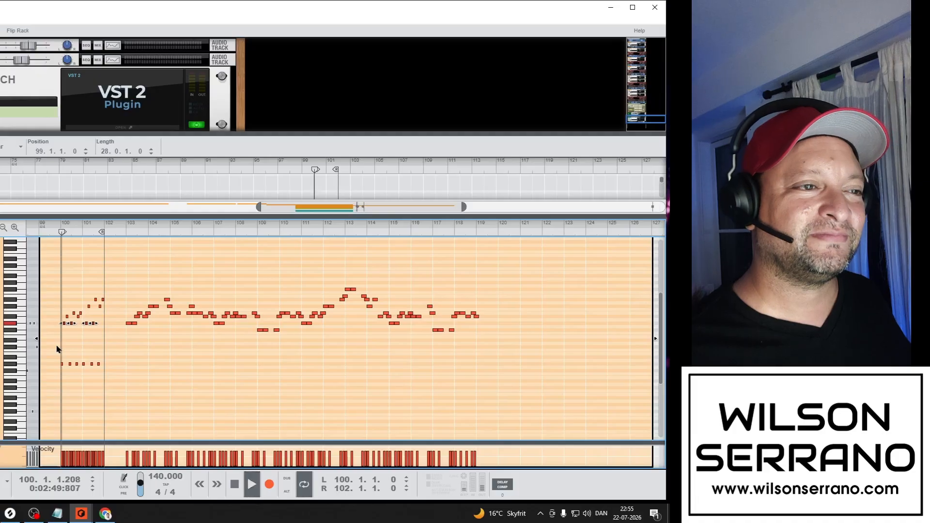
key(space)
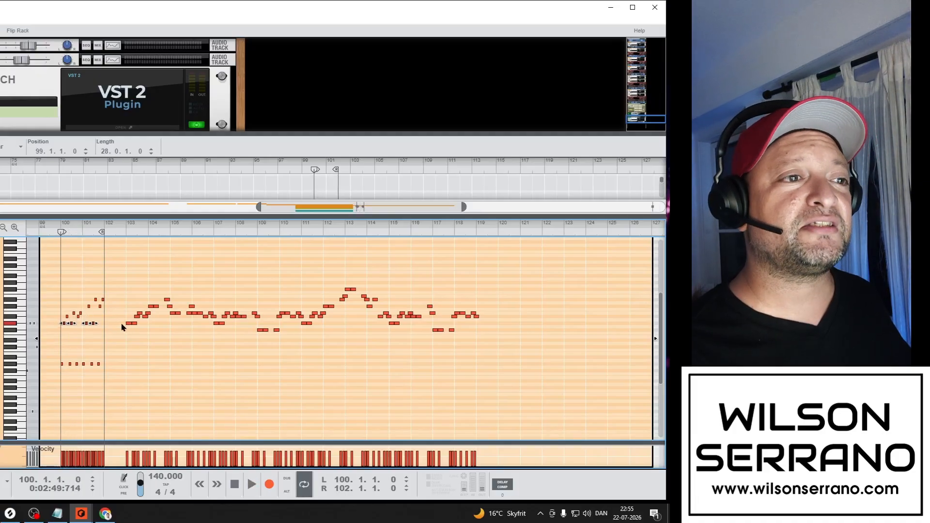
Lower the middle row of notes in bars 100 and 101 by five semitones
drag(117, 321, 54, 331)
key(ctrl+Down)
key(ctrl+Down)
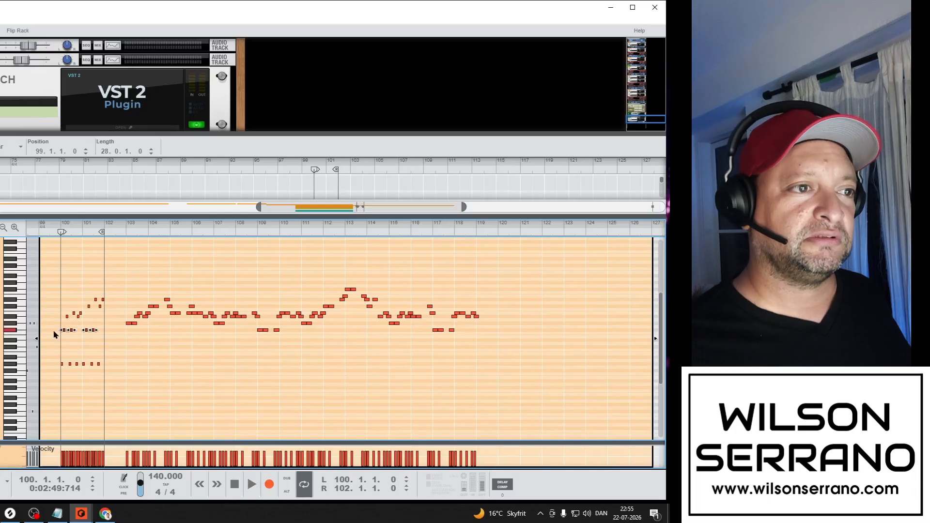
key(Down)
key(Down)
key(Down)
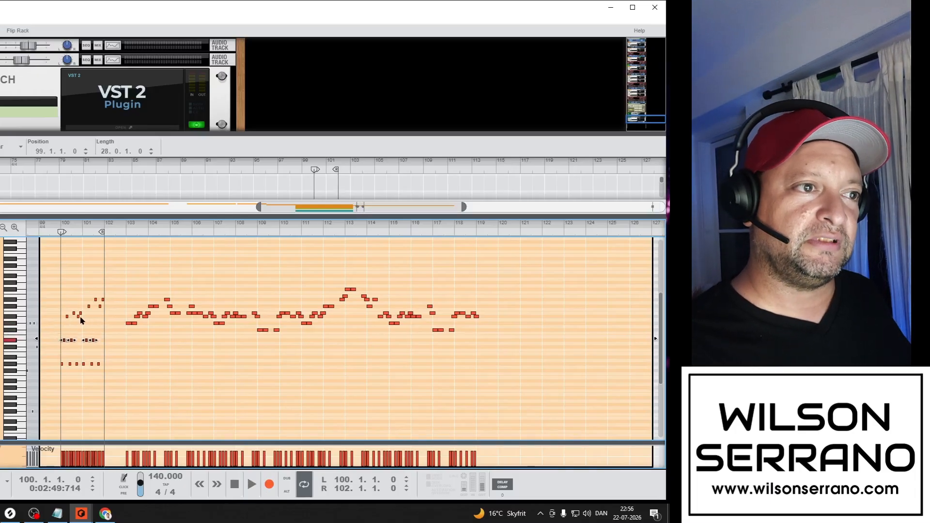
Lower the first and third upper notes of bar 100 by two semitones and play the loop
drag(89, 318, 54, 318)
key(ctrl+Down)
key(ctrl+Down)
key(ctrl+Down)
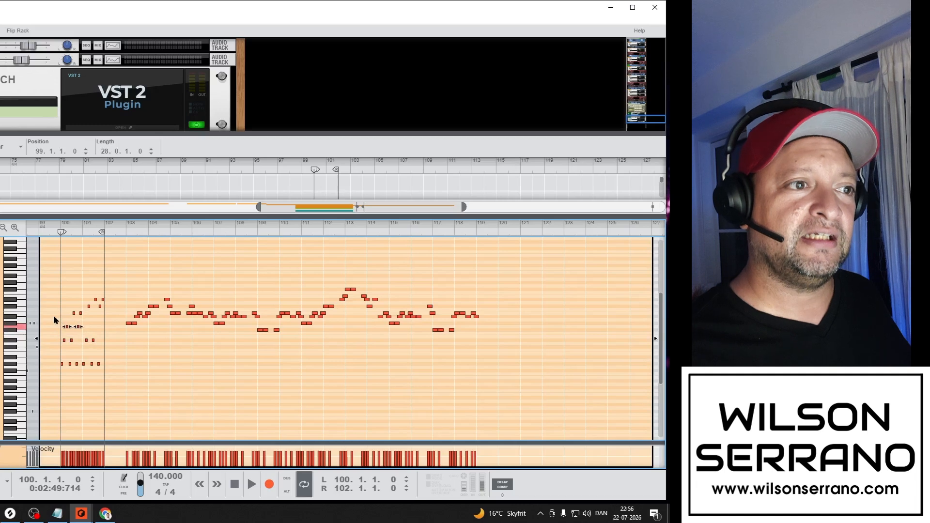
key(Up)
key(space)
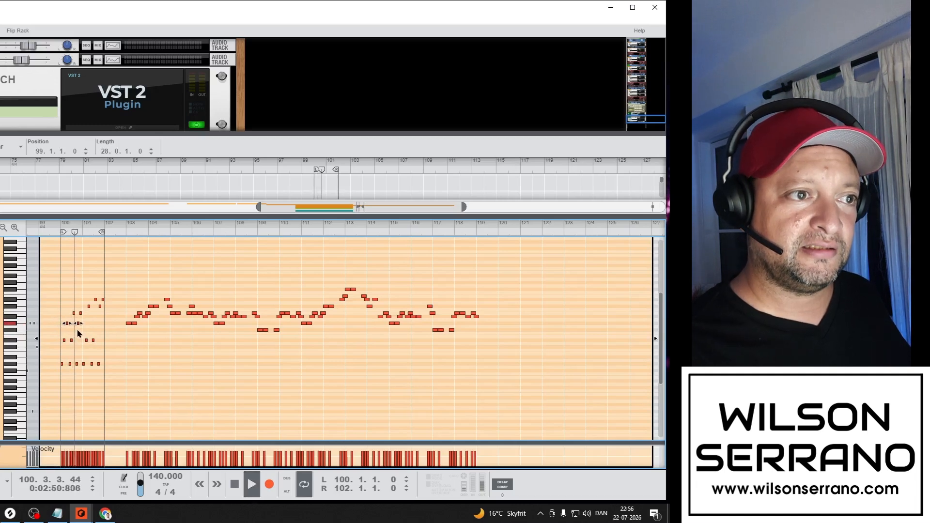
key(space)
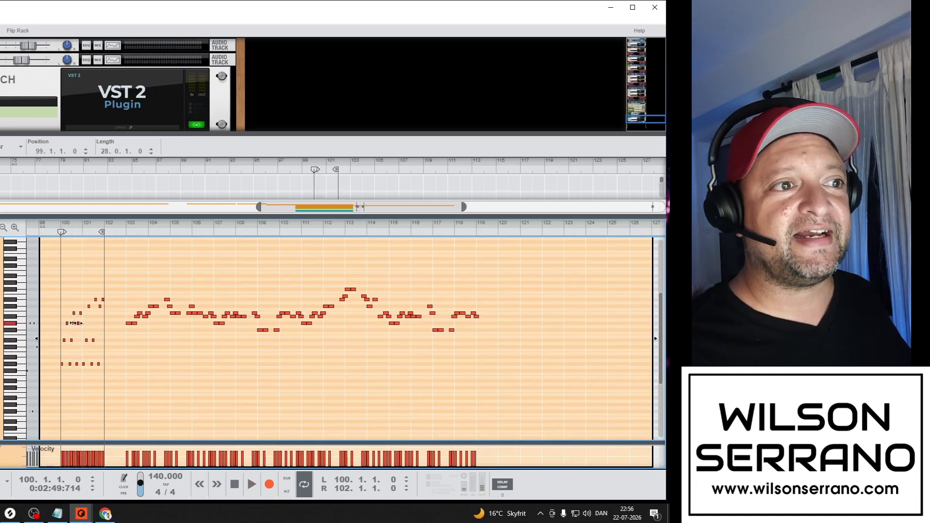
Raise only the third upper note of bar 100 by two semitones and play the loop
key(Up)
key(Up)
key(Up)
key(Down)
key(space)
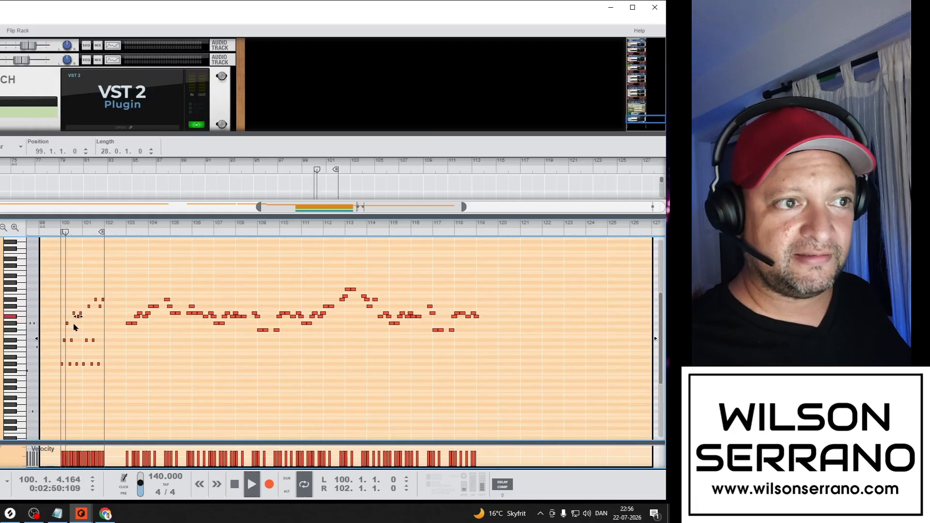
key(space)
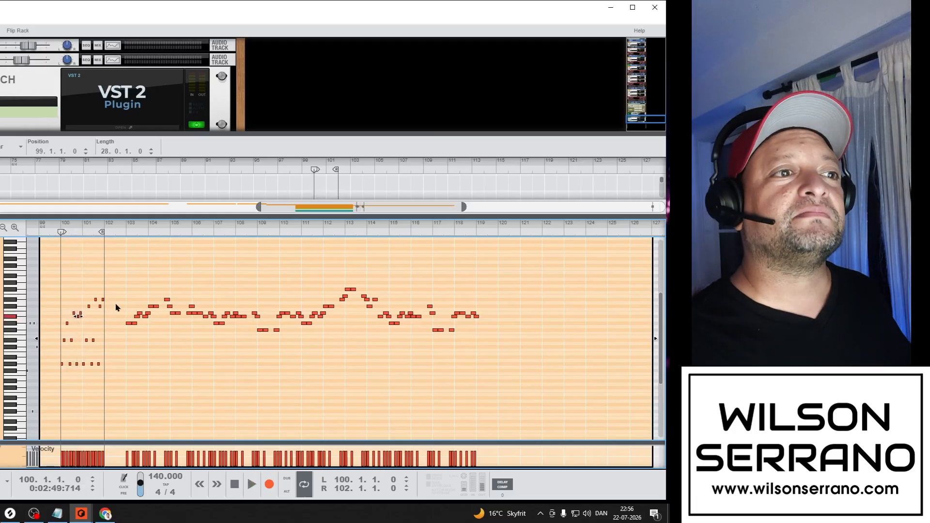
Lower the first upper note of bar 101 by two semitones
drag(111, 291, 86, 313)
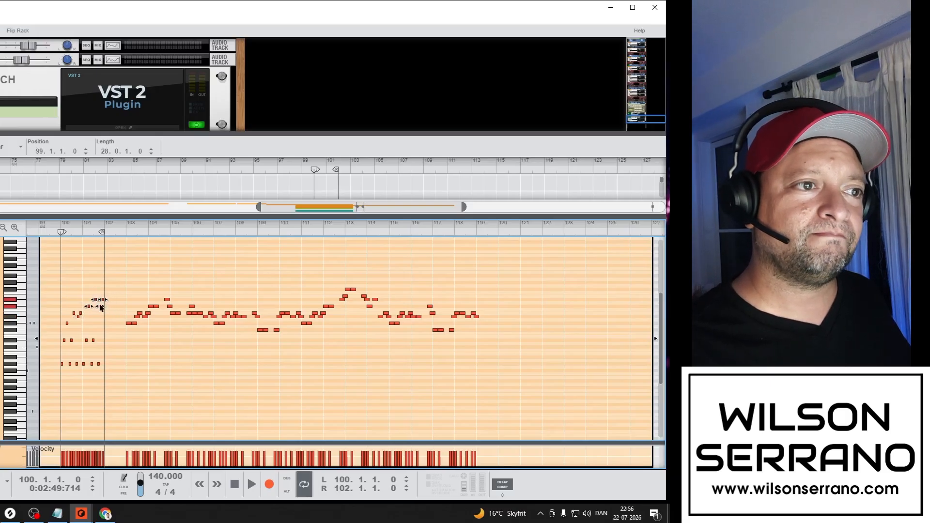
click(107, 310)
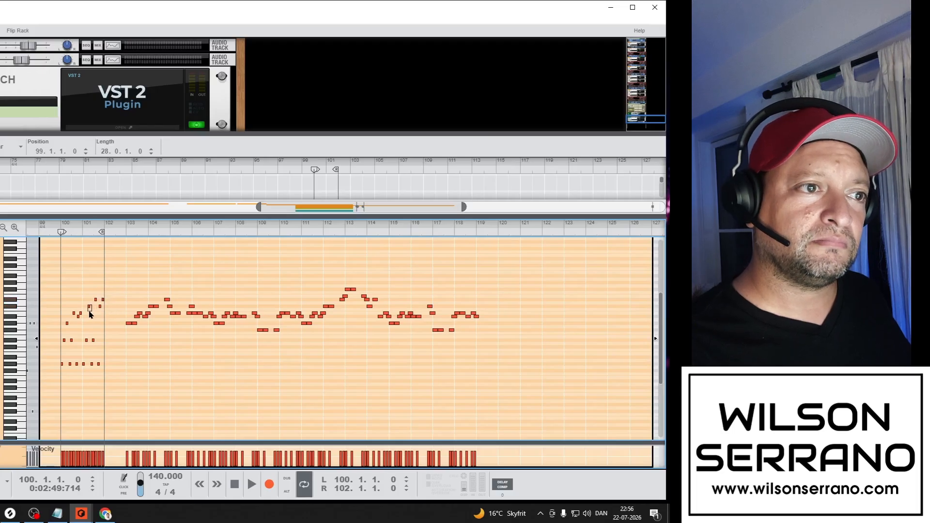
click(89, 307)
key(Down)
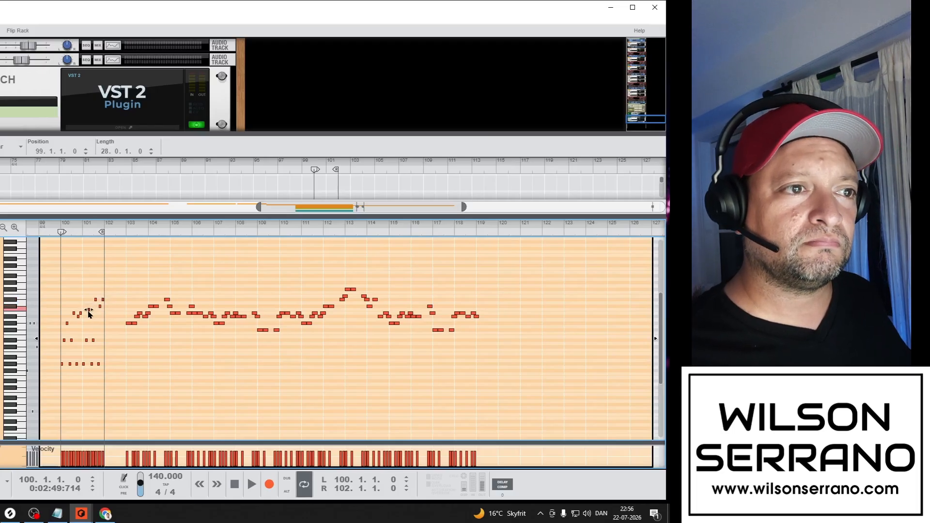
key(Down)
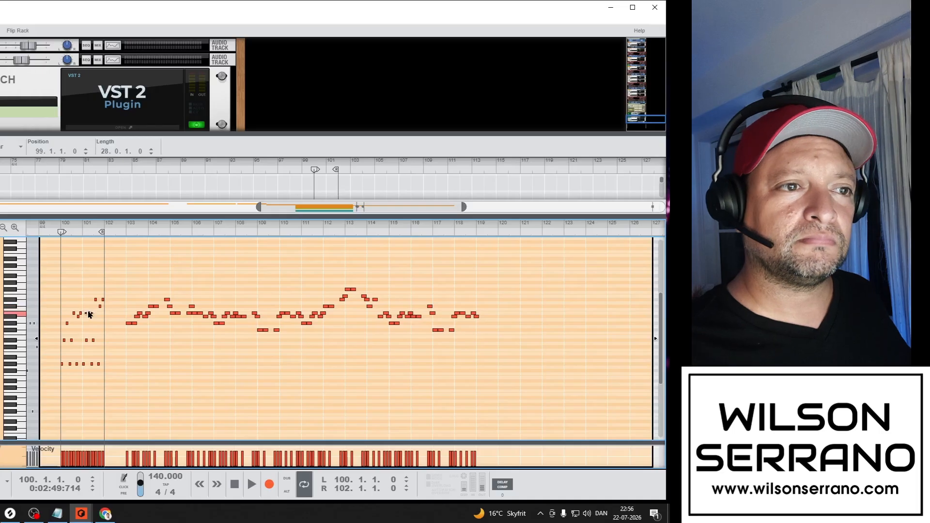
Switch to the Amore_2020.reason project and play its arrangement from bar 115
drag(111, 333, 85, 371)
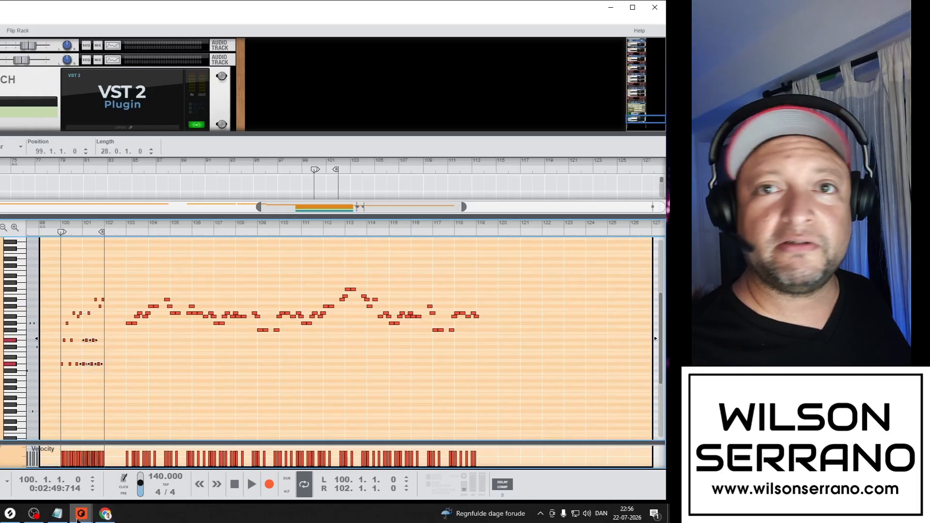
mouse_move(81, 514)
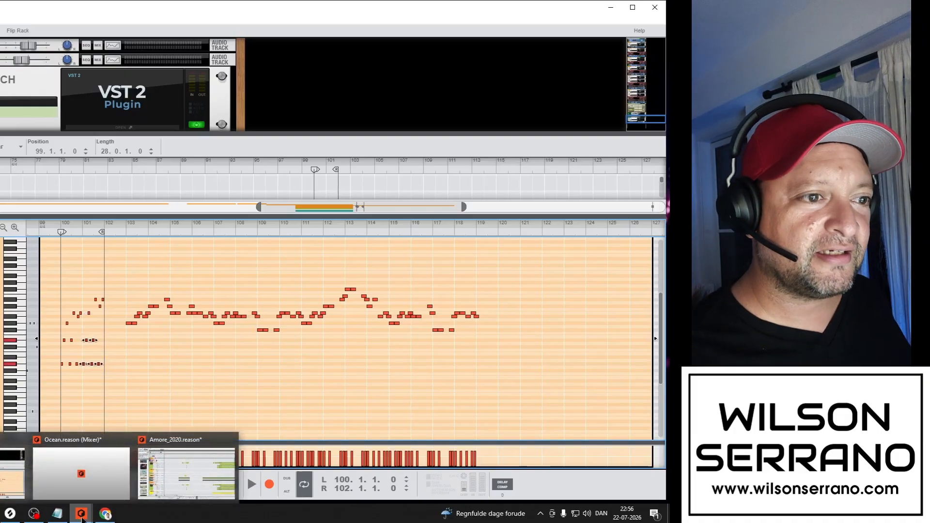
click(177, 473)
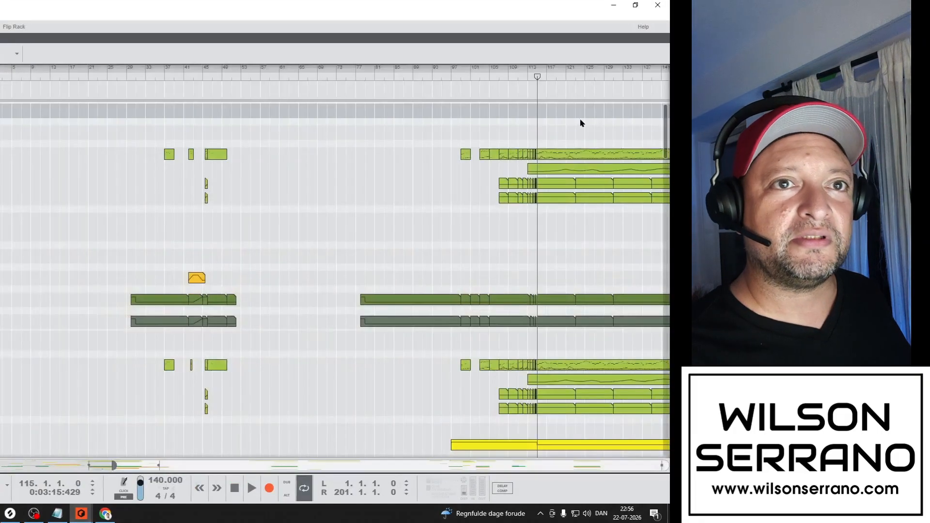
key(space)
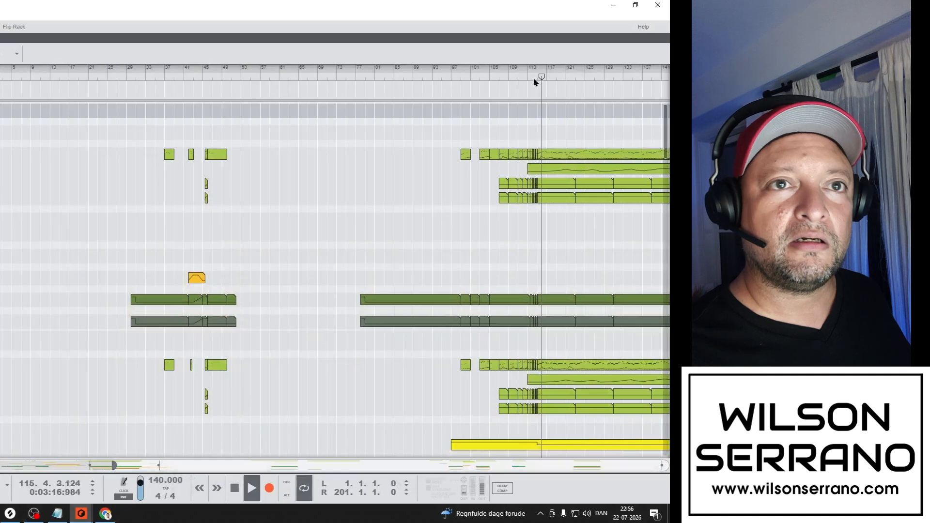
key(space)
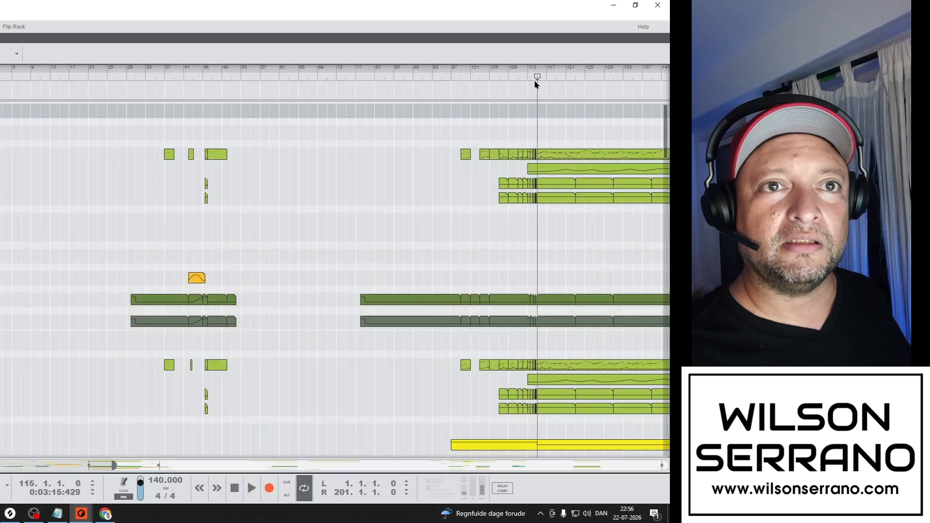
Copy the bass notes of bars 115 to 122 from the Amore_2020 clip and paste them at bar 103 in the Ocean project
double_click(539, 154)
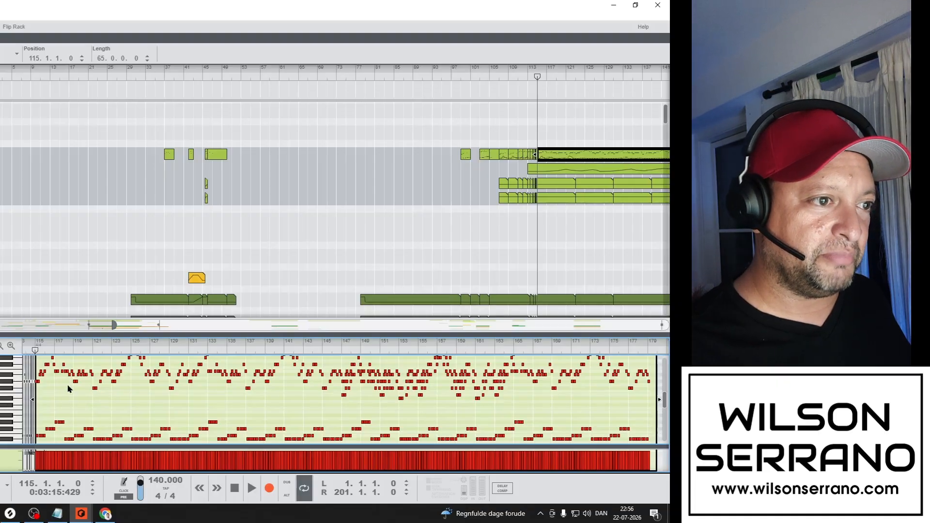
drag(82, 359, 86, 406)
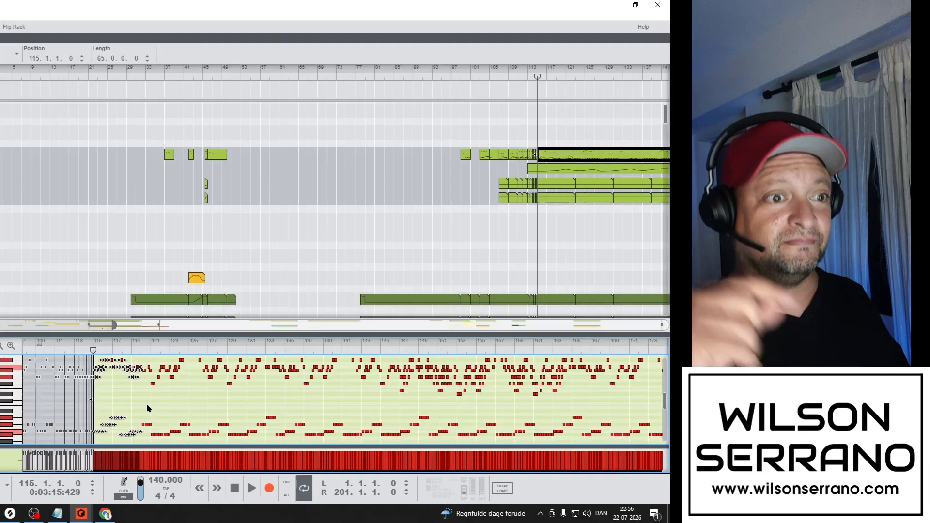
click(179, 404)
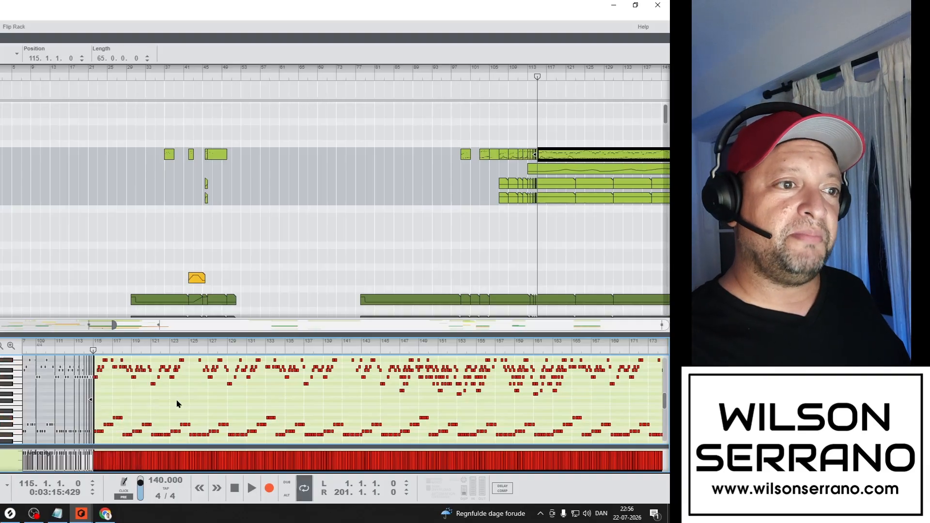
drag(83, 406, 169, 423)
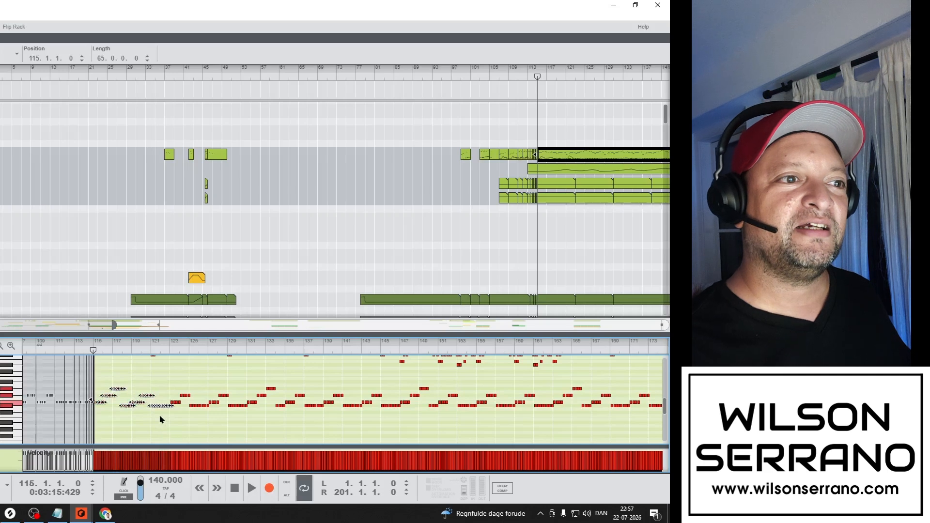
key(ctrl+c)
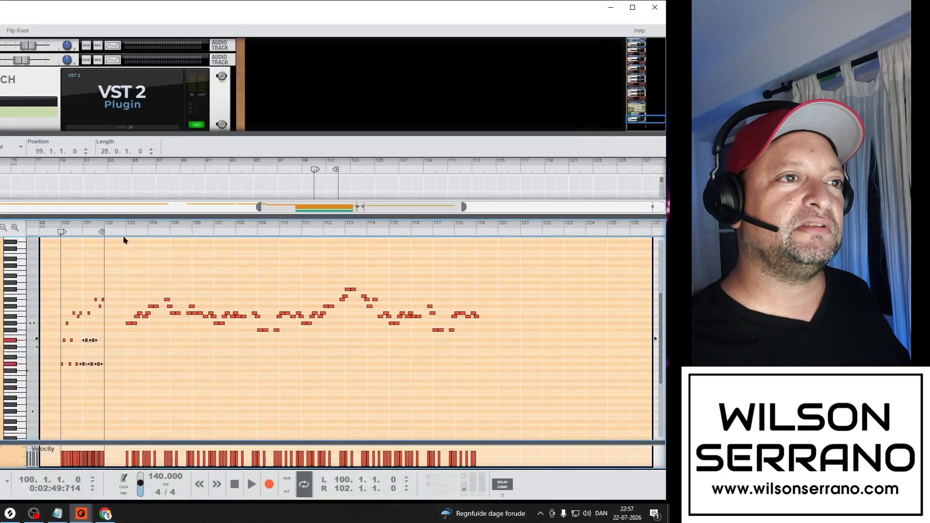
click(126, 232)
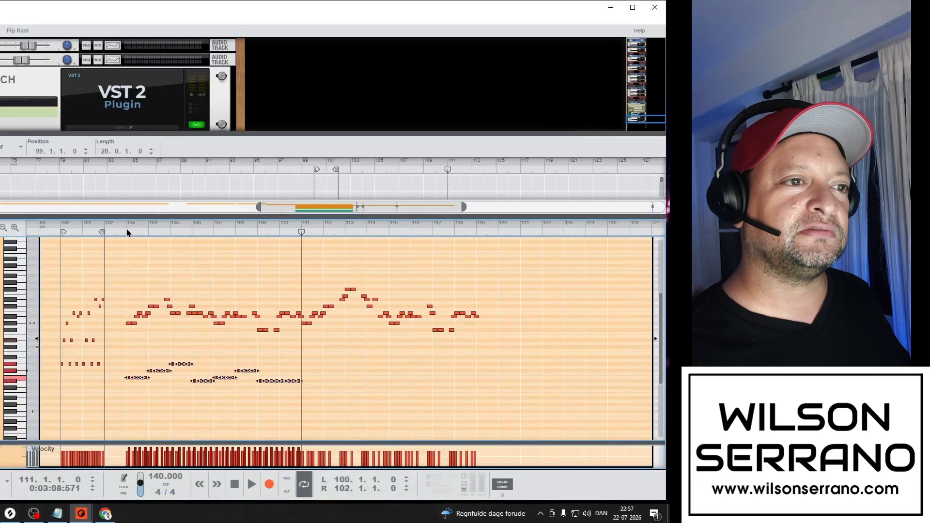
Lower the bottom row of notes in bars 100 and 101 by four semitones and play the loop
drag(103, 356, 49, 374)
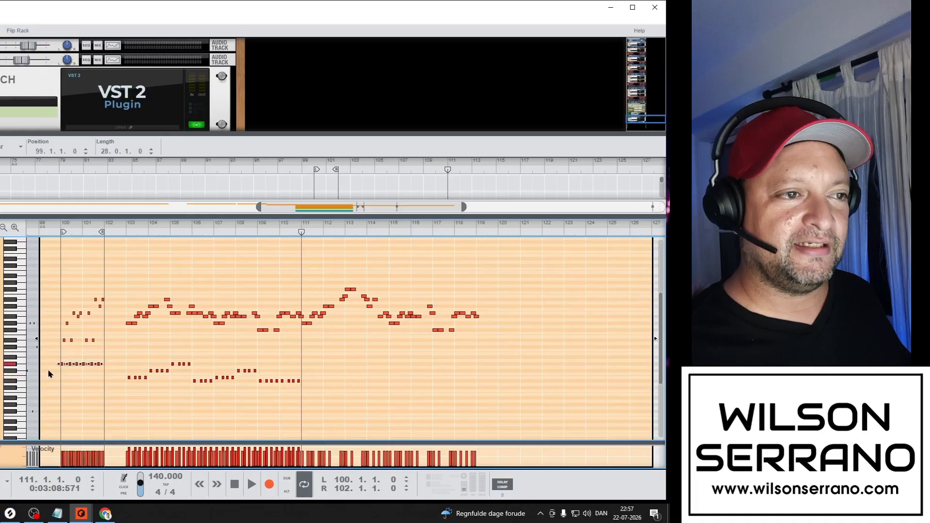
key(Down)
key(Down)
key(Down)
key(Down)
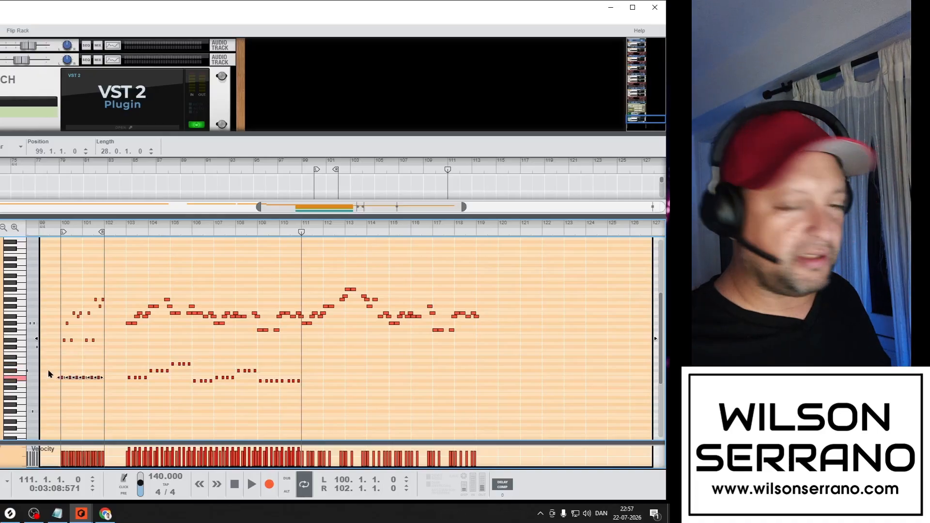
key(space)
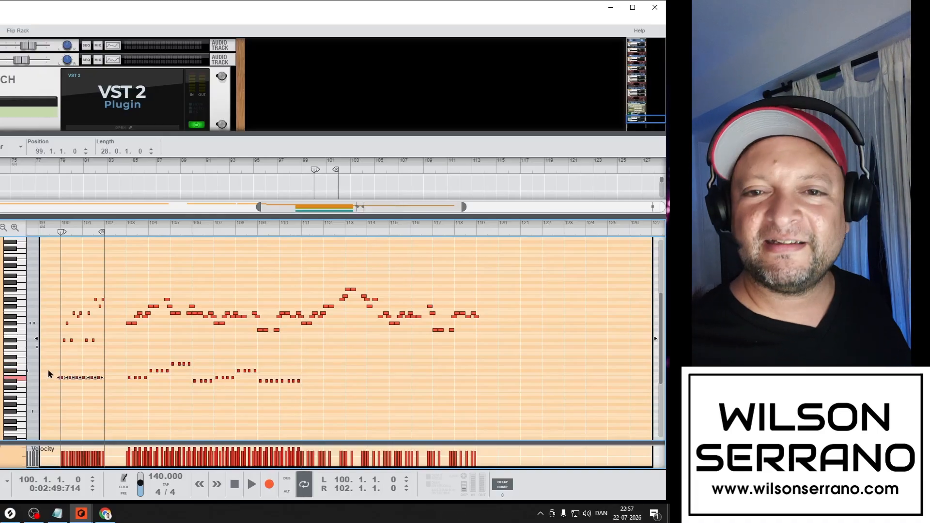
key(space)
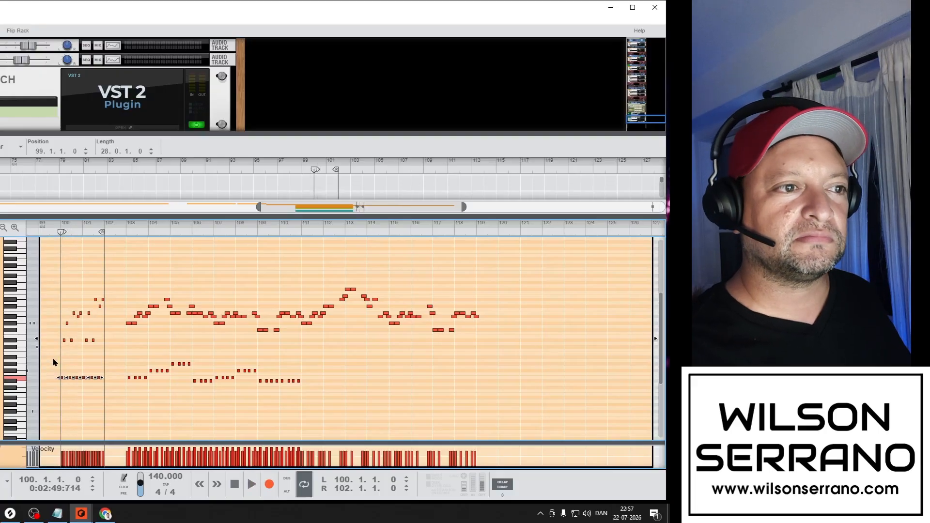
Try the middle row of notes in bars 100 and 101 one semitone higher in the loop, and restore its pitch
drag(115, 334, 40, 352)
key(Up)
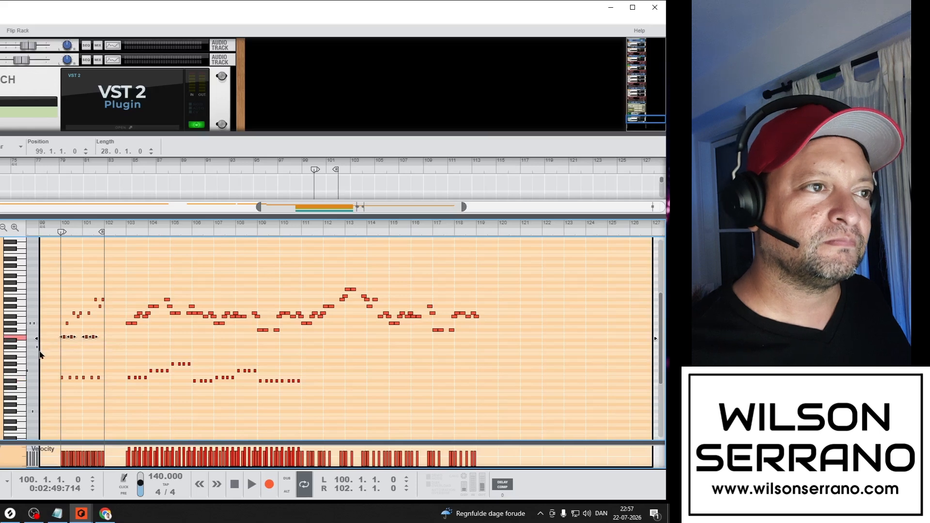
key(space)
key(space)
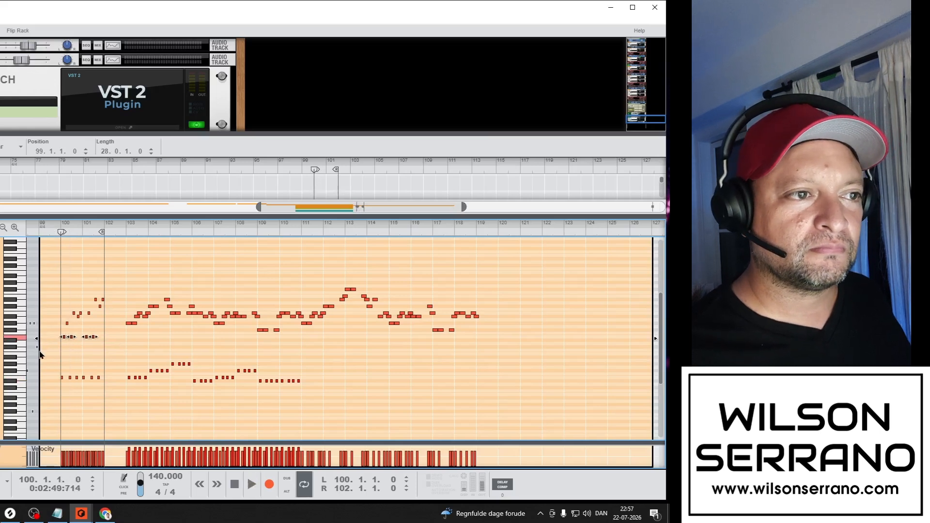
key(Down)
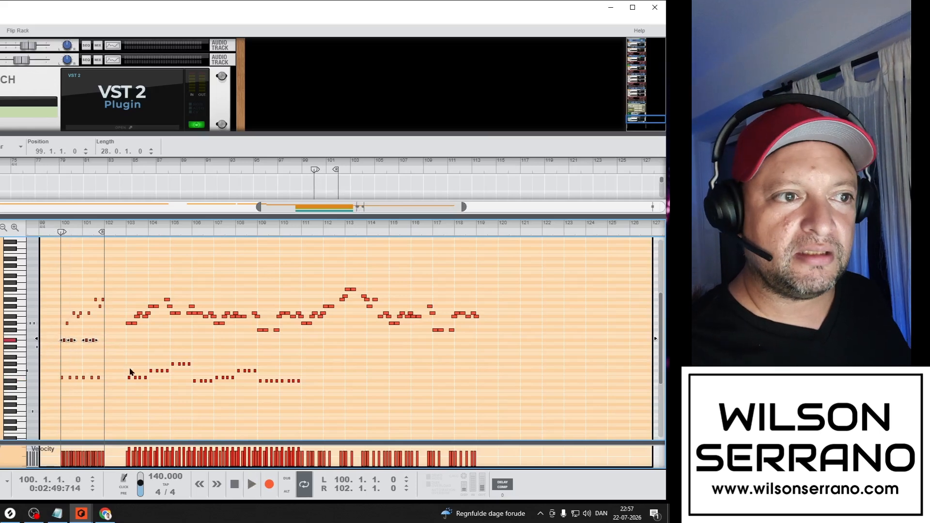
Lower the bottom row of notes in bars 100 and 101 by one more semitone and play the loop
drag(104, 374, 32, 388)
key(Down)
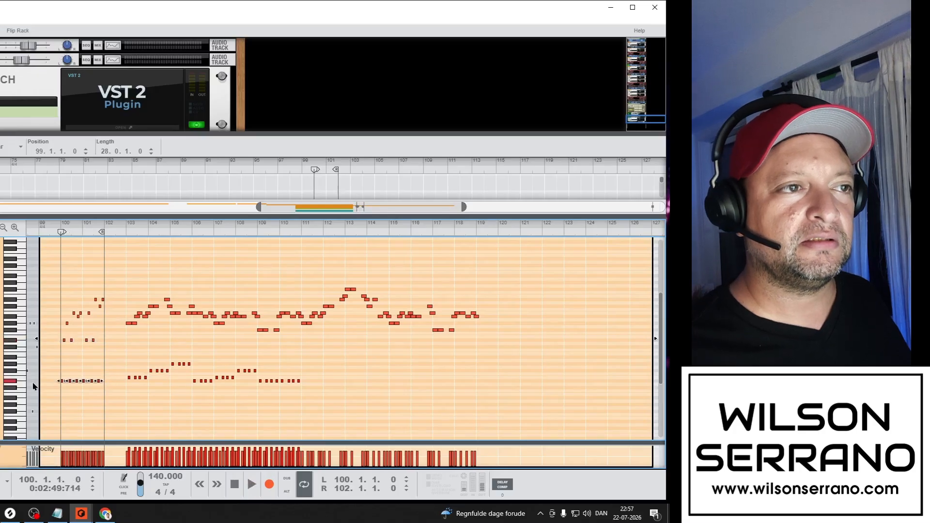
key(space)
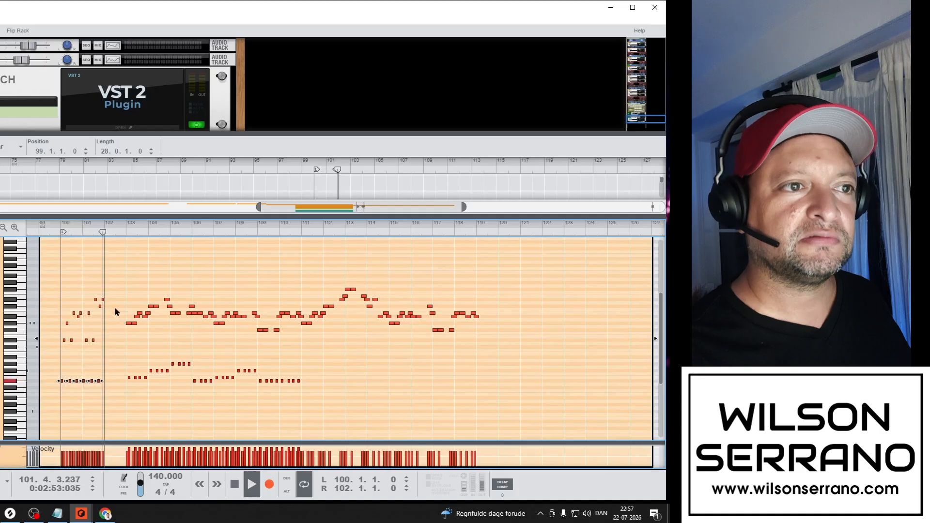
key(space)
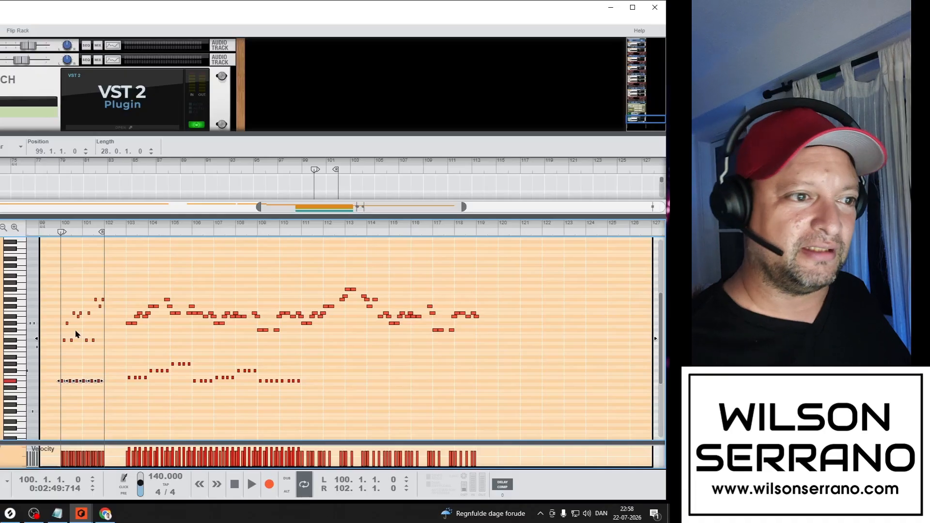
key(space)
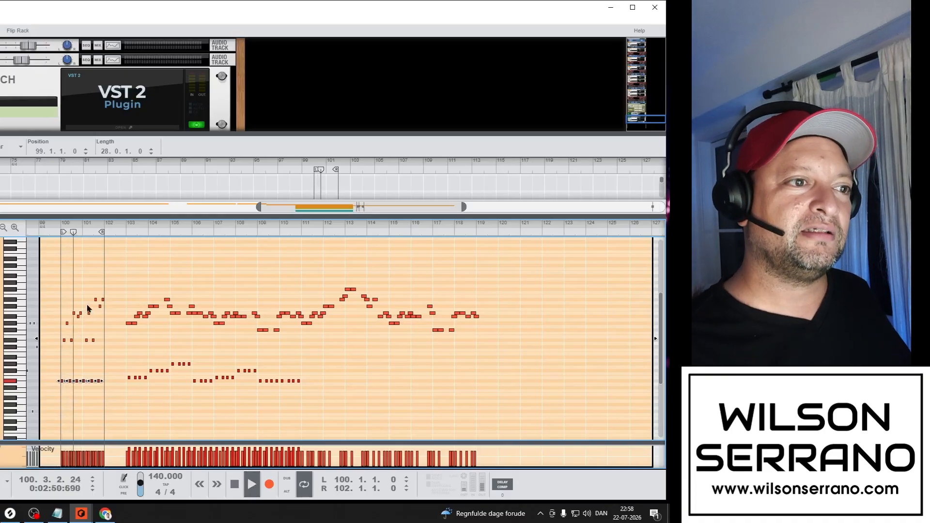
key(space)
drag(116, 371, 98, 395)
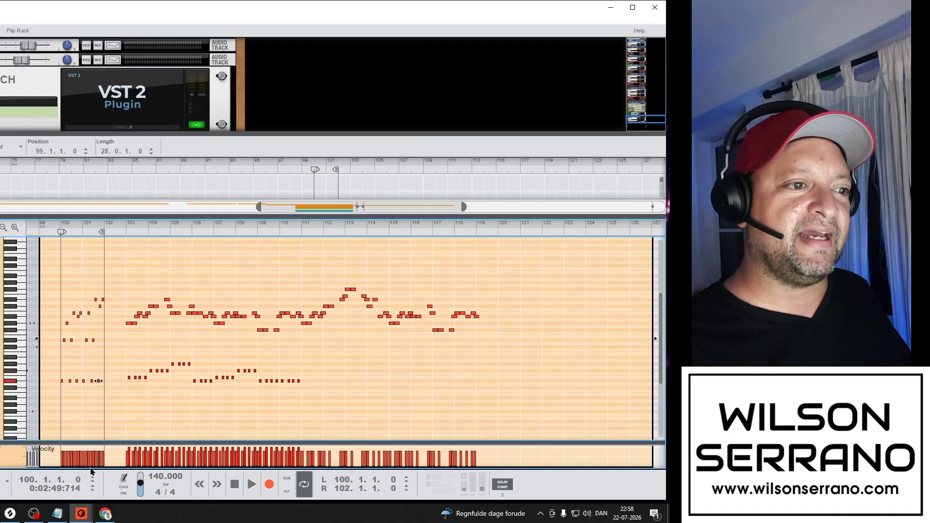
Switch to the Amore_2020.reason project and examine the instruments and effects in its rack
click(83, 512)
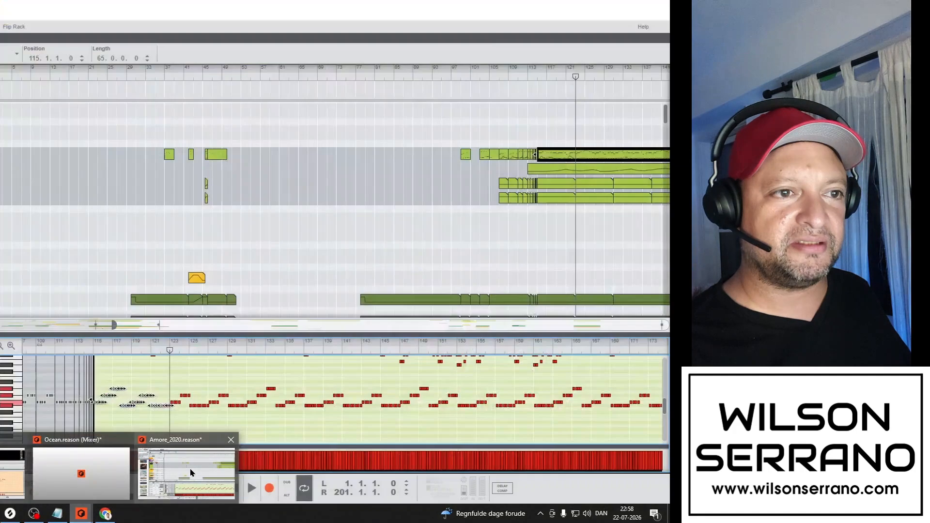
click(180, 471)
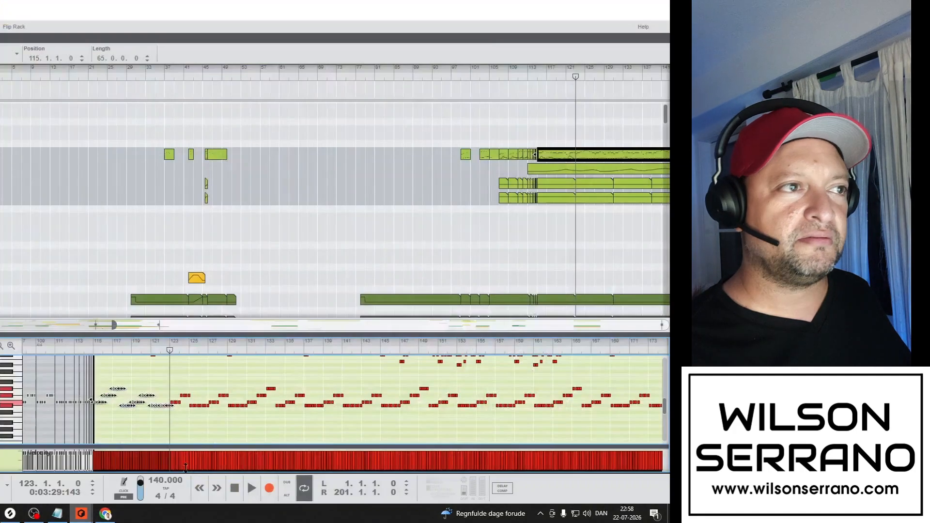
key(F6)
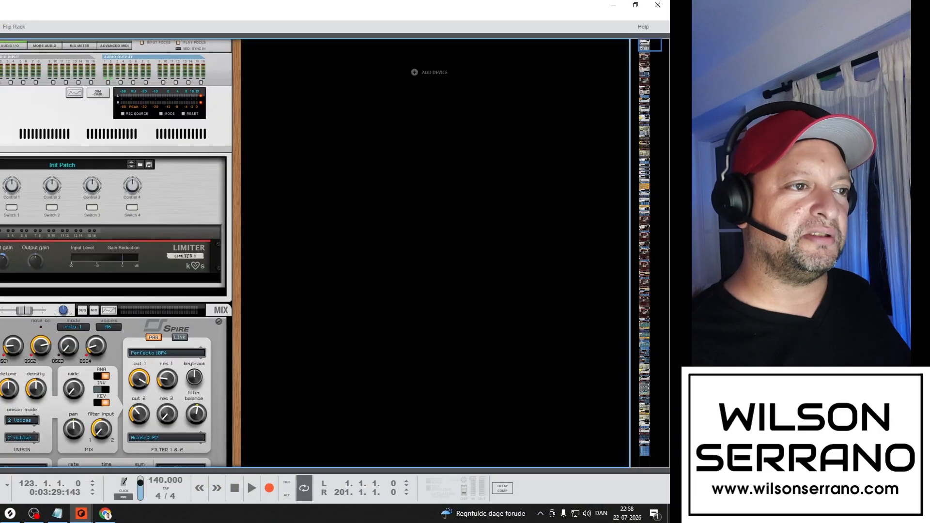
scroll(116, 252, down, 3)
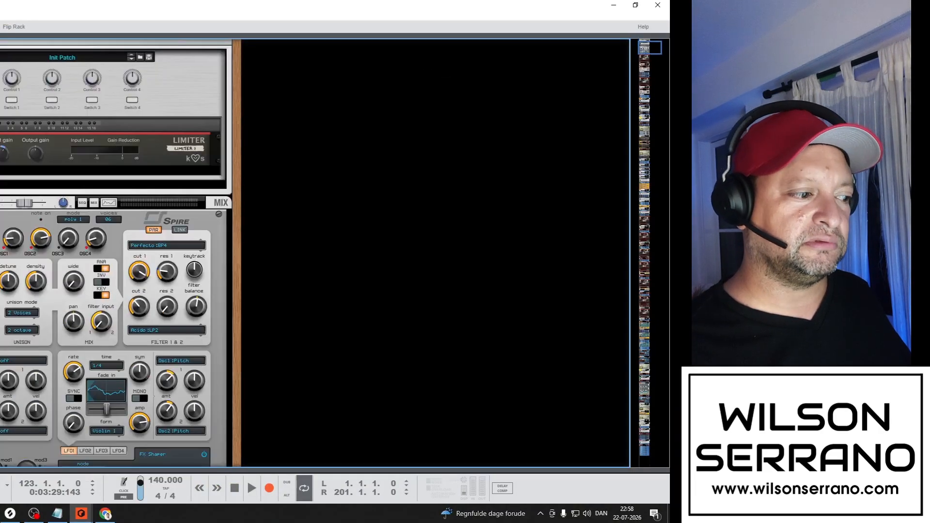
key(F7)
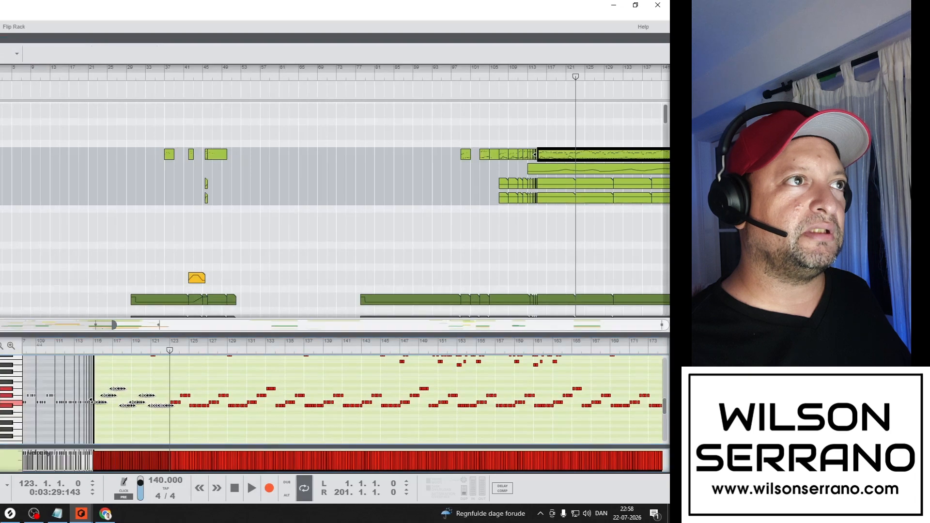
key(F6)
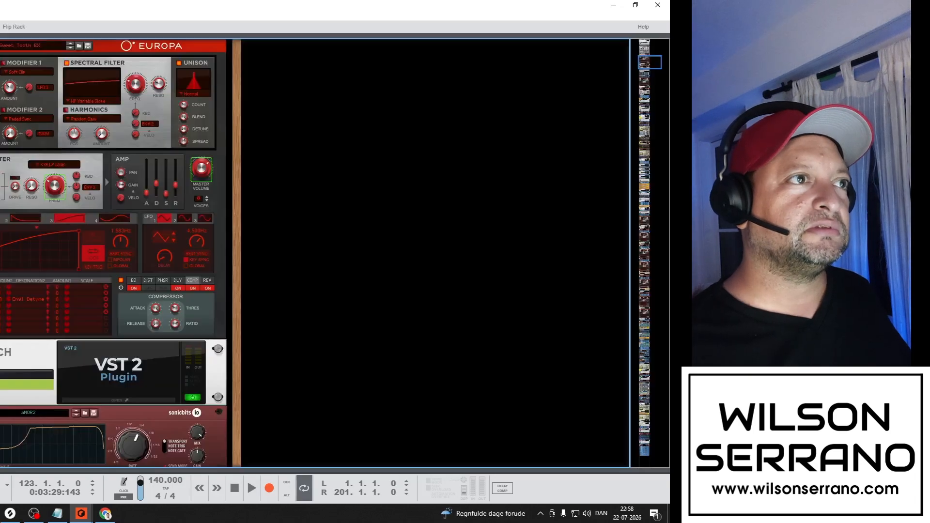
scroll(117, 253, up, 3)
scroll(116, 253, down, 3)
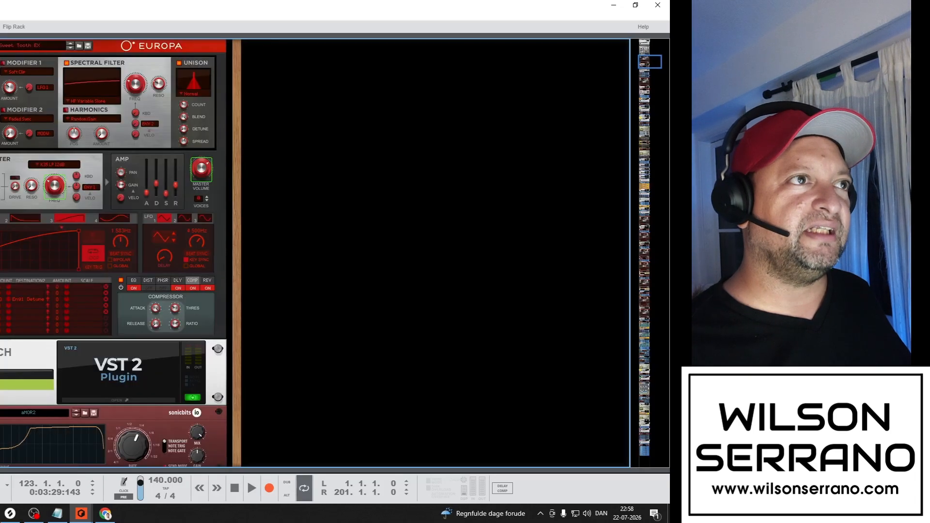
key(F7)
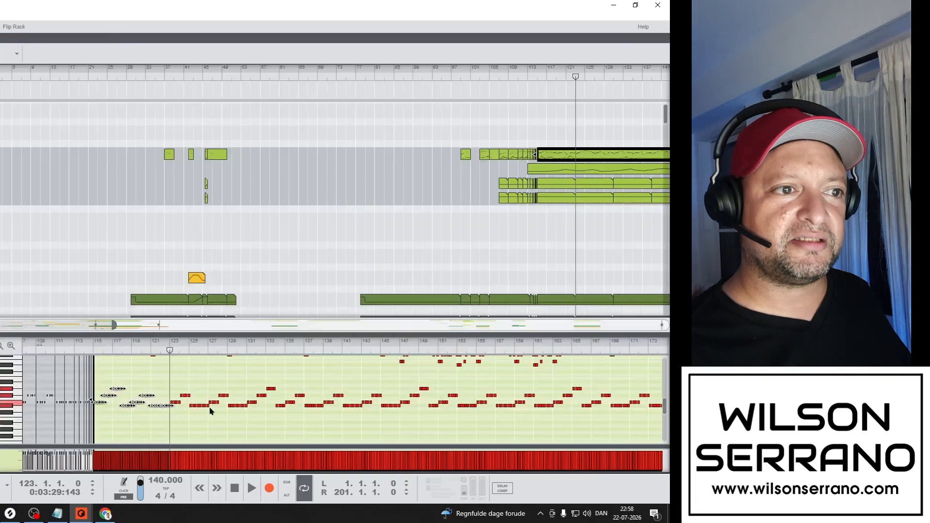
Play the Amore_2020 arrangement from bar 115 to hear the bass line
drag(169, 428, 87, 383)
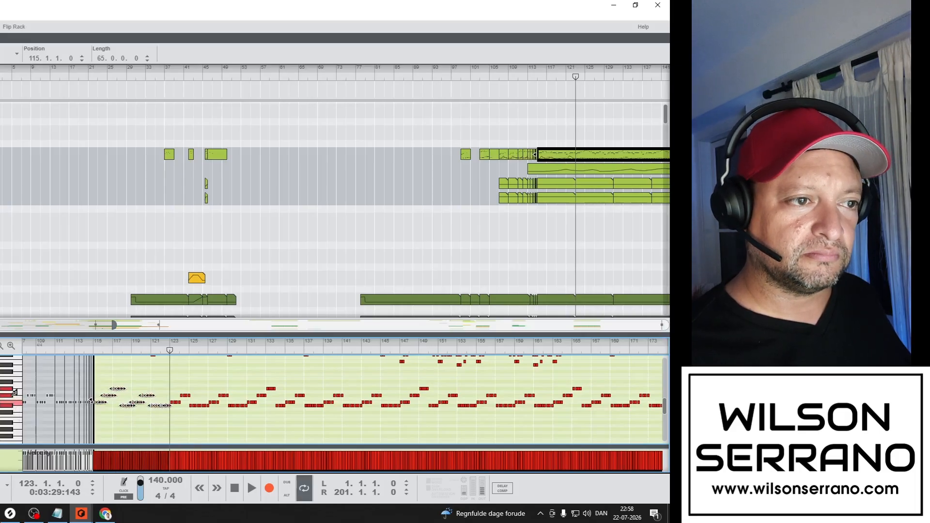
click(95, 348)
key(space)
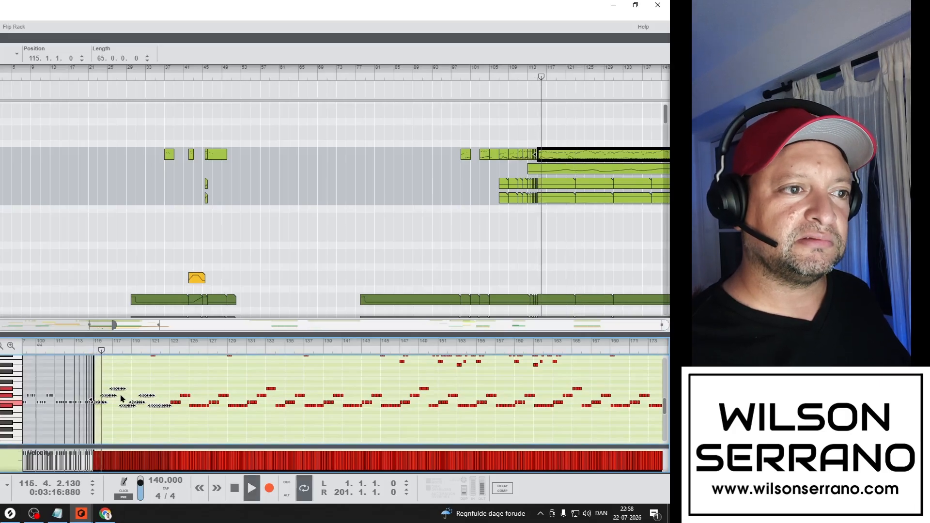
key(space)
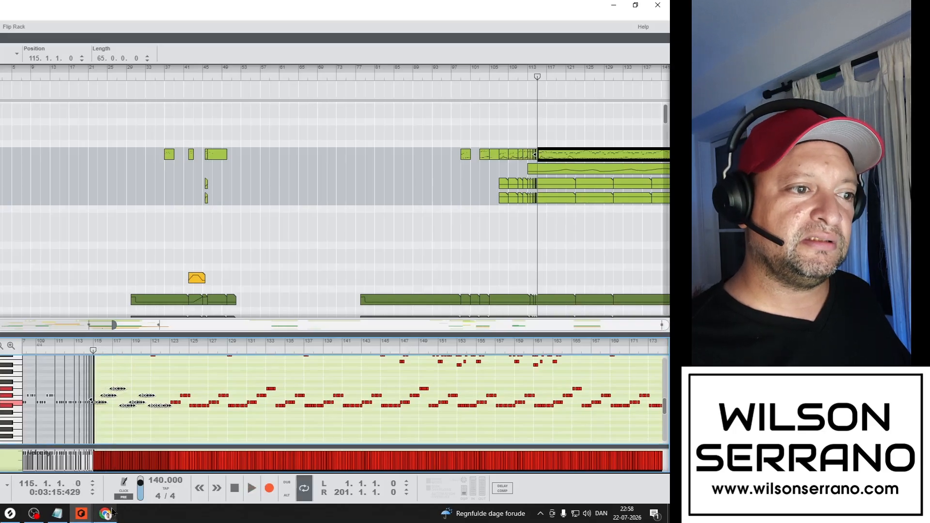
Switch back to the sequencer window of the Ocean.reason project
click(81, 514)
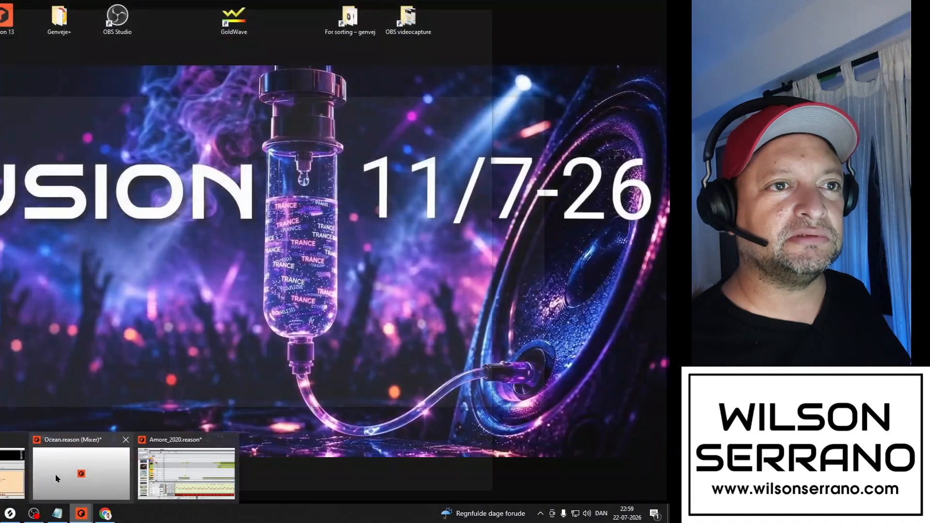
click(184, 465)
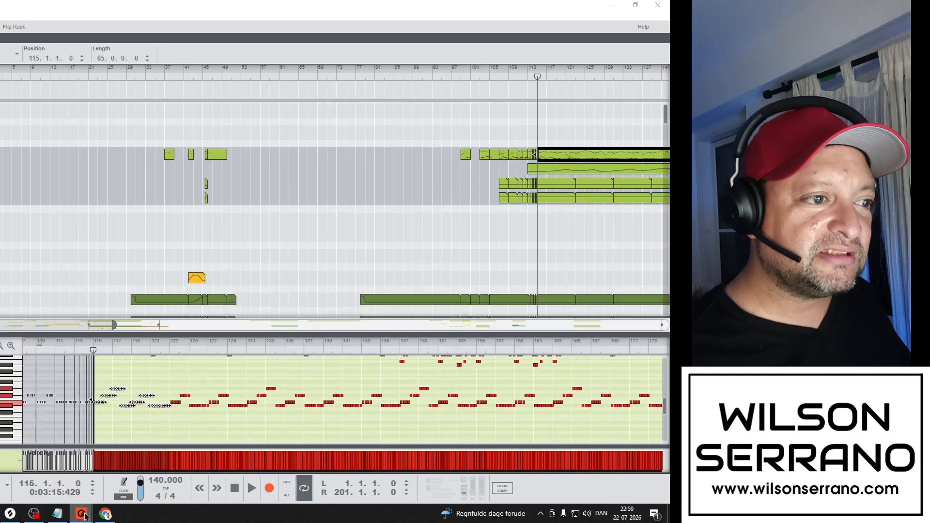
mouse_move(82, 513)
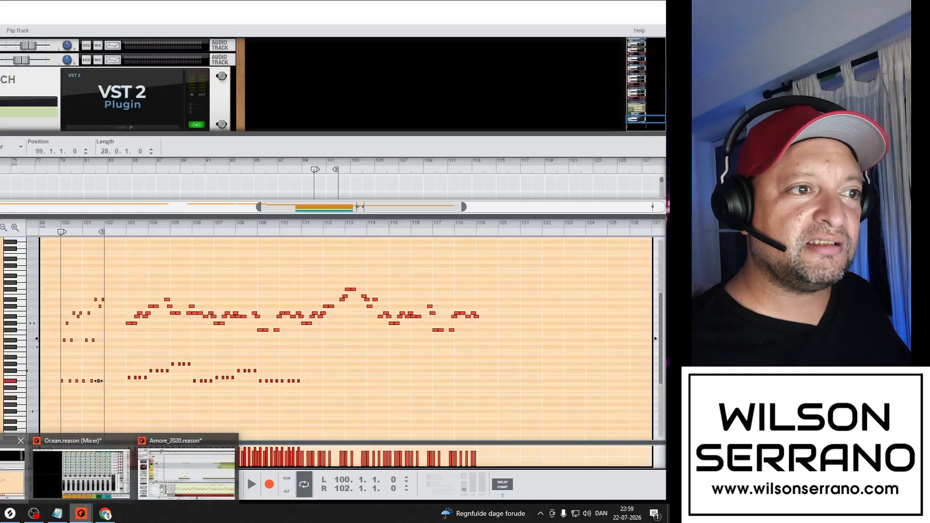
click(10, 473)
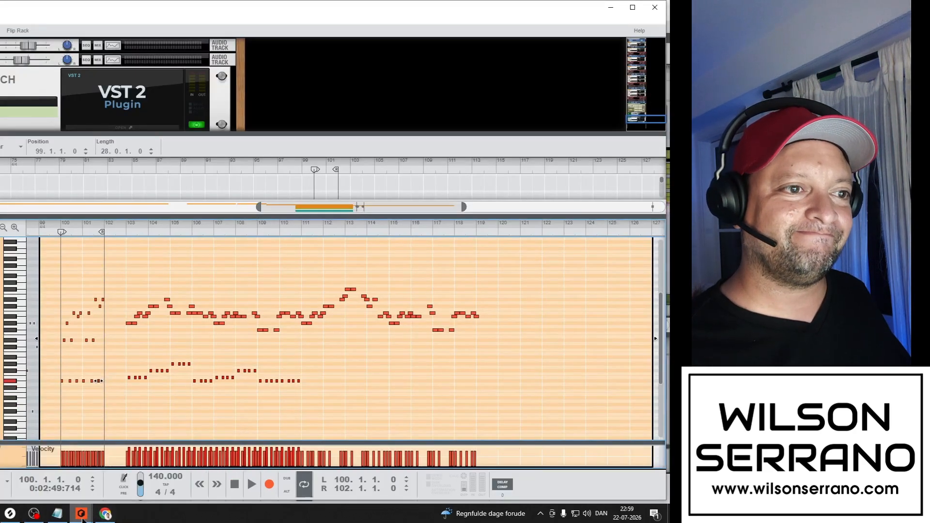
Raise the bottom and middle rows of notes in bars 100 and 101 by one semitone each and play the loop
drag(108, 358, 46, 404)
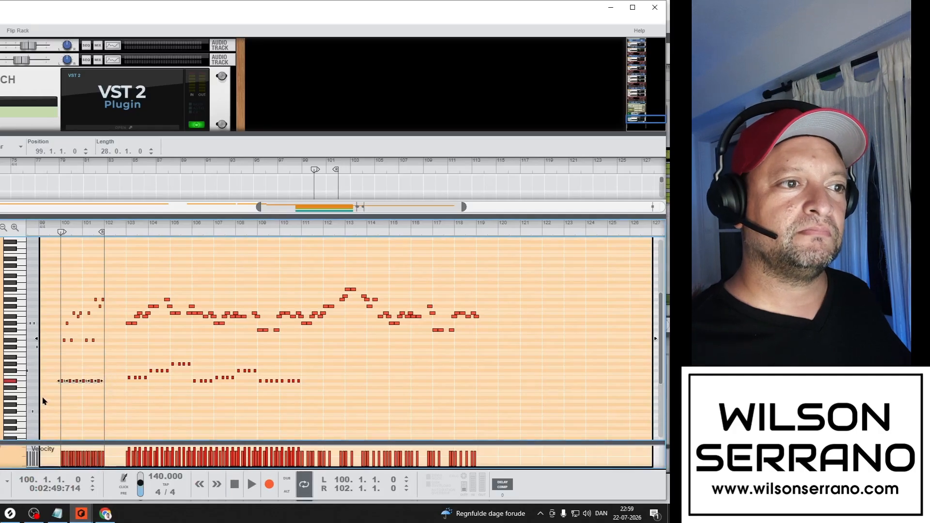
key(Up)
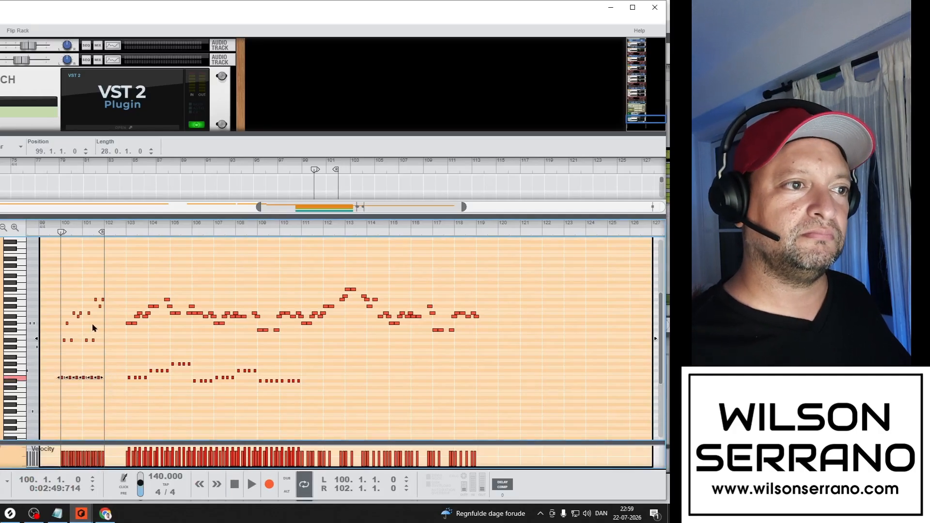
drag(117, 330, 31, 353)
key(Up)
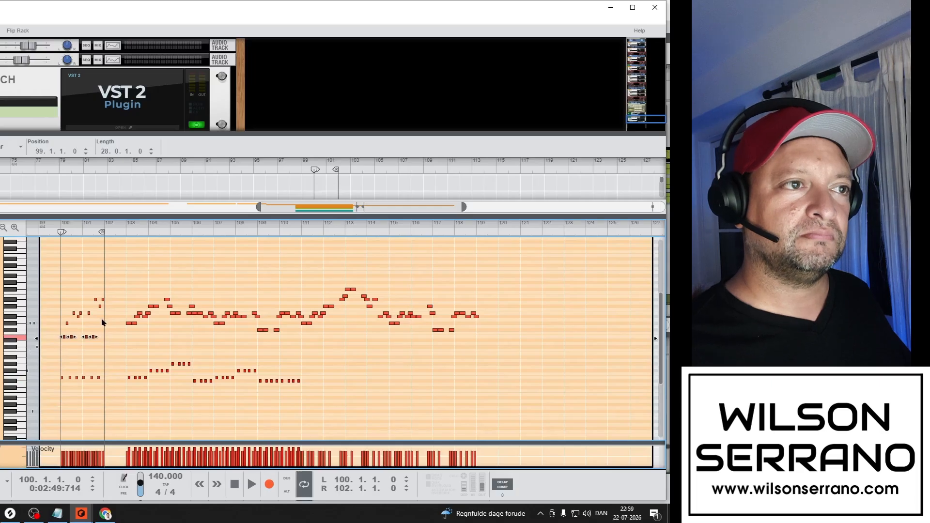
key(space)
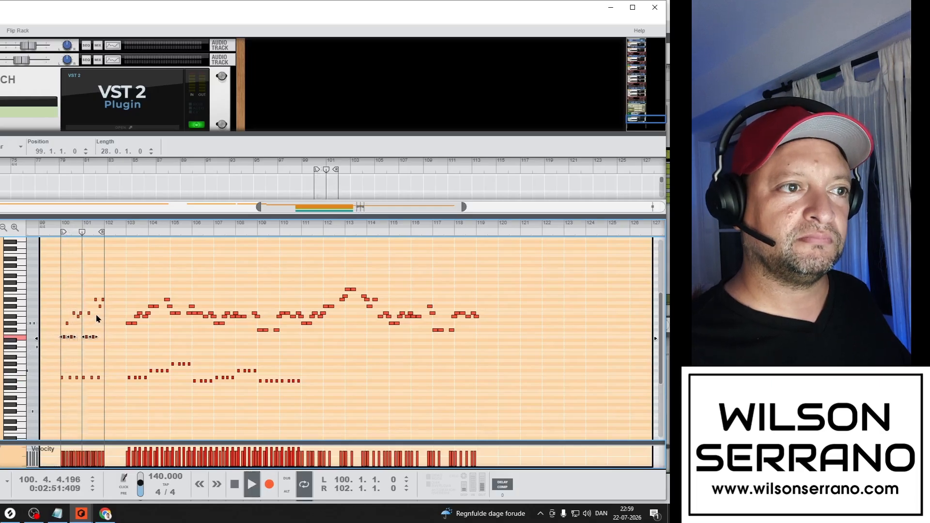
key(space)
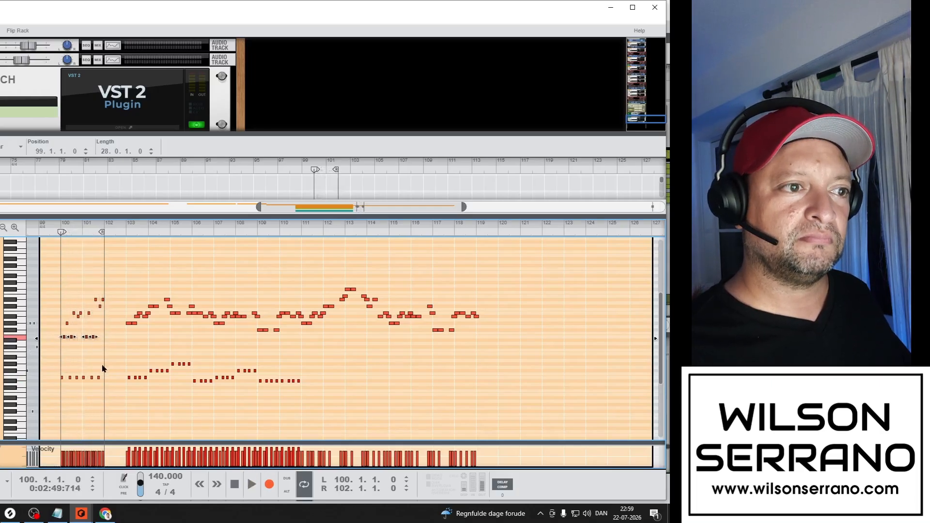
Raise the bottom-row notes in bar 101 by two semitones and play the loop
drag(103, 365, 82, 398)
key(Up)
key(Up)
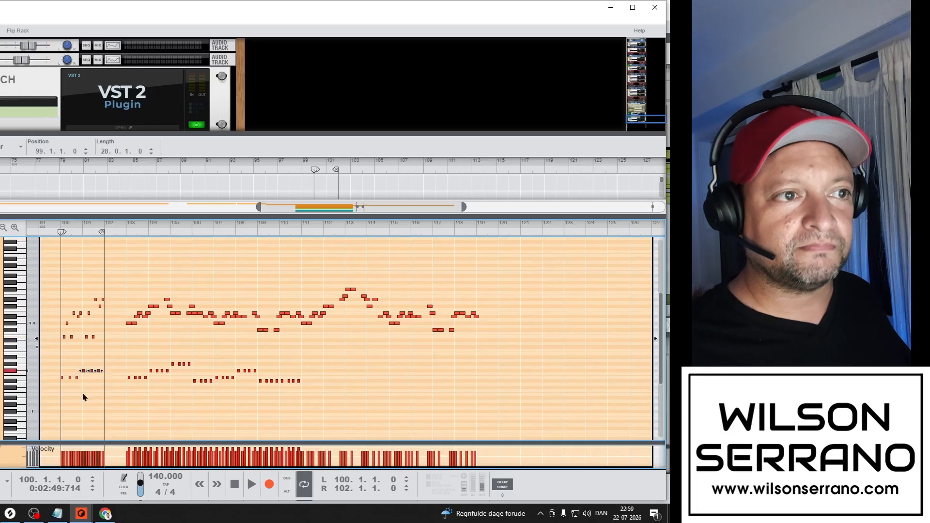
key(space)
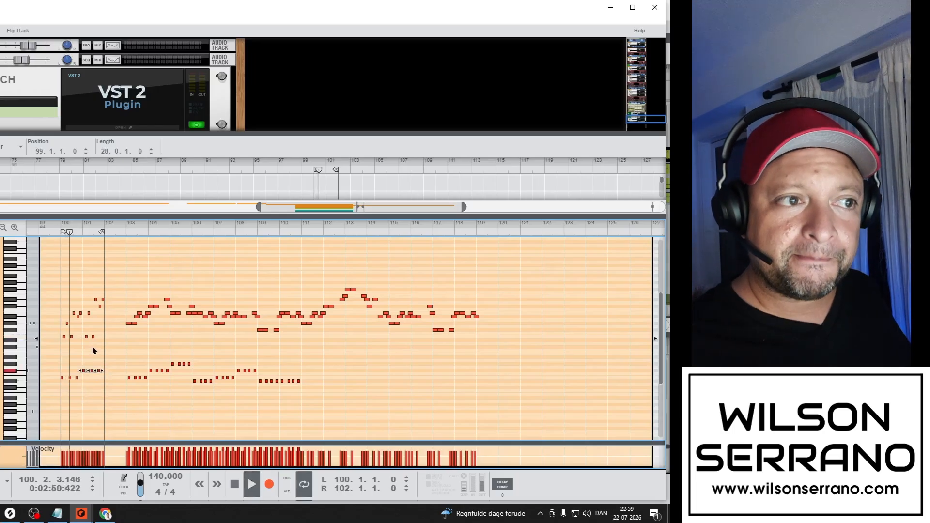
key(space)
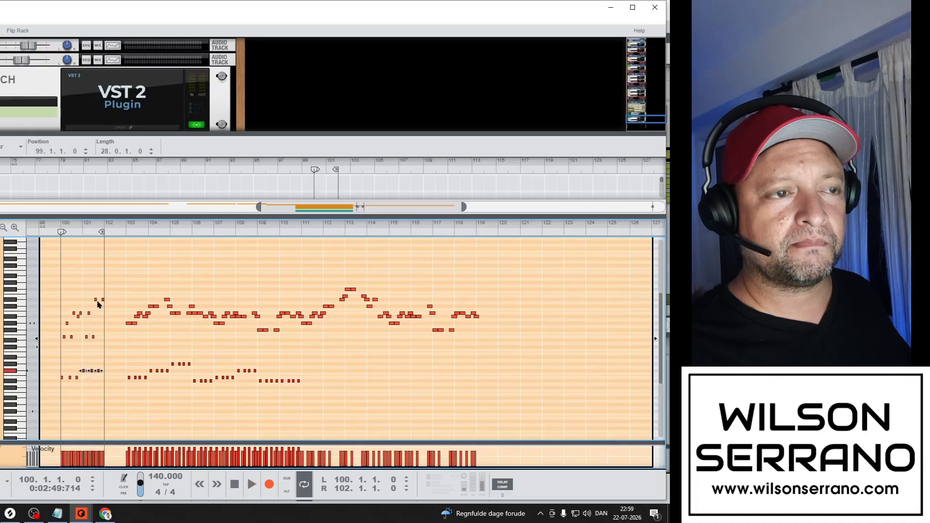
Try the first upper note of bar 101 two semitones higher and play the loop
click(89, 314)
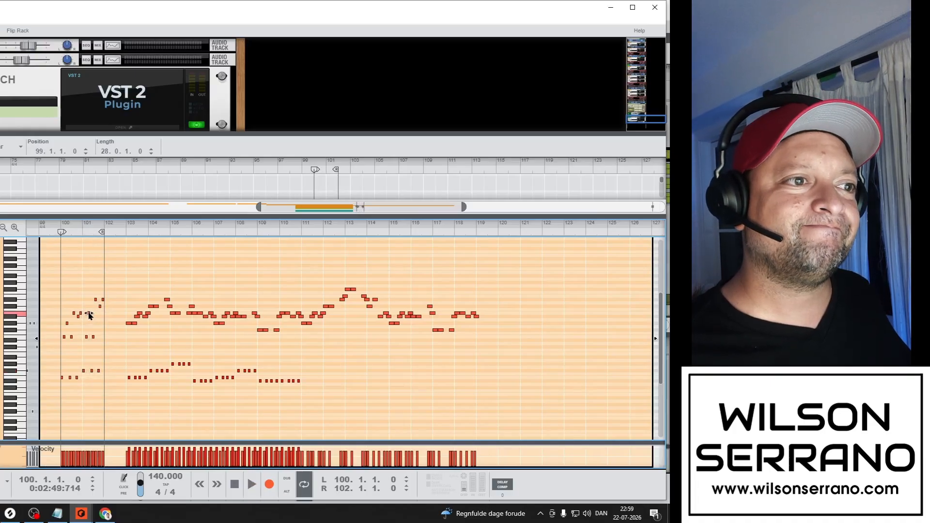
key(ctrl+Up)
key(ctrl+Up)
key(ctrl+Up)
key(ctrl+Down)
key(space)
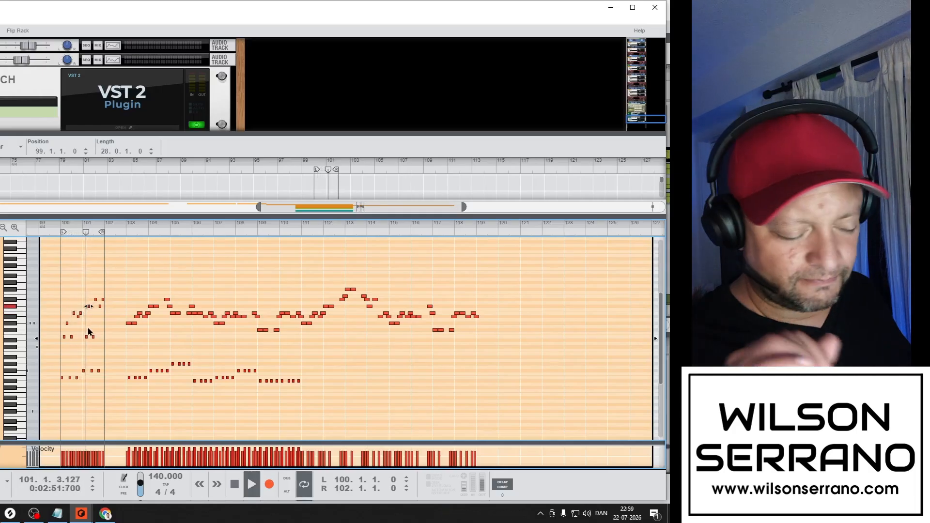
key(space)
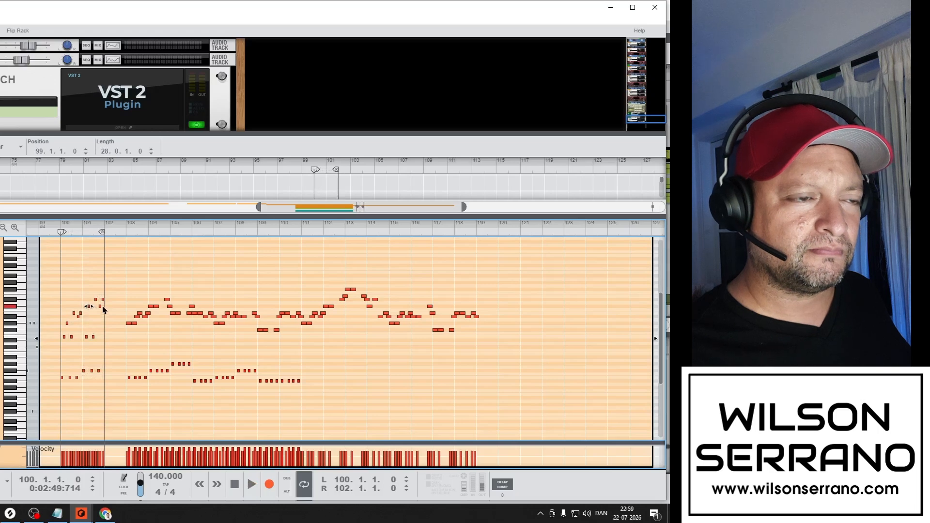
Raise the middle-row notes in bar 101 by two semitones and play the loop
click(96, 299)
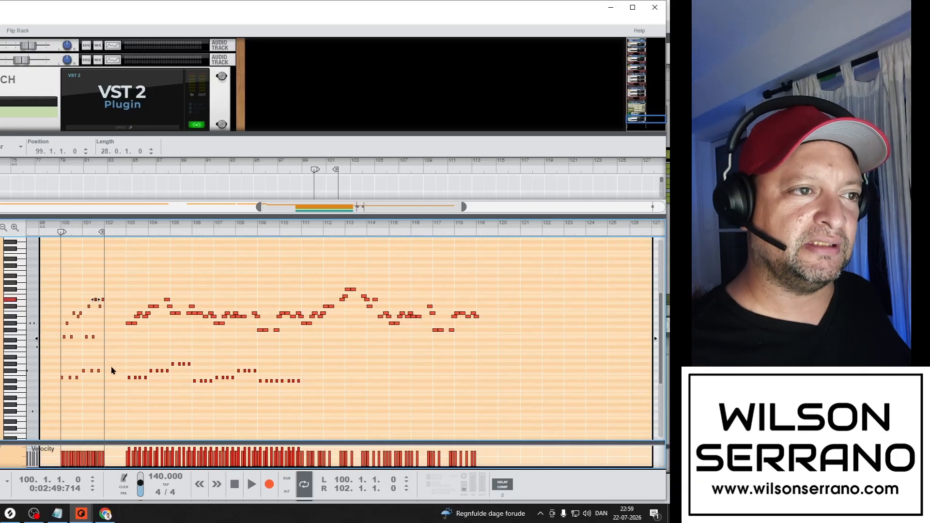
drag(108, 334, 81, 338)
key(Up)
key(Up)
key(space)
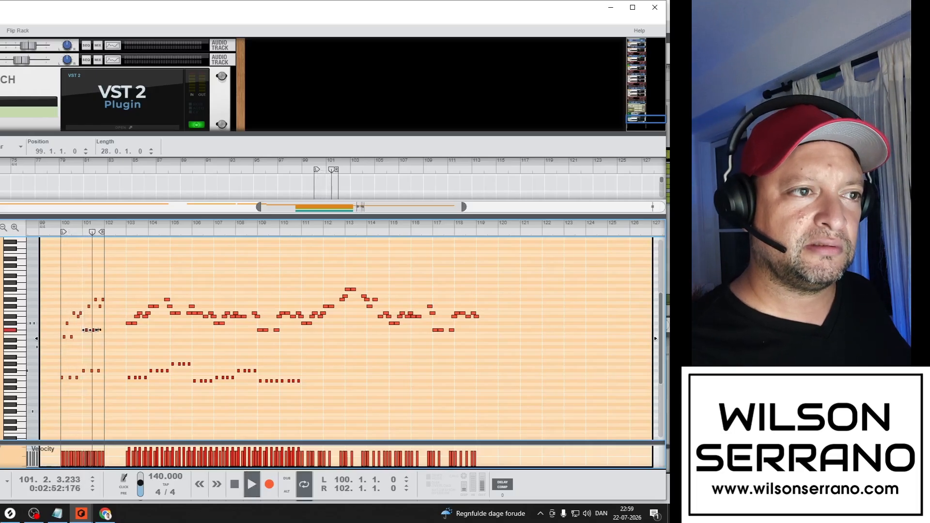
key(space)
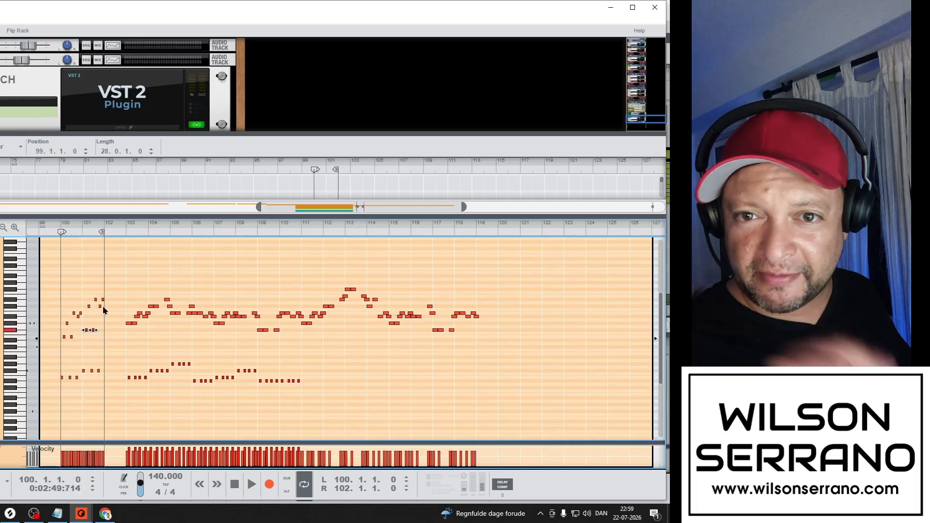
Lower the first upper note of bar 101 by two semitones, keeping the later note's pitch, and play the loop
drag(110, 308, 71, 308)
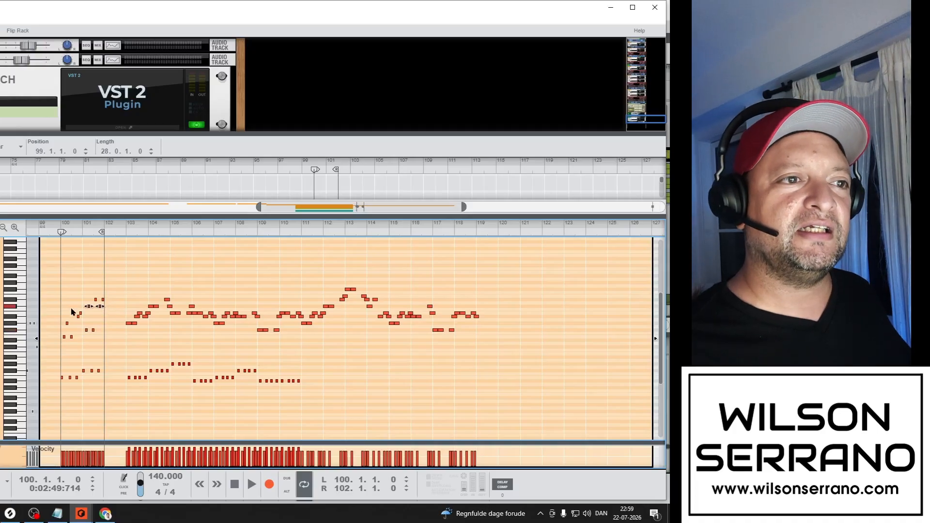
key(Down)
key(Down)
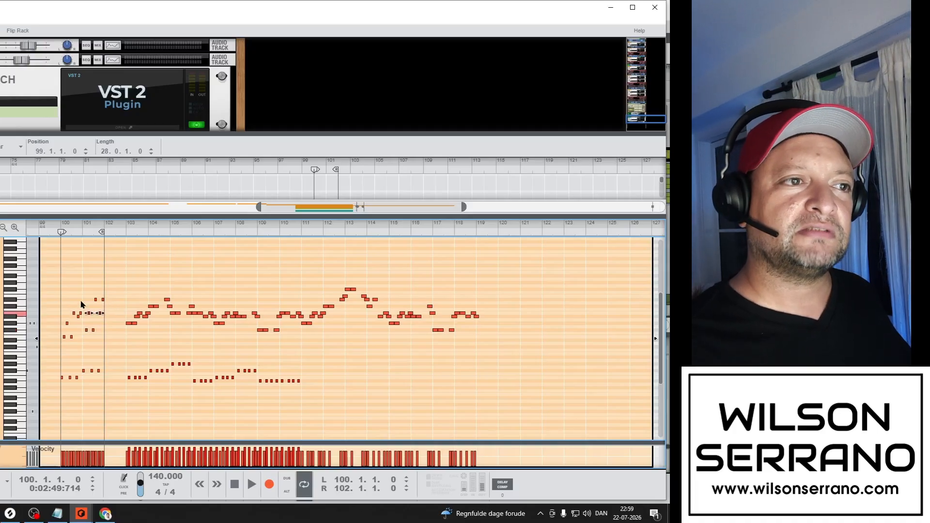
drag(106, 308, 96, 326)
key(Up)
key(Up)
key(Up)
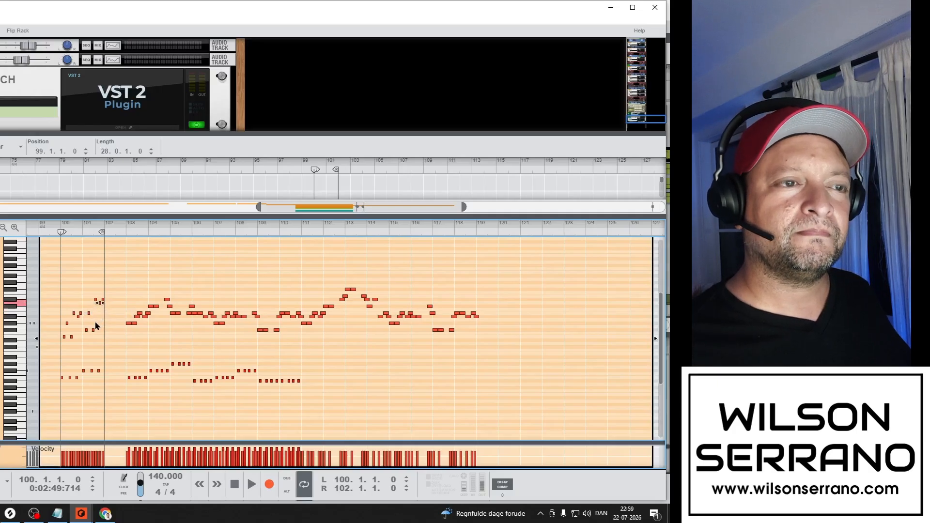
key(Down)
key(space)
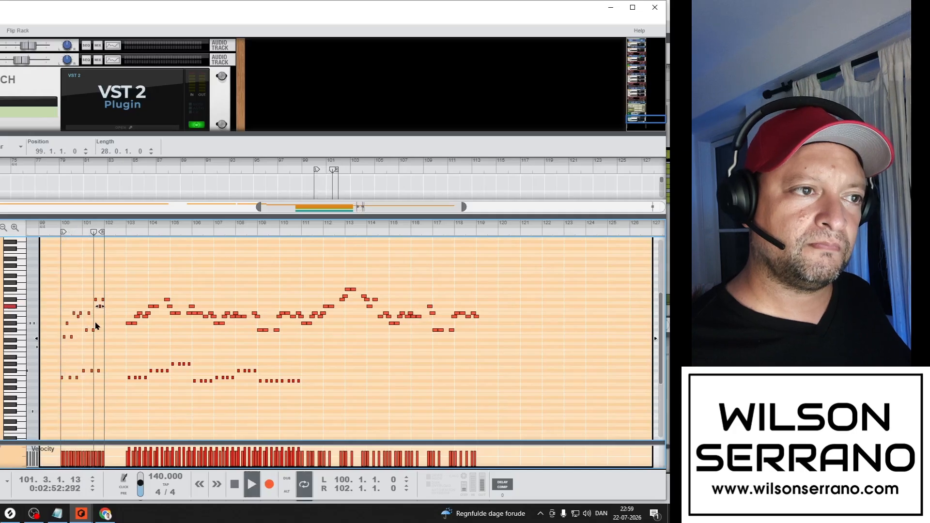
key(space)
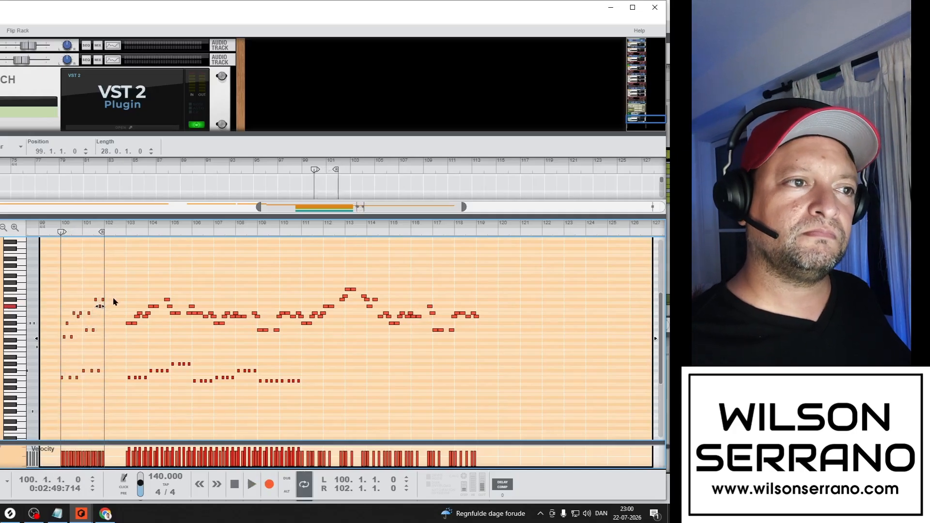
Select the last upper note of bar 101 and play the loop to check the pattern
click(106, 299)
click(103, 304)
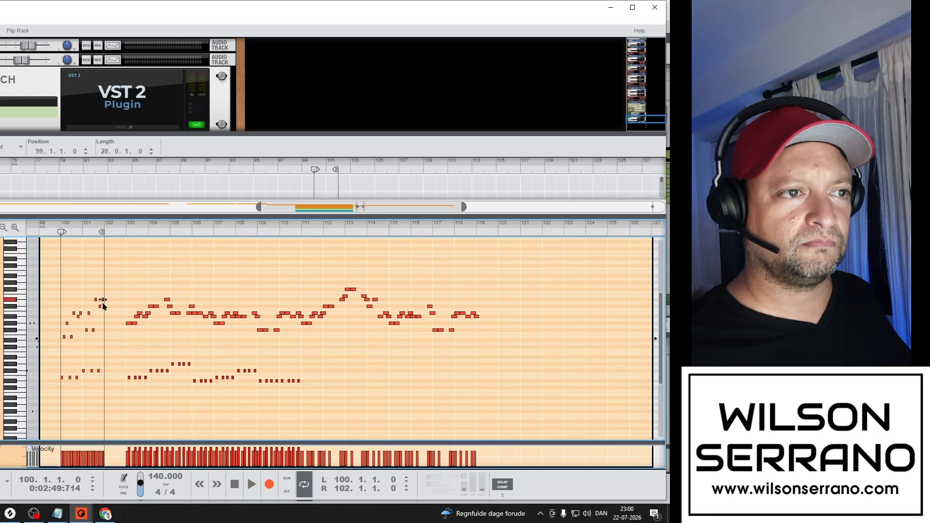
key(space)
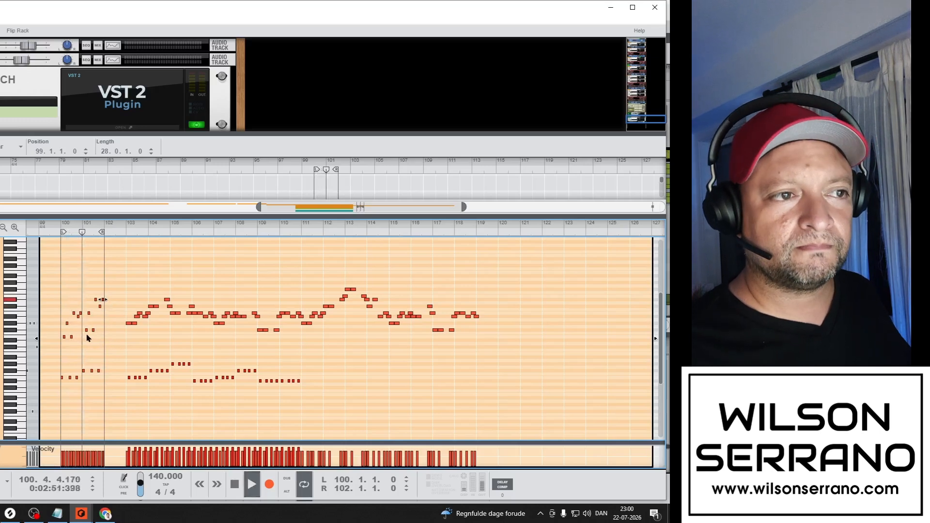
key(space)
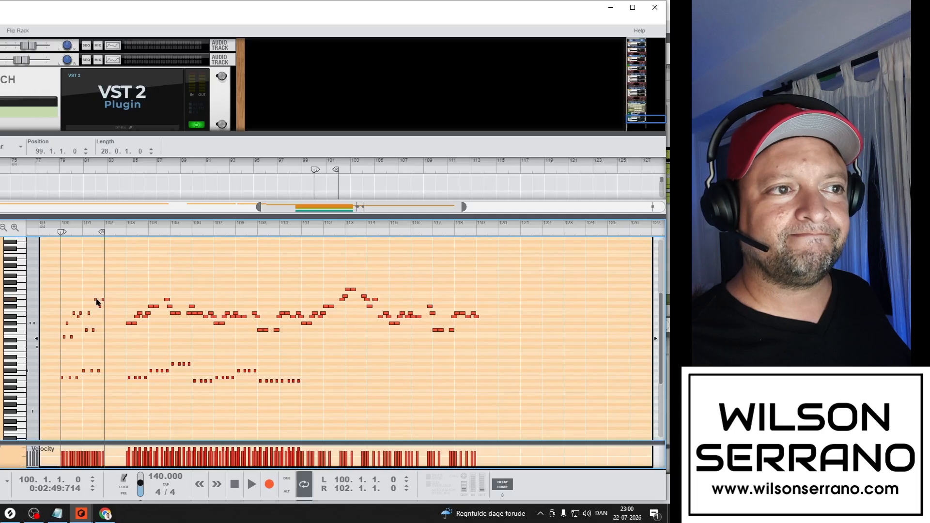
Lower the two highest notes at the end of bar 101 by two semitones
click(96, 301)
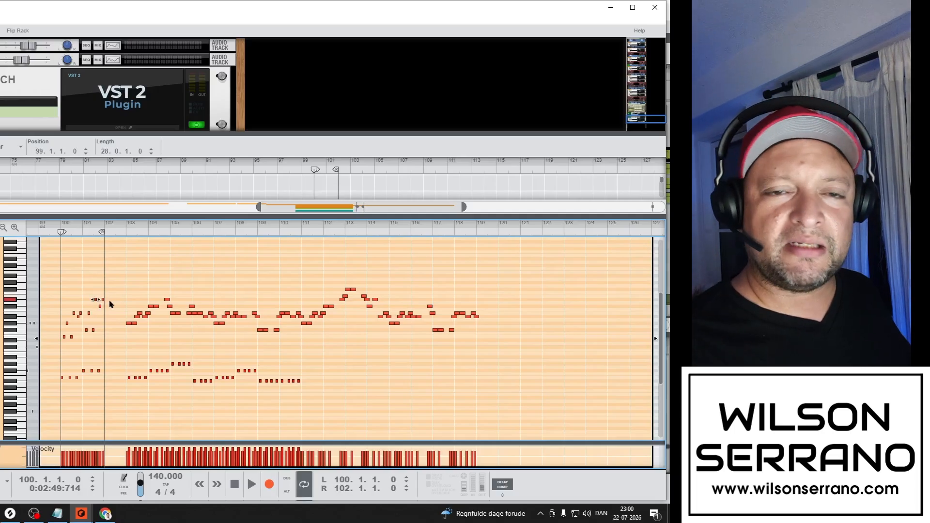
drag(116, 301, 61, 301)
key(Down)
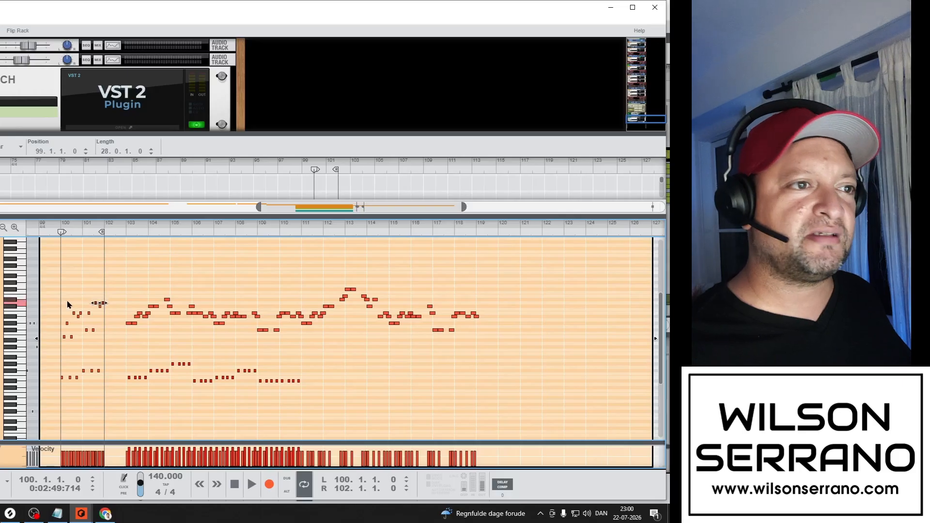
key(Down)
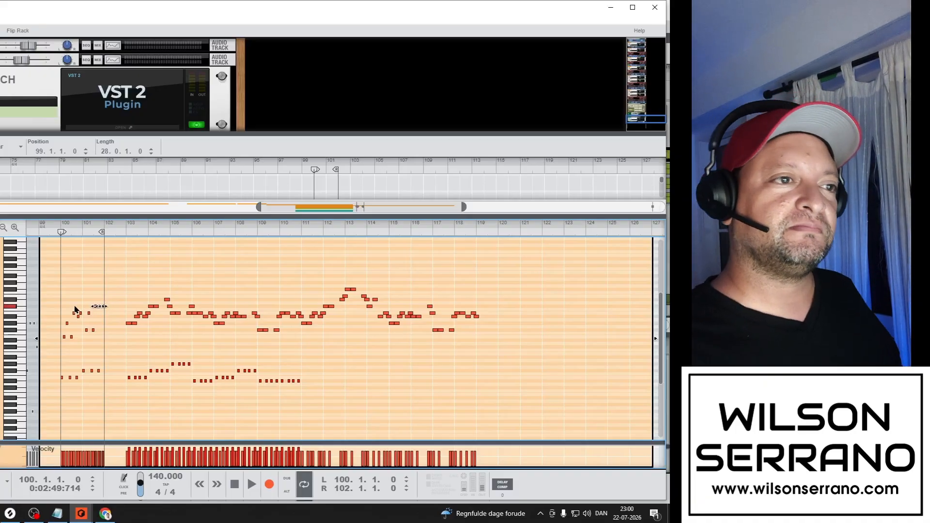
Raise the first upper note of bar 101 by two semitones to match the notes that follow it
drag(99, 319, 88, 316)
key(ctrl+Up)
key(ctrl+Up)
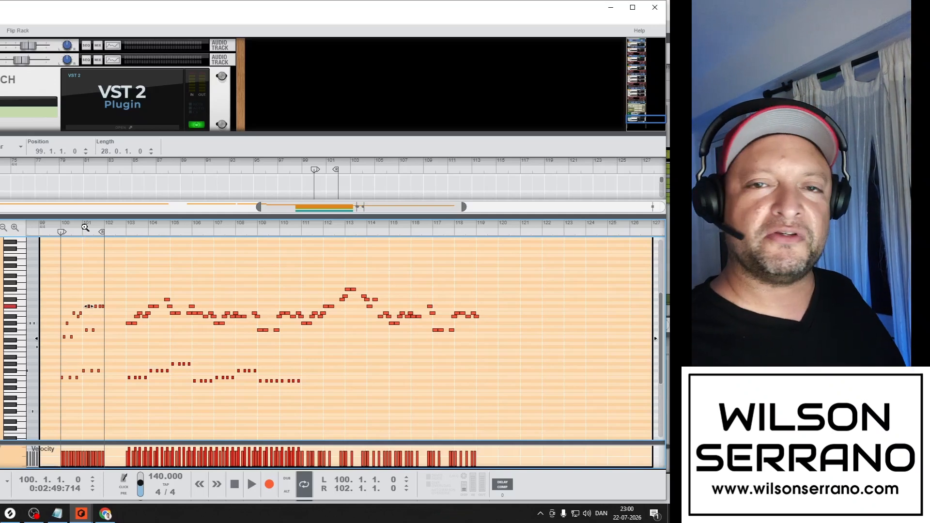
Highlight all notes sharing bar 101's upper pitch, highlight those sharing its middle-row pitch, and play the loop
click(19, 303)
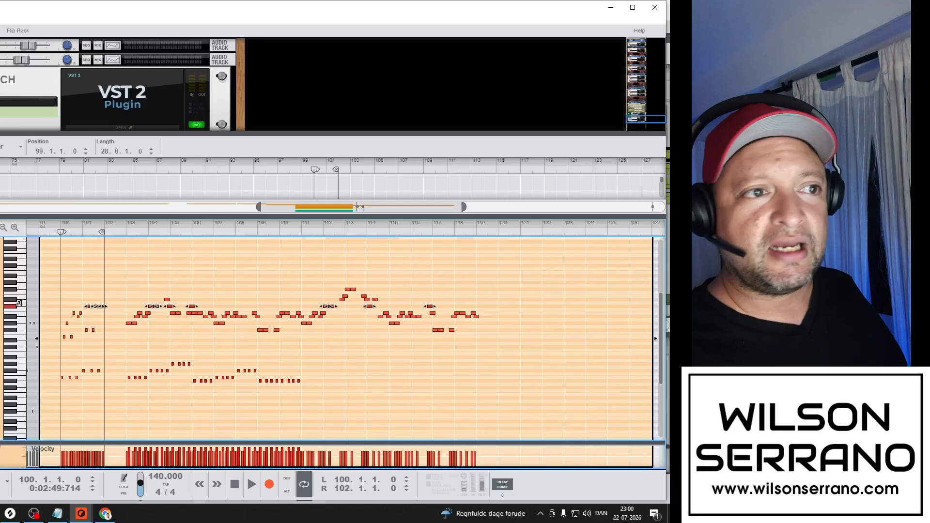
click(19, 330)
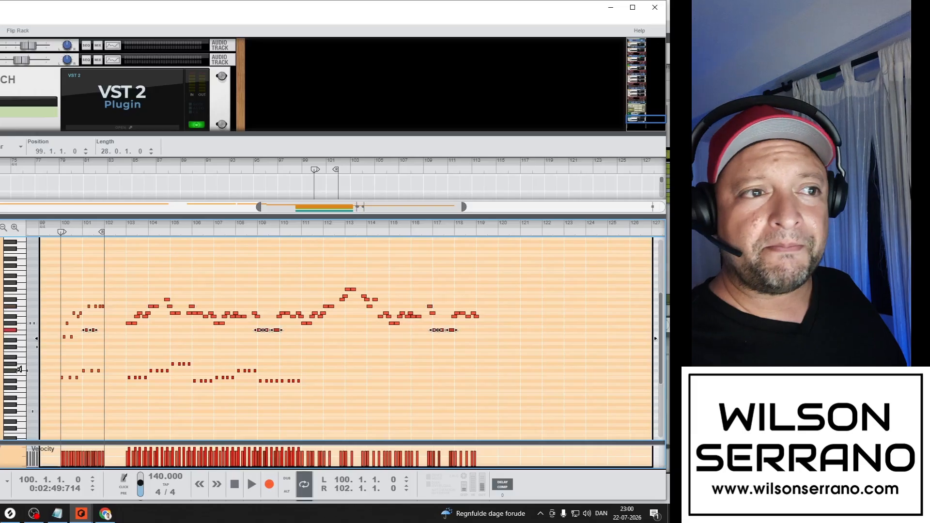
key(space)
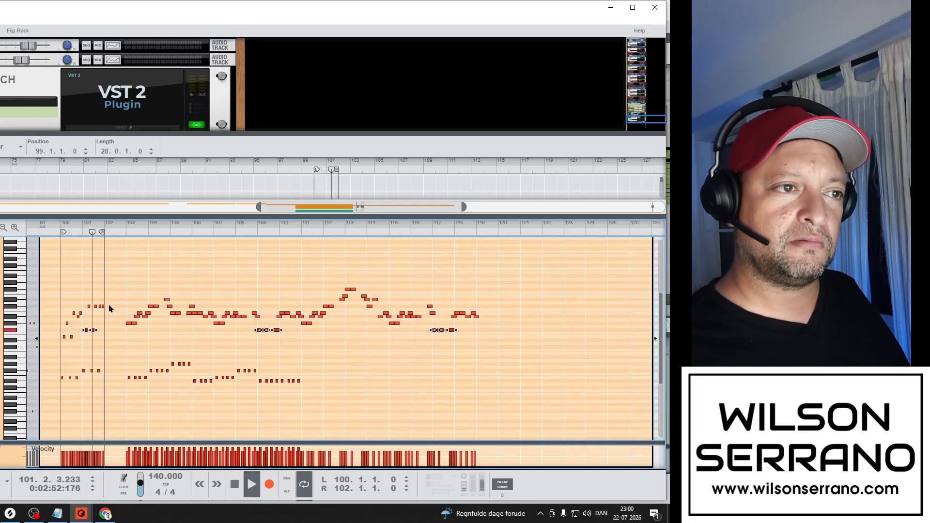
key(space)
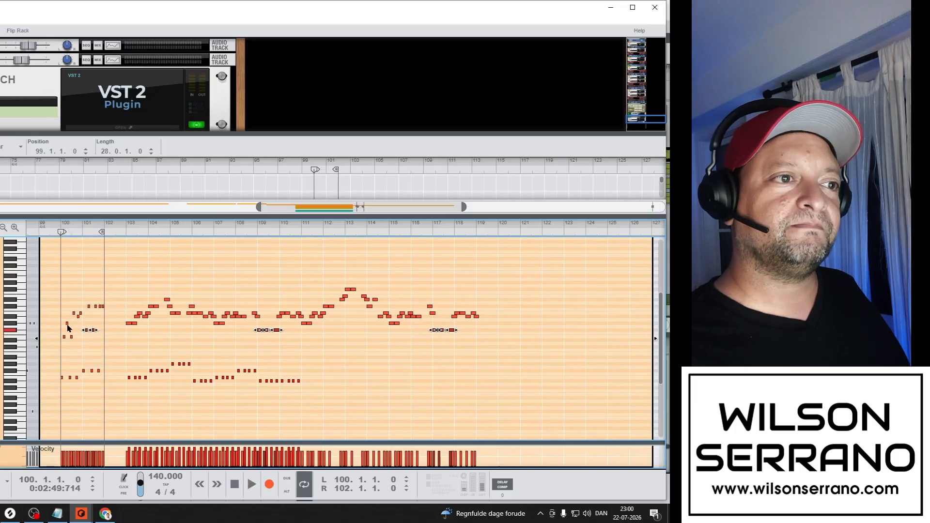
Raise the first upper note of bar 100 by two semitones
click(68, 324)
key(Up)
key(Up)
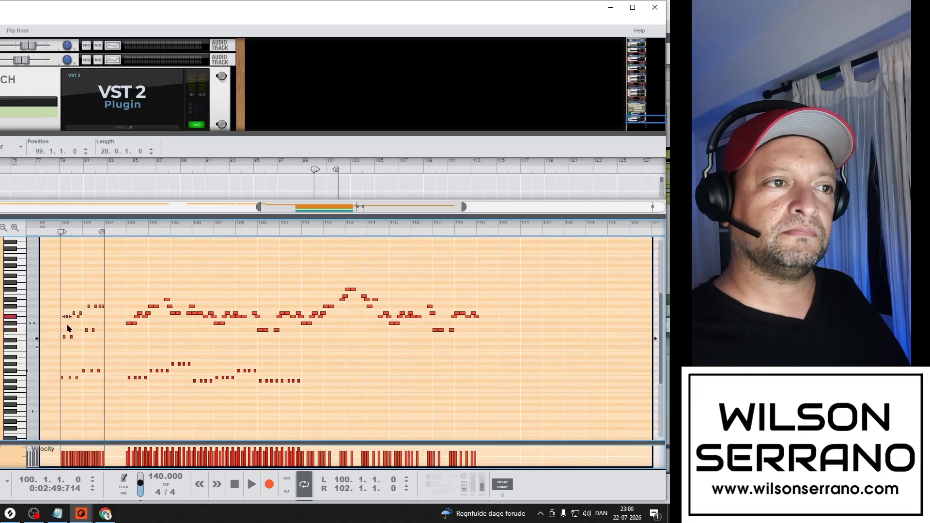
Play the loop, try raising the second-to-last upper note of bar 101 by two semitones, and play it again
key(space)
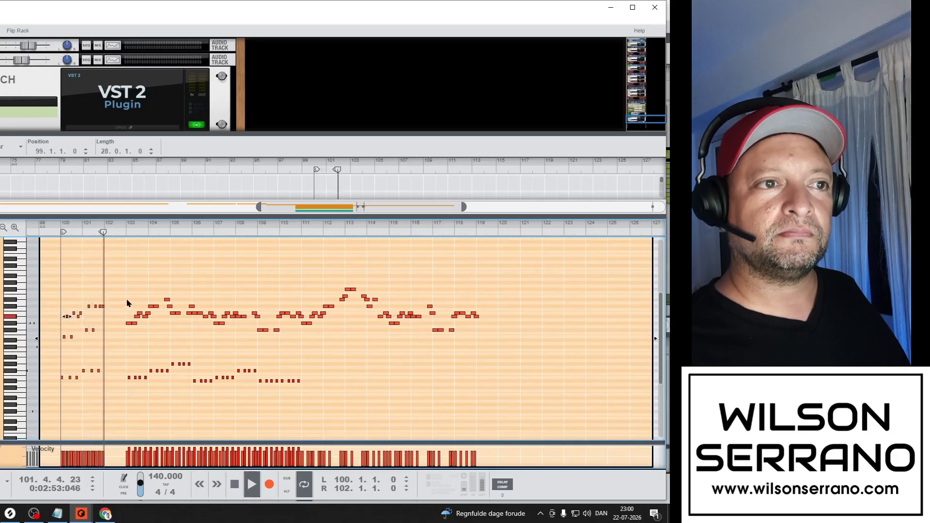
key(space)
click(102, 306)
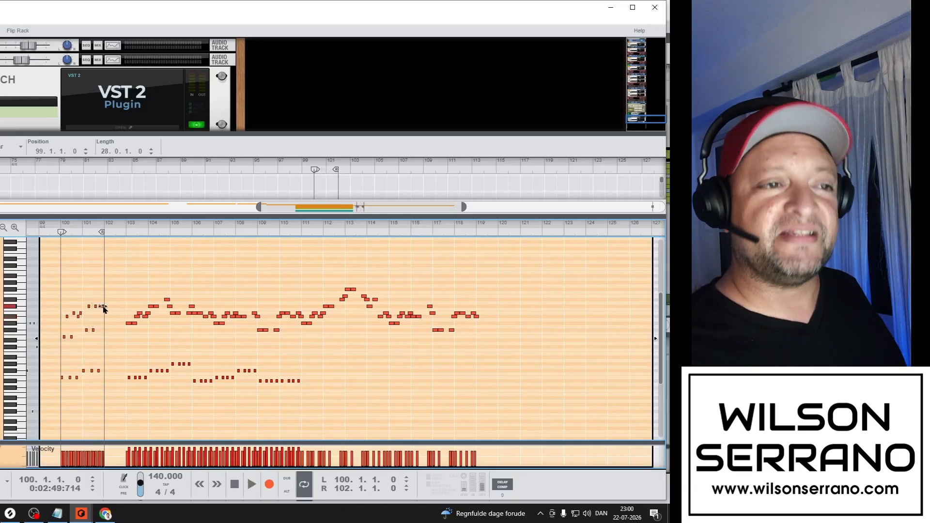
click(100, 306)
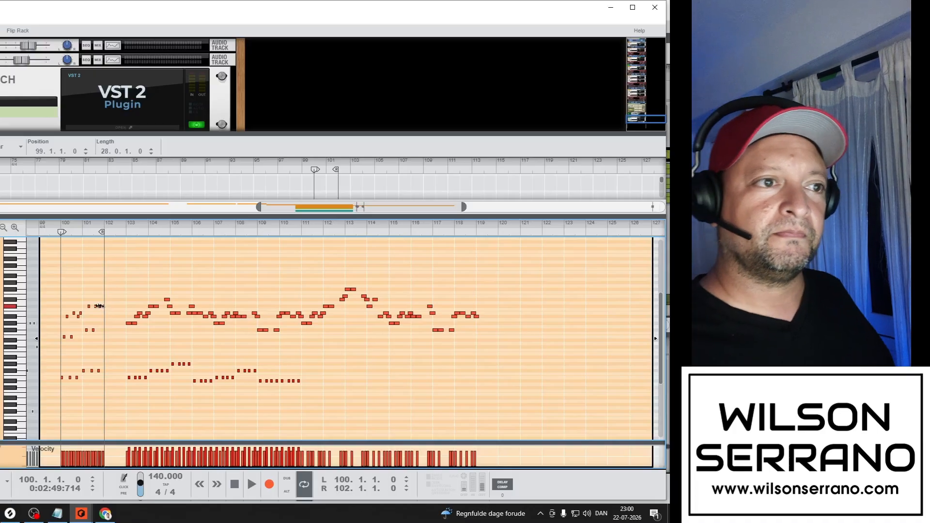
key(ctrl+Up)
key(ctrl+Up)
key(space)
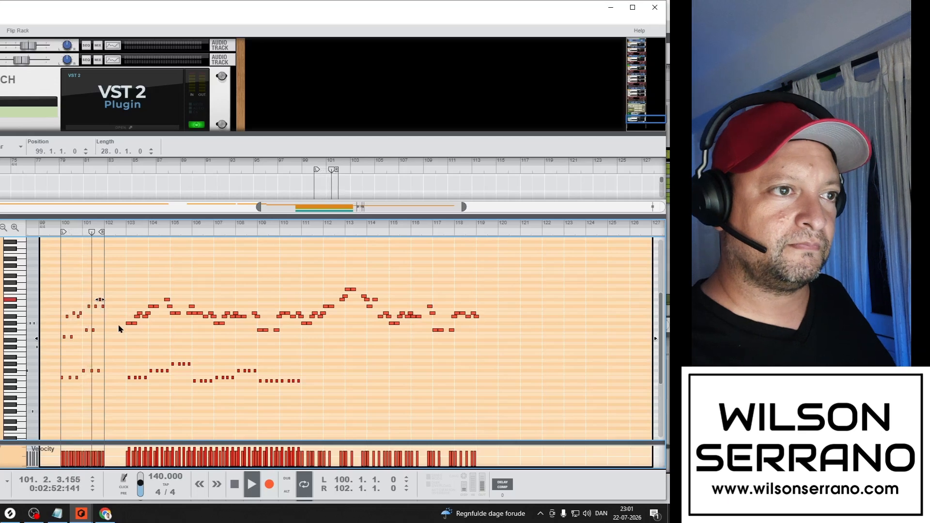
key(space)
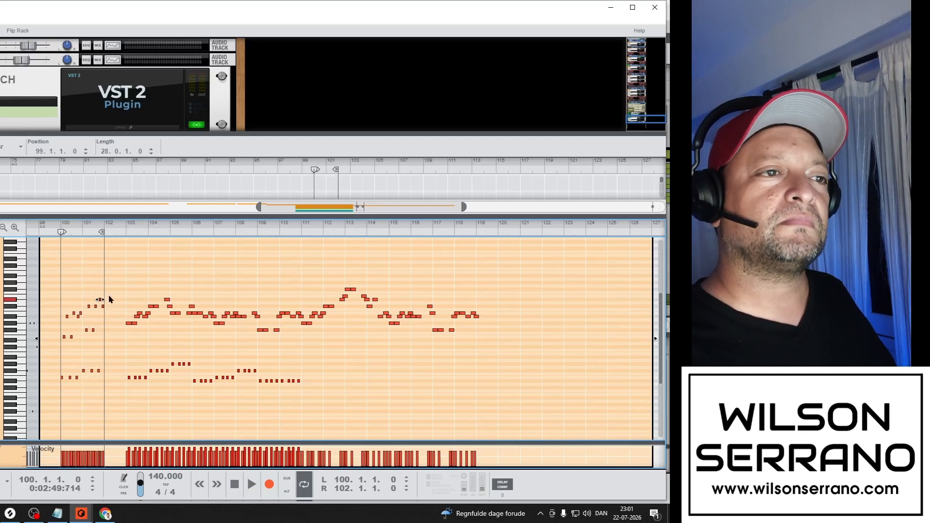
Lower that note back by two semitones, raise bar 101's last upper note by two semitones instead, and play the loop
key(ctrl+Down)
key(ctrl+Down)
key(ctrl+Up)
key(ctrl+Up)
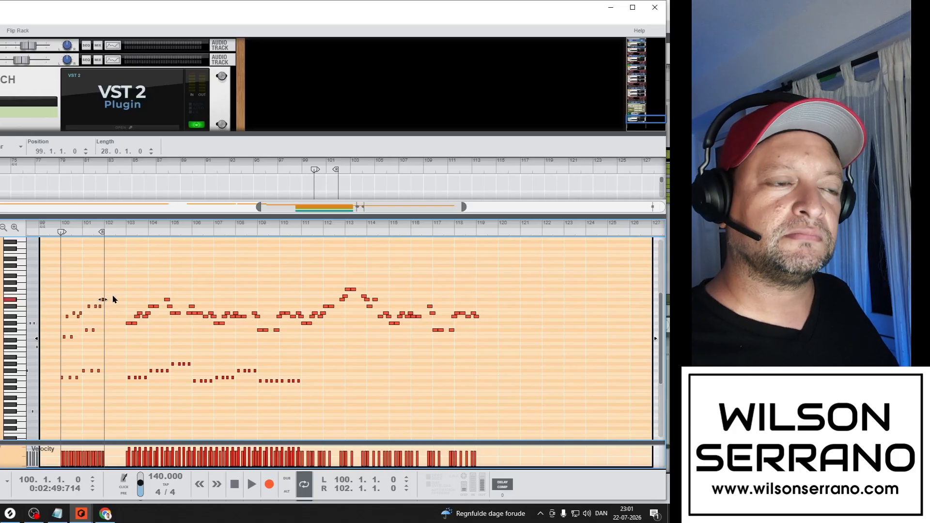
key(space)
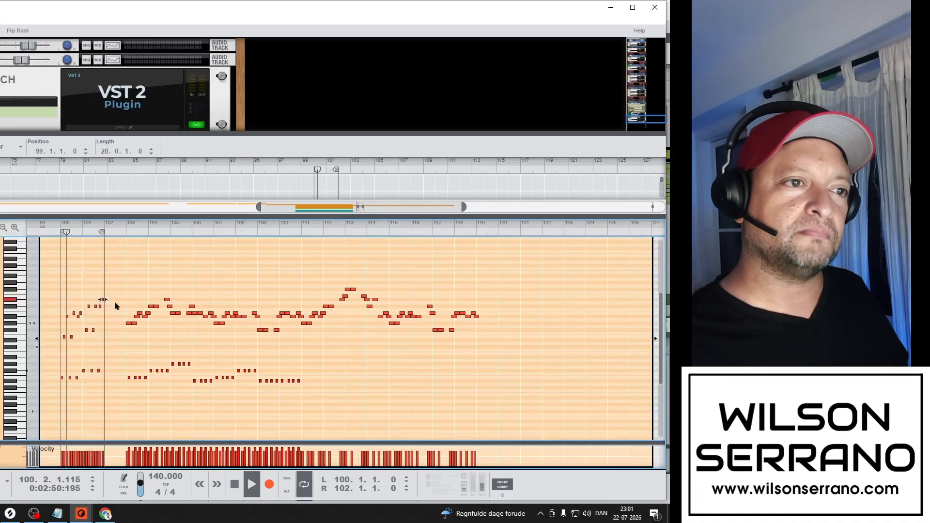
key(space)
Highlight the notes of bar 101, highlight the bass notes of bars 100 and 101, and play the loop
drag(116, 285, 81, 374)
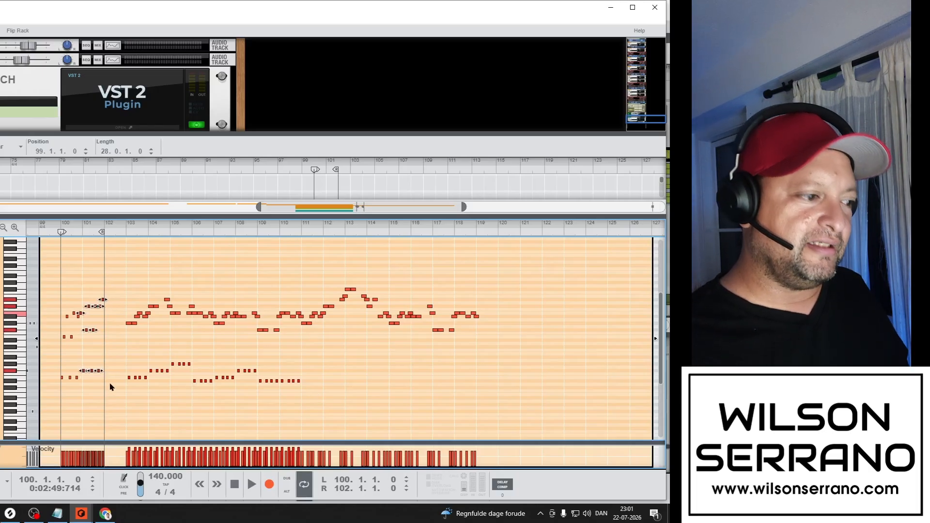
drag(106, 392, 55, 367)
key(space)
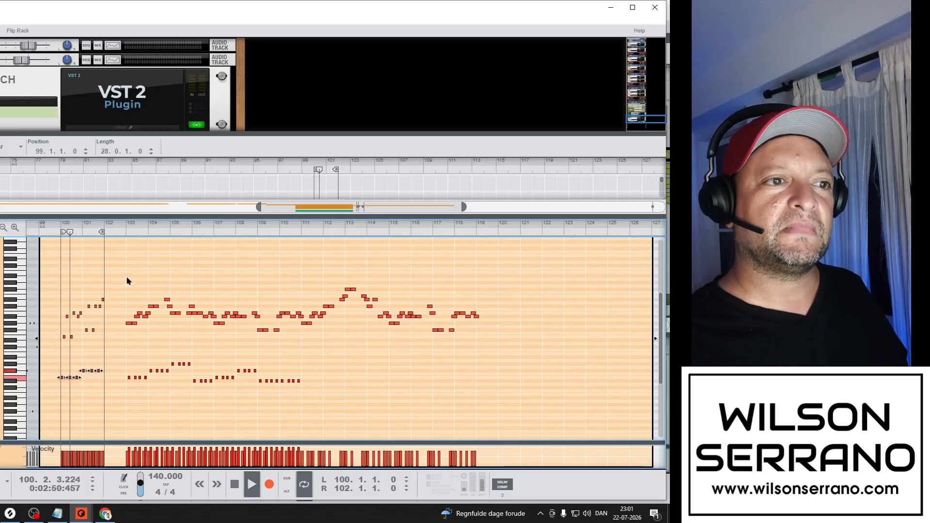
key(space)
Move all the original notes starting at bar 103 three bars later so they begin at bar 106
drag(116, 264, 134, 325)
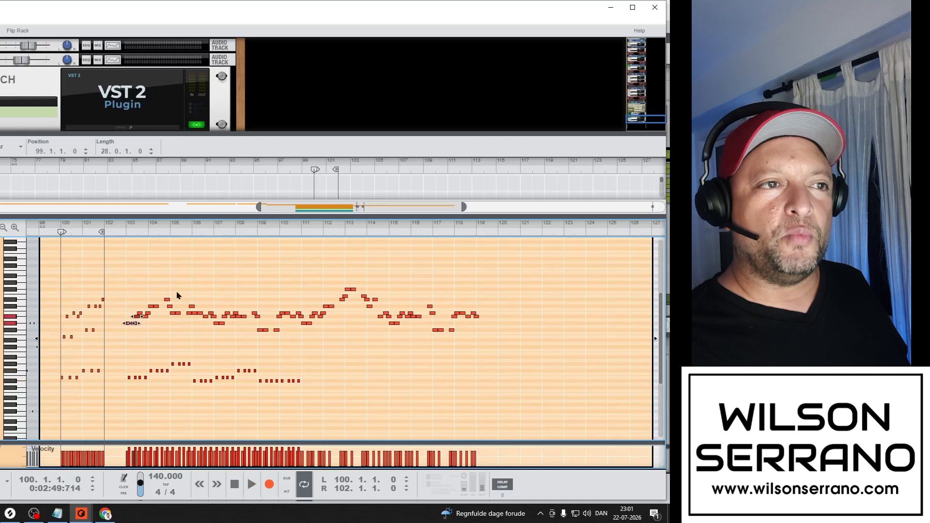
drag(126, 265, 543, 400)
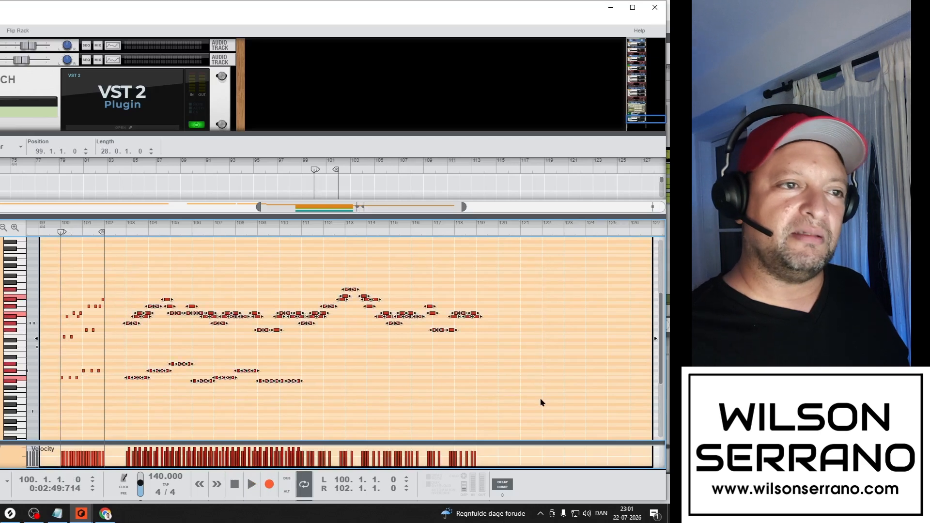
key(Right)
key(Right)
key(Right)
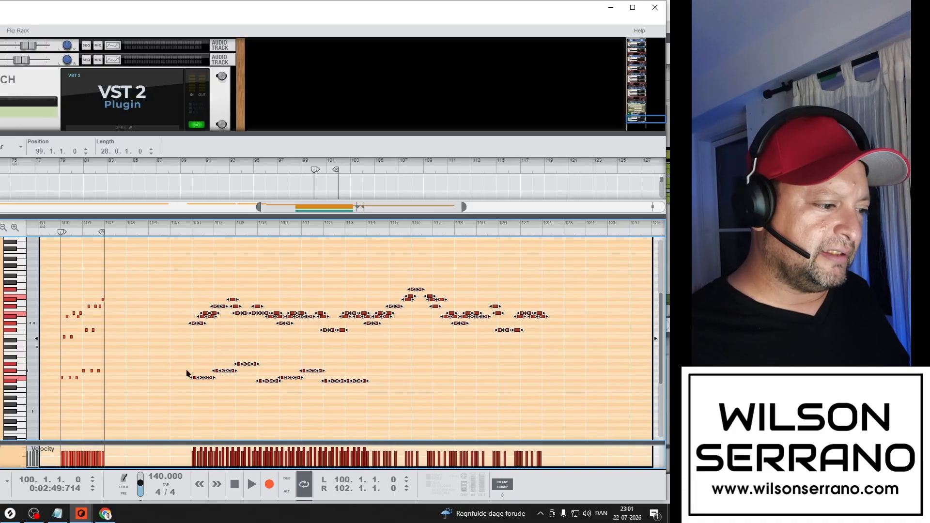
Examine the bass notes of the moved passage, highlight bar 101's notes, and play the loop
drag(177, 363, 346, 398)
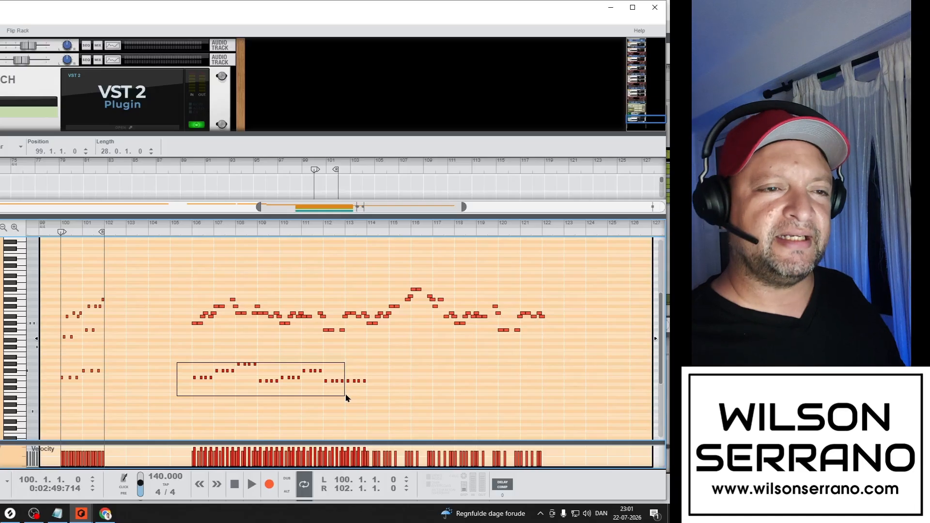
drag(346, 398, 177, 375)
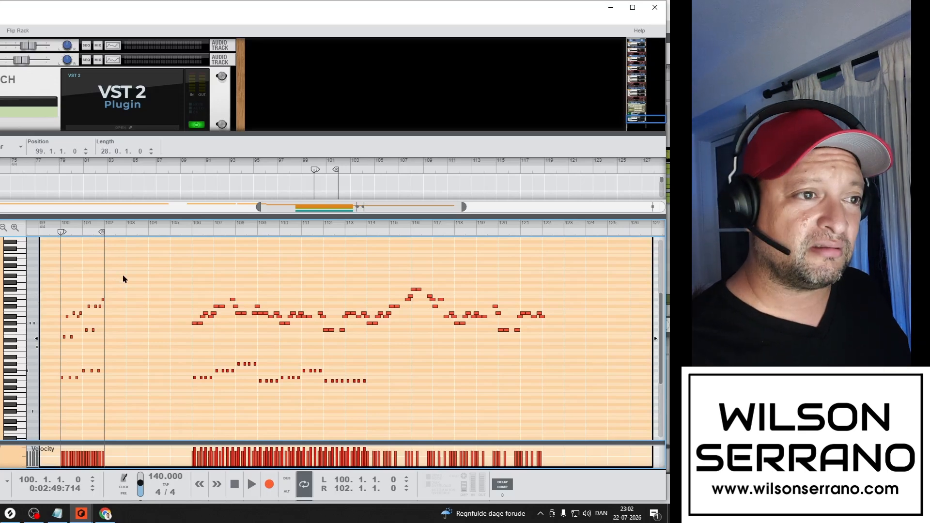
drag(124, 279, 85, 377)
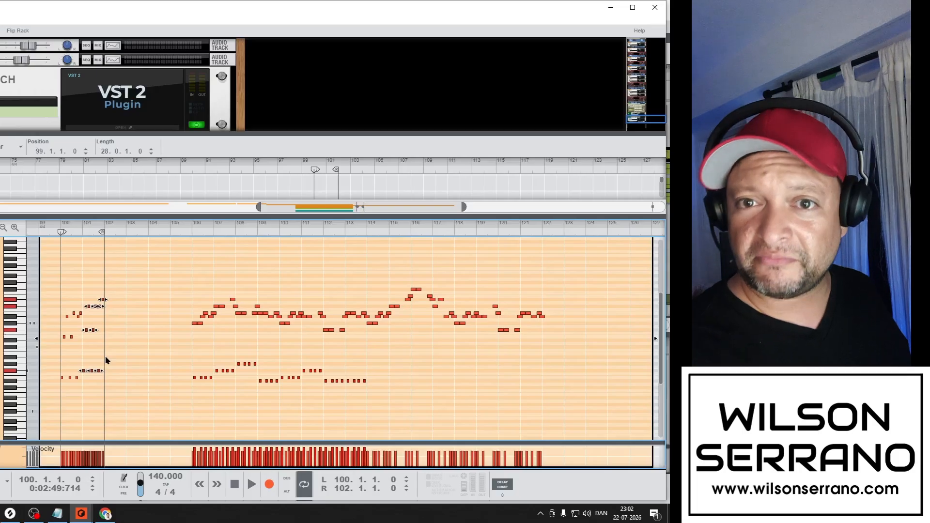
key(space)
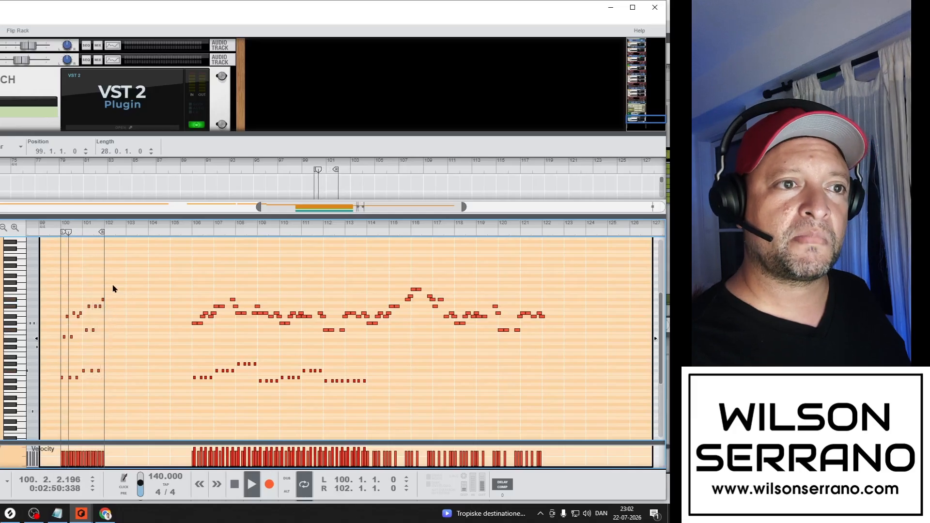
key(space)
Duplicate bar 101's notes into bar 102 and transpose the copy down two semitones
drag(117, 277, 85, 380)
key(ctrl+d)
key(Down)
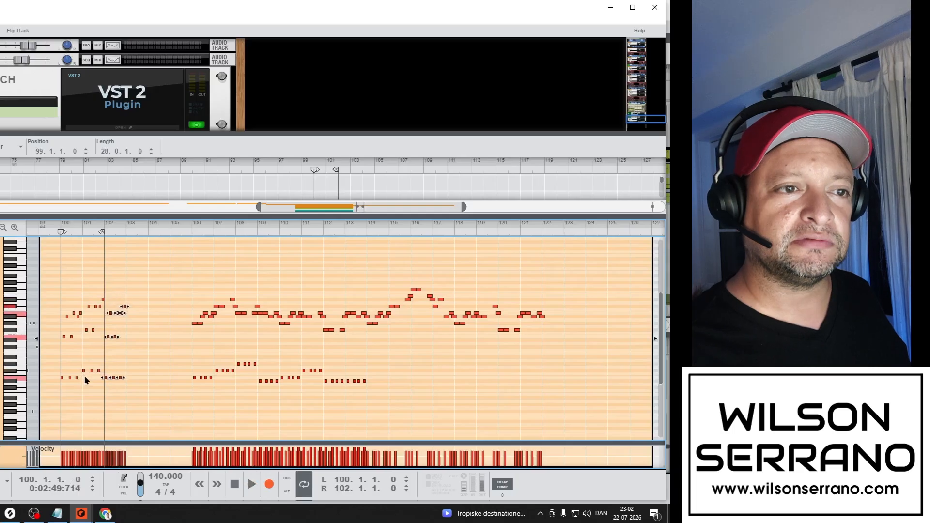
Raise the middle-row notes of bar 102 by four semitones
drag(137, 323, 103, 355)
key(Up)
key(Up)
key(Up)
key(Up)
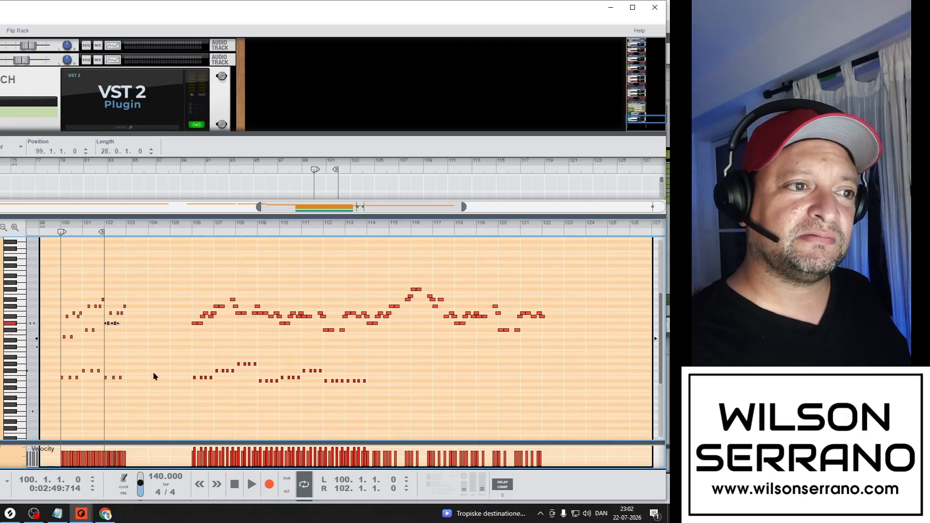
Raise the bass notes of bar 102 by four semitones
drag(150, 372, 104, 394)
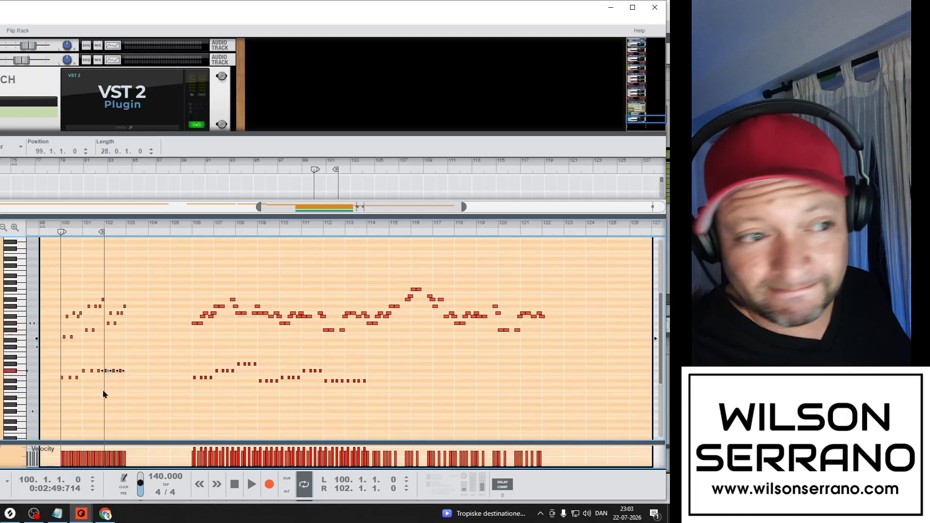
key(Up)
key(Up)
key(Up)
key(Up)
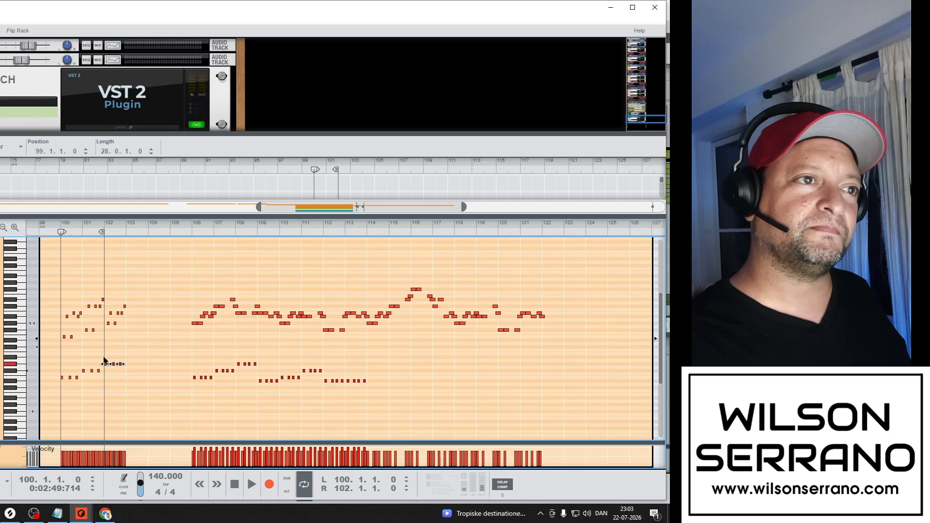
Extend the loop end to bar 103 and lower bar 102's last upper note by two semitones
alt+click(125, 234)
click(144, 302)
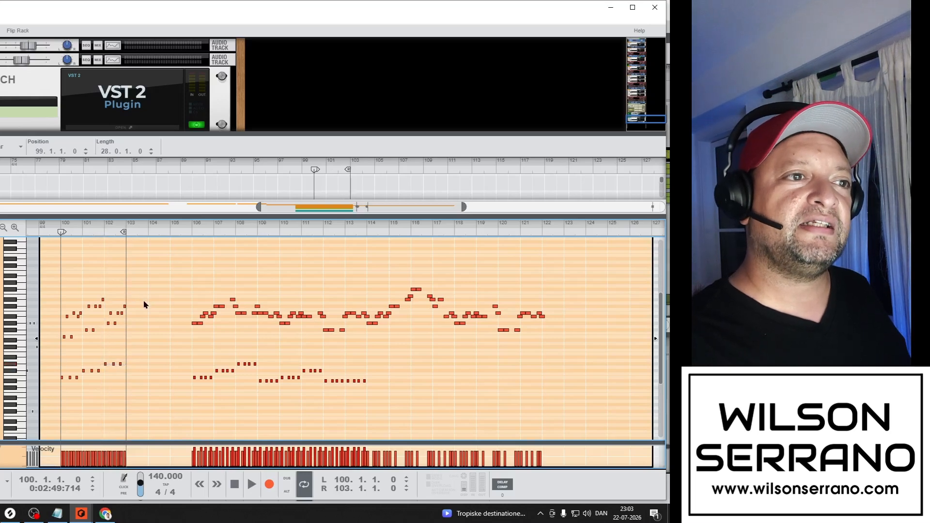
drag(125, 307, 125, 314)
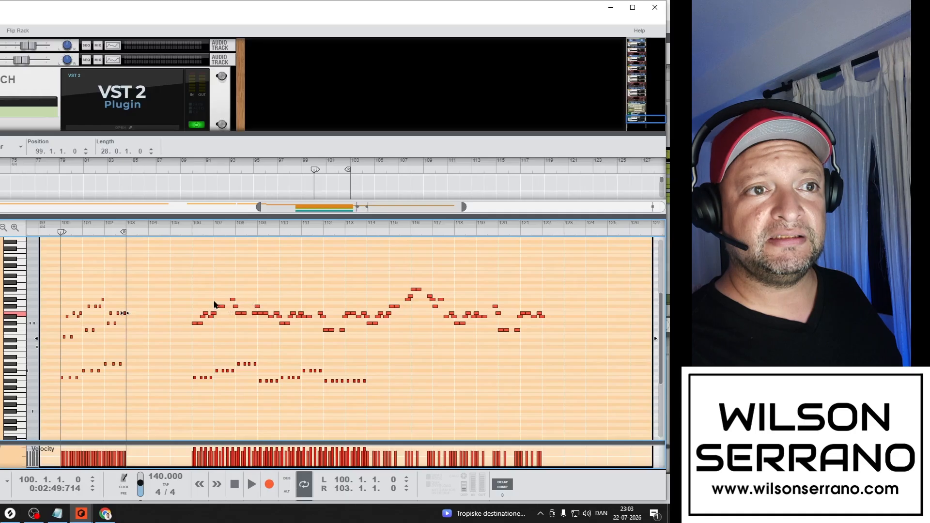
Play the original passage from bar 106 to hear its chord changes
click(193, 235)
key(space)
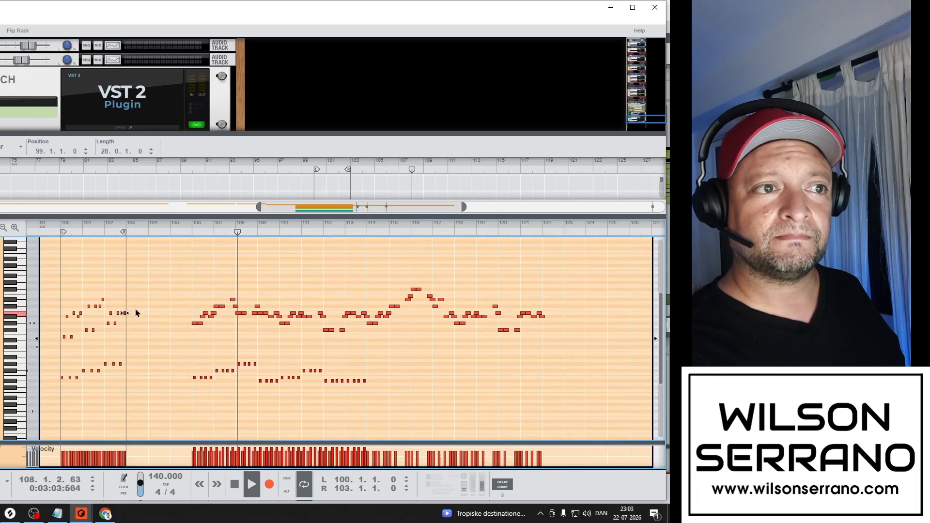
key(space)
Raise bar 101's second-to-last upper note by two semitones and lower its last upper note by two semitones
click(99, 307)
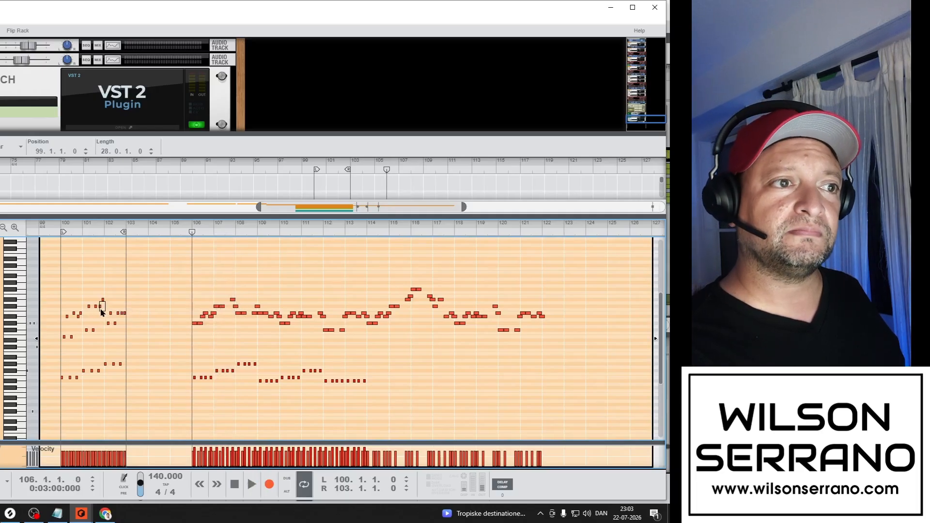
key(ctrl+Up)
key(ctrl+Up)
key(Right)
key(ctrl+Down)
key(ctrl+Down)
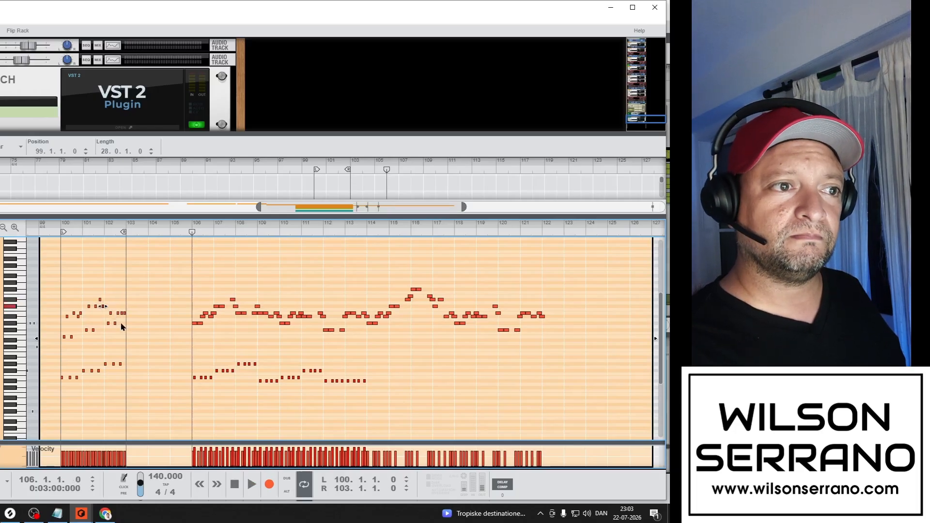
Raise the last upper note of bar 102 by two semitones
drag(133, 307, 110, 316)
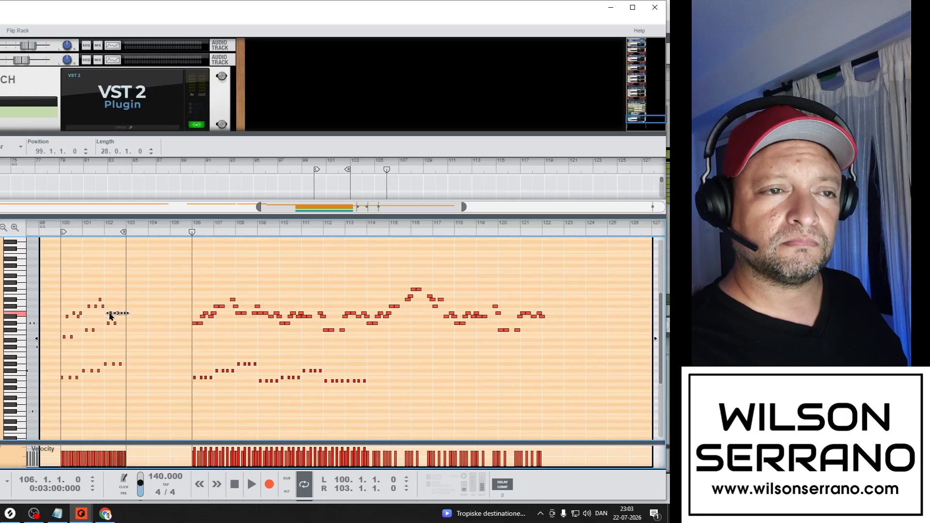
click(123, 323)
drag(129, 309, 125, 317)
key(ctrl+Up)
key(ctrl+Up)
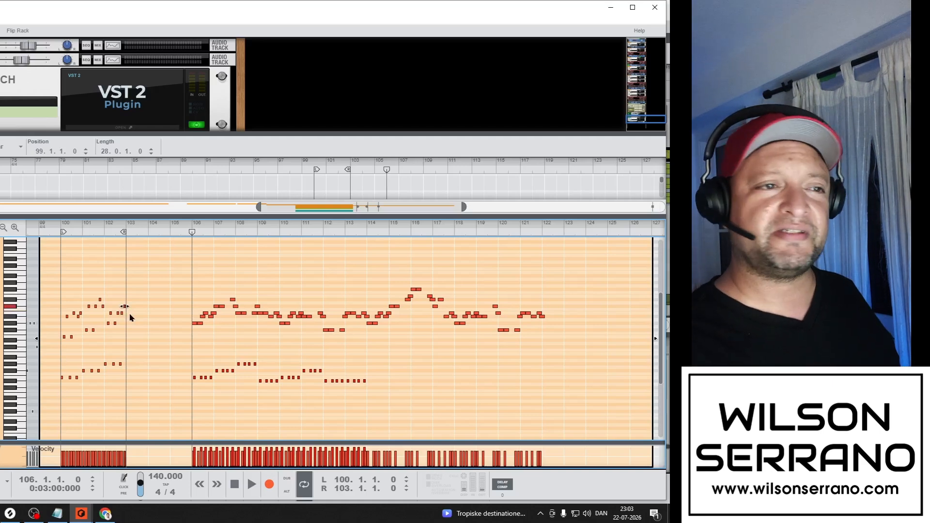
Return the playhead to bar 100 and listen to the three-bar loop
key(space)
key(space)
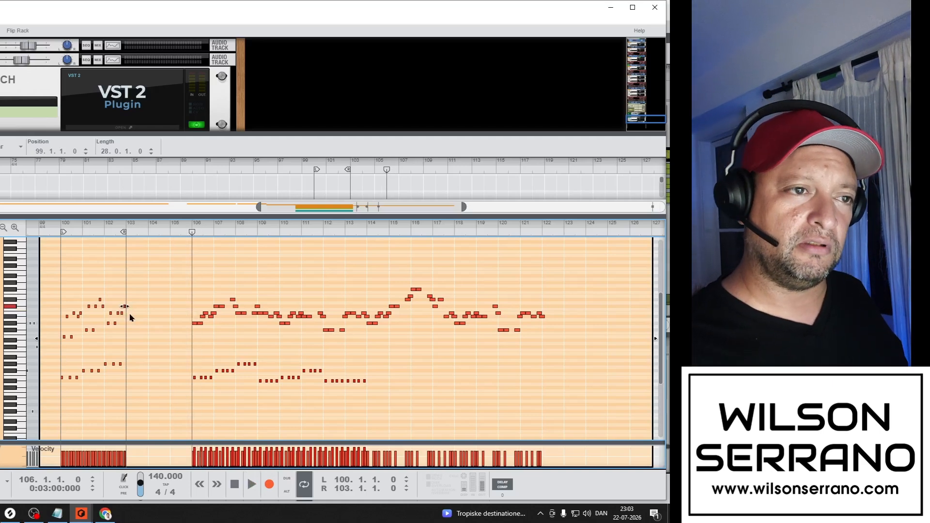
key(KP_1)
key(space)
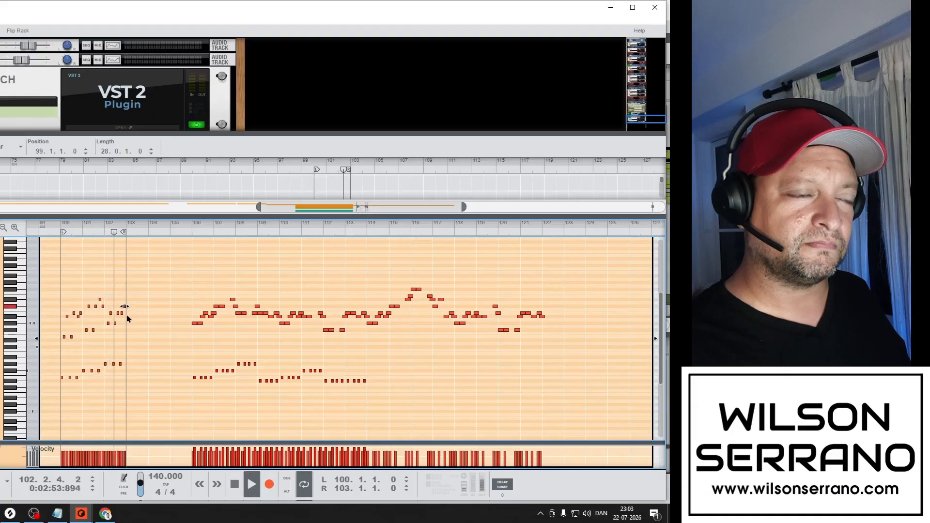
key(space)
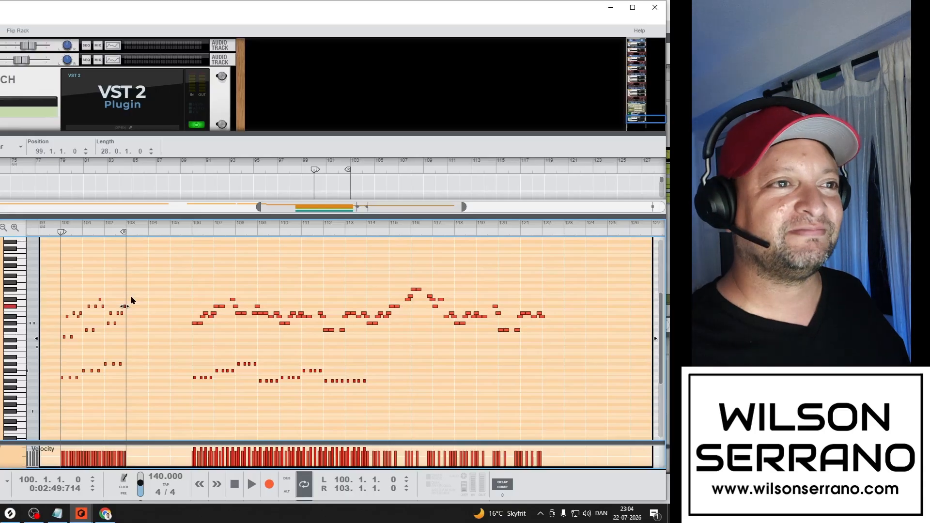
key(space)
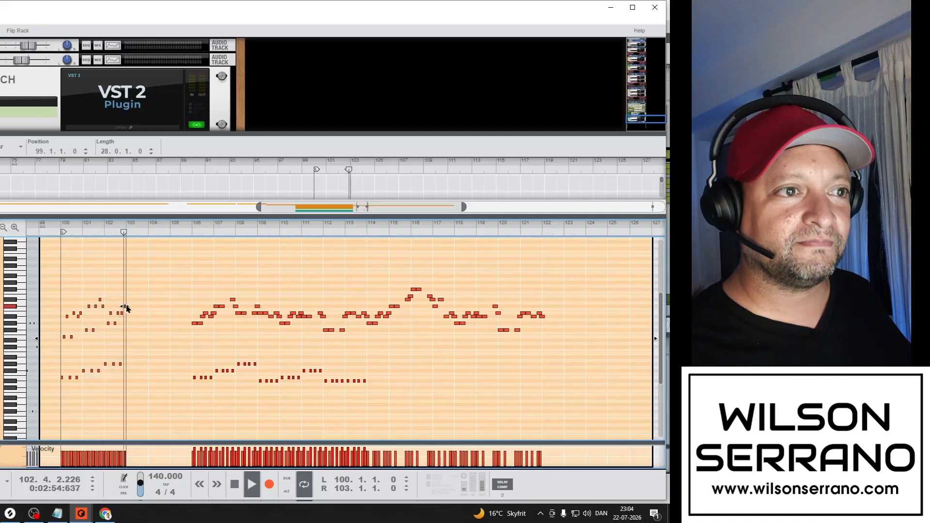
key(space)
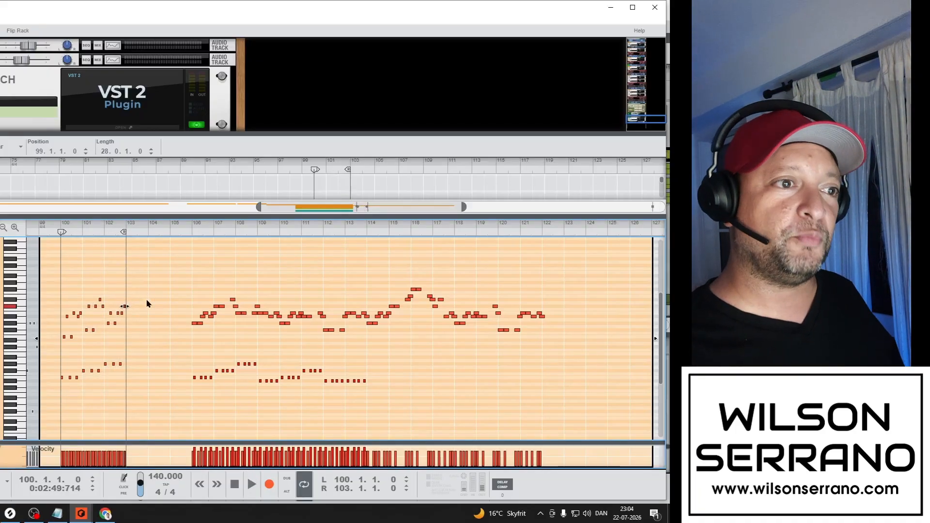
Duplicate bar 102's notes once into bar 103 and transpose the copy down four semitones
drag(145, 291, 107, 374)
key(ctrl+d)
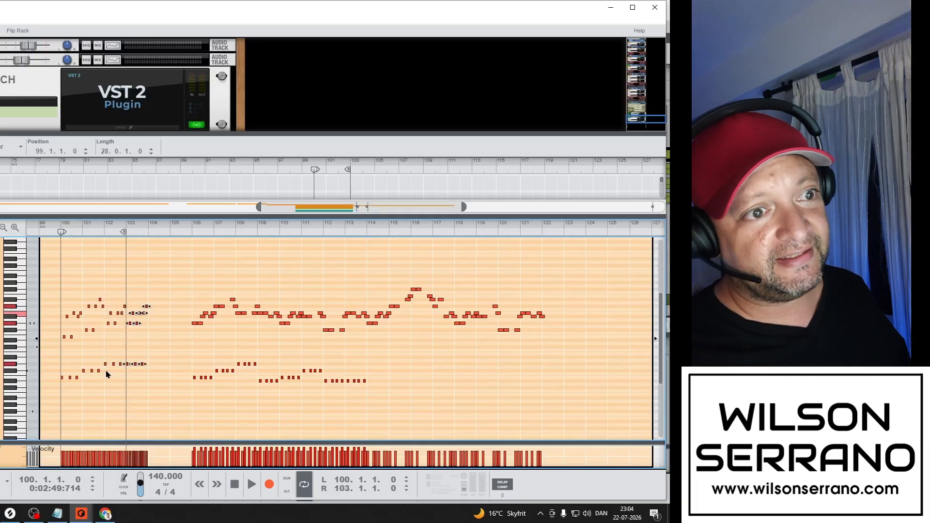
key(ctrl+d)
key(ctrl+z)
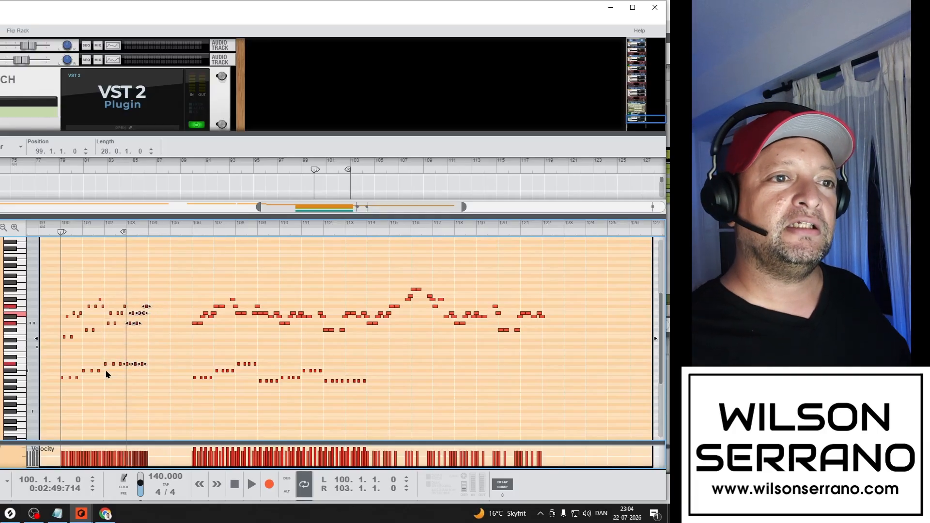
key(Down)
key(Down)
key(Down)
key(Down)
key(Down)
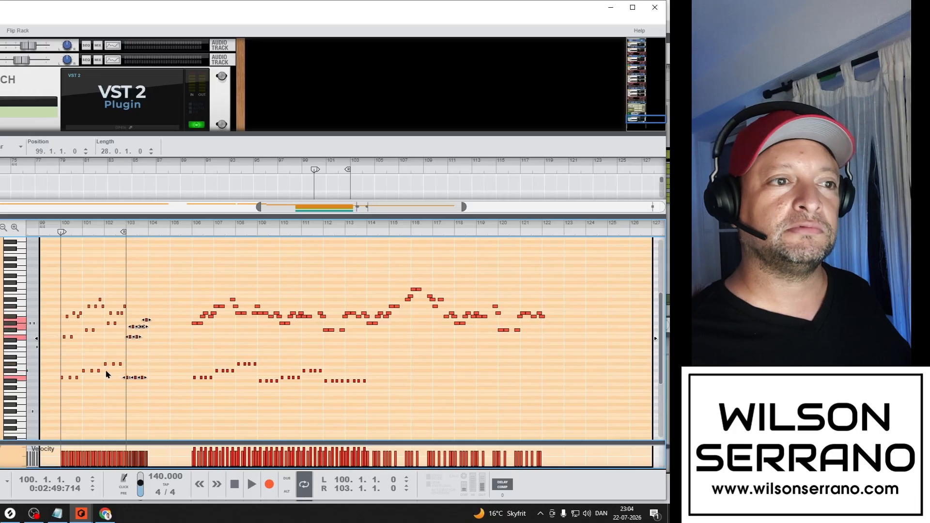
Extend the loop end to bar 104 and listen to the four-bar loop from bar 100
drag(124, 232, 147, 241)
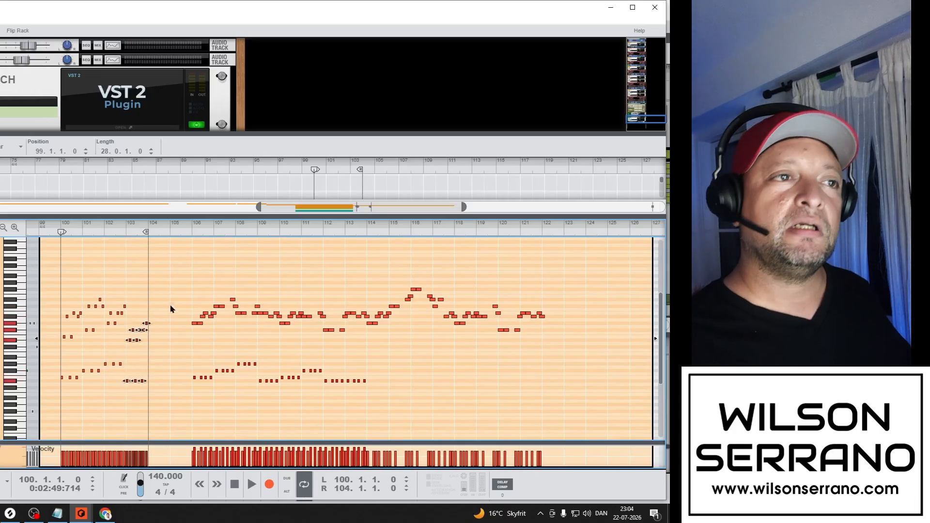
key(space)
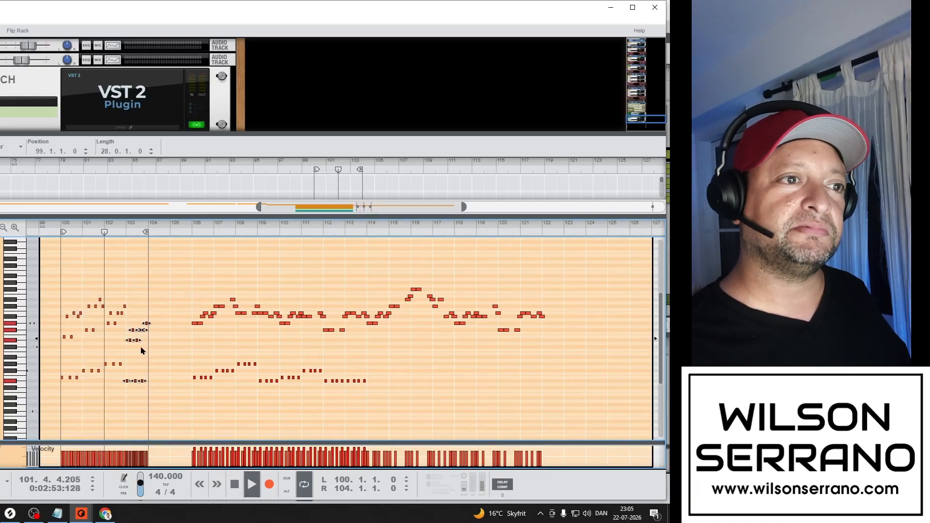
key(space)
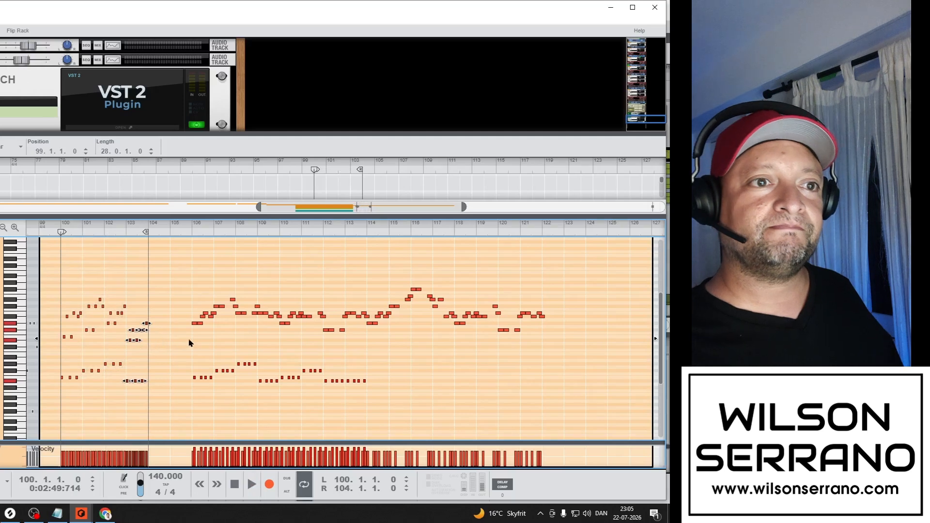
Move all of bar 103's upper notes onto one pitch, level with the repeated upper notes of bar 102
click(148, 343)
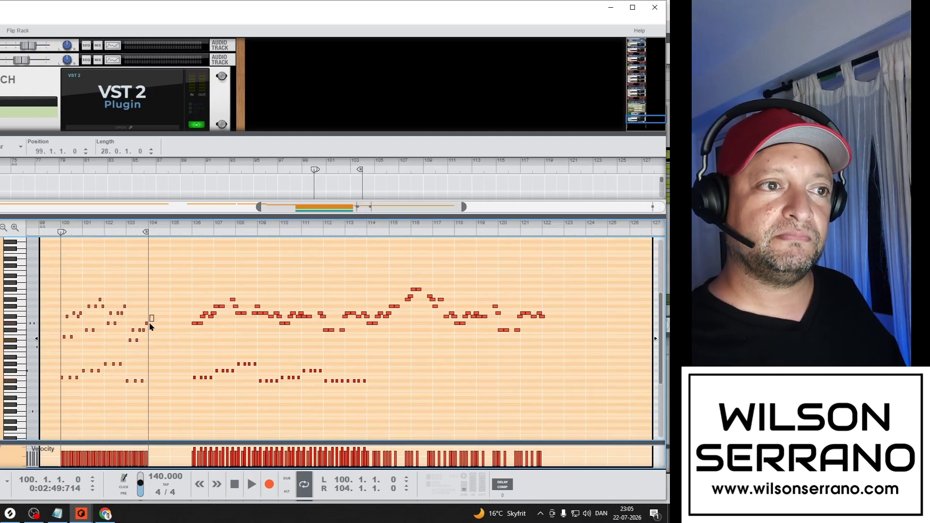
drag(149, 325, 126, 338)
key(ctrl+Down)
key(ctrl+Down)
key(ctrl+Up)
key(ctrl+Up)
key(ctrl+Up)
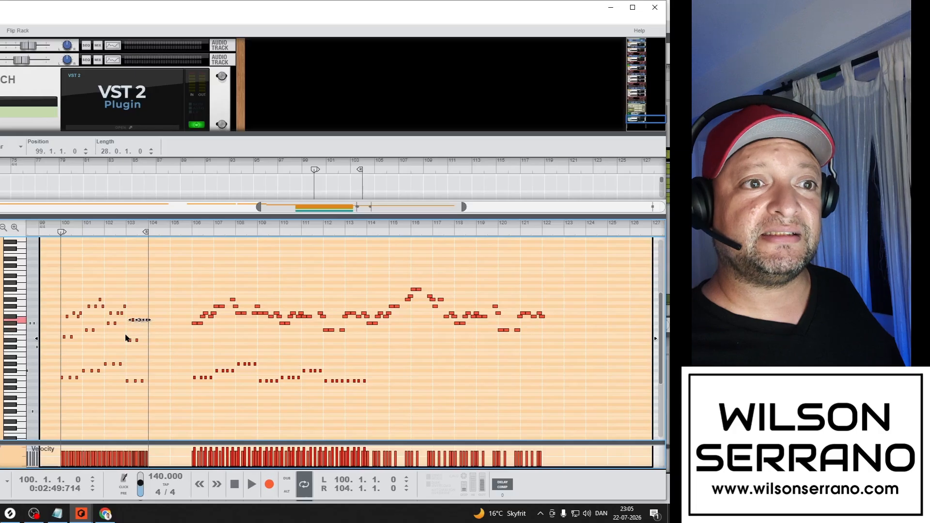
key(ctrl+Up)
key(ctrl+Up)
key(ctrl+Up)
key(ctrl+Up)
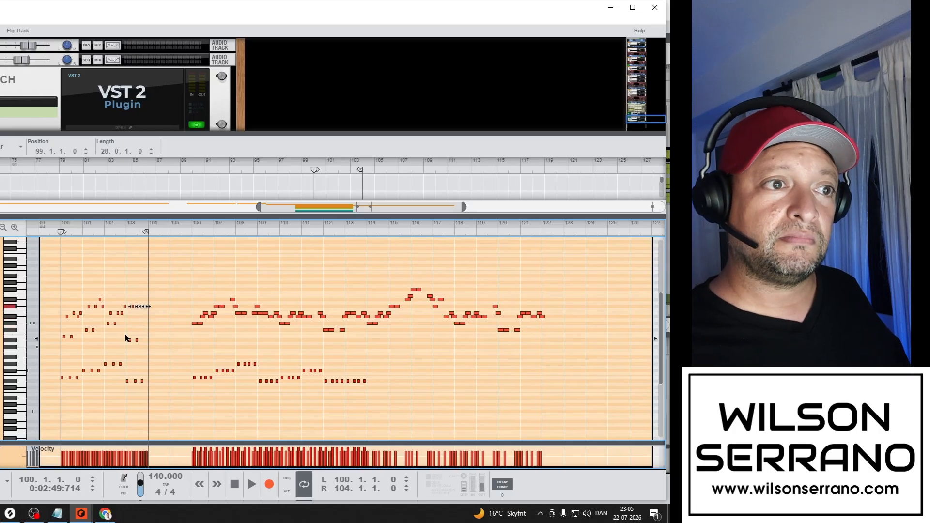
key(ctrl+Down)
key(ctrl+Down)
Lower the last upper note of bar 103 by one semitone
drag(148, 333, 130, 347)
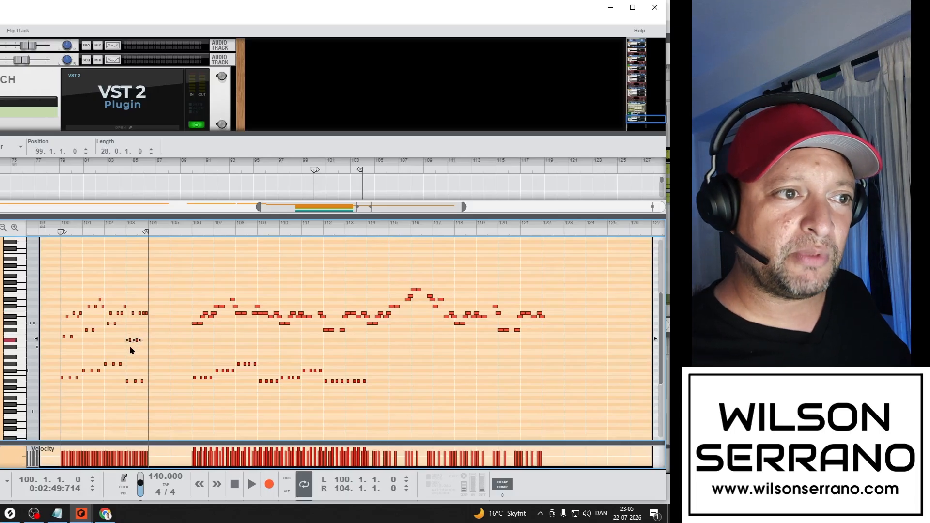
click(147, 314)
key(Down)
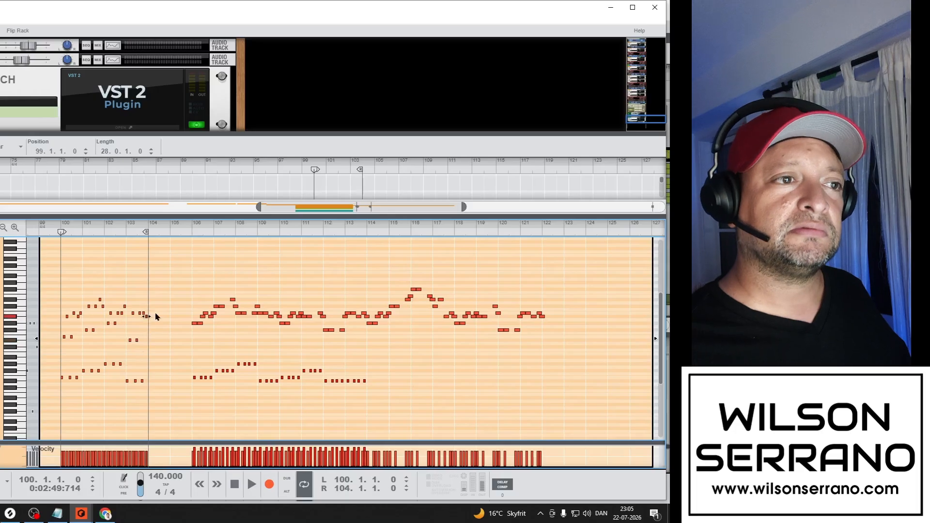
Listen to the four-bar loop from bar 100 and compare it with the original passage starting at bar 106
key(space)
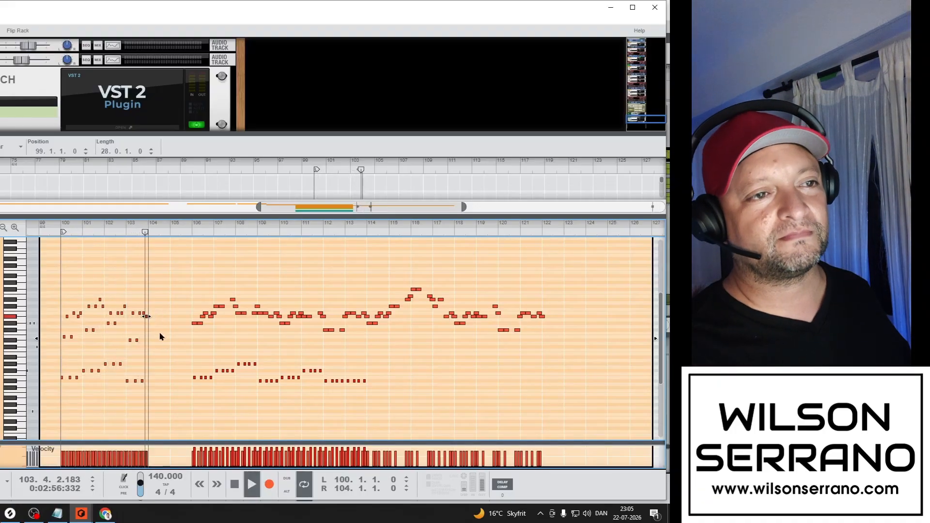
key(space)
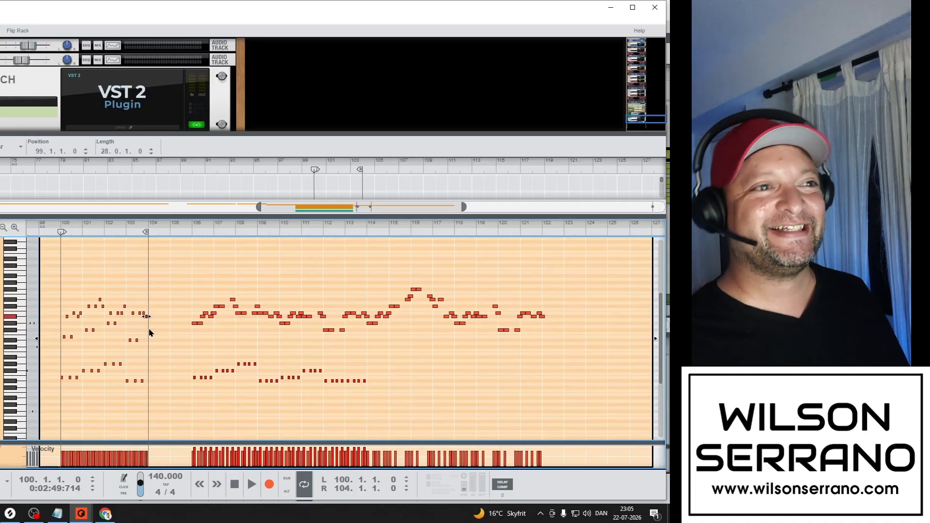
key(space)
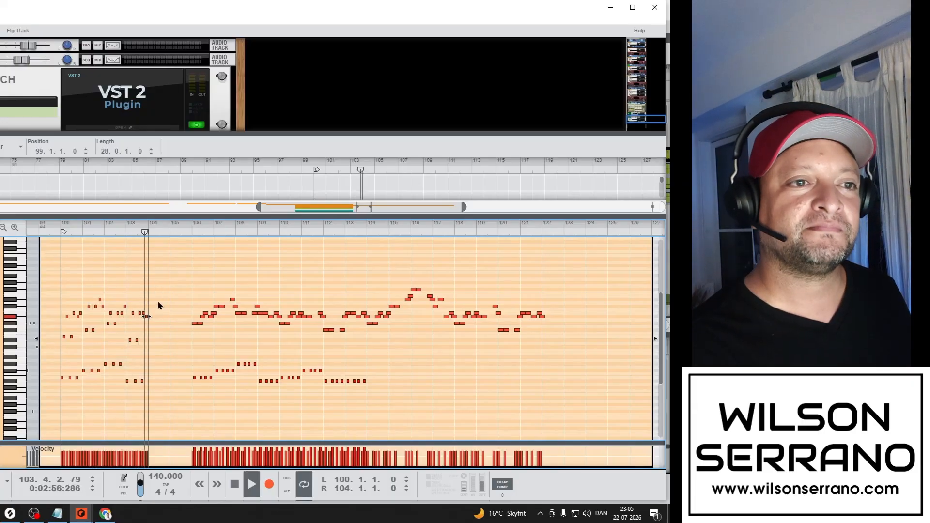
key(space)
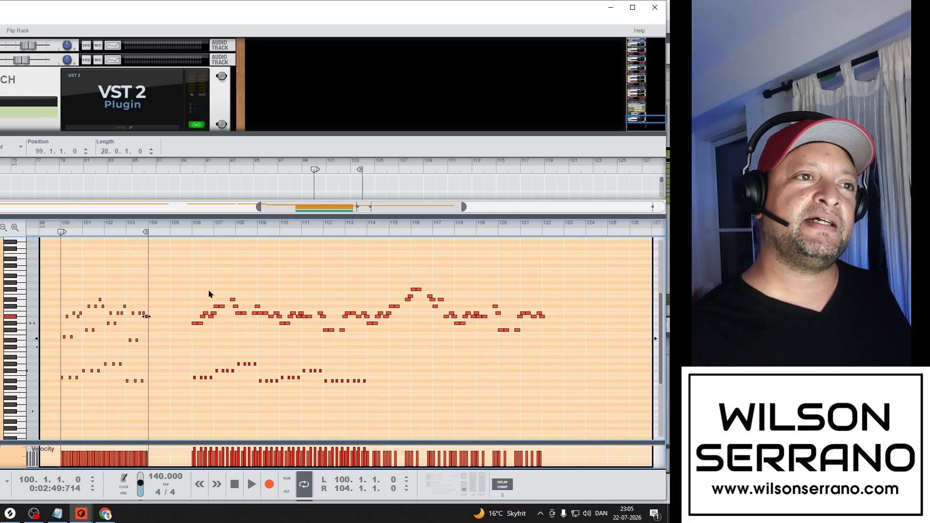
click(193, 231)
key(space)
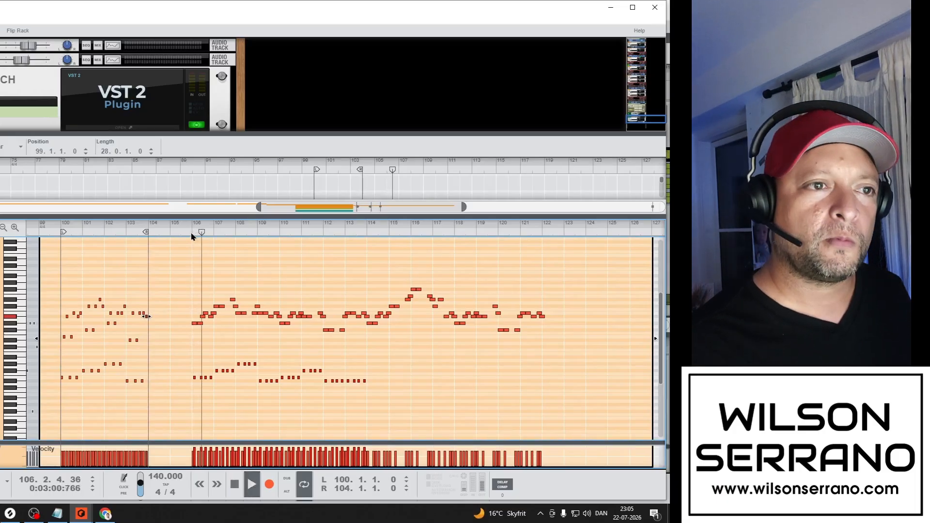
key(space)
key(KP_1)
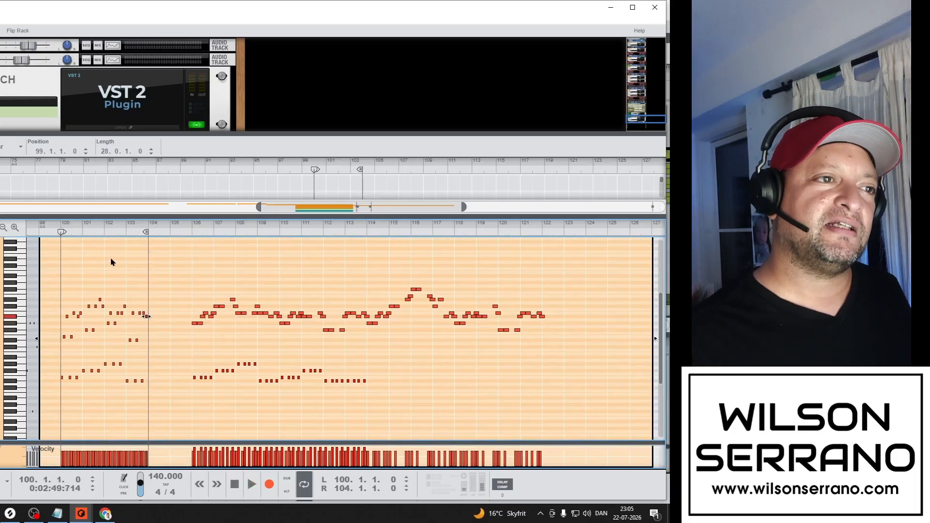
key(space)
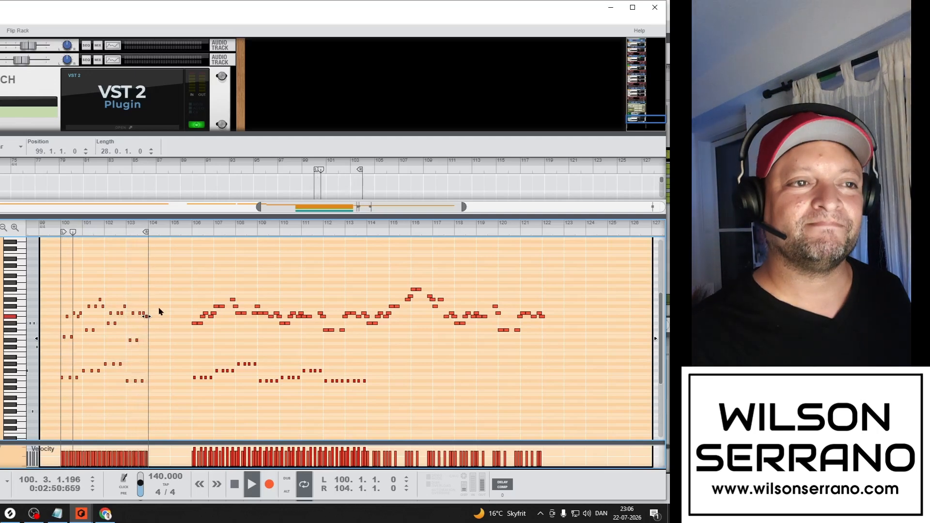
key(space)
Move all the original notes from bar 106 onward five bars later so they start at bar 111
drag(168, 266, 615, 432)
key(Right)
key(Right)
key(Right)
key(Right)
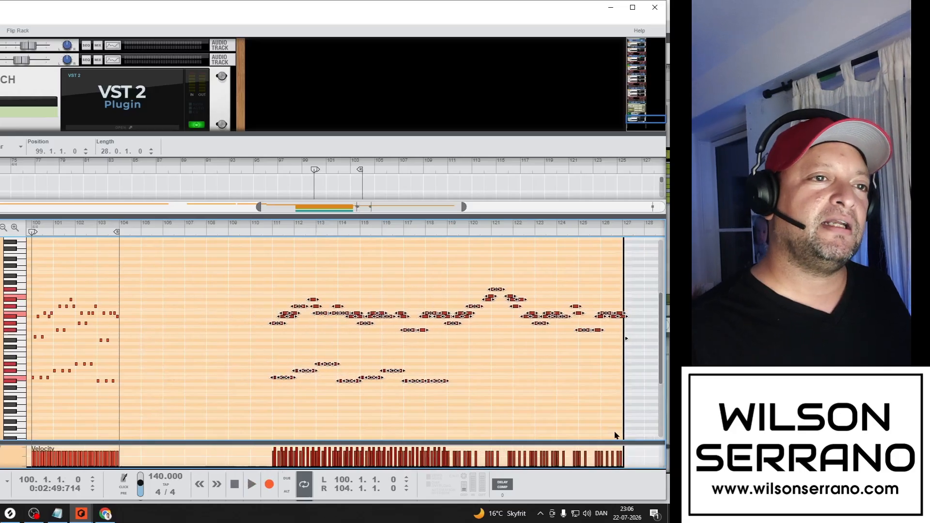
Duplicate all notes of bars 100 to 103 once into bars 104 to 107
drag(203, 345, 93, 382)
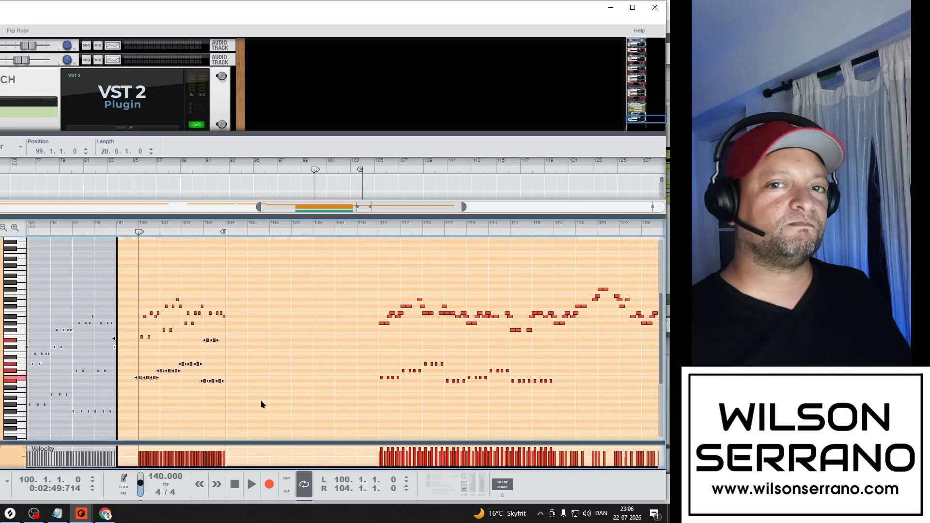
key(space)
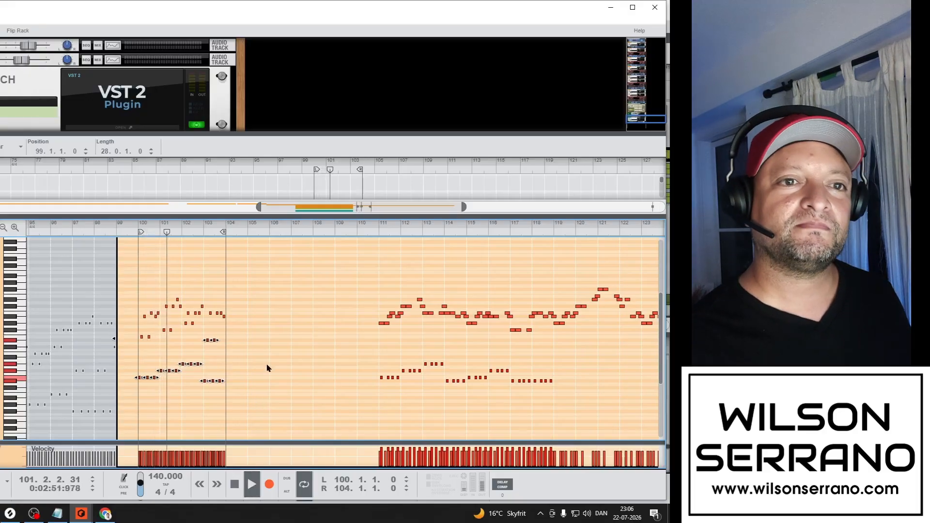
drag(242, 389, 124, 235)
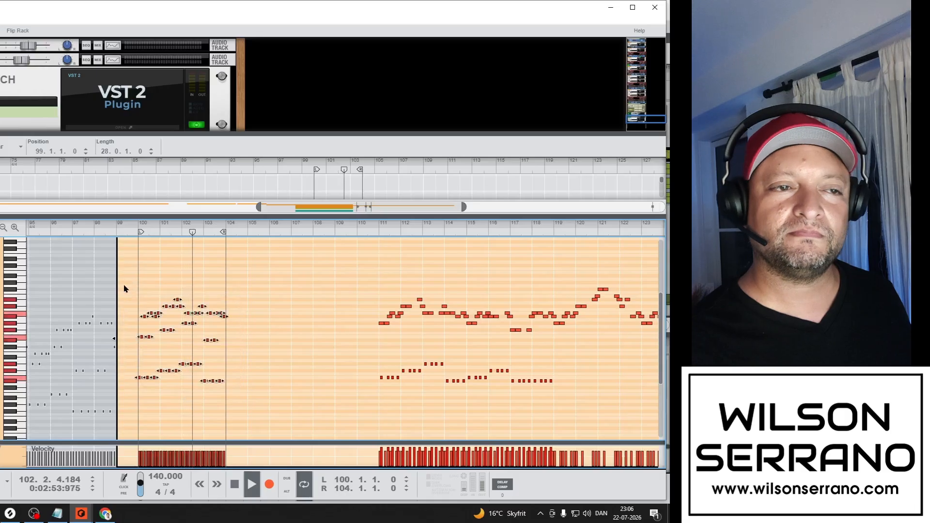
key(ctrl+d)
key(space)
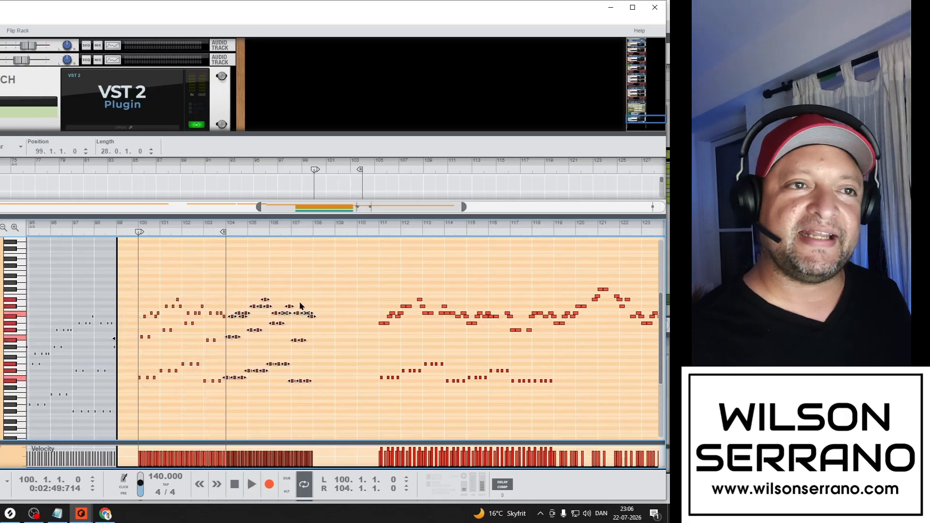
Extend the loop end to bar 105 and listen to the transition from bar 103
alt+click(246, 233)
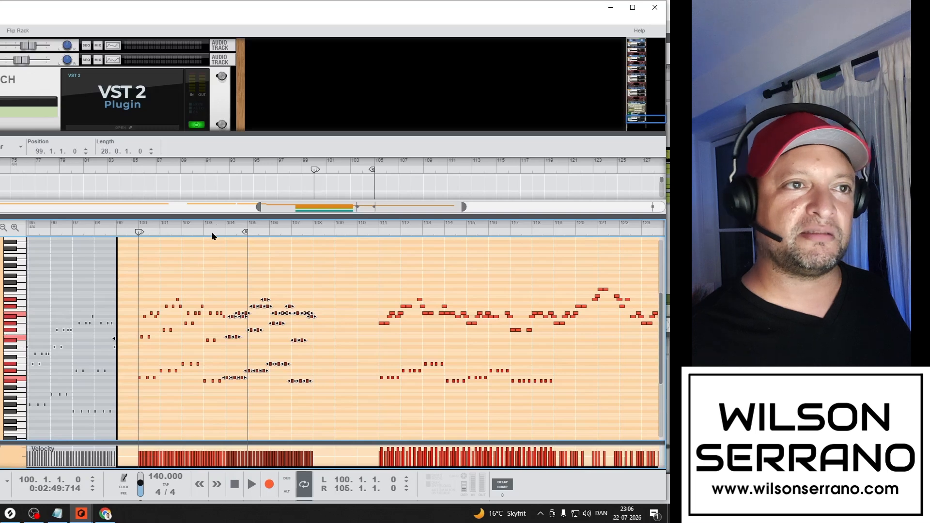
click(204, 233)
key(space)
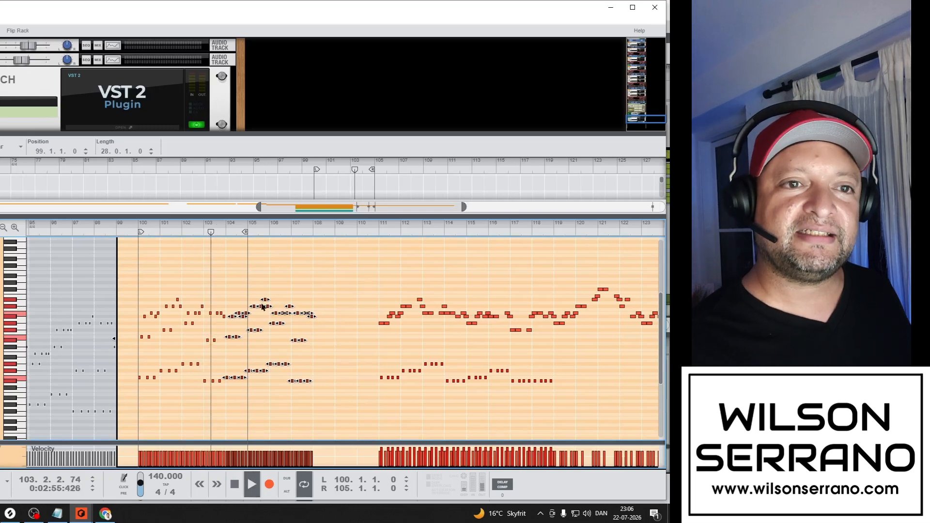
key(space)
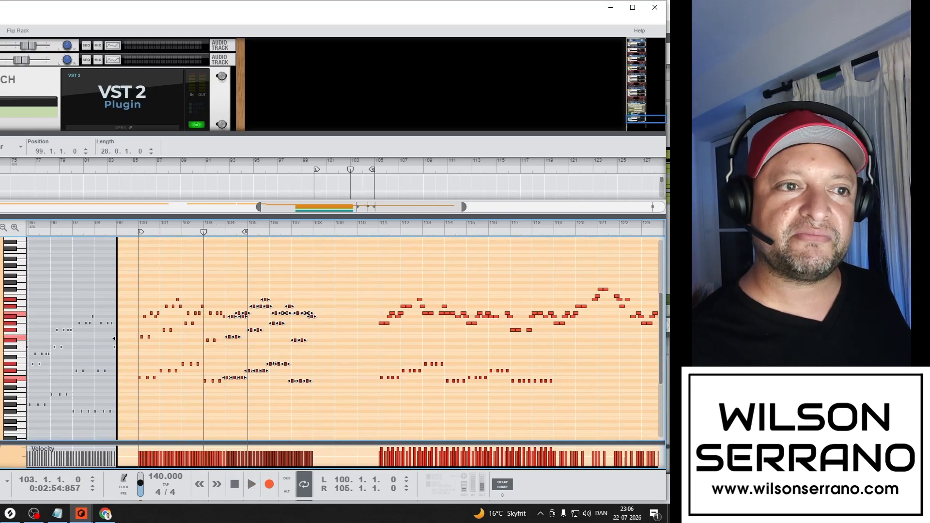
Transpose the bass notes of bar 106 down five semitones
click(304, 368)
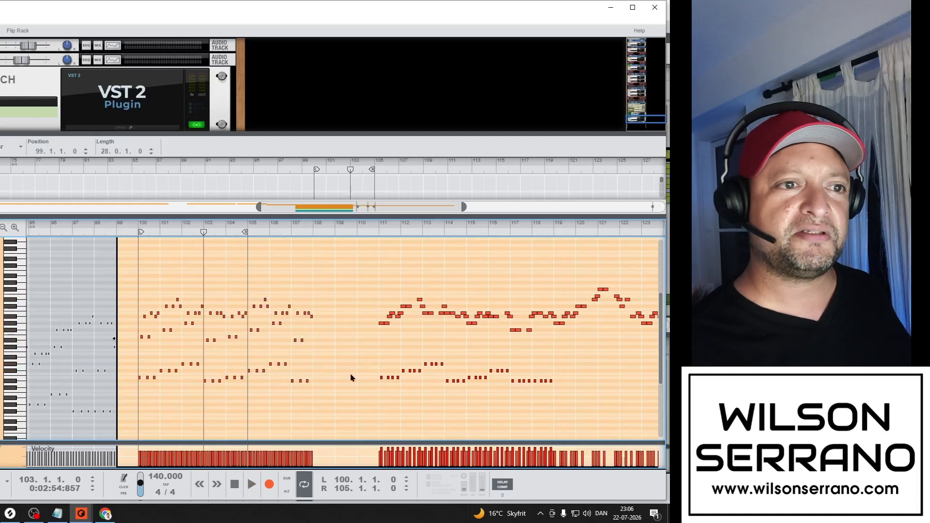
drag(252, 373, 249, 378)
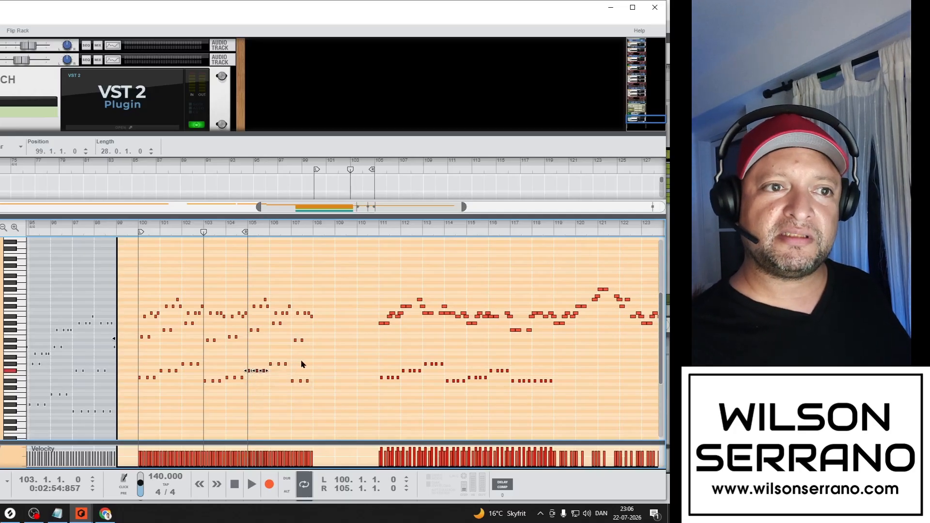
drag(301, 360, 269, 367)
key(Down)
key(Down)
key(Down)
key(Down)
key(Down)
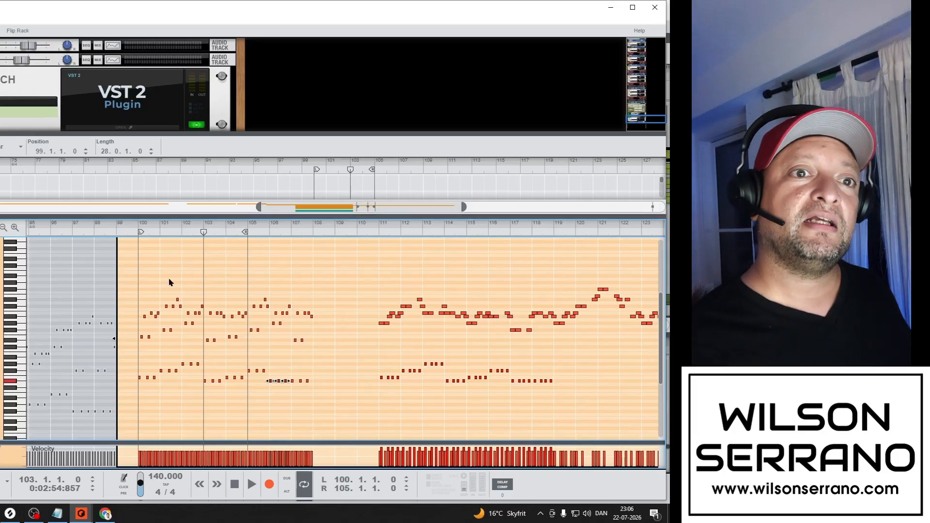
Listen to the original passage from bar 116
click(489, 228)
key(space)
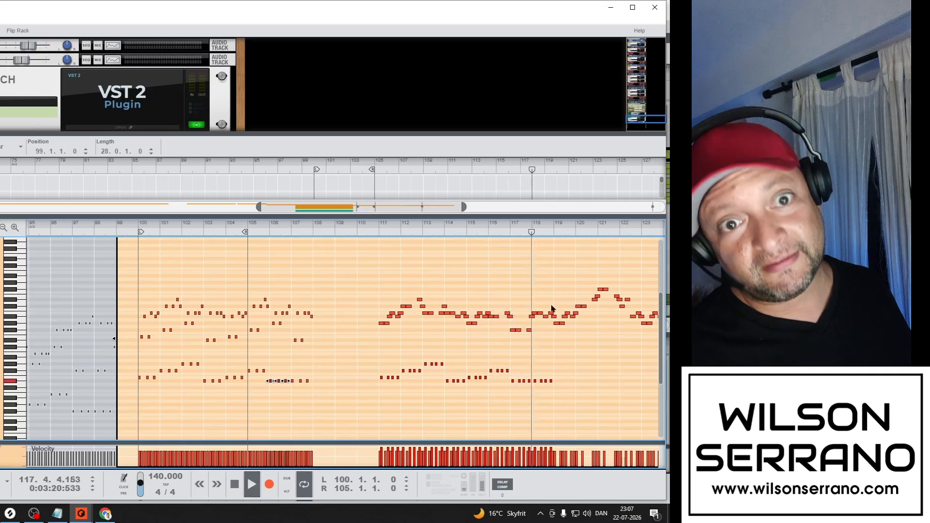
key(space)
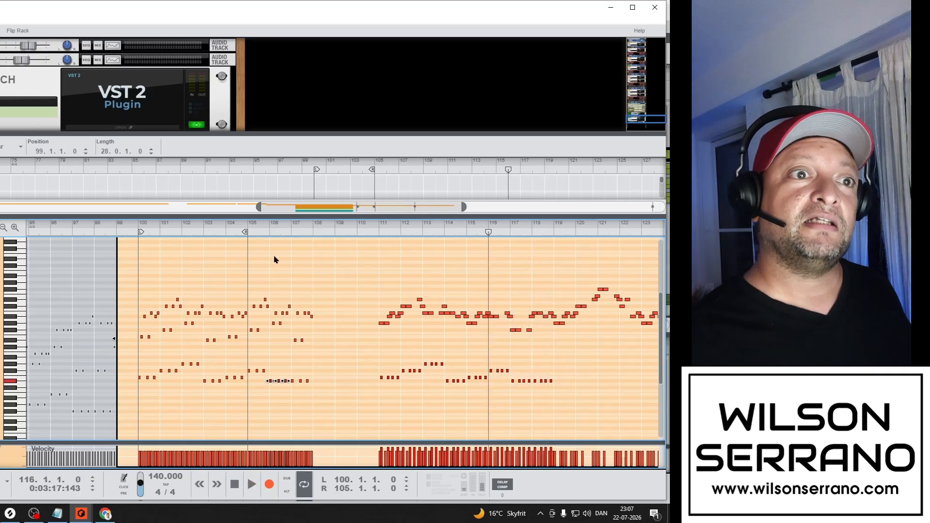
Extend the loop end to bar 108 and listen to the duplicated section from bar 104
alt+click(313, 237)
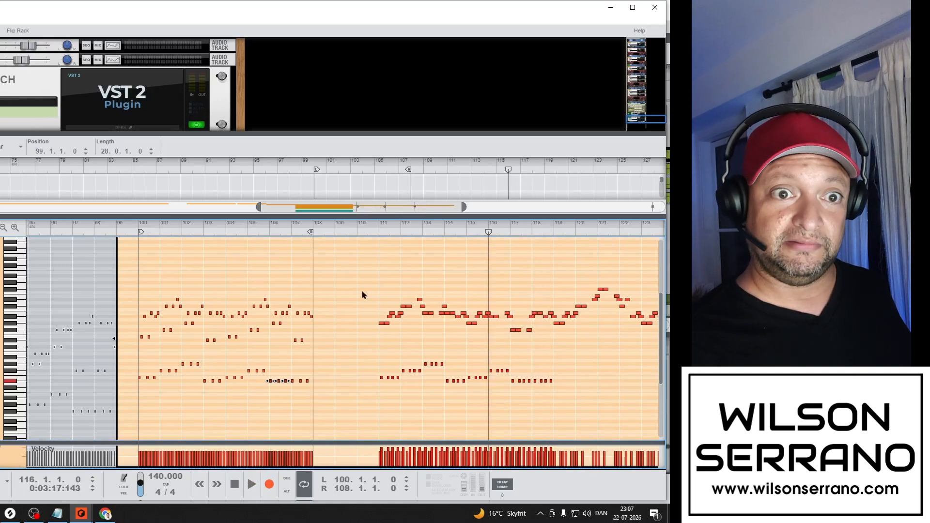
click(228, 237)
key(space)
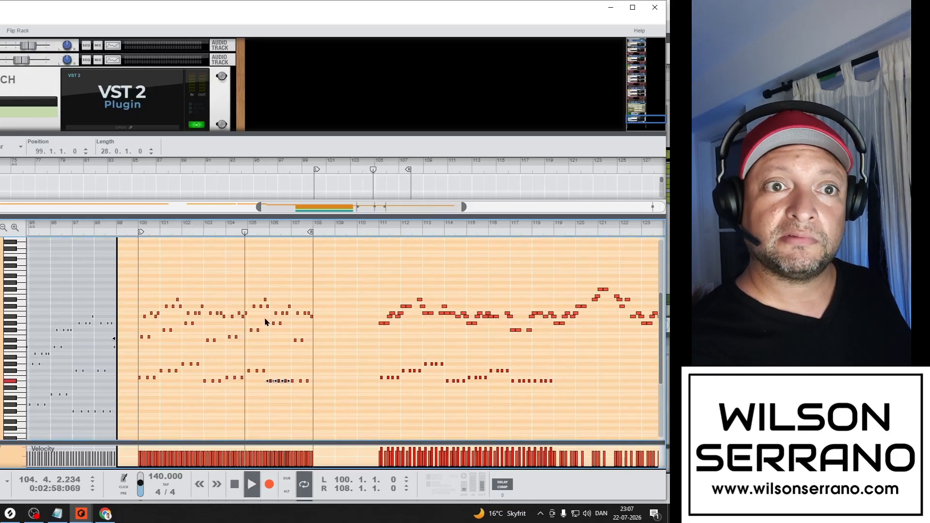
key(space)
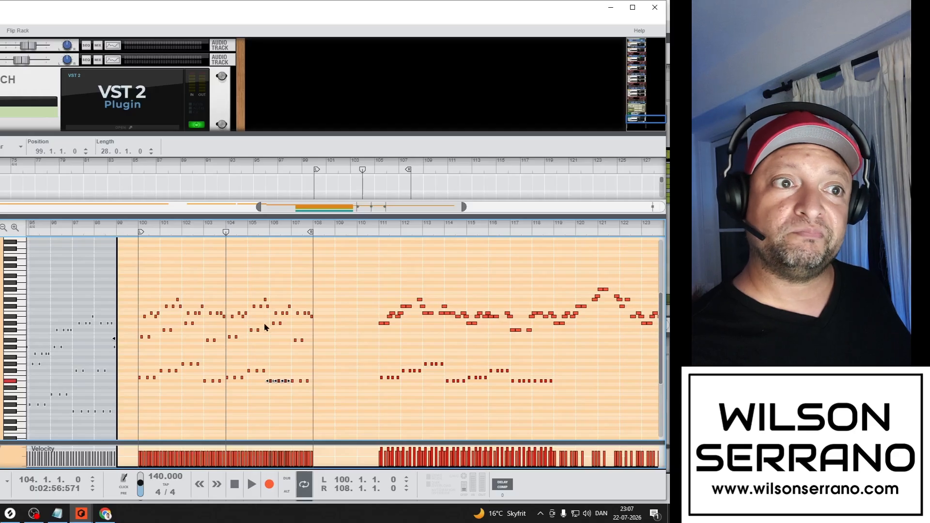
Lower the upper melody notes in bar 105, except the highest one, by three semitones
drag(272, 307, 251, 311)
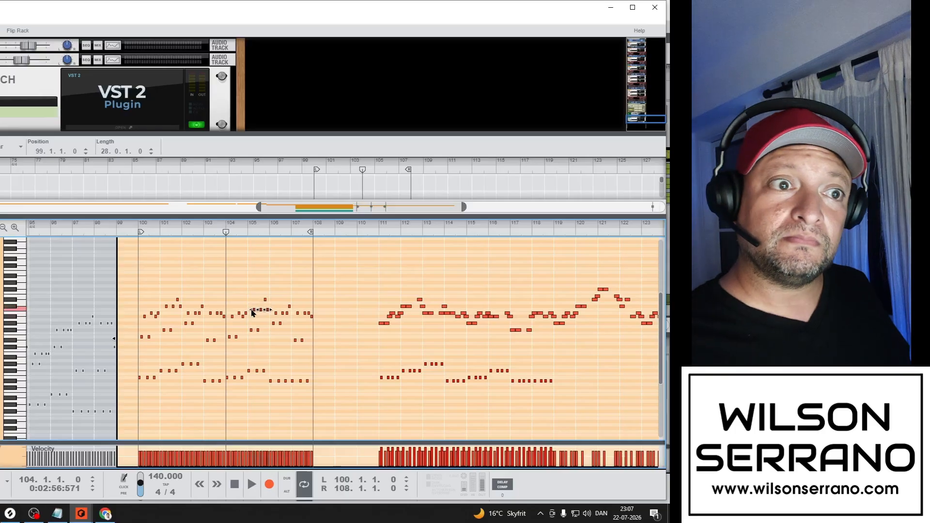
key(Down)
key(Down)
key(Down)
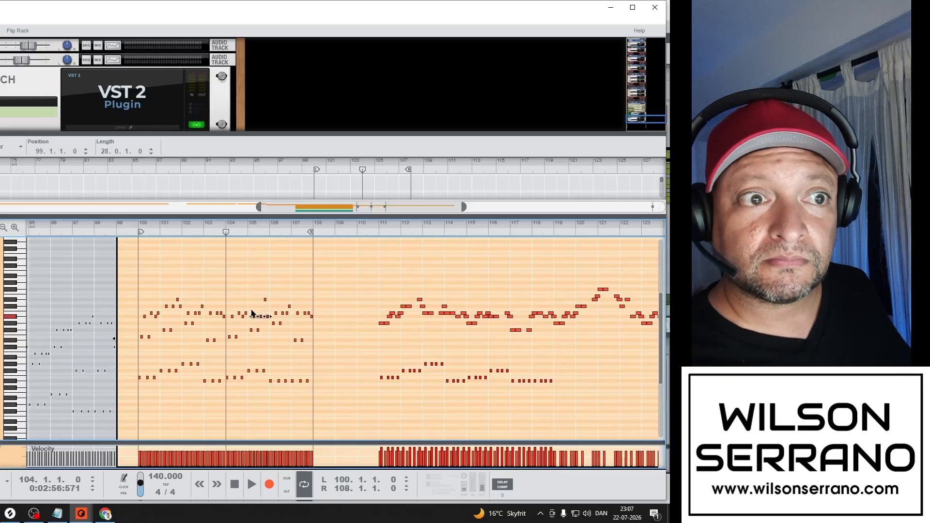
Lower the highest note near the end of bar 105 by four semitones
drag(278, 276, 272, 293)
key(Down)
key(Down)
key(Down)
key(Down)
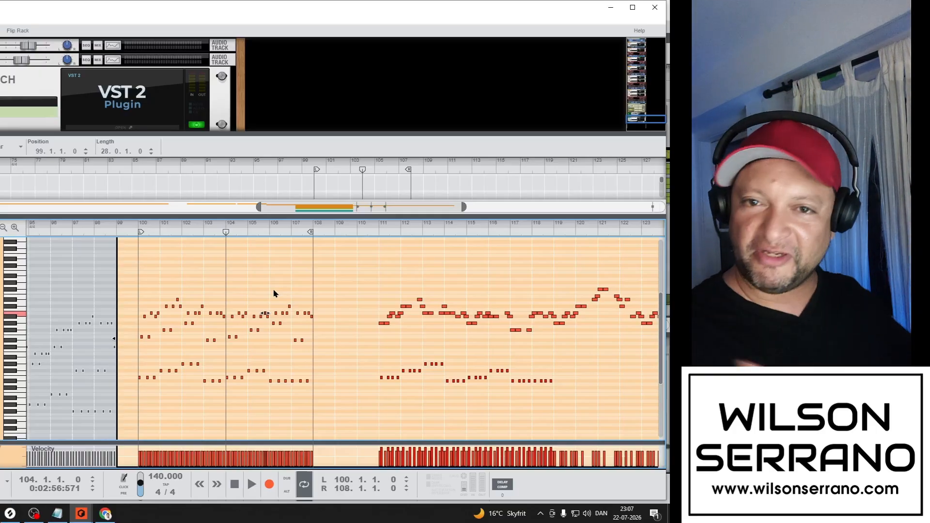
Play back the edited melody from bar 104 and again from bar 105
key(space)
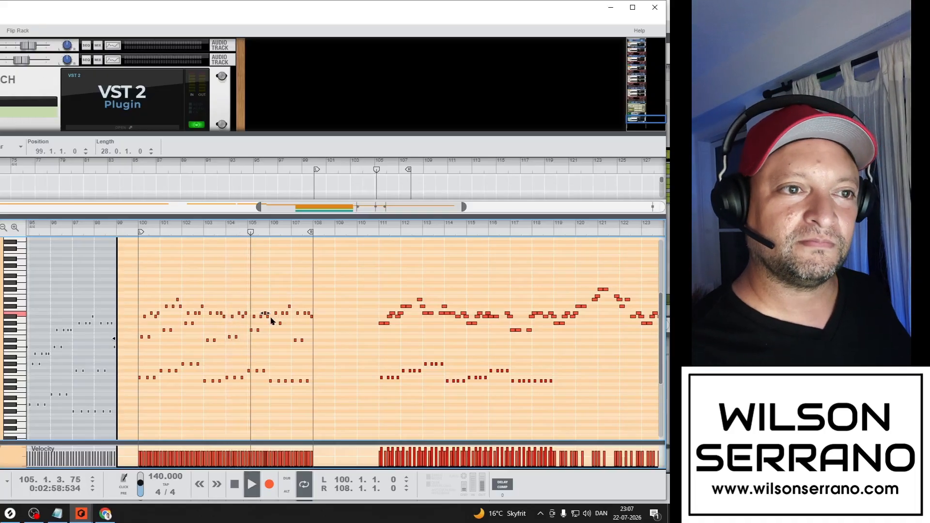
key(space)
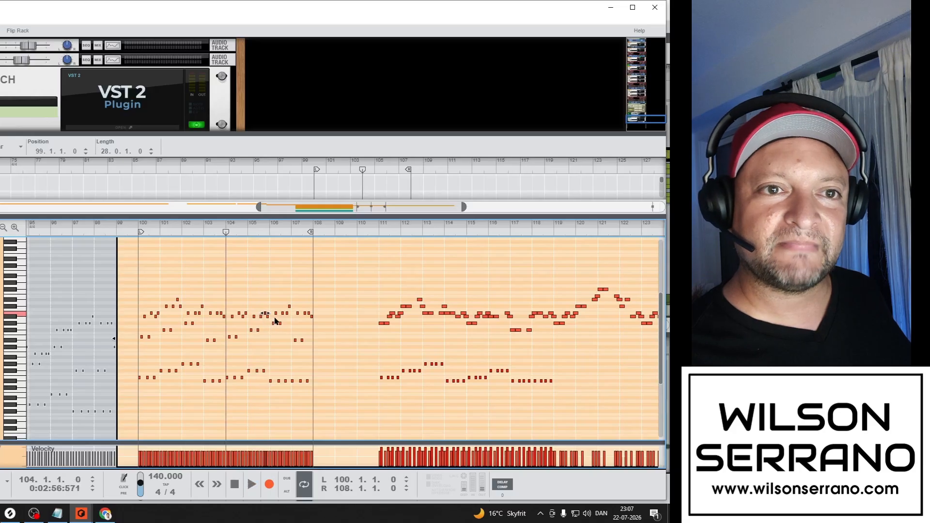
click(492, 234)
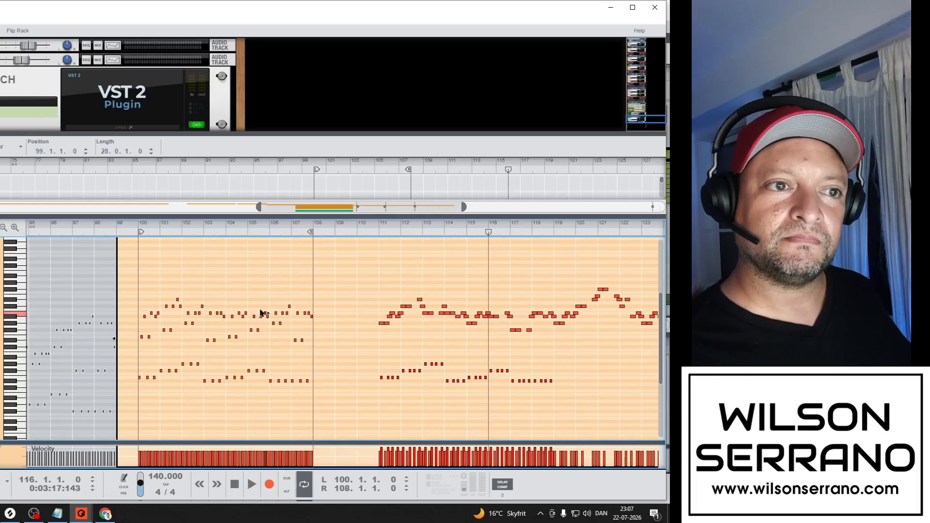
mouse_move(264, 326)
mouse_down()
mouse_move(248, 335)
mouse_move(267, 335)
mouse_up()
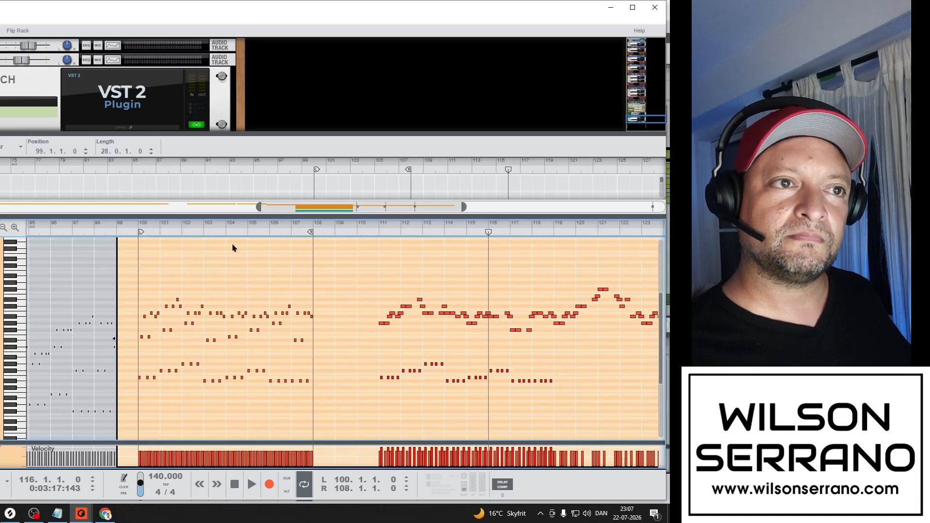
click(249, 234)
key(space)
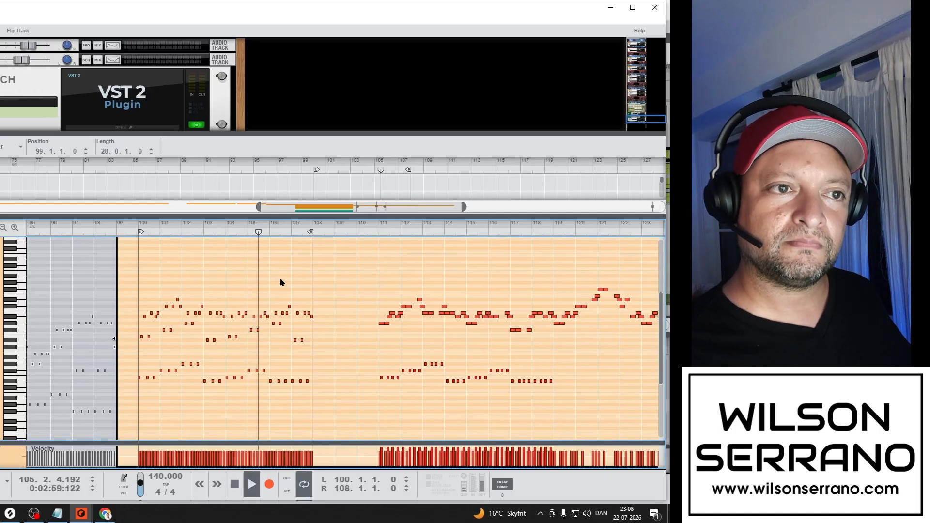
key(space)
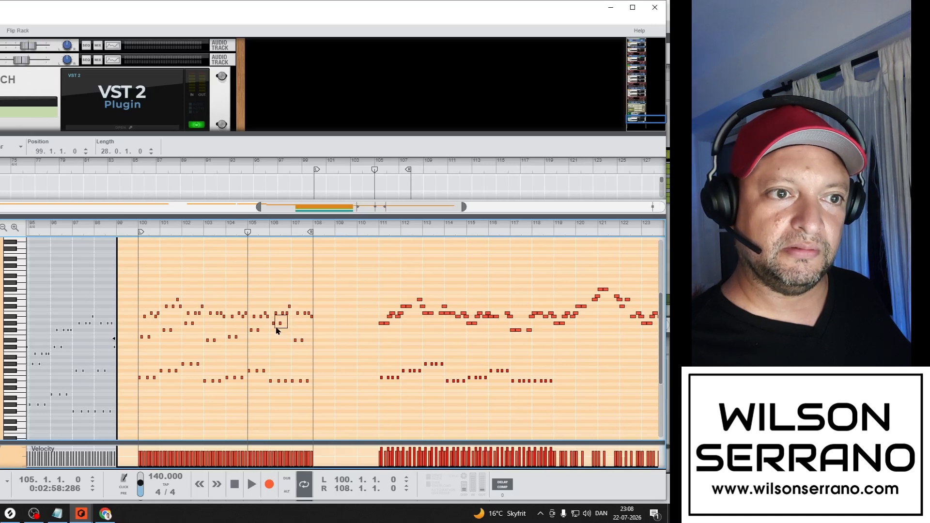
Lower the two low melody notes in the first half of bar 106 by five semitones
drag(272, 331, 272, 331)
key(Down)
key(Down)
key(Down)
key(Down)
key(Down)
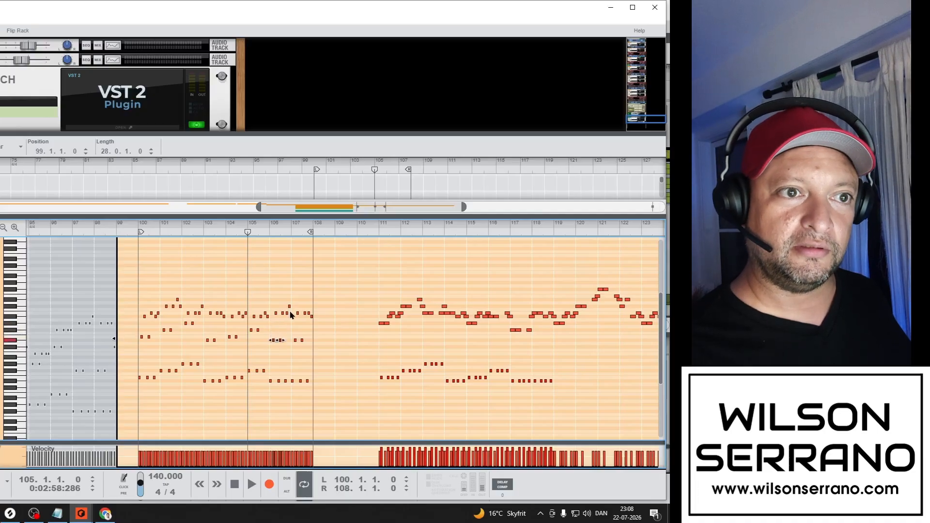
Lower the upper melody notes of bar 106, including the highest one, by five semitones
drag(292, 294, 278, 320)
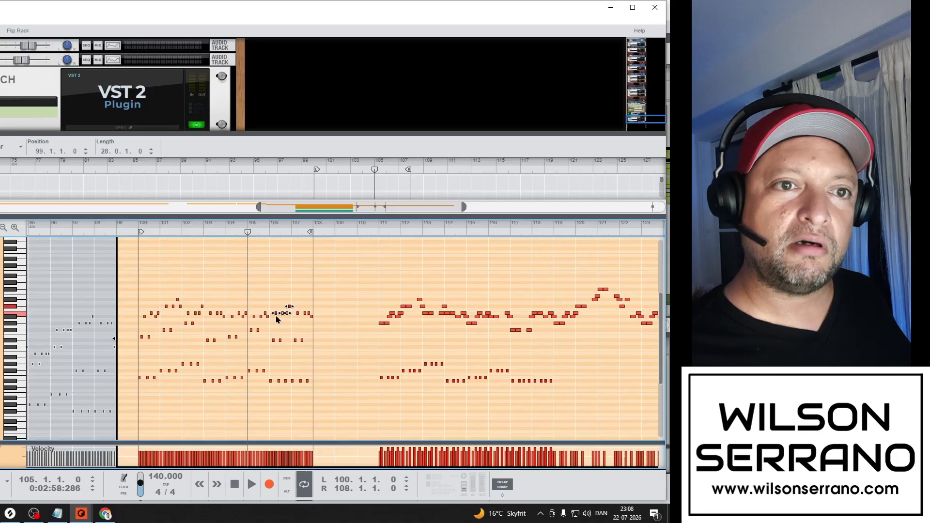
key(Down)
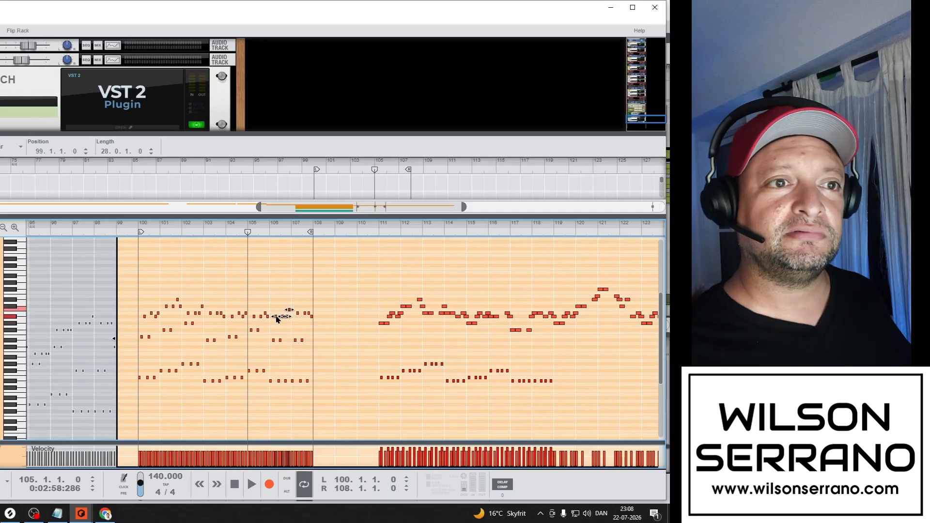
key(Down)
key(Down)
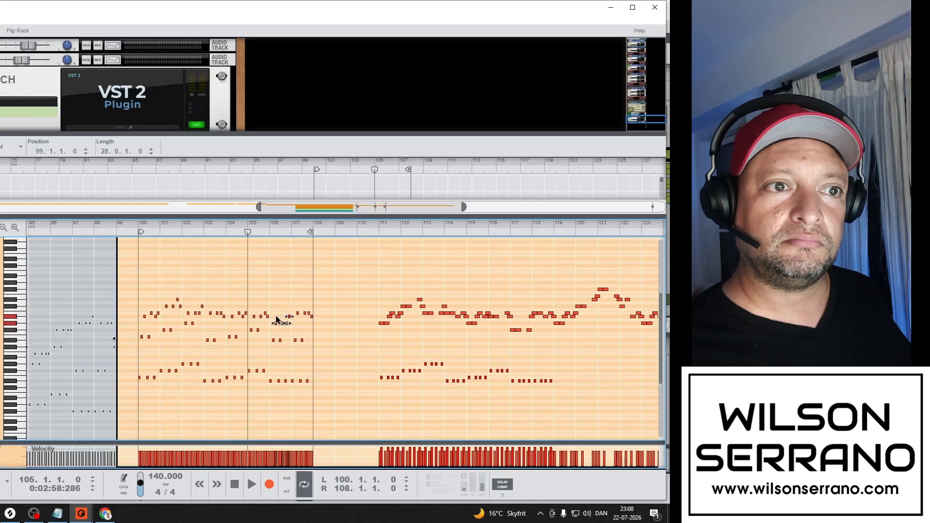
key(Down)
key(Down)
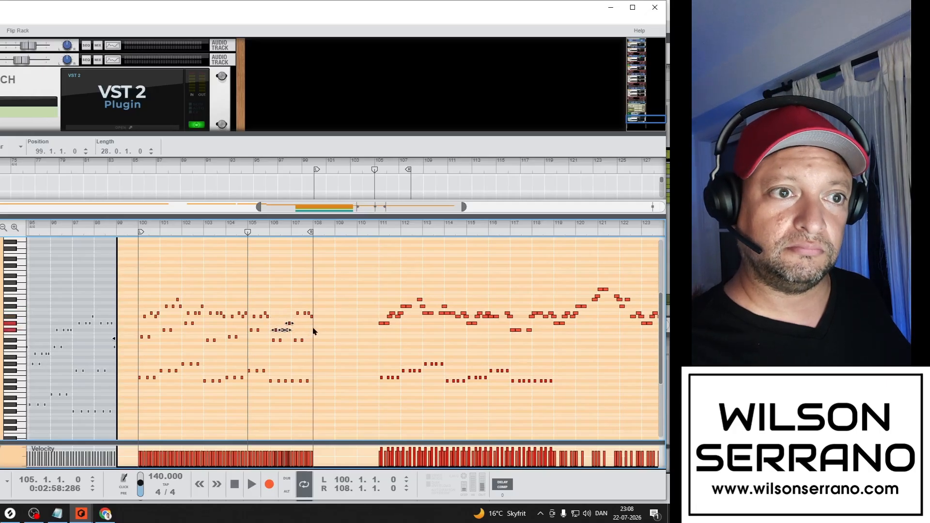
Raise the last and highest melody note of bar 106 by two semitones
click(288, 324)
key(Up)
key(Up)
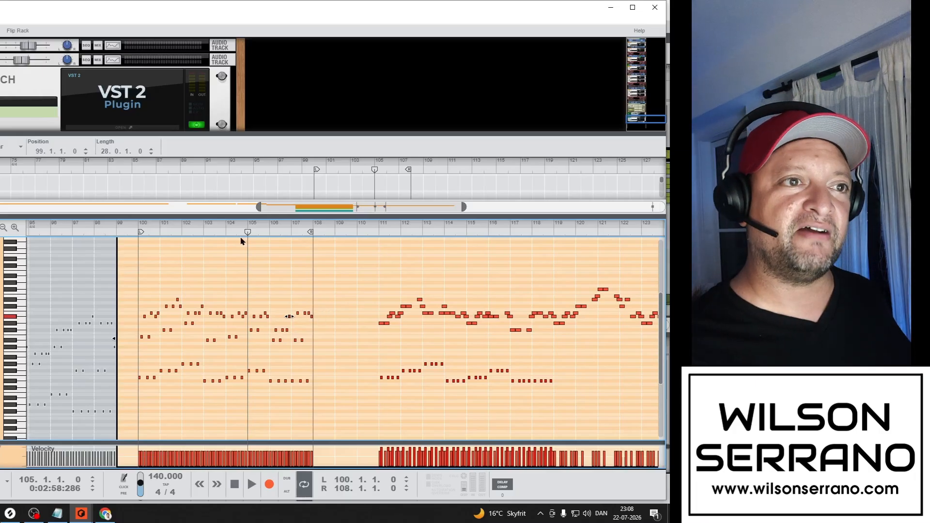
Play back the phrase from the loop start at bar 100 and again from bar 104
key(KP_1)
key(space)
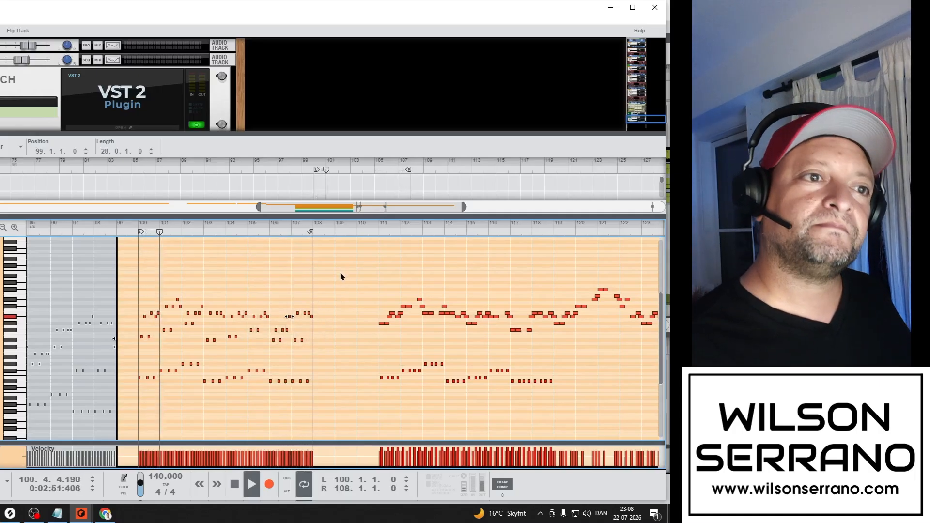
key(space)
click(225, 235)
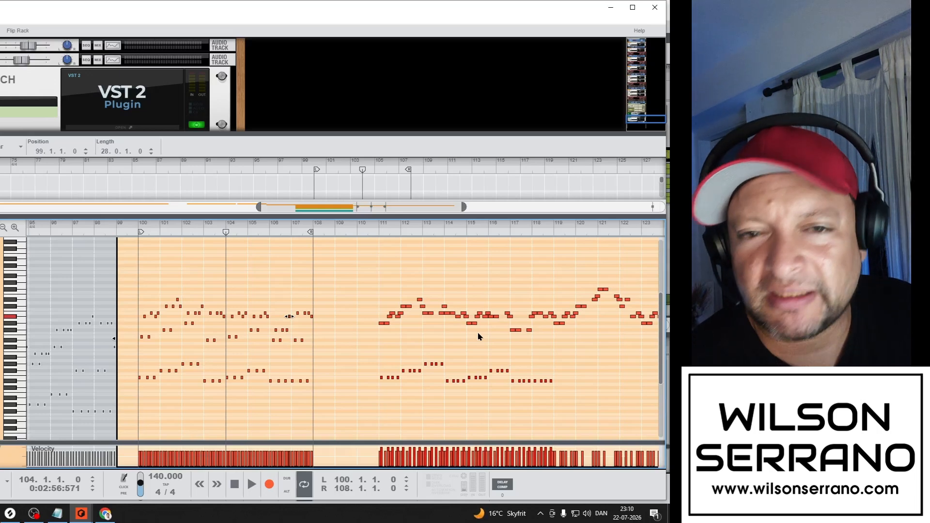
key(space)
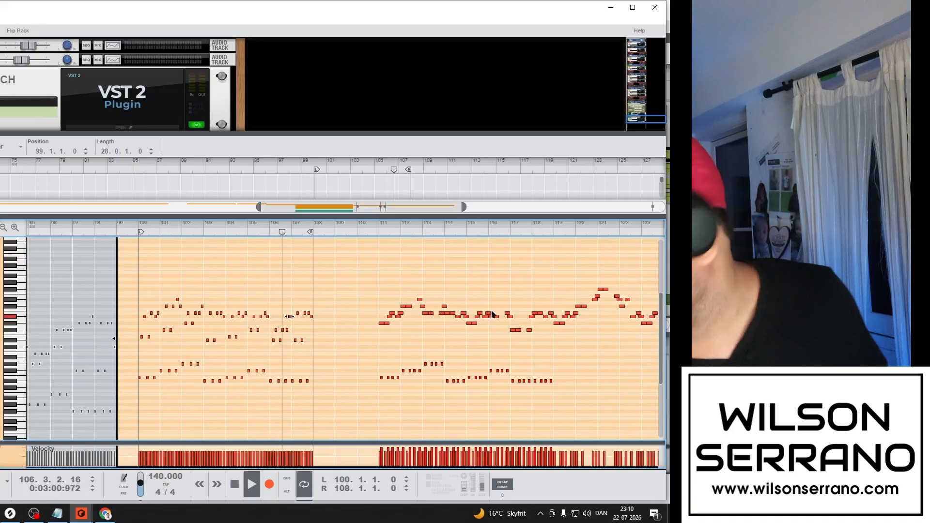
key(space)
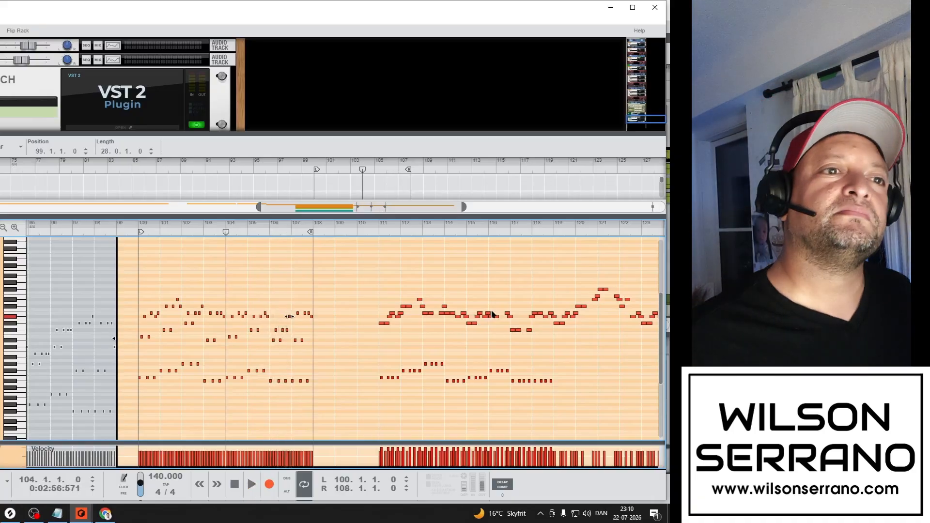
Play back the end of the phrase twice, starting from bar 106
click(269, 234)
key(space)
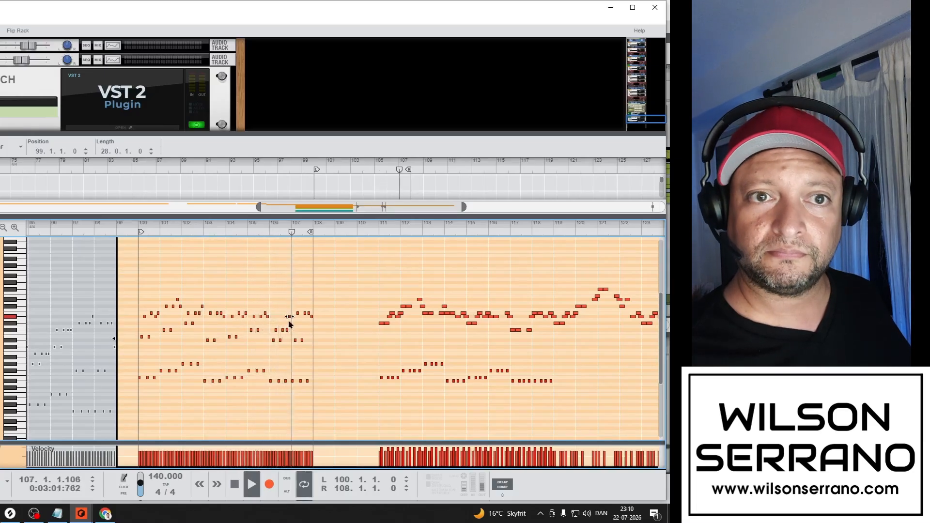
key(space)
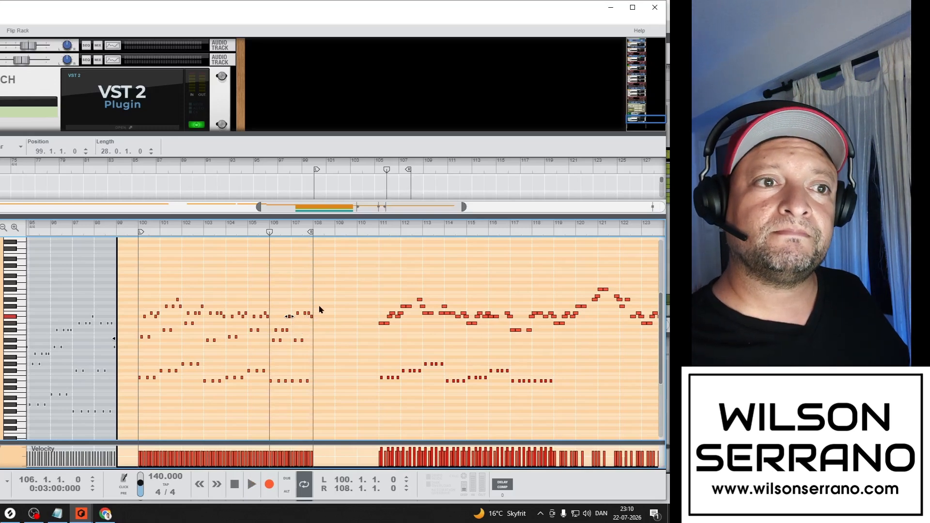
key(space)
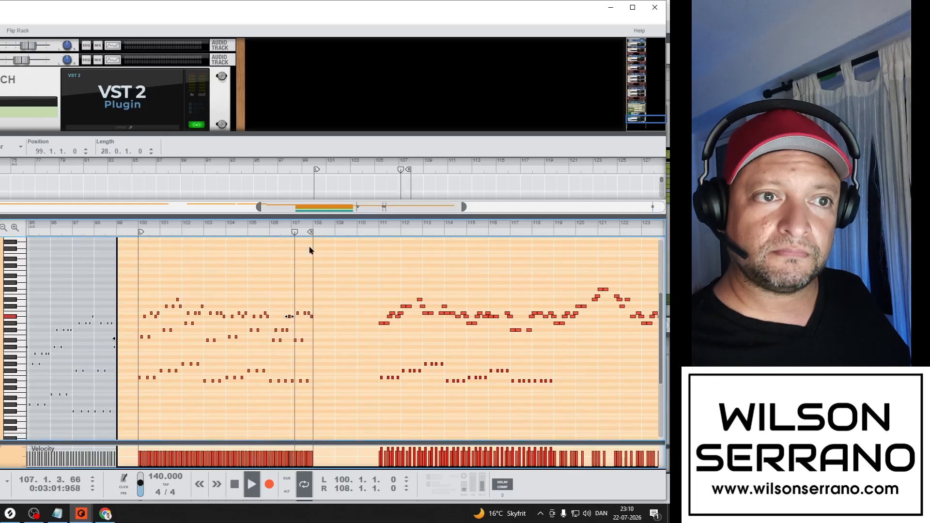
key(space)
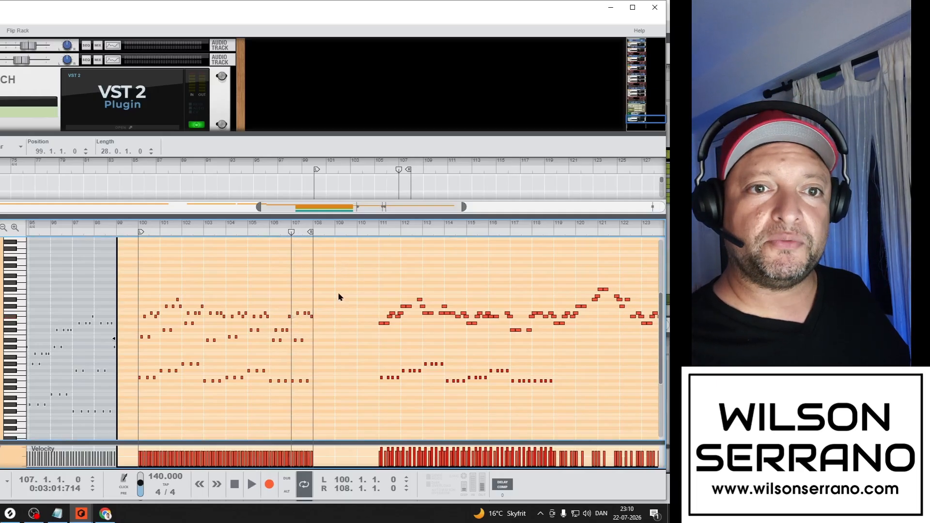
Extend the end of the note clip that starts at bar 99 to a length of 51 bars
drag(338, 261, 536, 350)
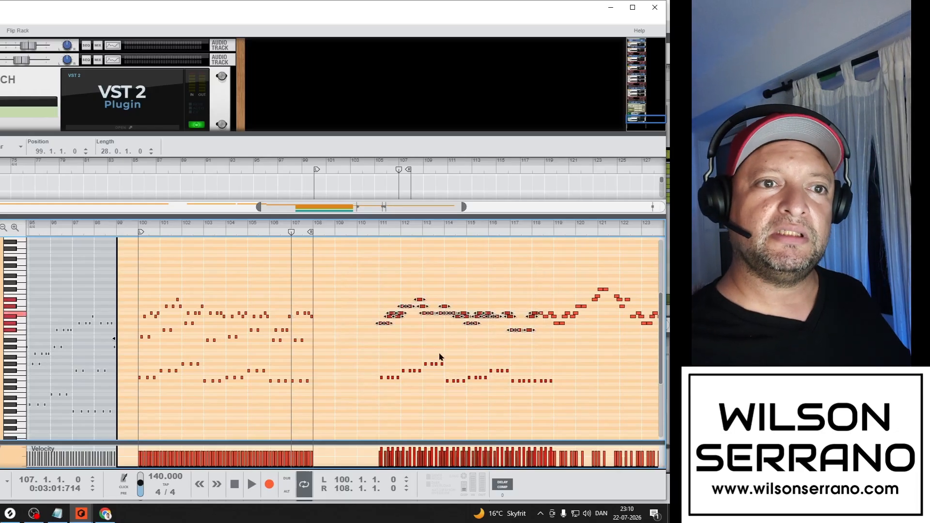
drag(359, 359, 604, 409)
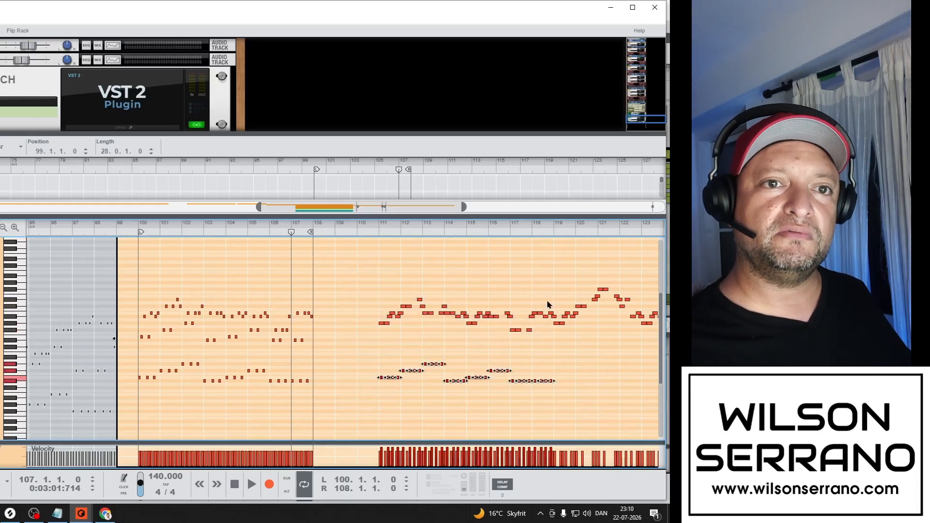
drag(552, 299, 374, 331)
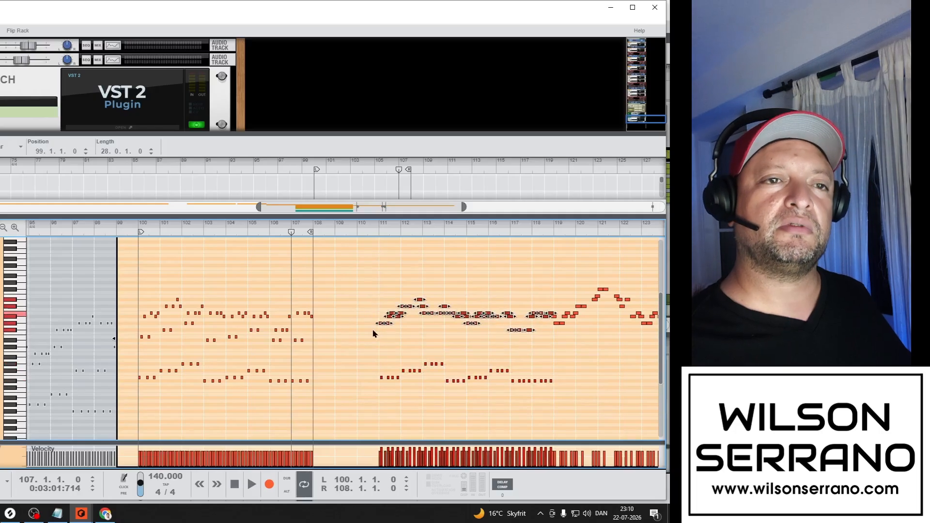
scroll(320, 333, down, 5)
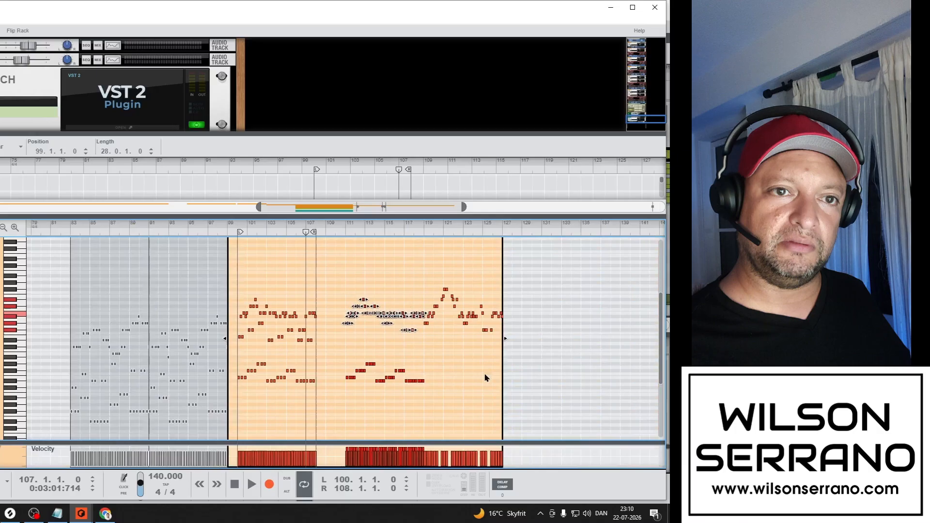
drag(506, 338, 663, 339)
click(490, 342)
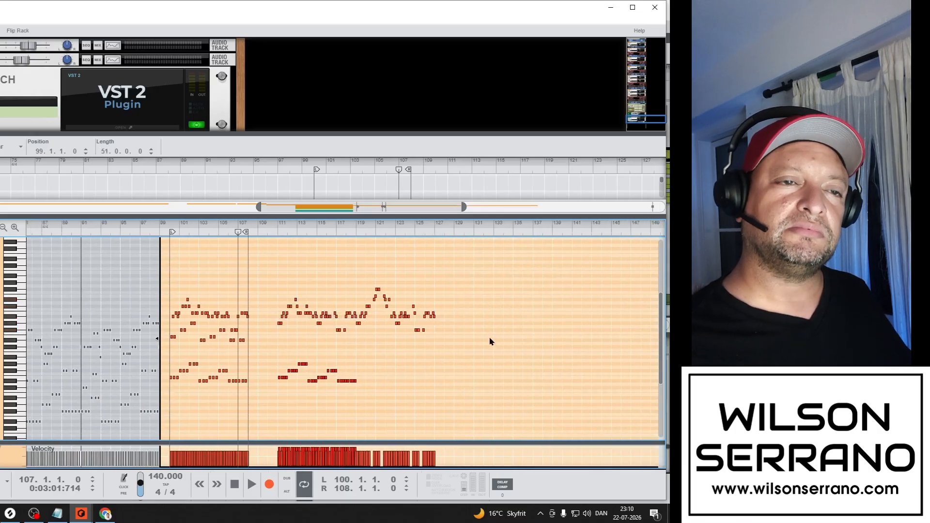
Move all melody and bass notes of the section starting at bar 111 so that they start at bar 120
scroll(285, 359, up, 6)
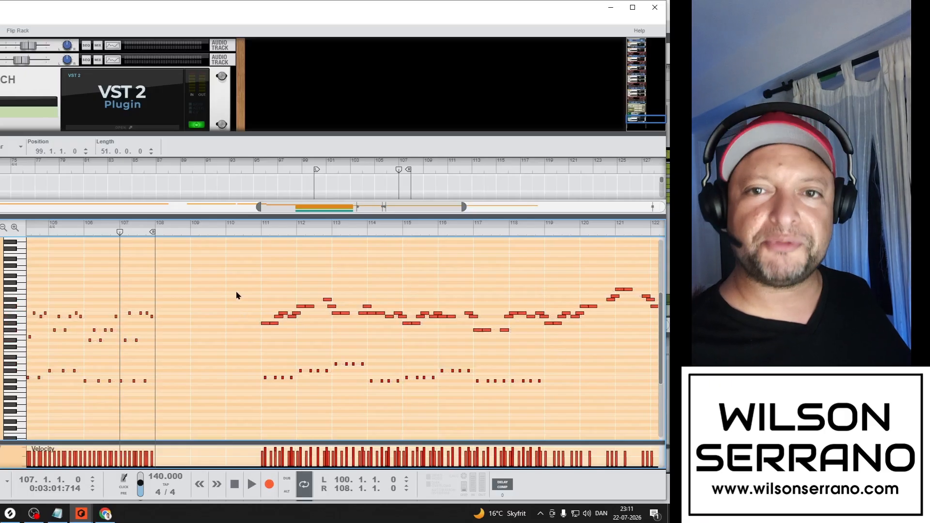
scroll(237, 296, down, 2)
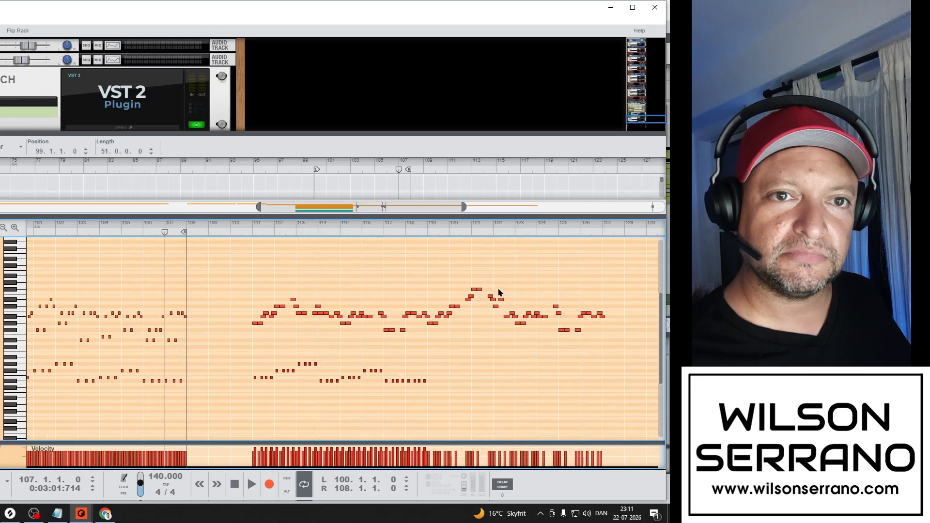
drag(624, 275, 240, 409)
scroll(191, 253, right, 6)
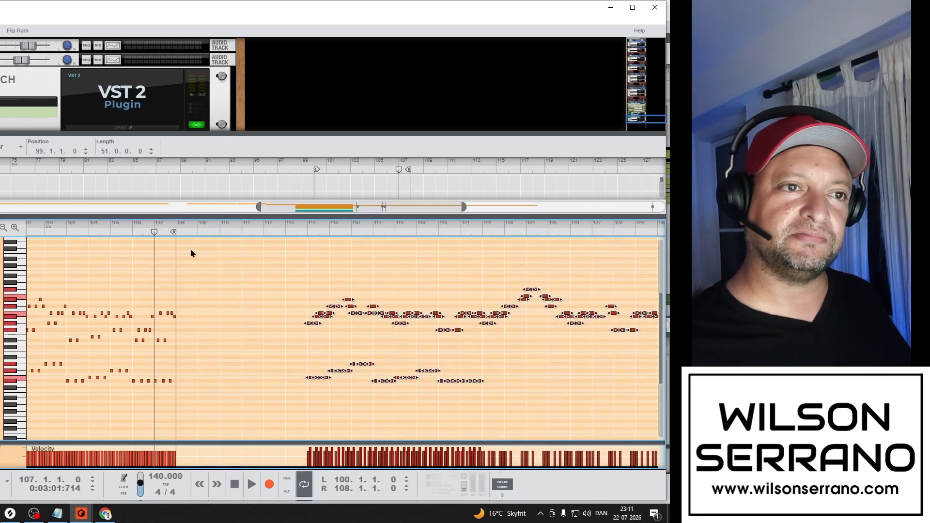
Duplicate the low bass notes of bars 120 to 127 directly after themselves, starting at bar 128
click(474, 272)
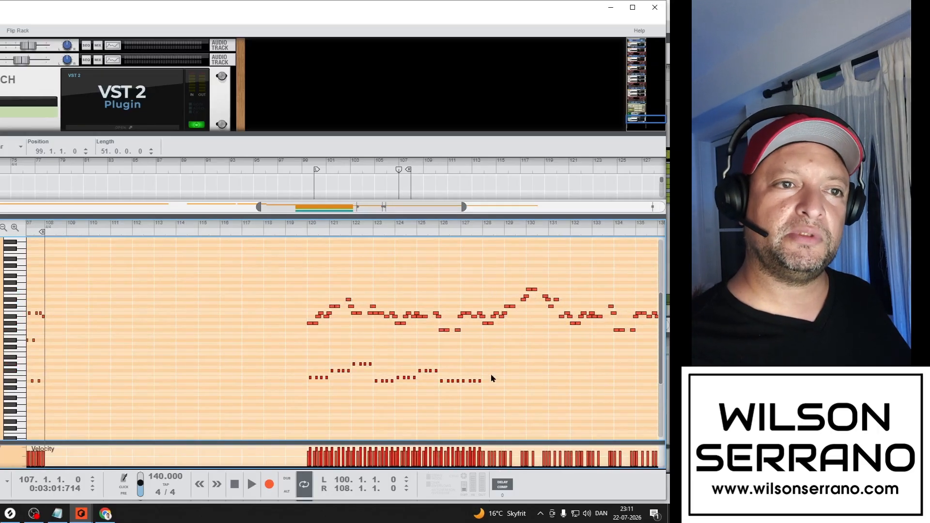
drag(494, 349, 275, 408)
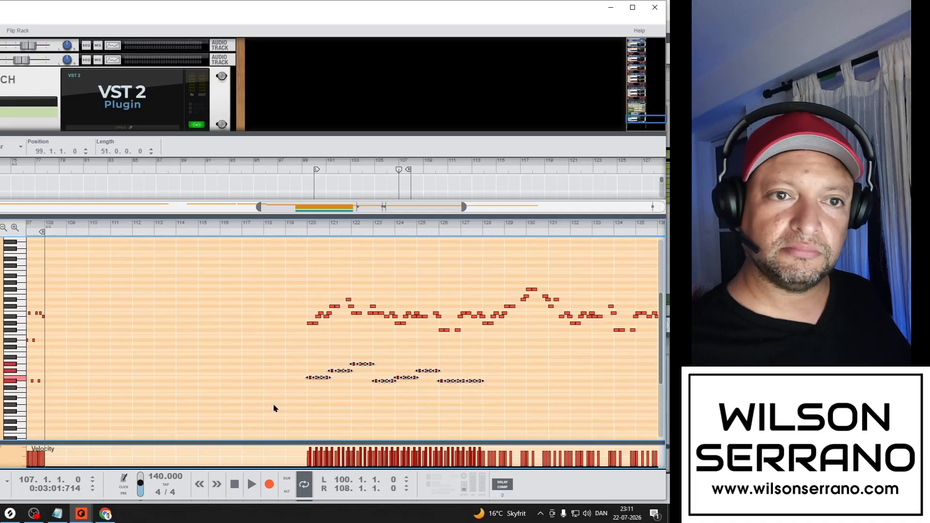
key(ctrl+d)
Copy the melody and bass notes of bars 128 to 135 and paste them so that they start at bar 110
drag(483, 268, 630, 385)
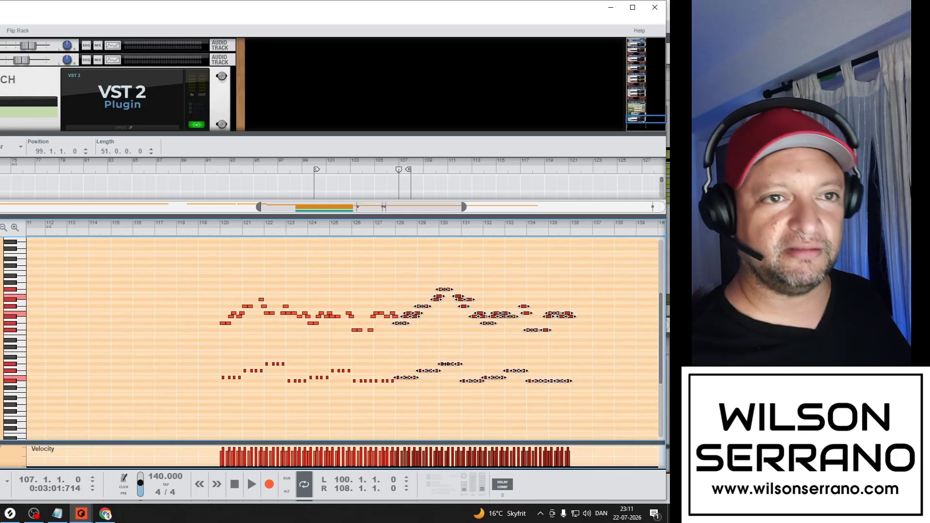
key(ctrl+c)
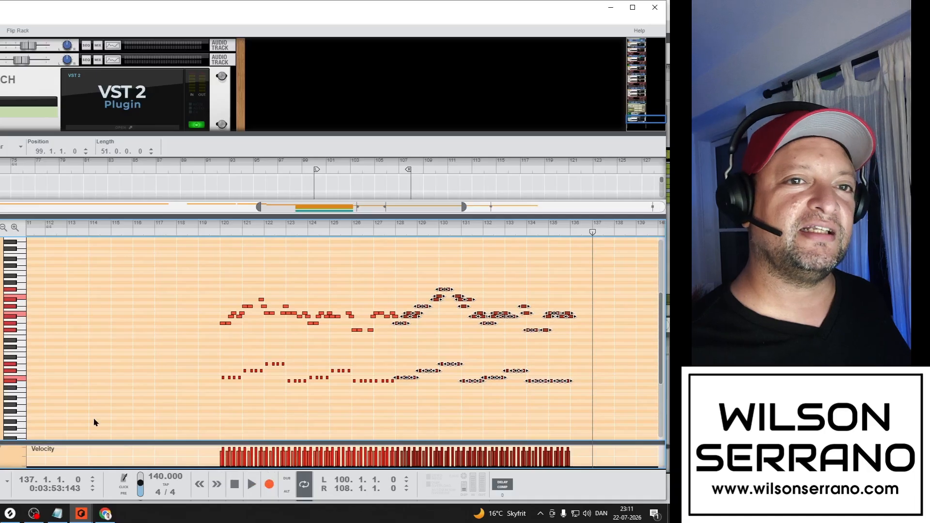
scroll(94, 422, left, 5)
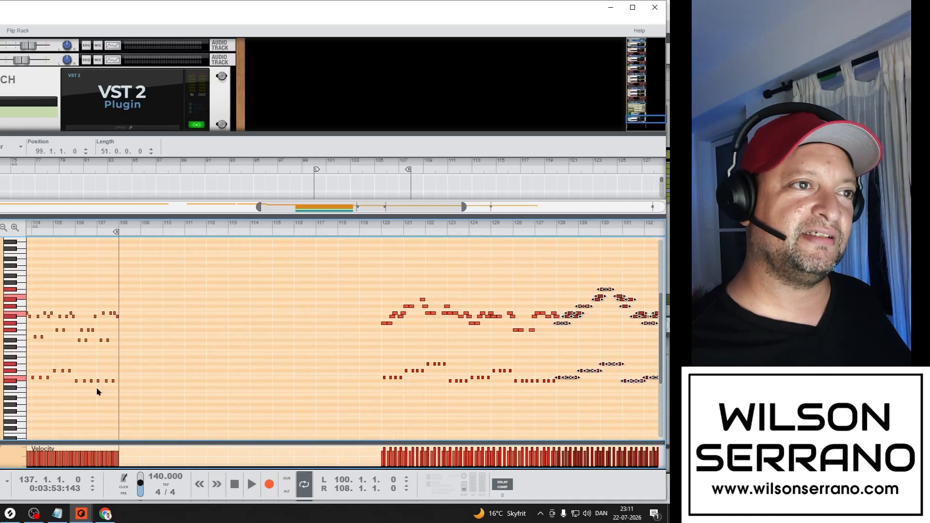
click(139, 235)
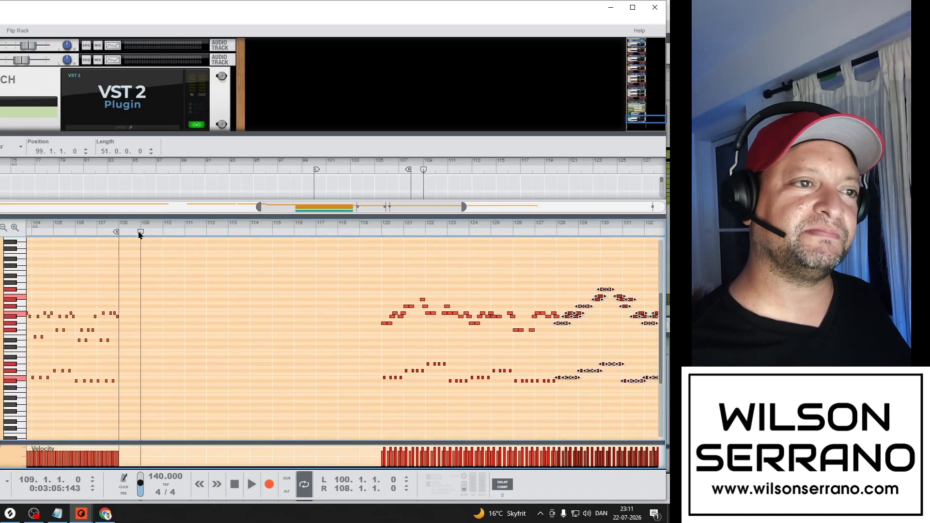
key(ctrl+v)
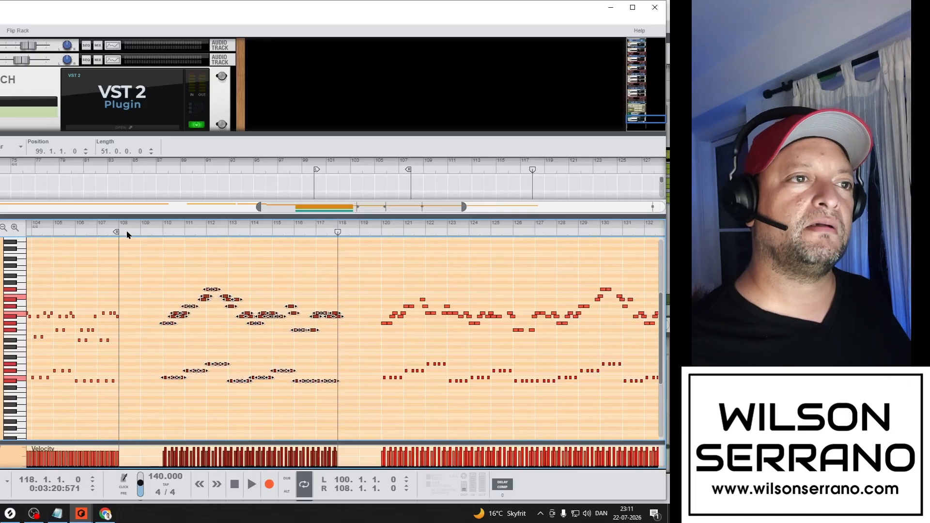
Play back the pasted section from bar 110 several times and open the note clip starting at bar 99 for editing again
click(163, 235)
key(space)
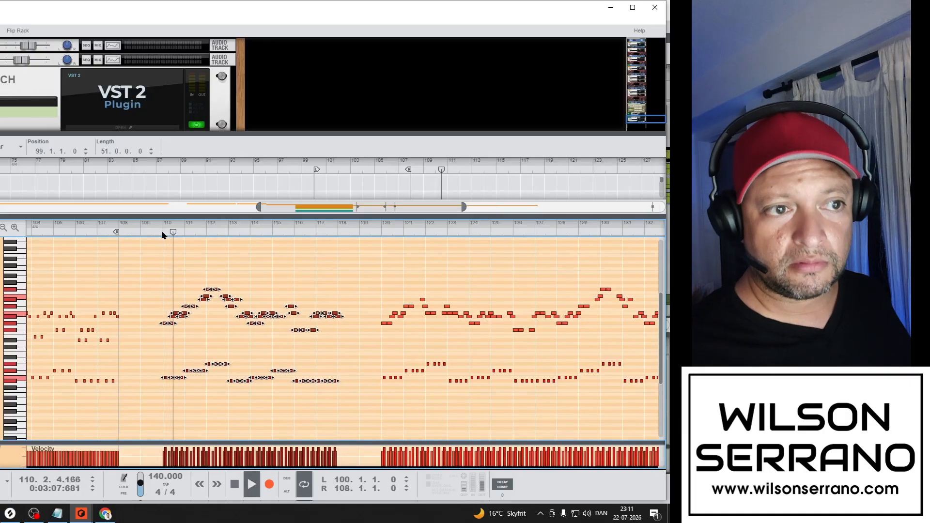
key(space)
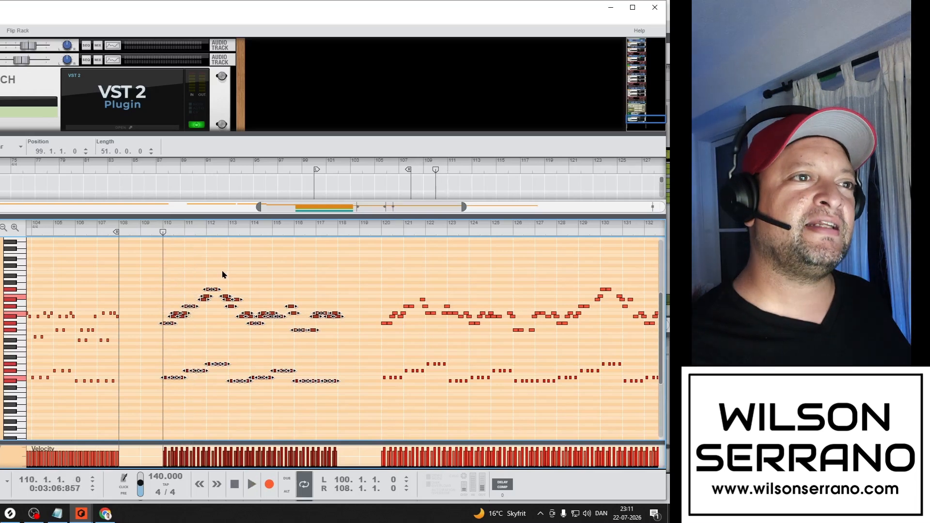
key(space)
key(space)
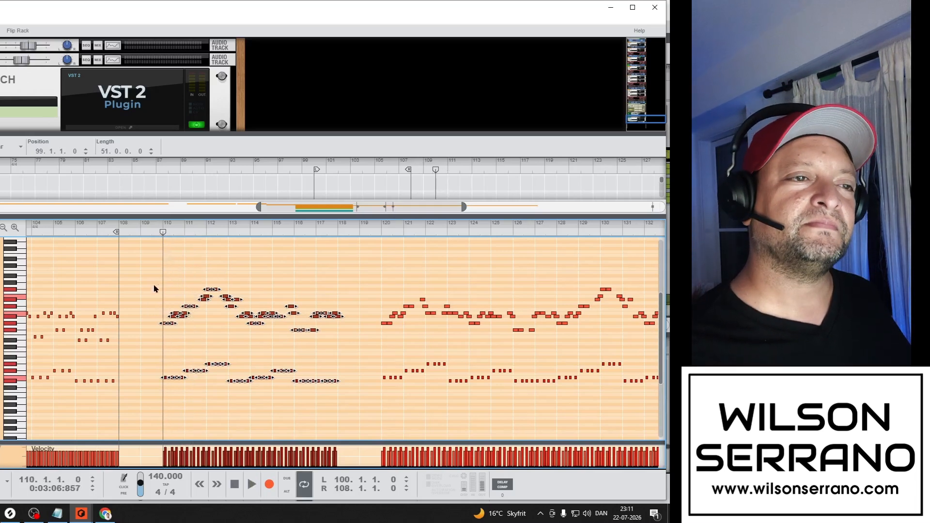
key(space)
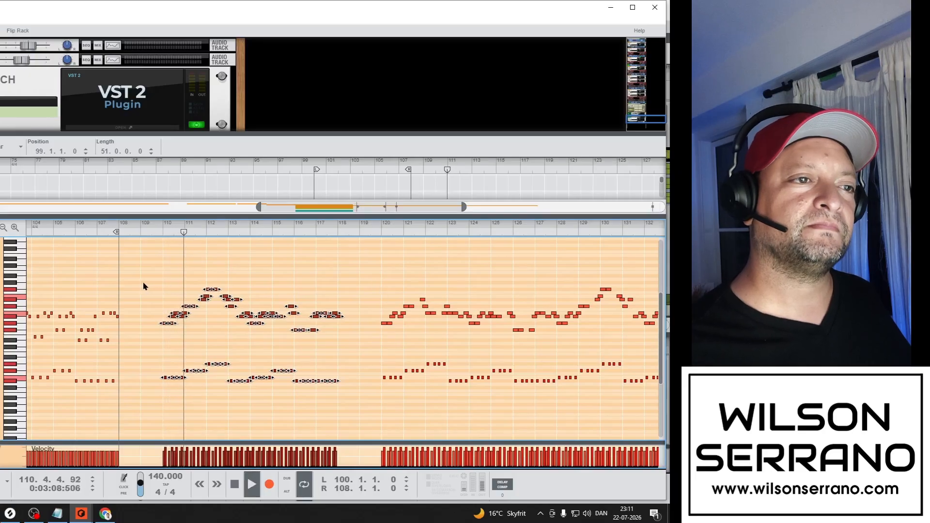
drag(141, 275, 24, 293)
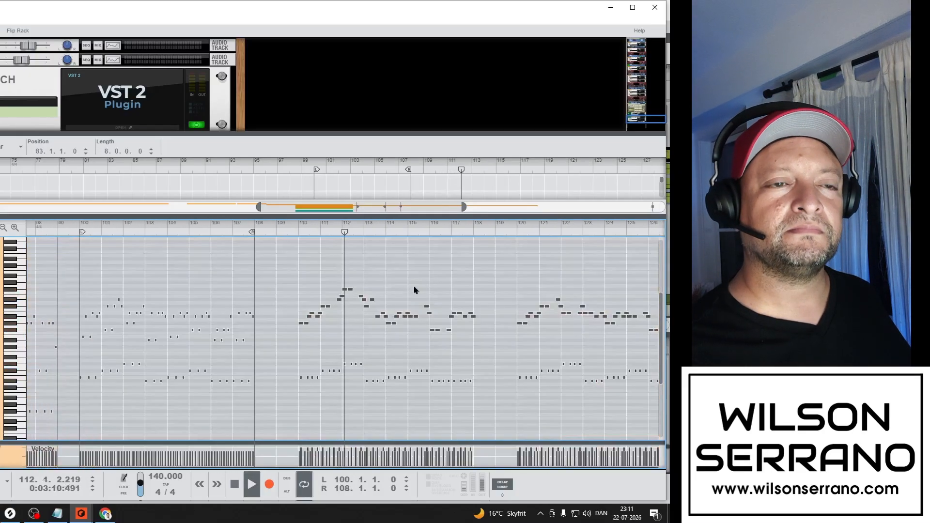
click(371, 319)
key(space)
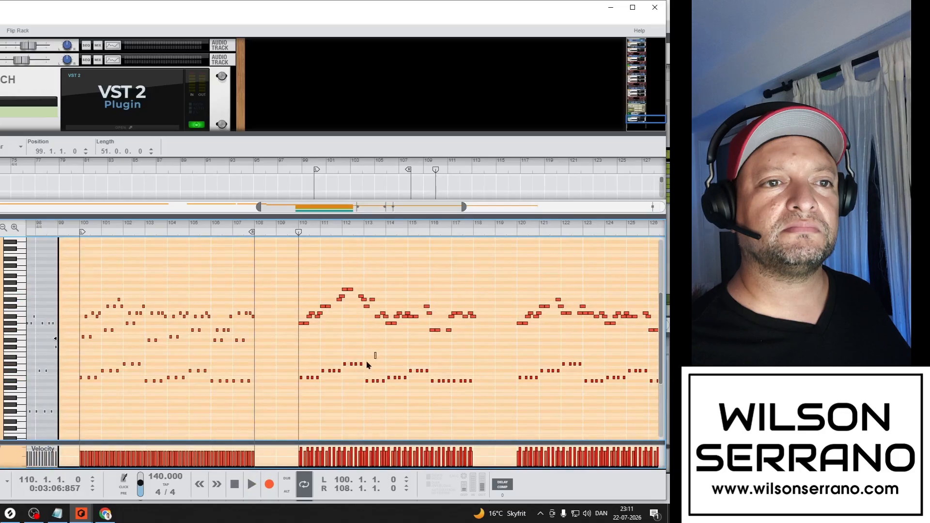
Raise the bass notes of bar 112 by three semitones and play back from that bar
drag(376, 353, 338, 372)
key(Up)
key(Up)
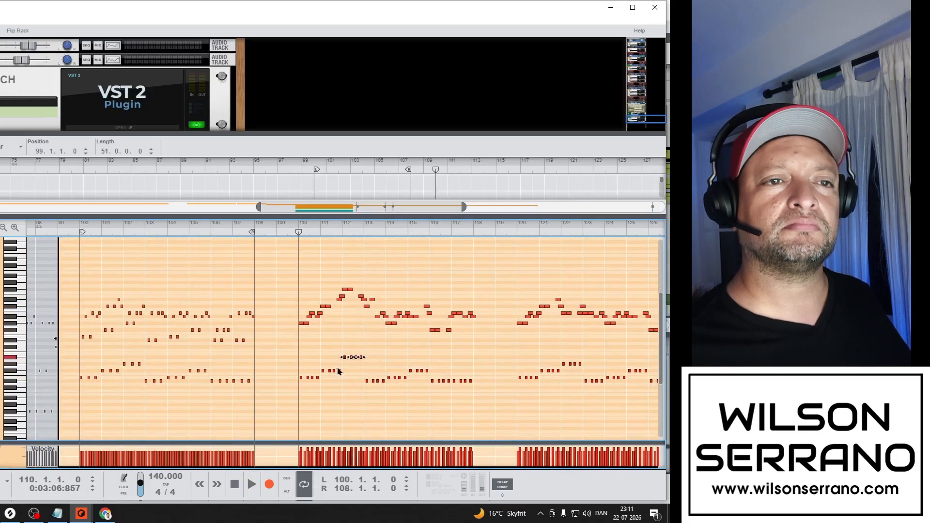
click(341, 235)
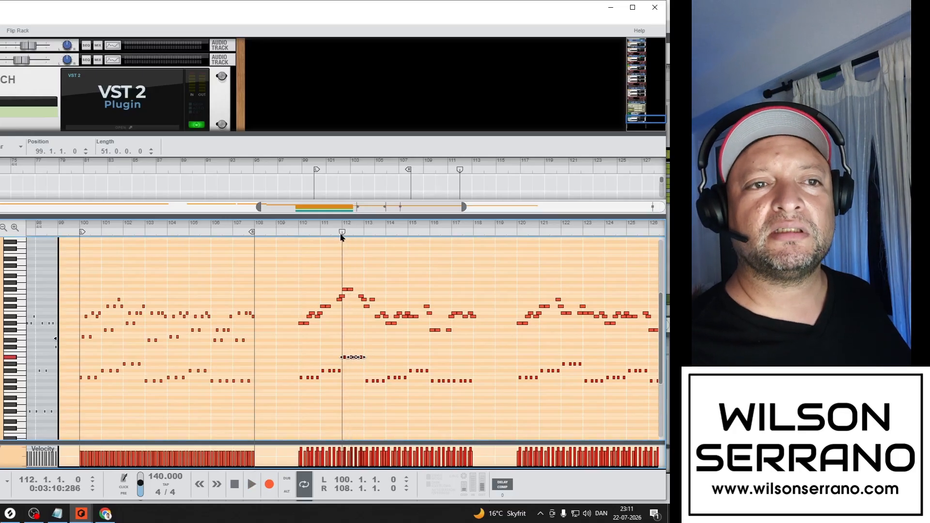
key(Up)
key(space)
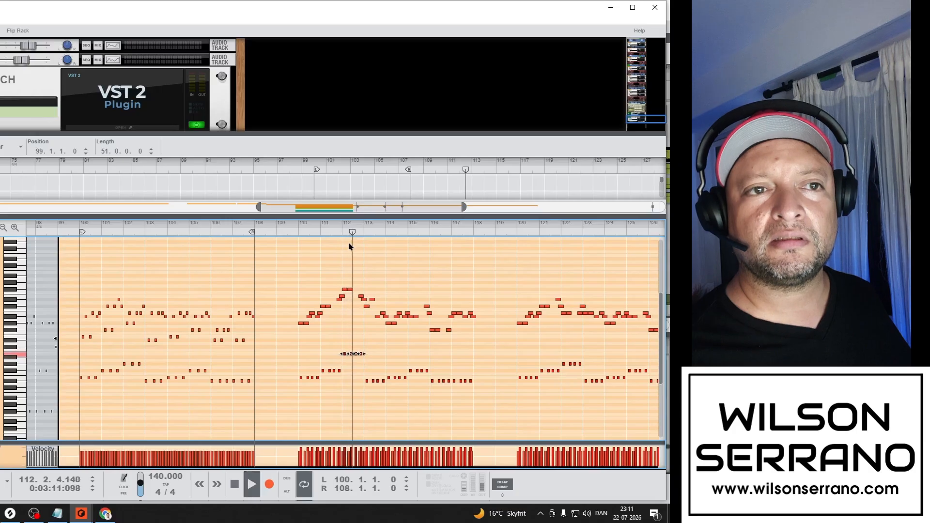
key(space)
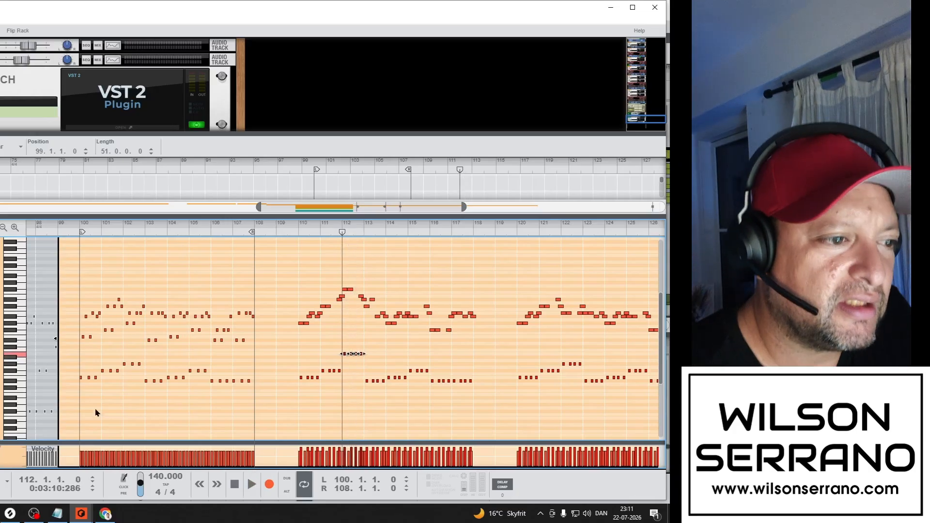
Switch to the Amore_2020.reason song and play its sequence from bar 115 as a reference, then return to the current song
mouse_move(90, 514)
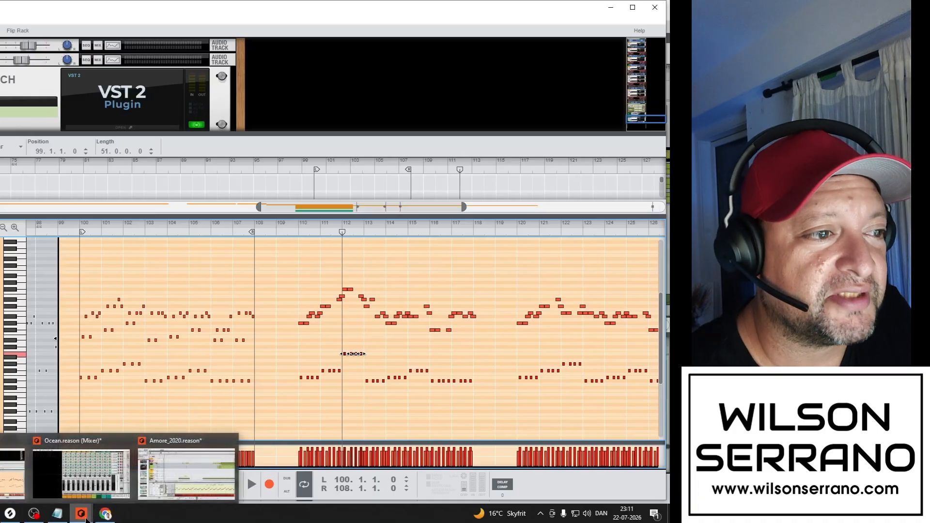
click(187, 472)
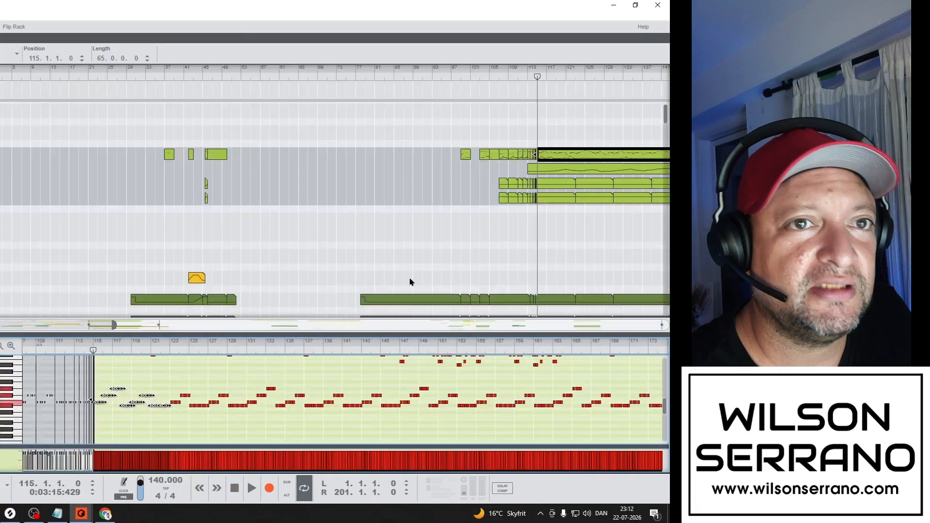
key(space)
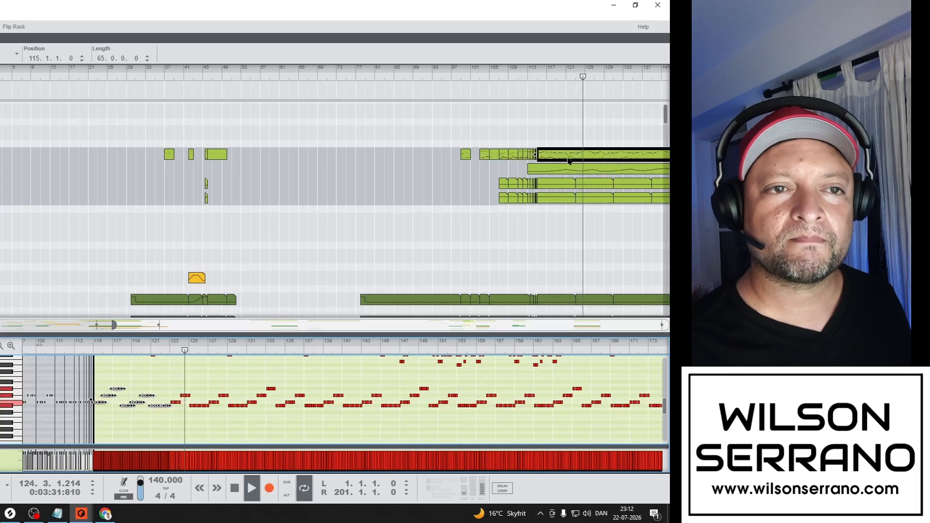
key(space)
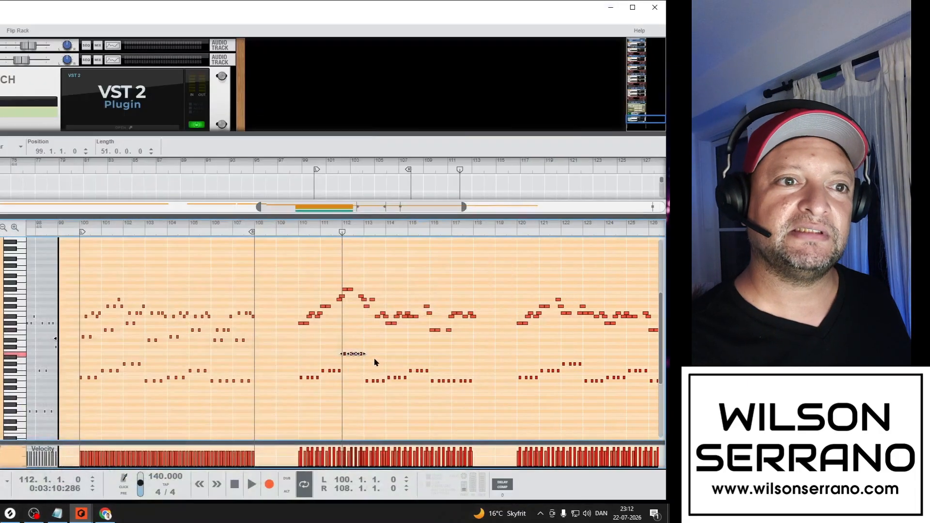
Lower the selected bass notes of bar 112 by eight semitones and play back from that bar
key(Down)
key(Down)
key(Down)
key(Down)
key(Down)
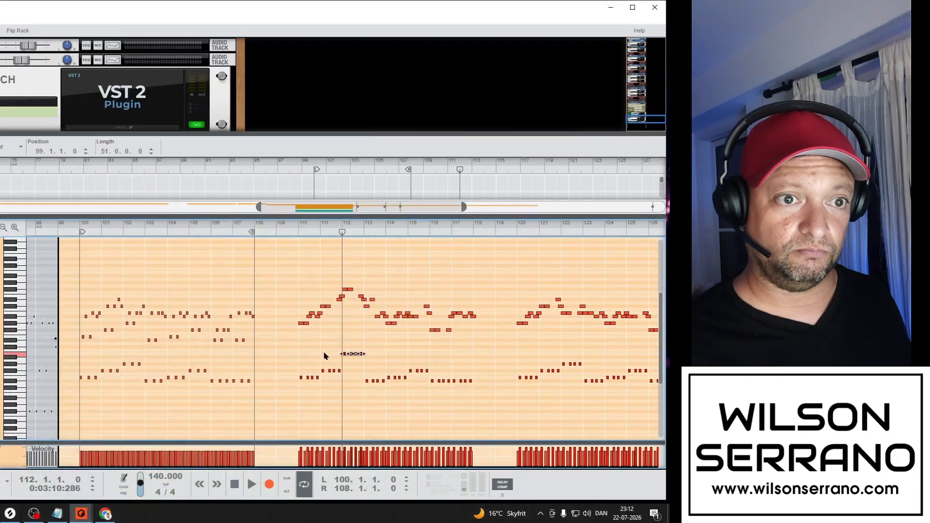
key(Down)
key(Down)
key(Down)
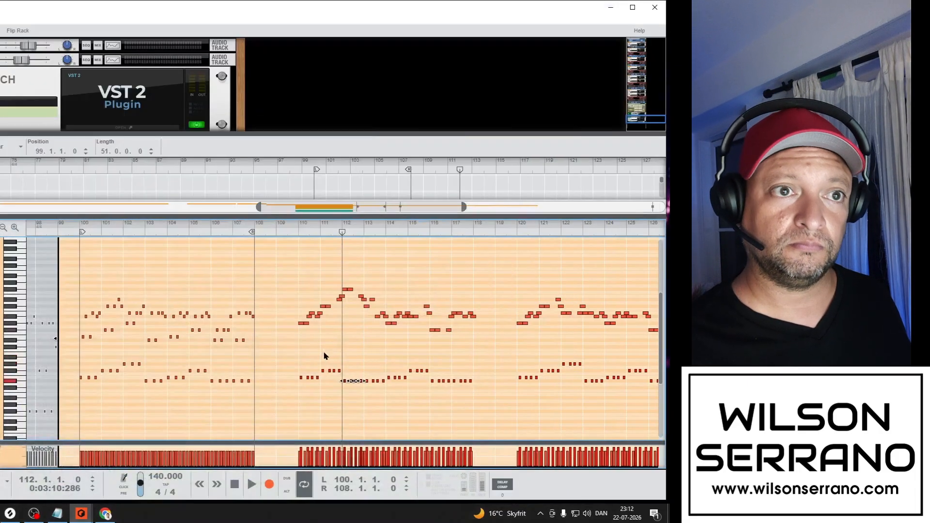
key(space)
key(space)
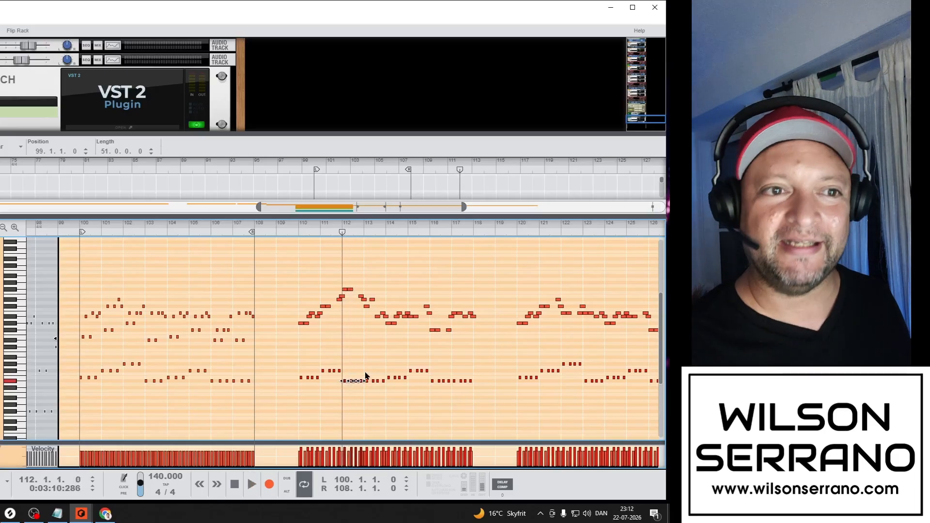
Move all melody and bass notes of bars 110 to 117 one bar later so that they start at bar 111
drag(291, 285, 474, 416)
key(Right)
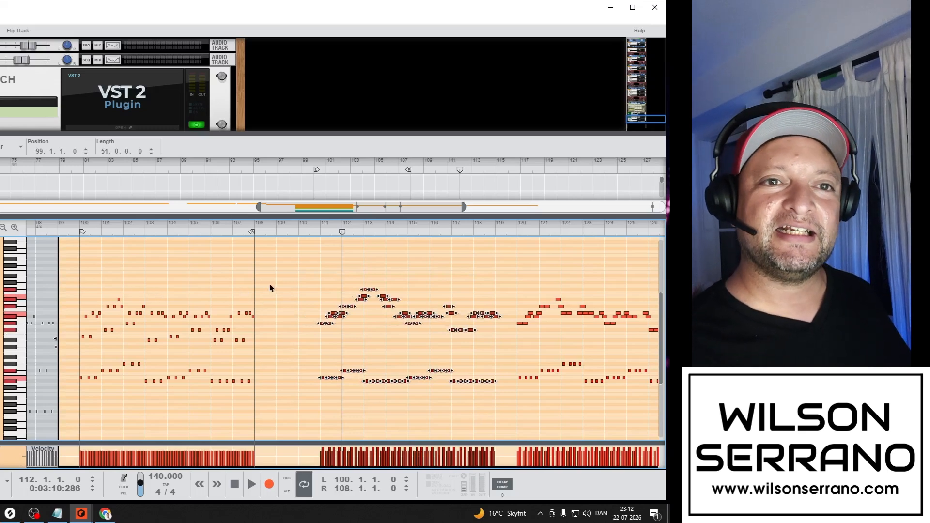
Move the melody and bass section starting at bar 120 six bars later to bar 126, and delete the stray bass note left behind
drag(530, 305, 657, 389)
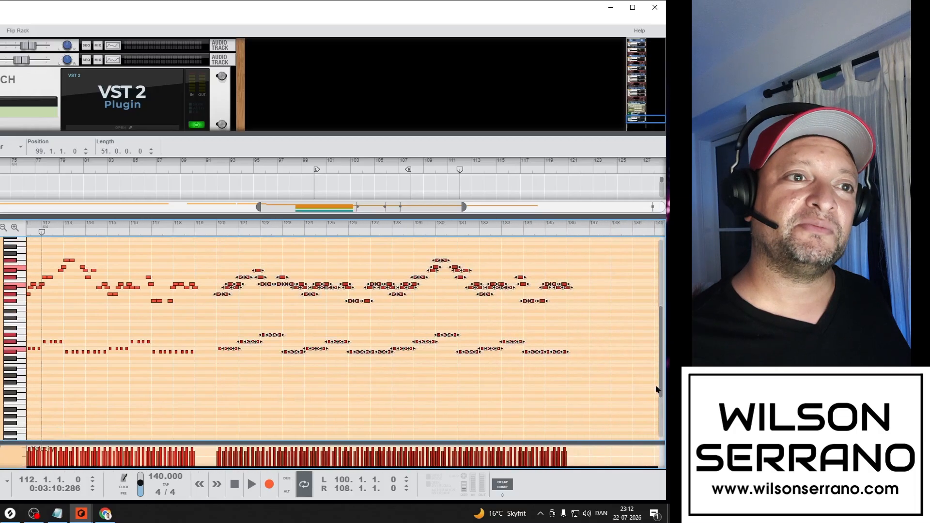
key(Right)
key(Right)
key(Right)
key(Right)
key(Right)
key(Right)
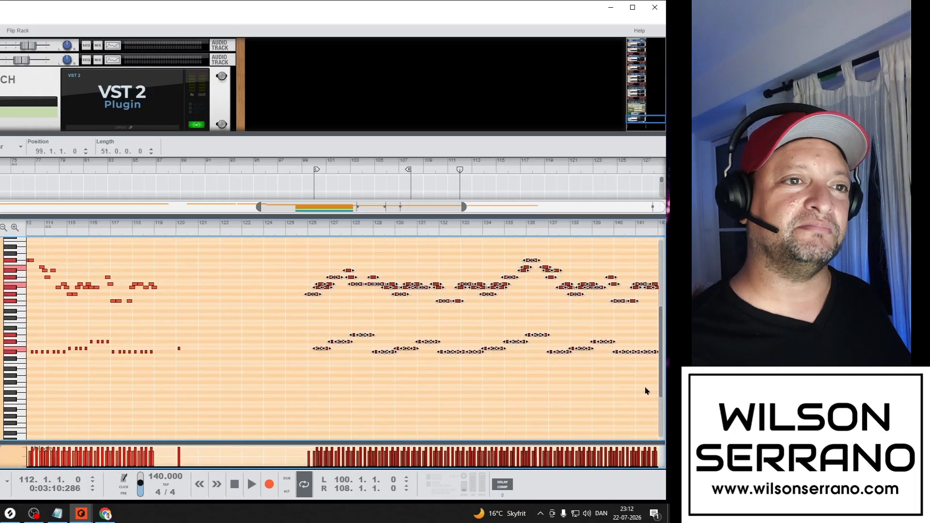
drag(245, 388, 270, 274)
key(Delete)
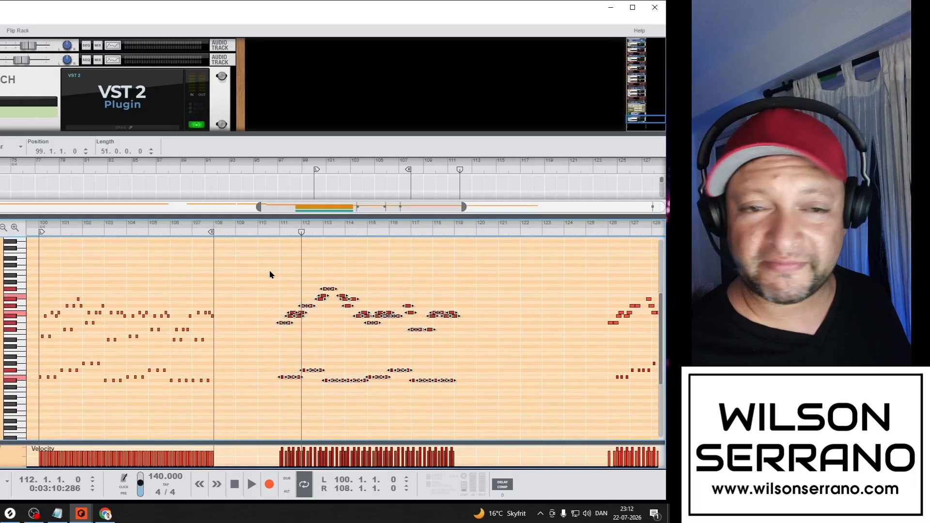
Move the melody and bass section starting at bar 111 six bars later so that it starts at bar 117
key(Right)
key(Right)
key(Right)
key(Right)
key(Right)
key(Right)
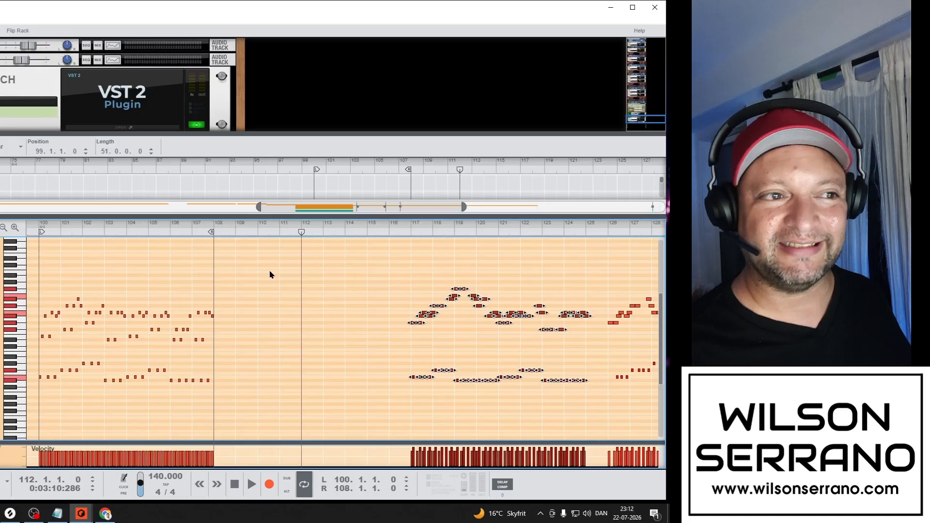
Duplicate the melody and bass notes of bars 100 to 107 directly after themselves, starting at bar 108
drag(255, 403, 34, 281)
key(ctrl+f)
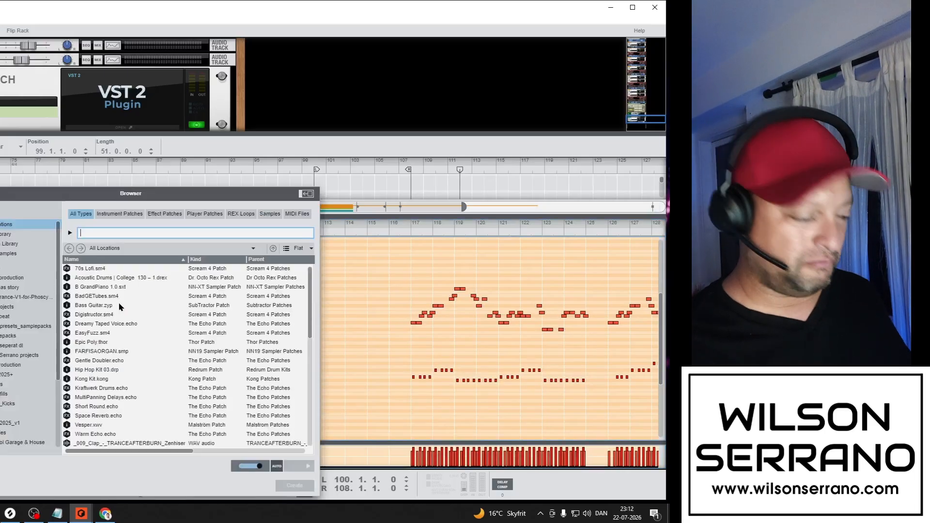
key(Escape)
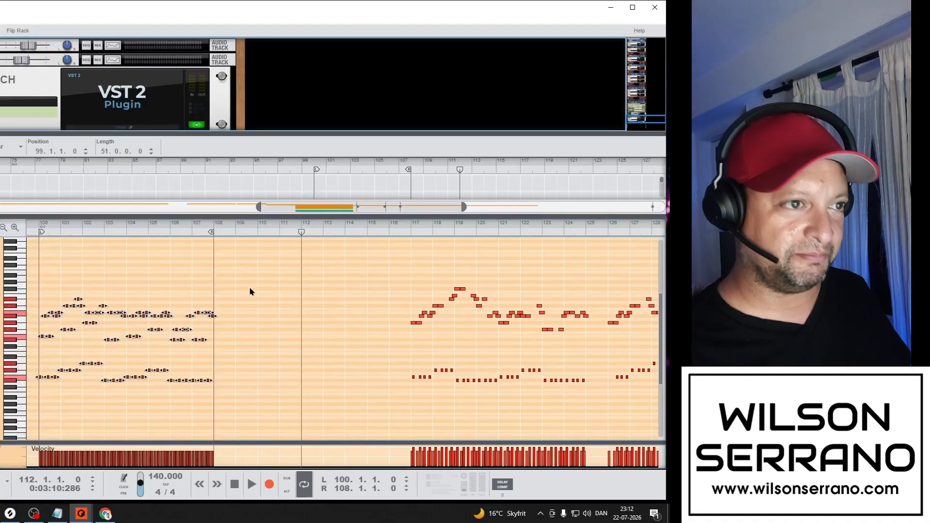
drag(274, 285, 15, 421)
key(ctrl+d)
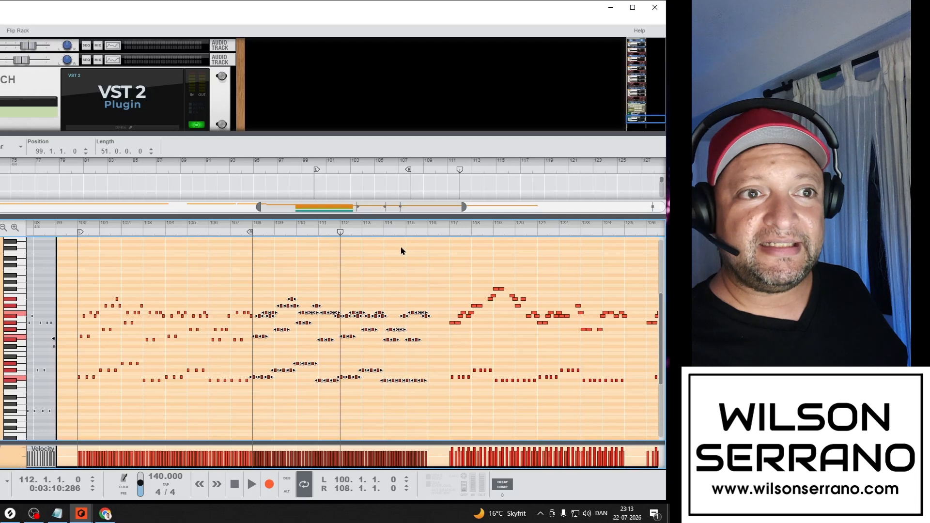
Set the loop range from bar 108 to bar 112 and play back the duplicated phrase
alt+click(340, 233)
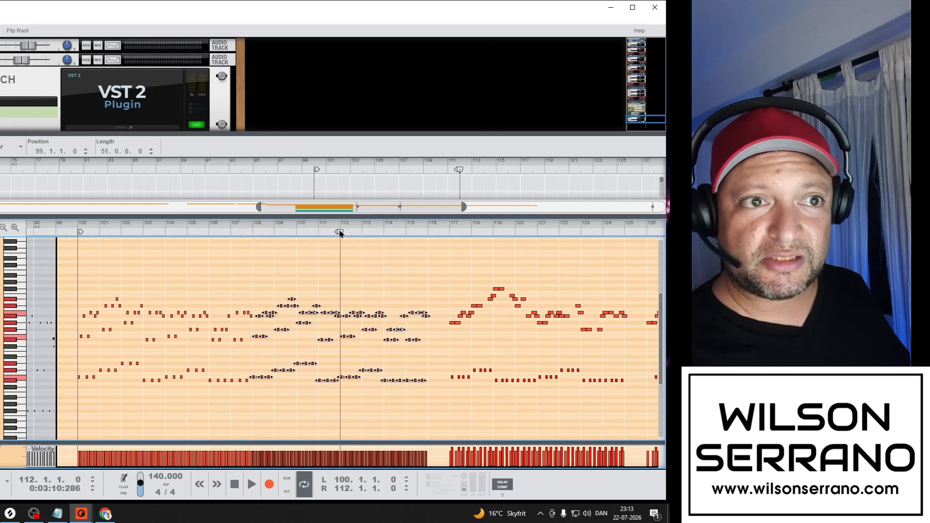
ctrl+click(253, 233)
key(space)
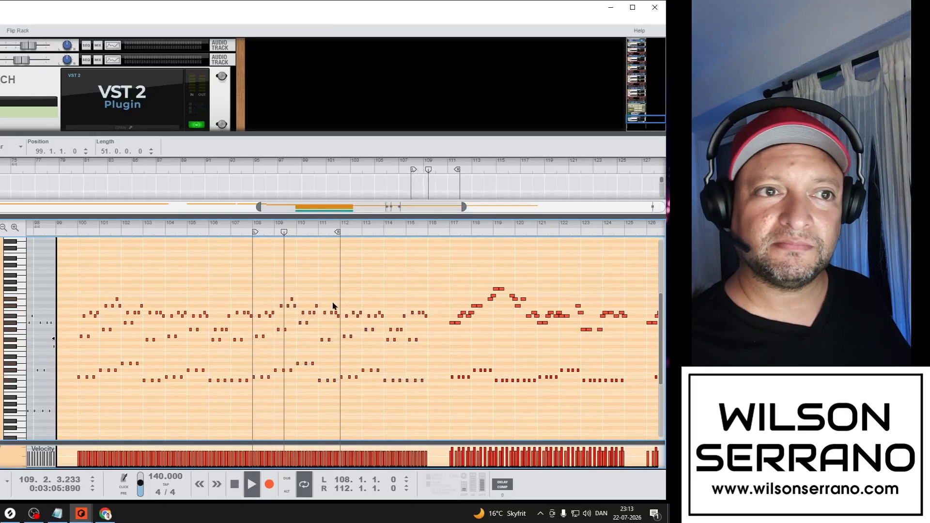
key(space)
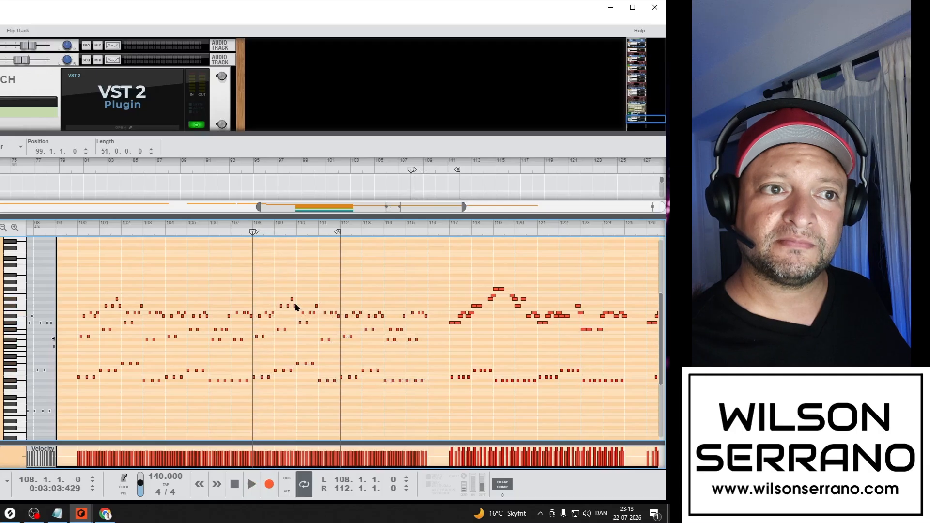
Raise the peak note at the end of bar 109 one semitone and lower bar 110's bass and lower melody notes by five semitones
click(293, 299)
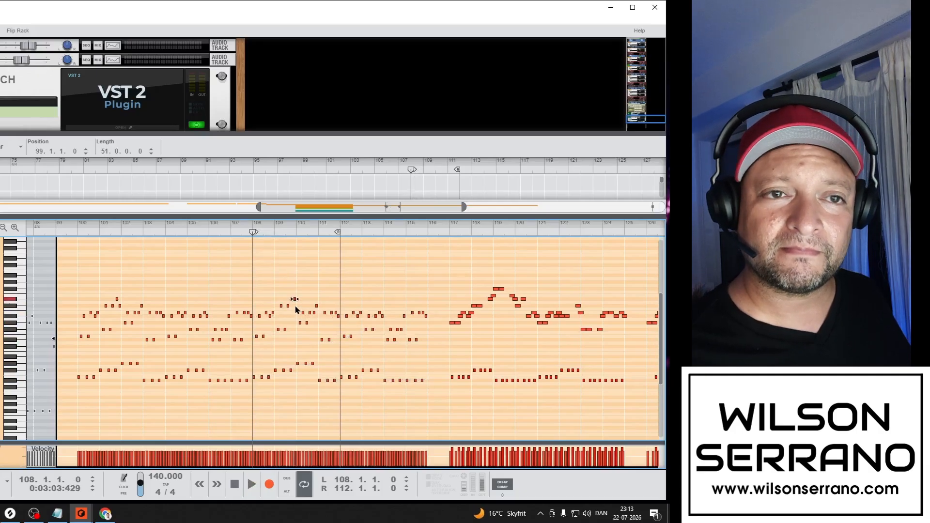
key(Up)
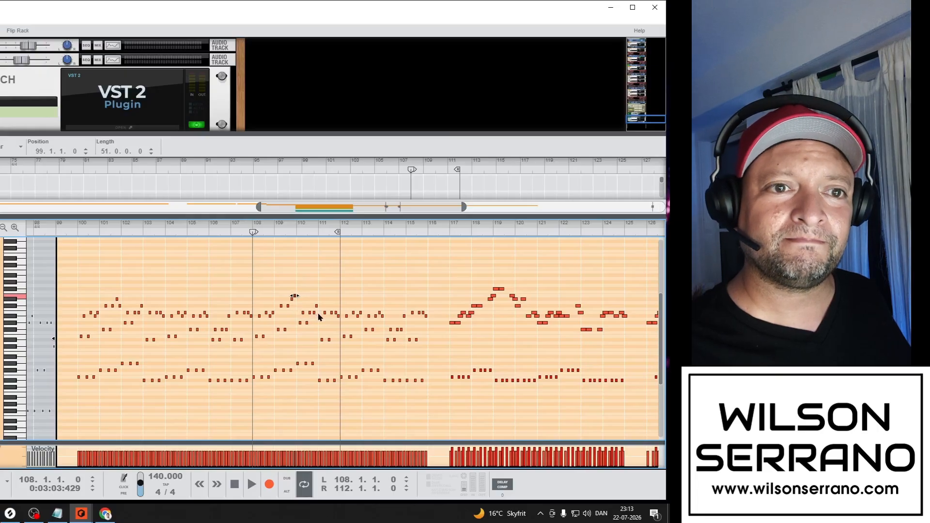
click(314, 316)
drag(314, 314, 298, 370)
key(Down)
key(Down)
key(Down)
key(Down)
key(Down)
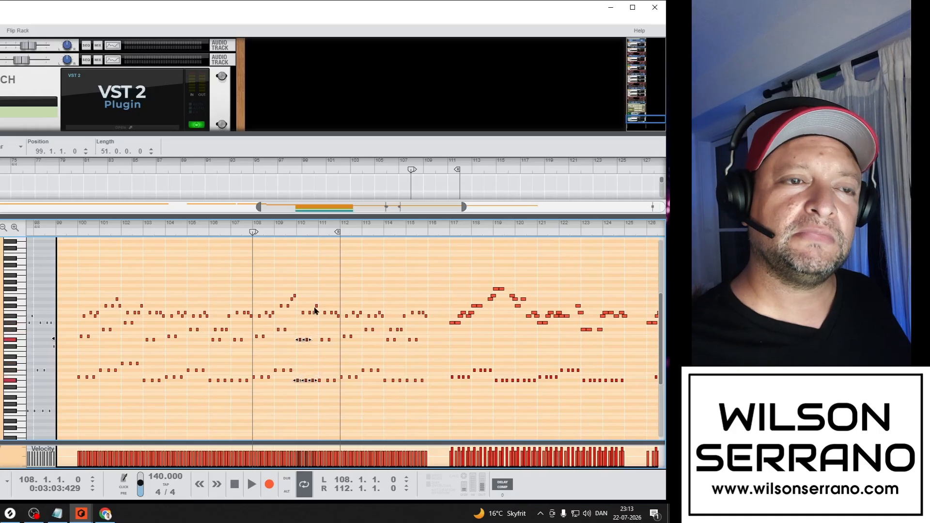
Raise the upper melody notes of bar 110 so they continue the ascending line above the peak of bar 109
drag(318, 303, 297, 320)
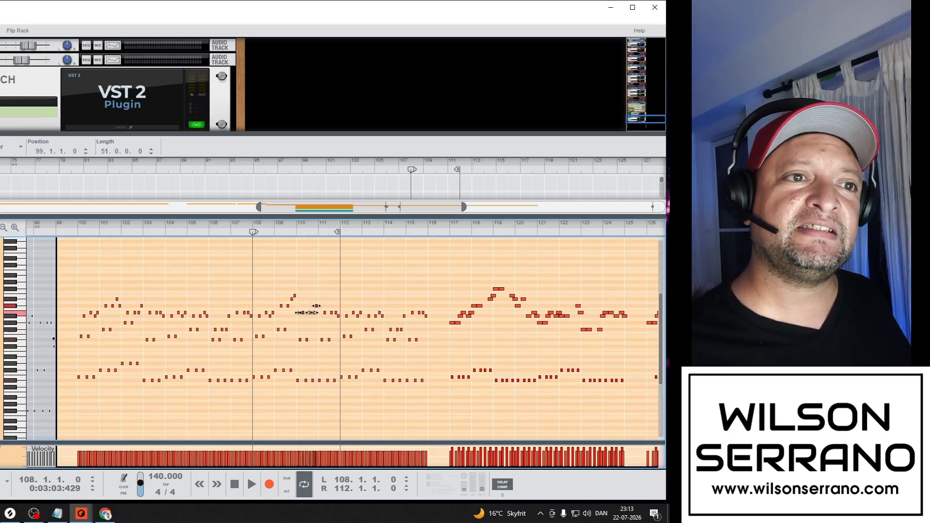
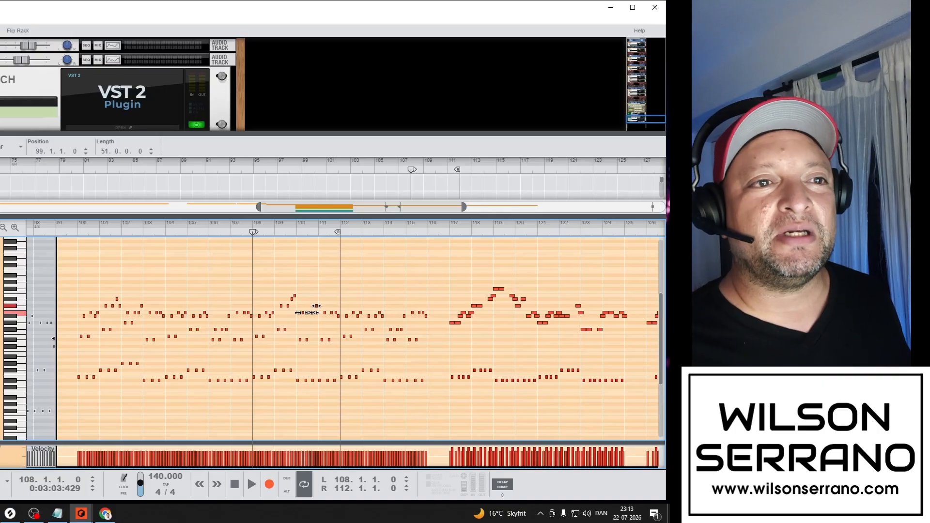
key(Up)
key(Up)
key(Up)
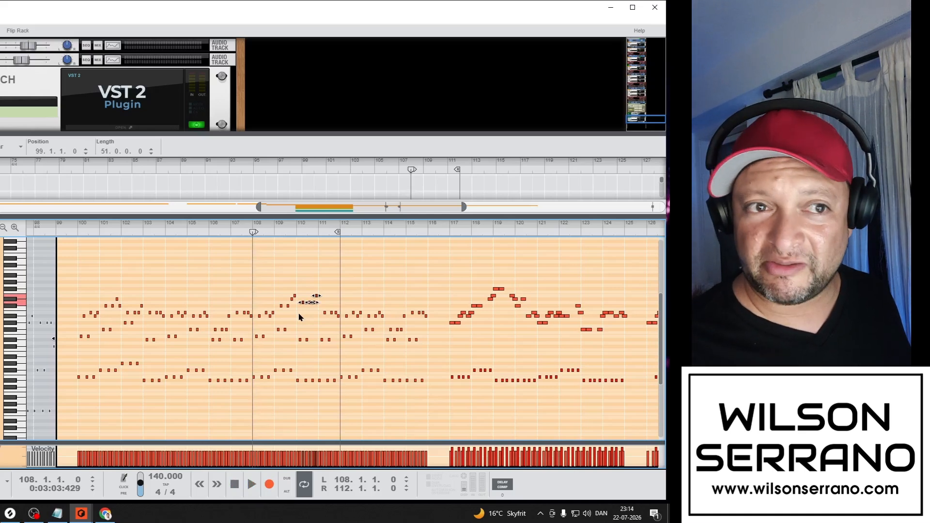
key(Up)
key(Up)
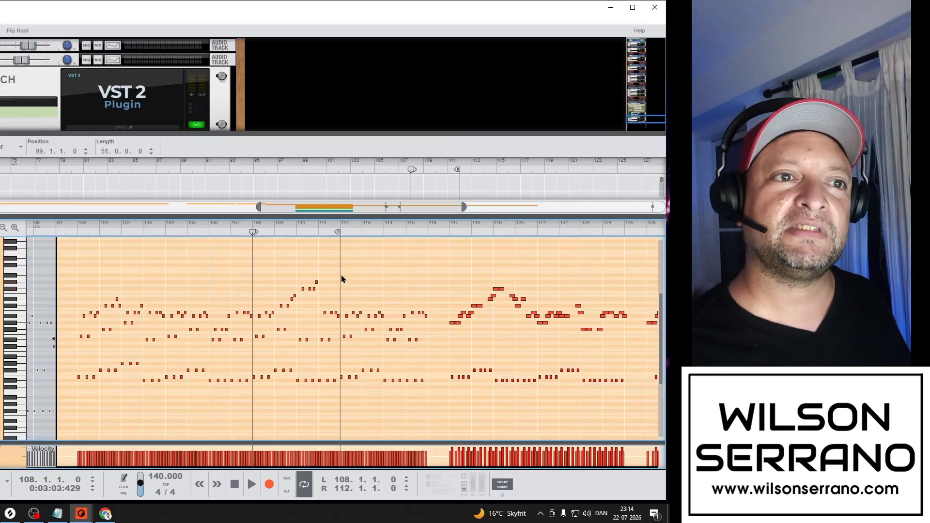
Lower the last two upper melody notes of bar 110 stepwise, so the line descends from its peak
drag(340, 273, 318, 294)
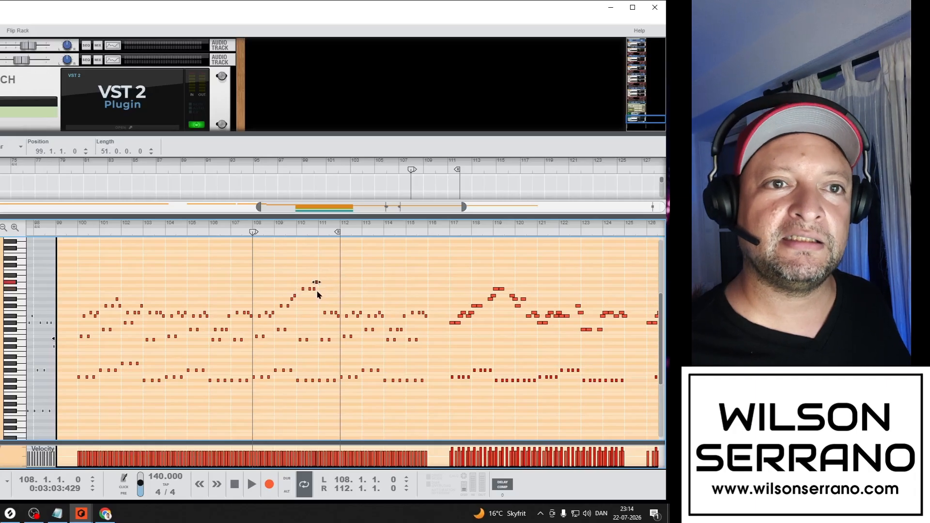
key(Down)
key(Down)
key(Down)
key(Down)
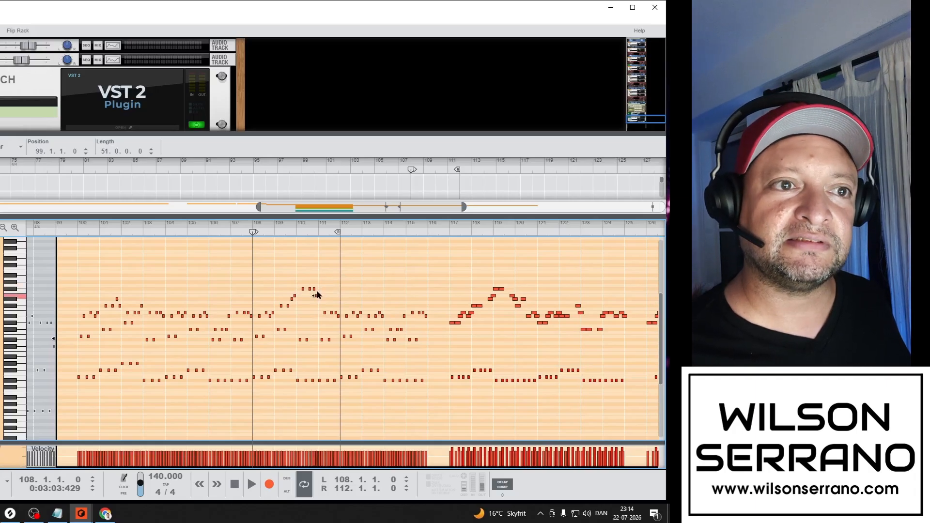
key(Down)
key(Down)
key(Up)
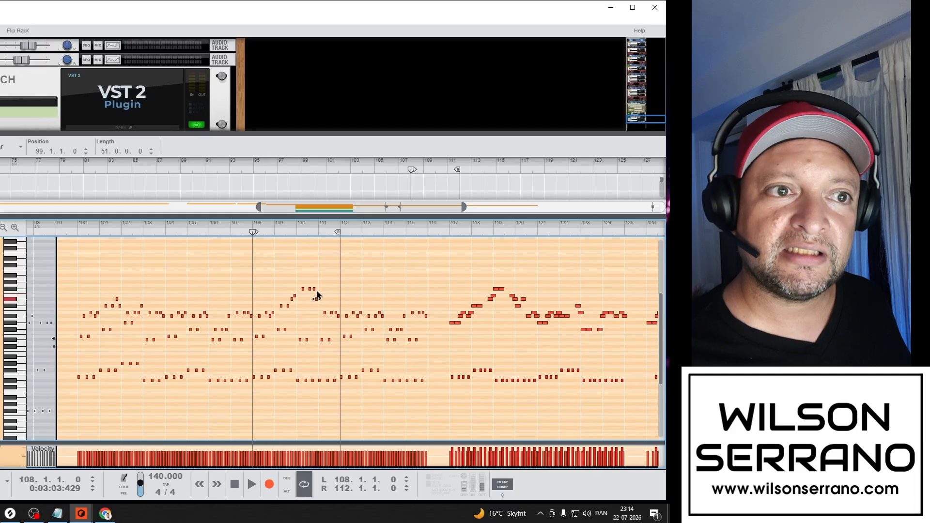
key(Left)
key(ctrl+Down)
key(ctrl+Down)
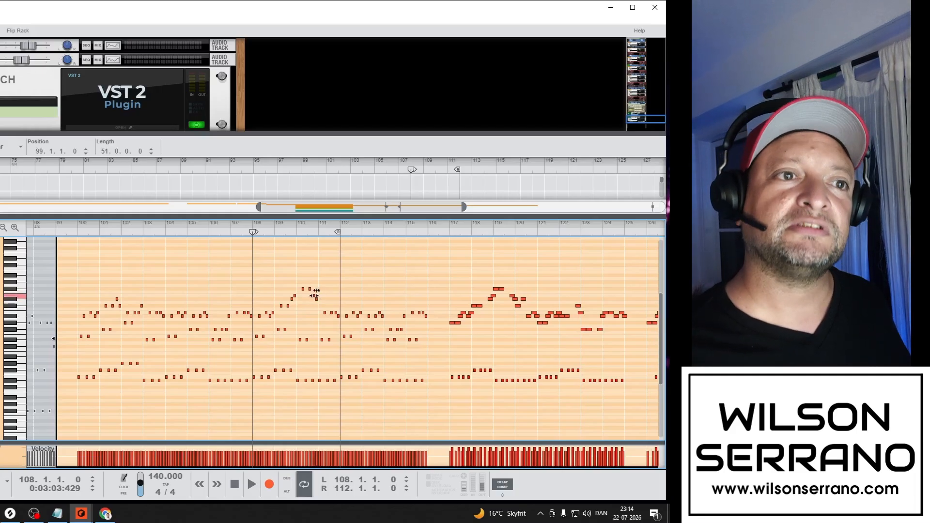
Play back the reworked phrase from bar 108, extend the loop end to bar 113, and replay from bar 110
key(space)
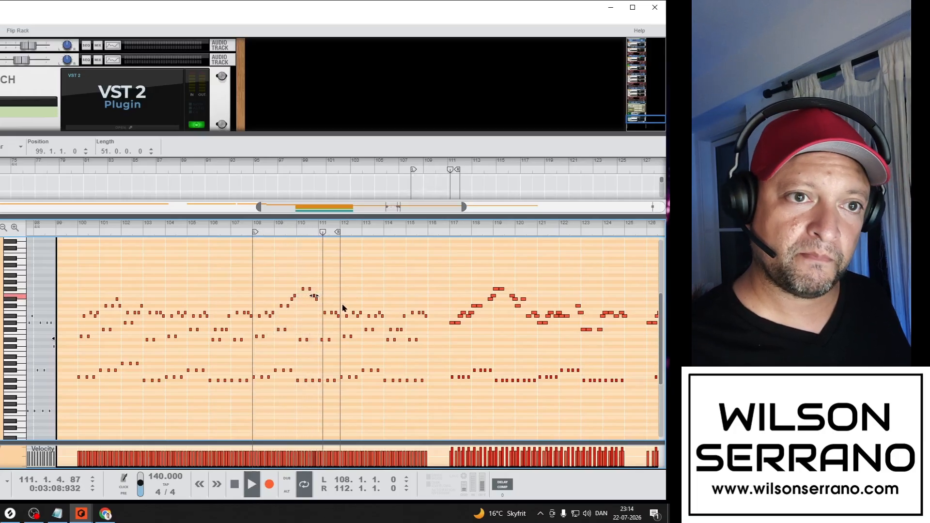
key(space)
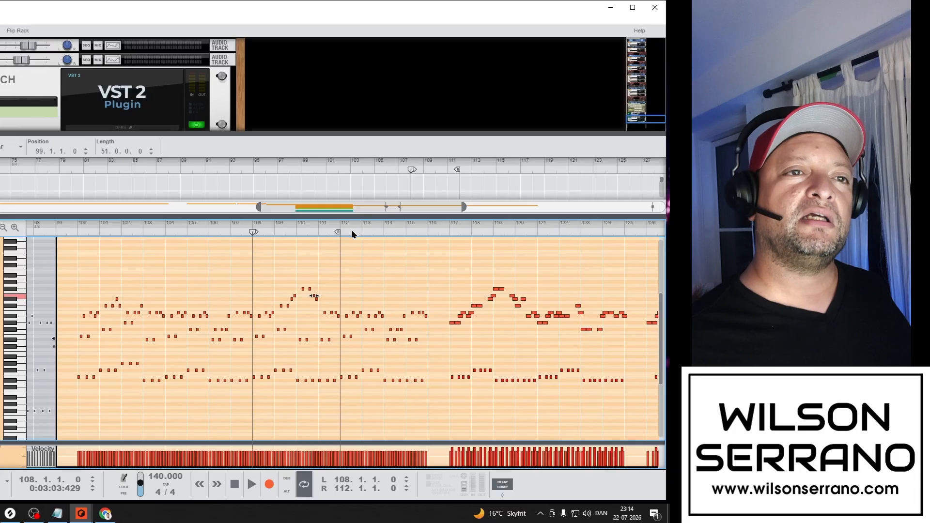
alt+click(361, 233)
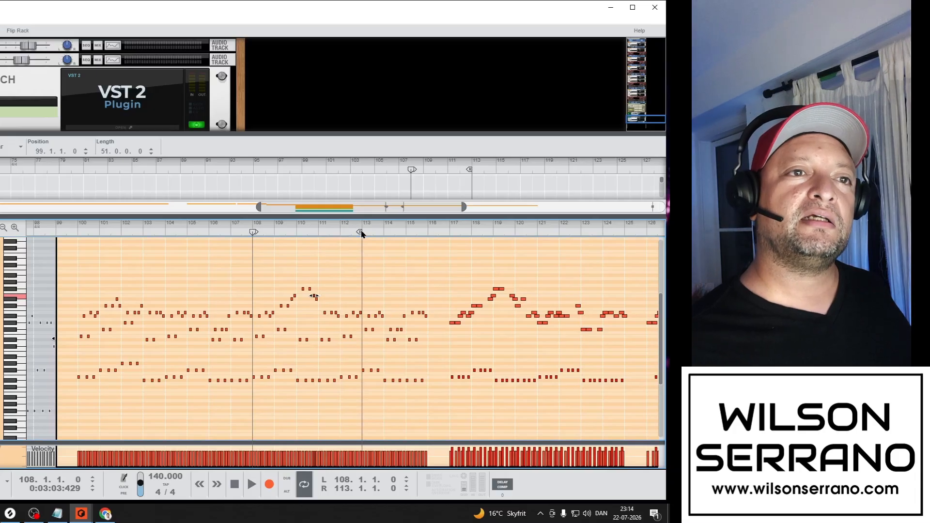
click(295, 237)
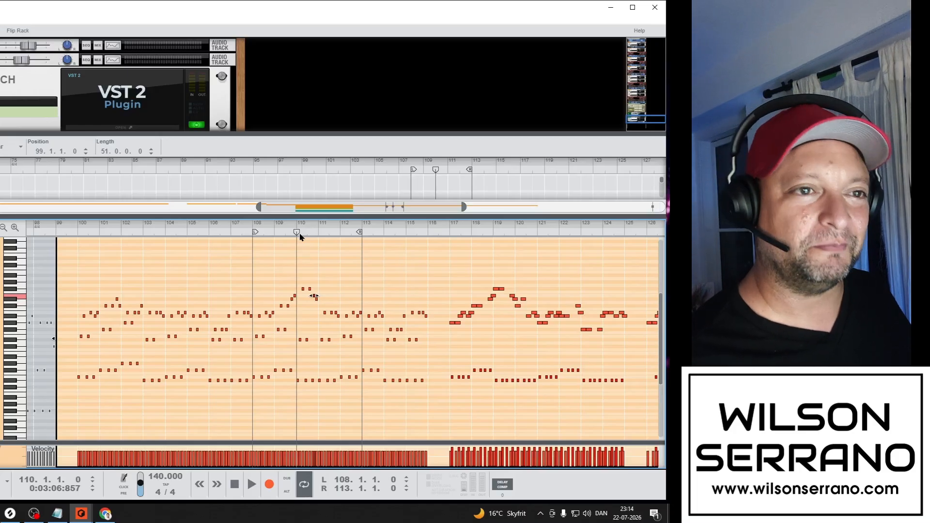
key(space)
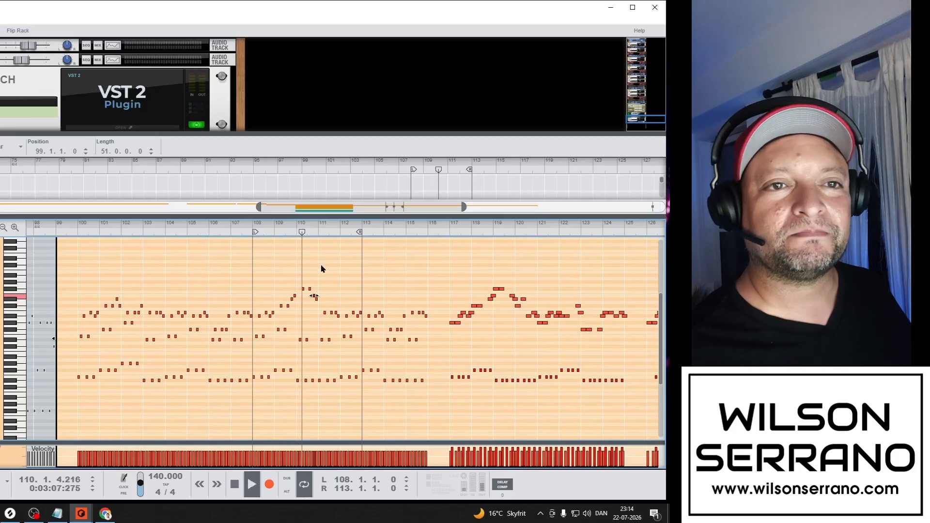
key(space)
Raise the first upper melody note of bar 111 by two semitones to continue the descending line
click(325, 313)
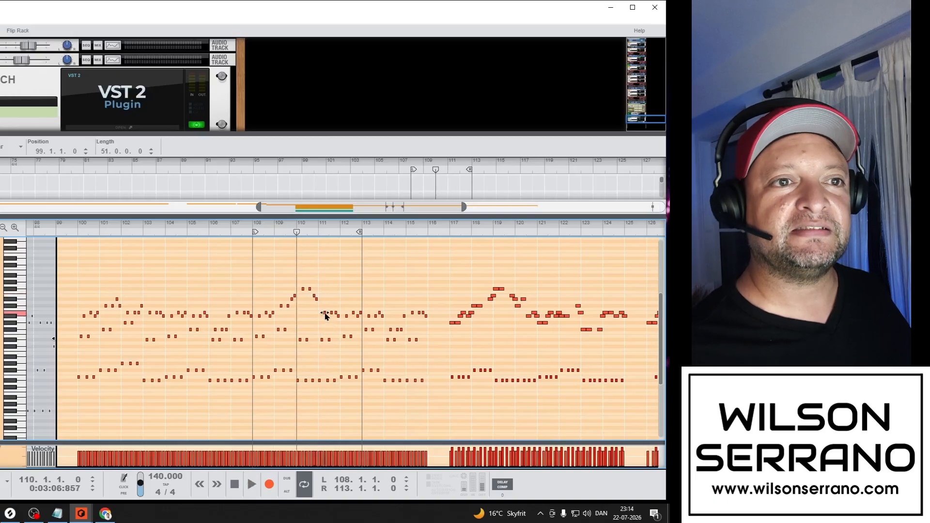
key(ctrl+Up)
key(ctrl+Up)
key(Right)
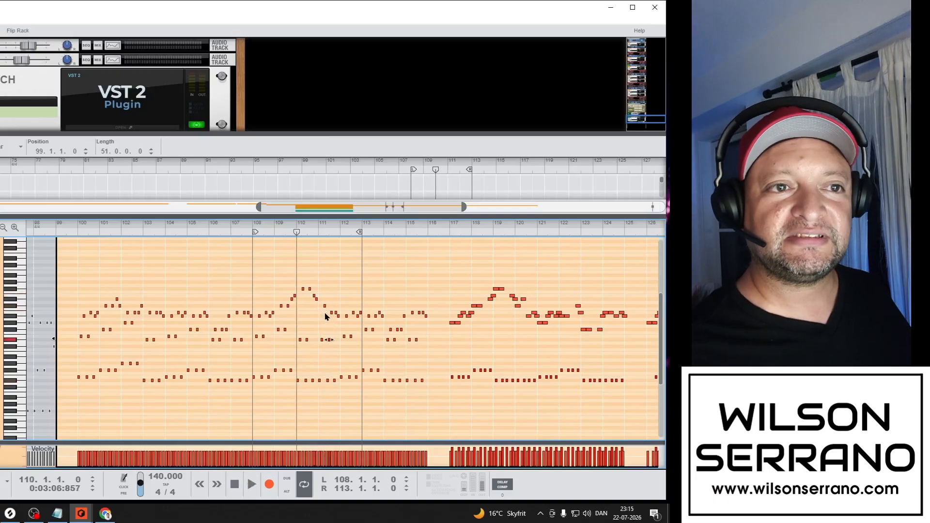
Raise the next two upper melody notes of bar 111 by four semitones and adjust the note after them by one semitone
click(338, 314)
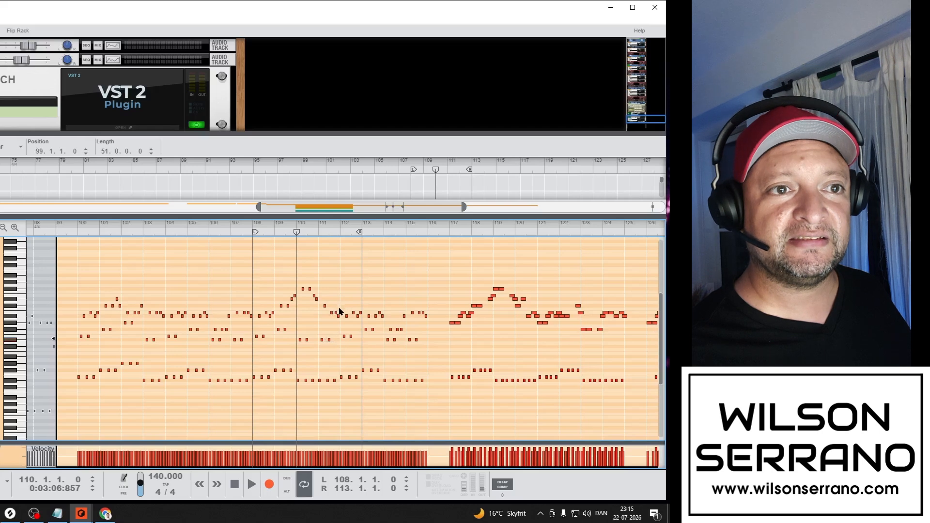
key(ctrl+Up)
key(ctrl+Up)
key(ctrl+Up)
key(ctrl+Up)
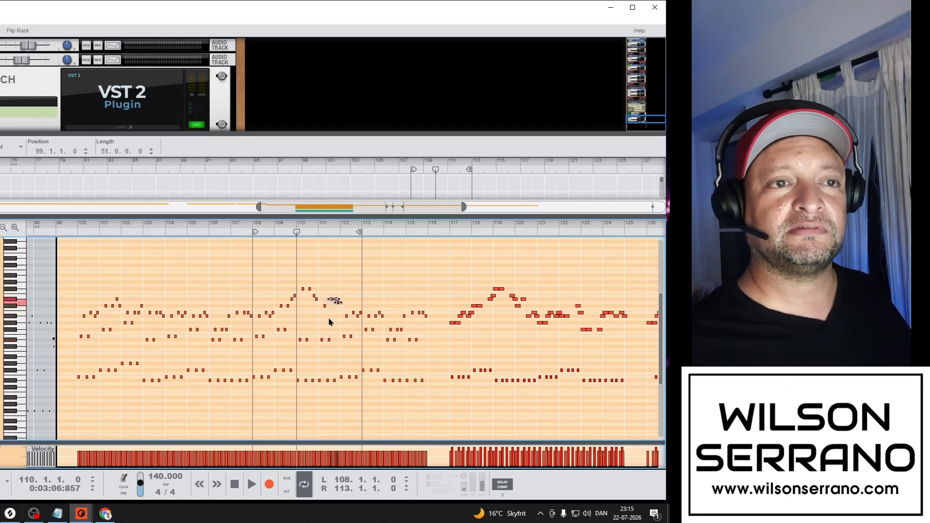
key(ctrl+Down)
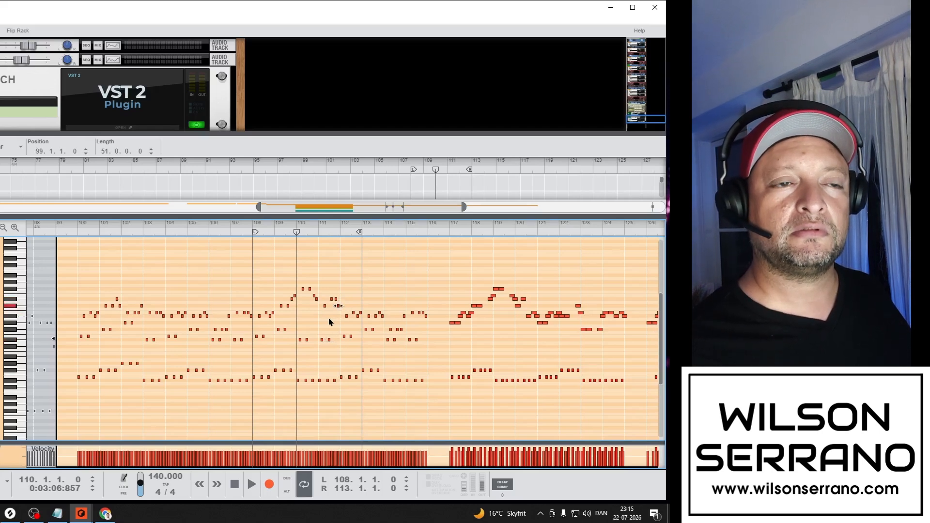
key(ctrl+Down)
key(ctrl+Down)
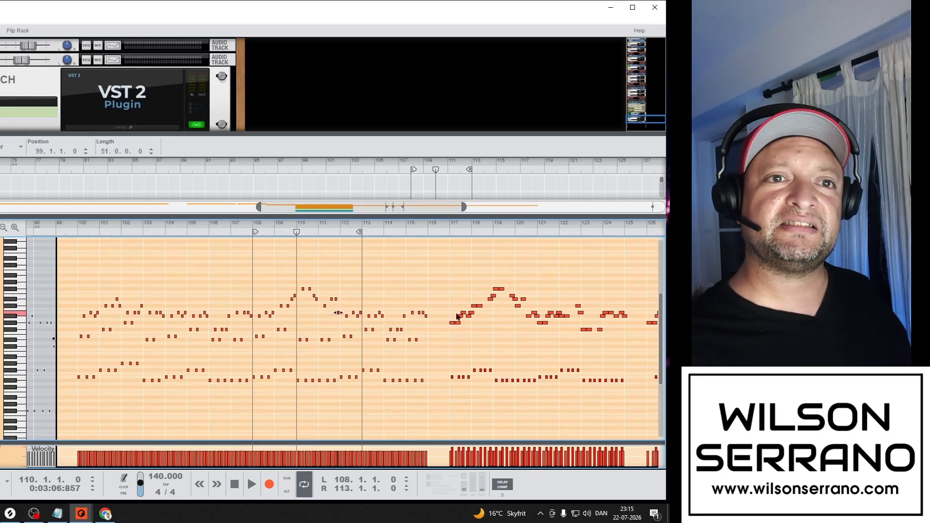
Play back the original longer-note phrase from bar 120 for comparison with the reworked phrase
click(516, 235)
key(space)
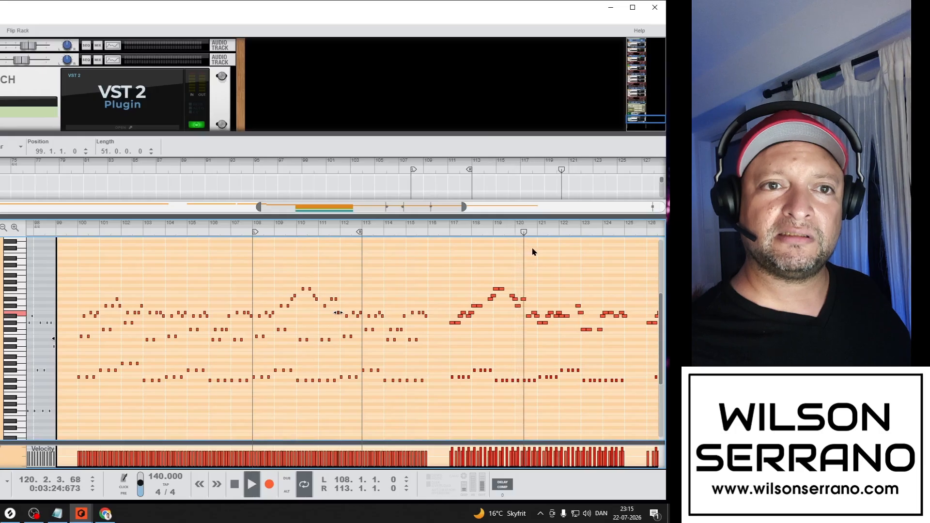
key(space)
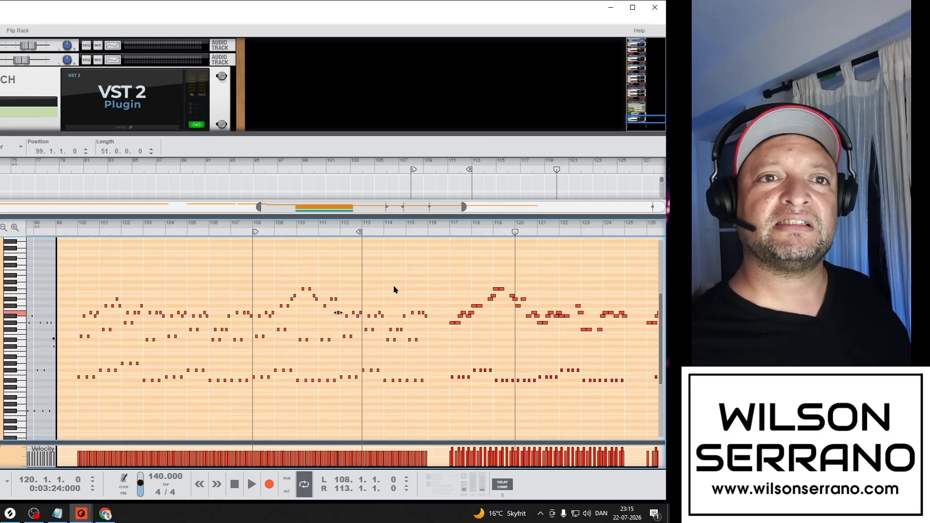
key(space)
key(space)
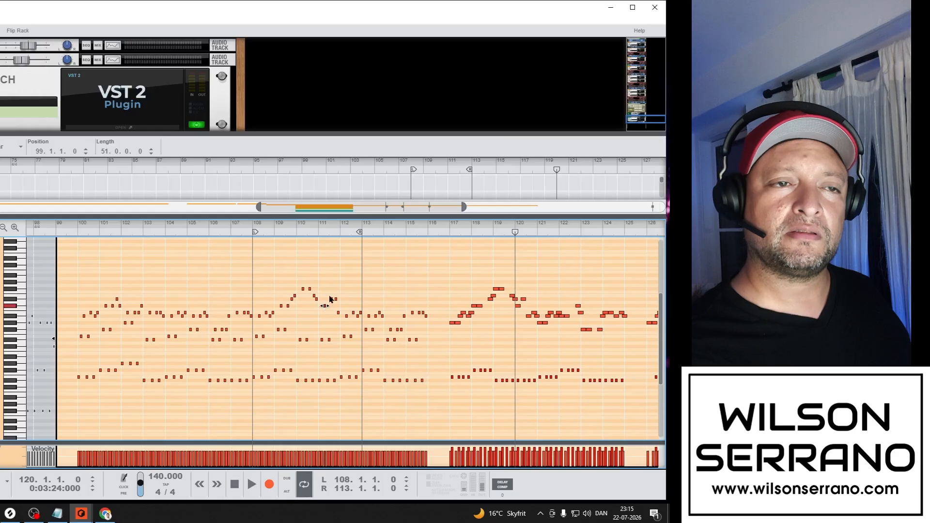
Lower the second of the two raised notes in bar 111 by four semitones and the note after it by one semitone
key(Right)
key(Right)
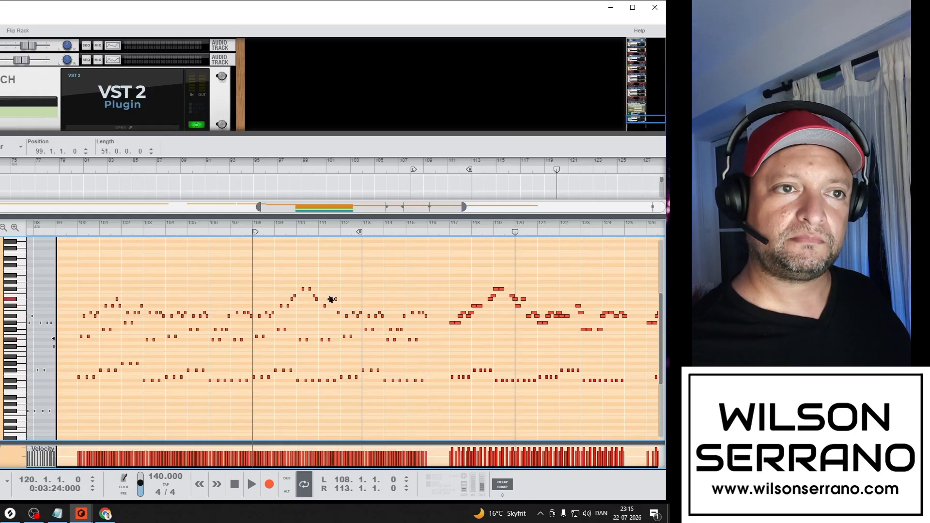
key(Down)
key(Down)
key(Down)
key(Down)
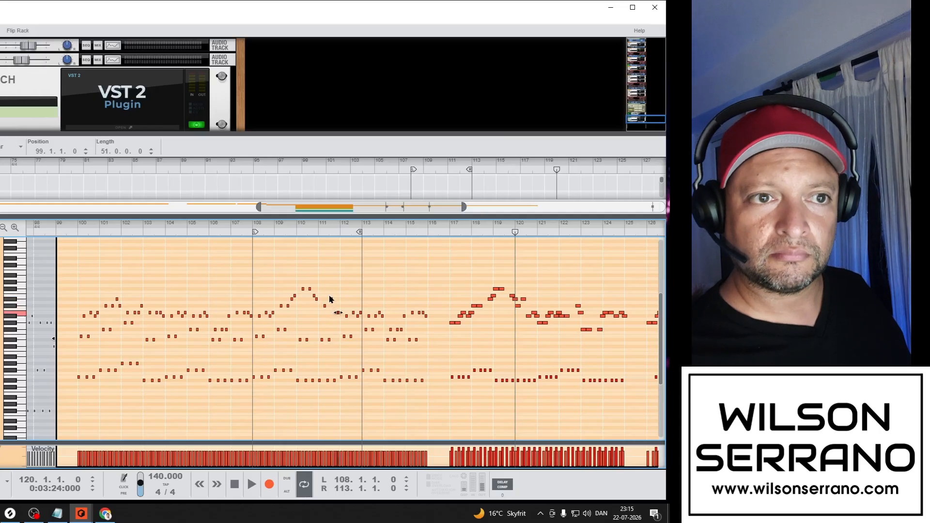
key(Down)
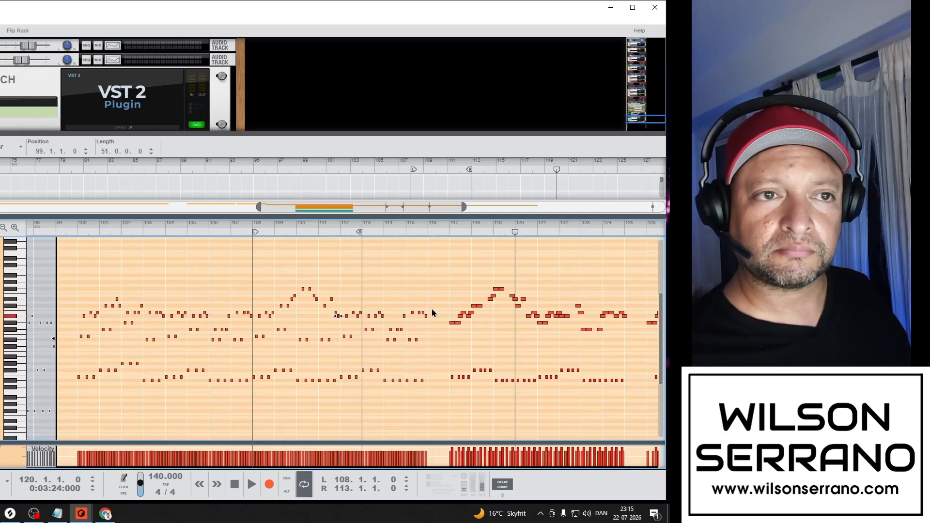
Play back the corrected melody from bar 110 into bar 112
click(296, 234)
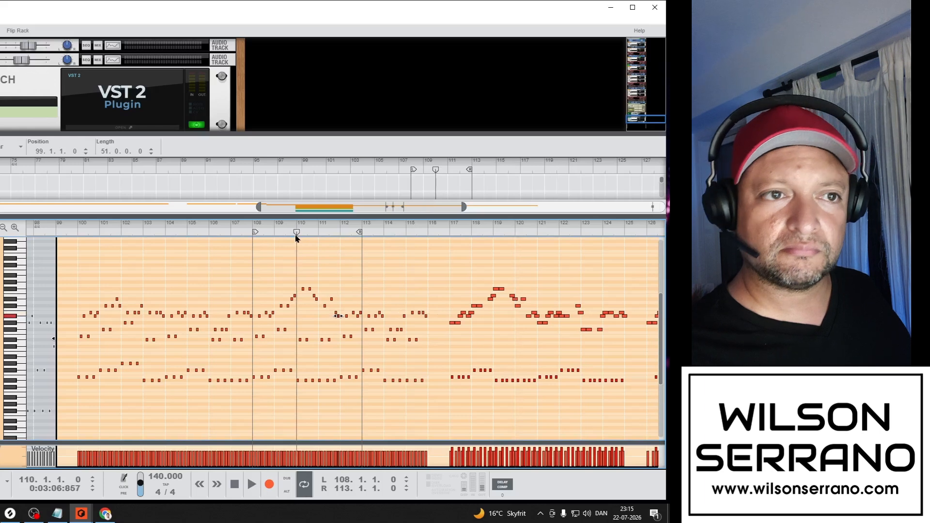
key(space)
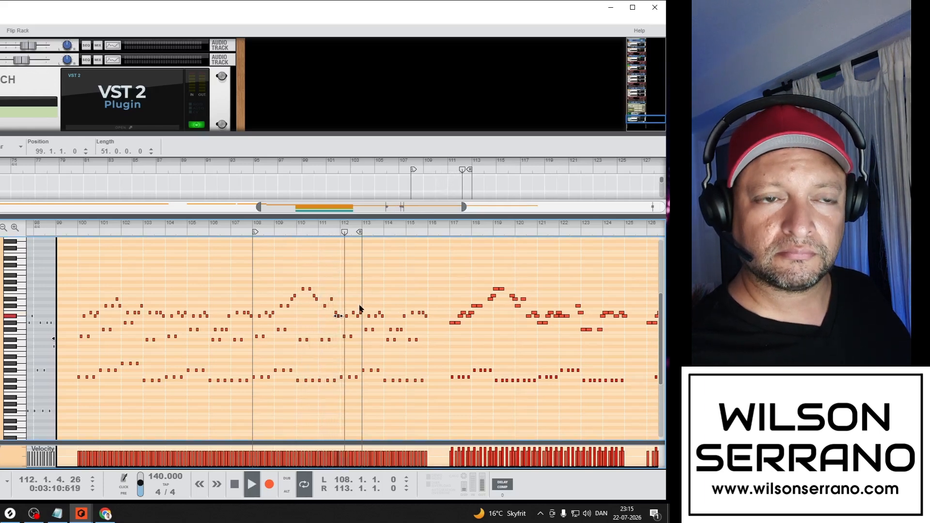
key(space)
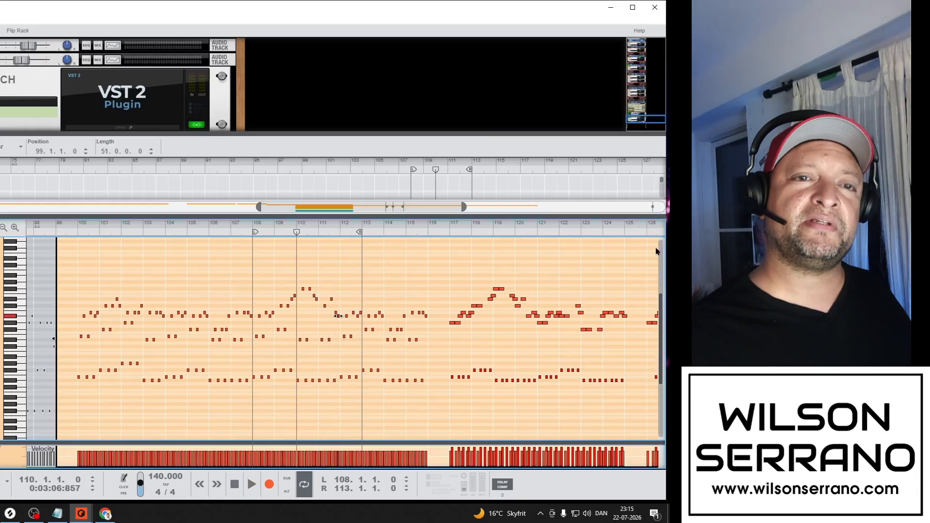
Extend the loop end to bar 116 and play back the original phrase from bar 122
drag(620, 260, 672, 255)
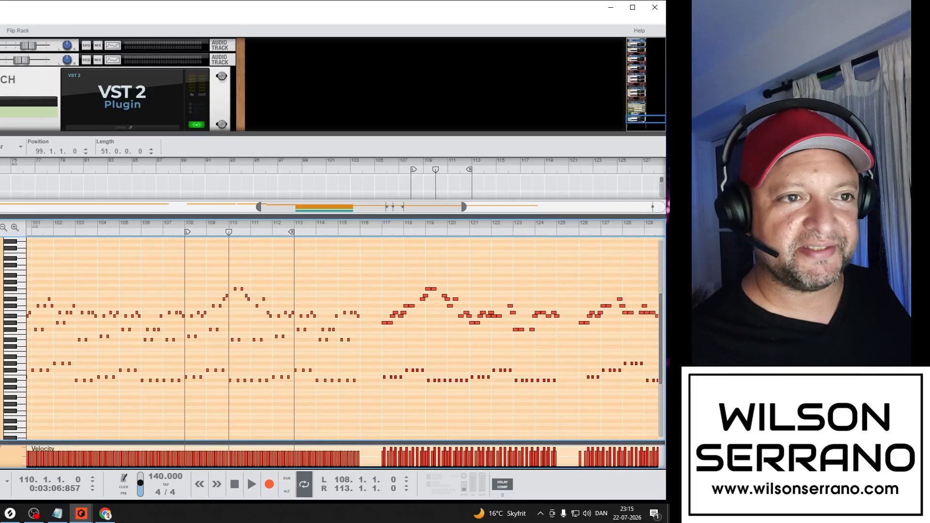
alt+click(360, 237)
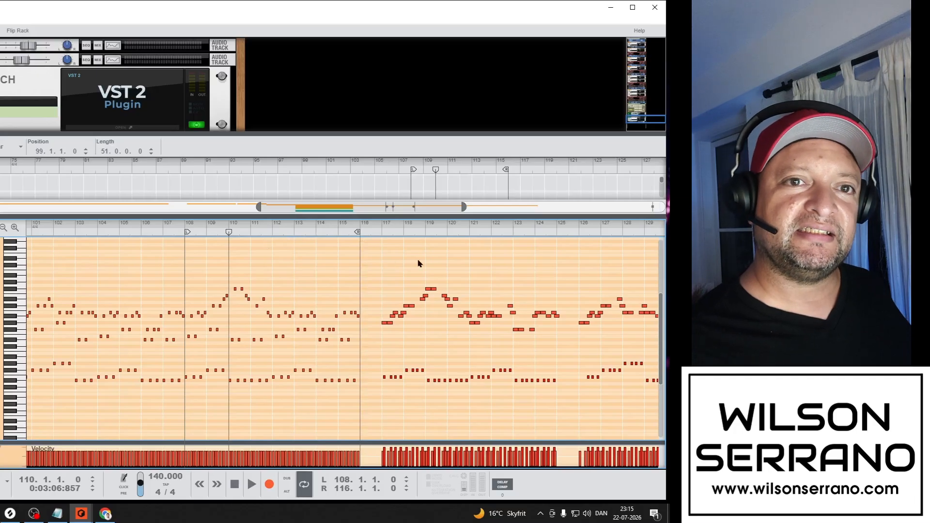
drag(552, 259, 669, 276)
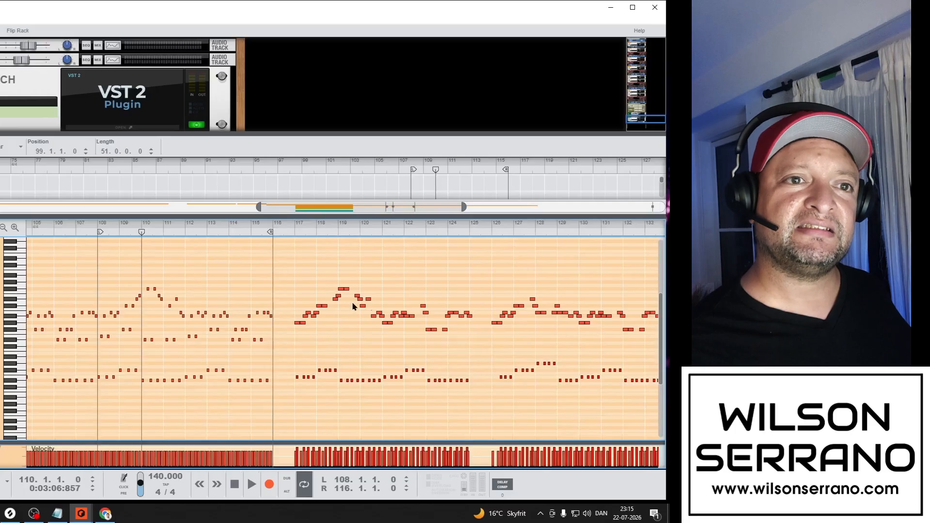
click(405, 234)
key(space)
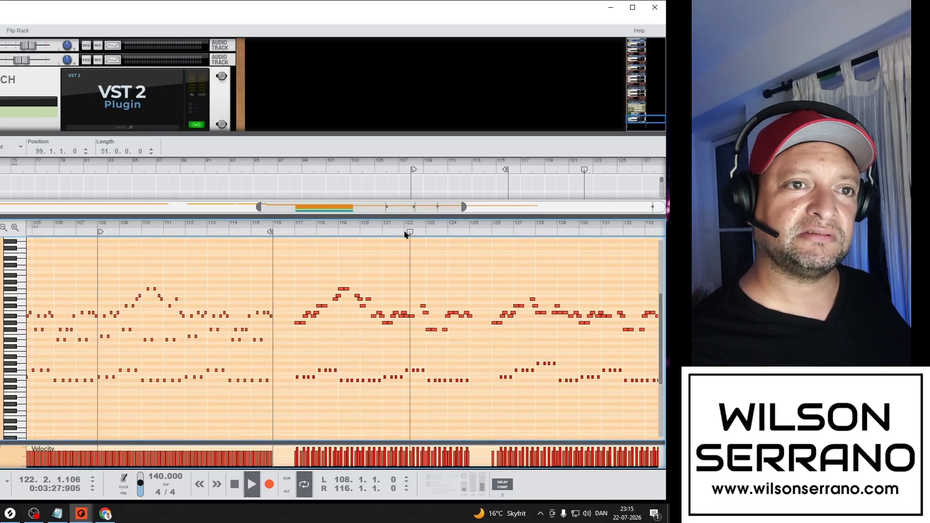
Stop the running playback and play the original longer-note phrase from bar 121 into bar 122
key(space)
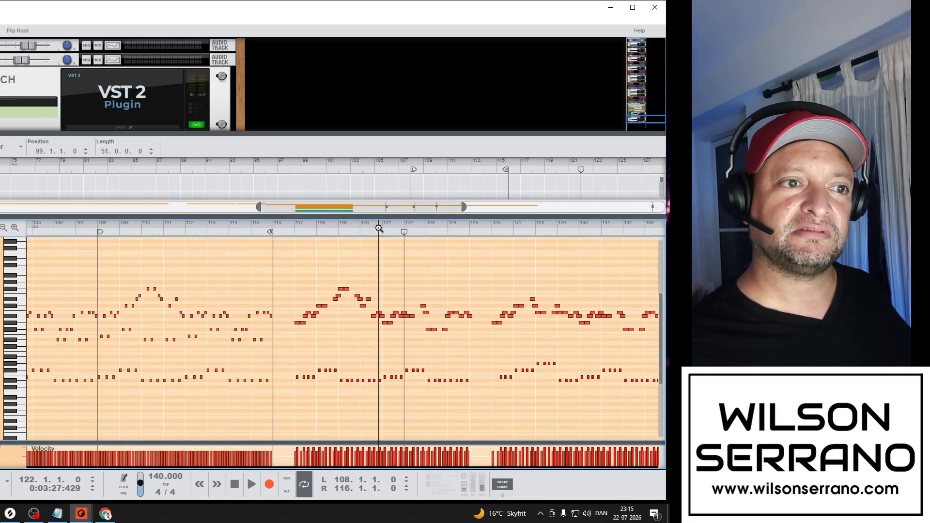
click(390, 234)
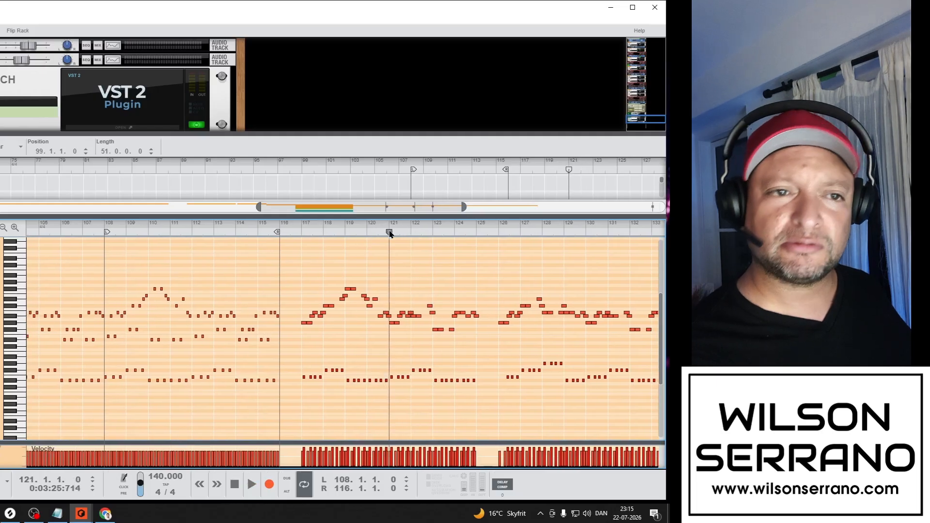
key(space)
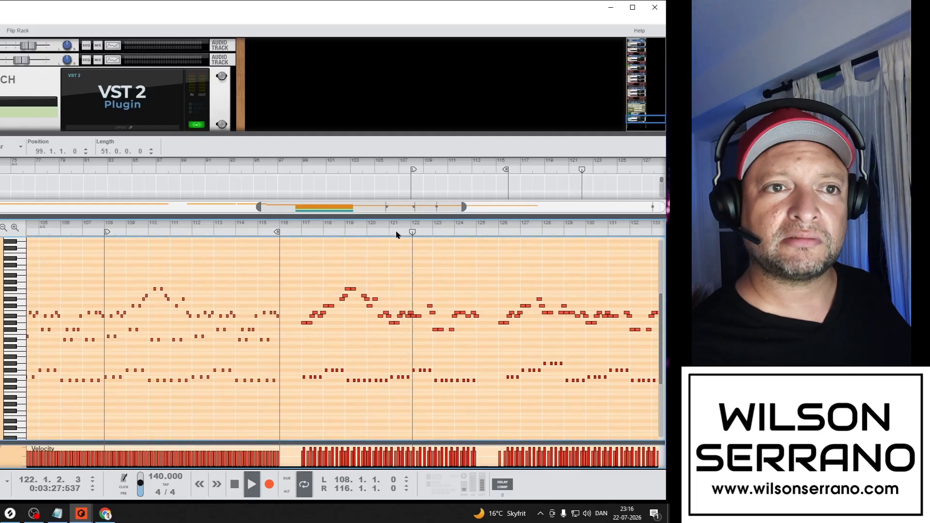
key(space)
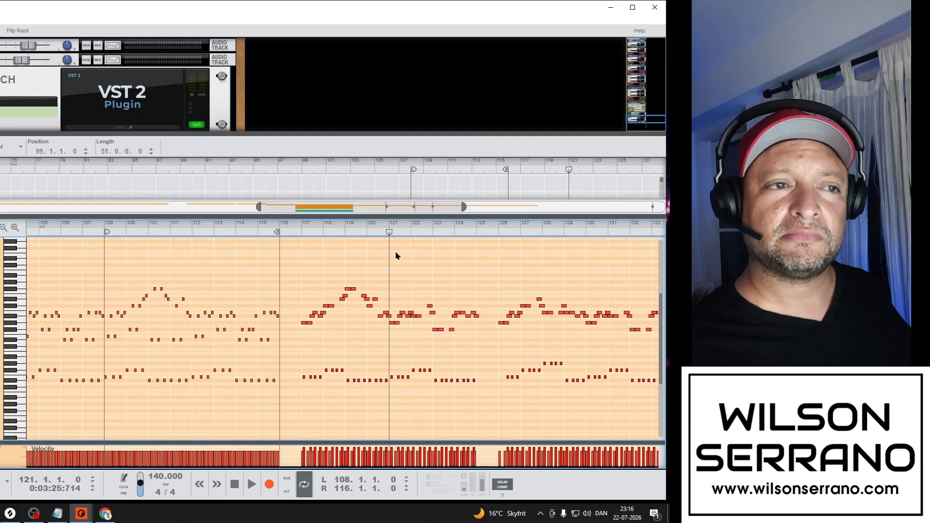
Play back the reworked phrase from bar 112 to compare it with the original
click(193, 232)
key(space)
key(space)
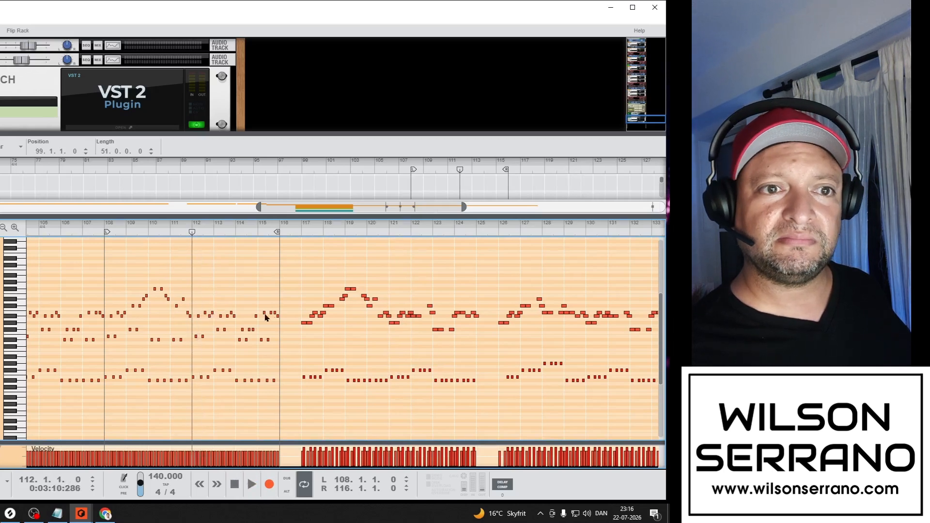
Raise the melody note late in bar 113 by two semitones and the next note by one, and play the result from bar 112
click(231, 314)
key(ctrl+Up)
key(ctrl+Up)
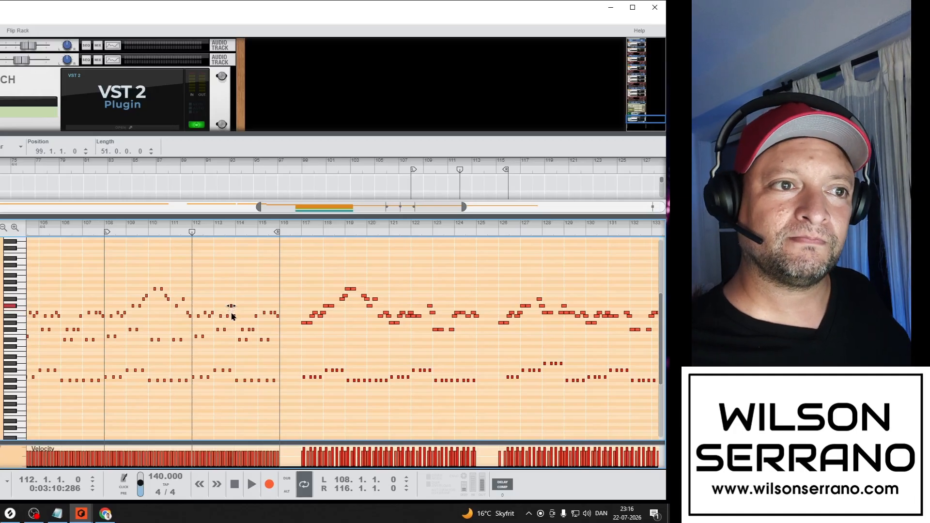
click(233, 316)
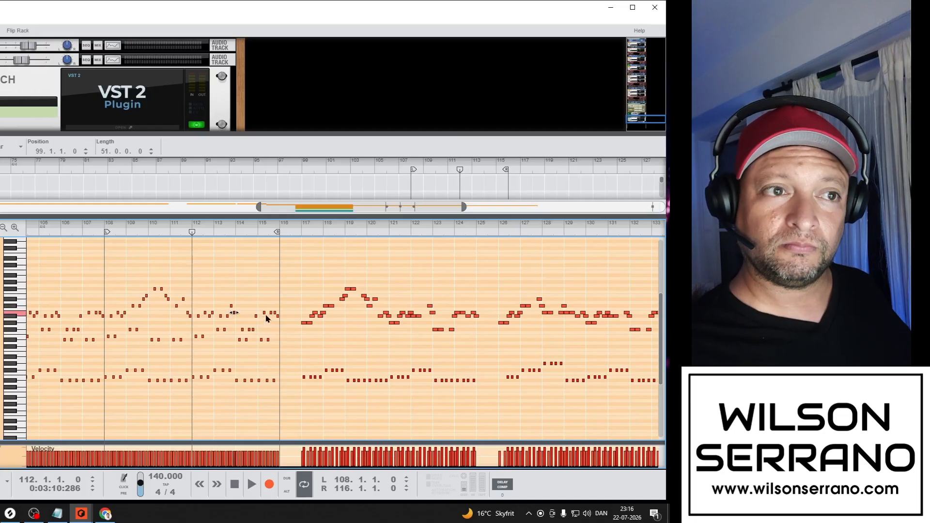
key(space)
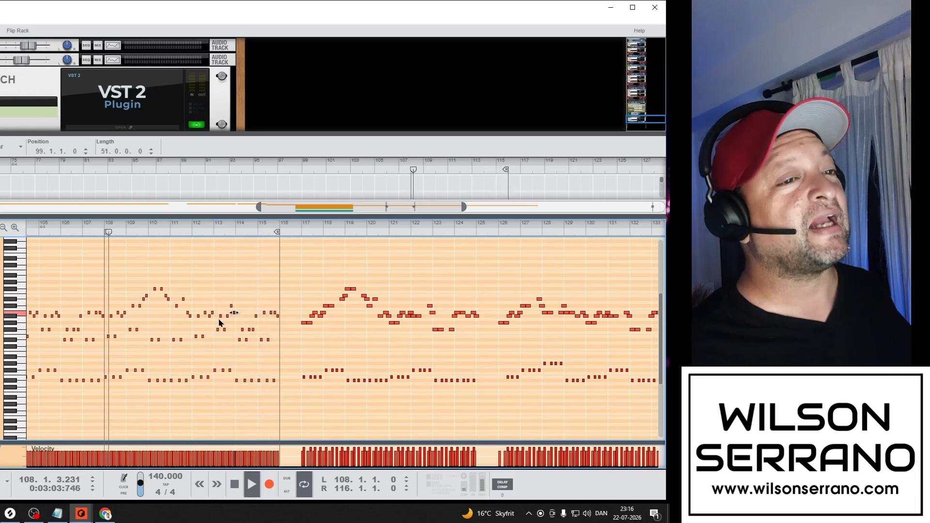
key(space)
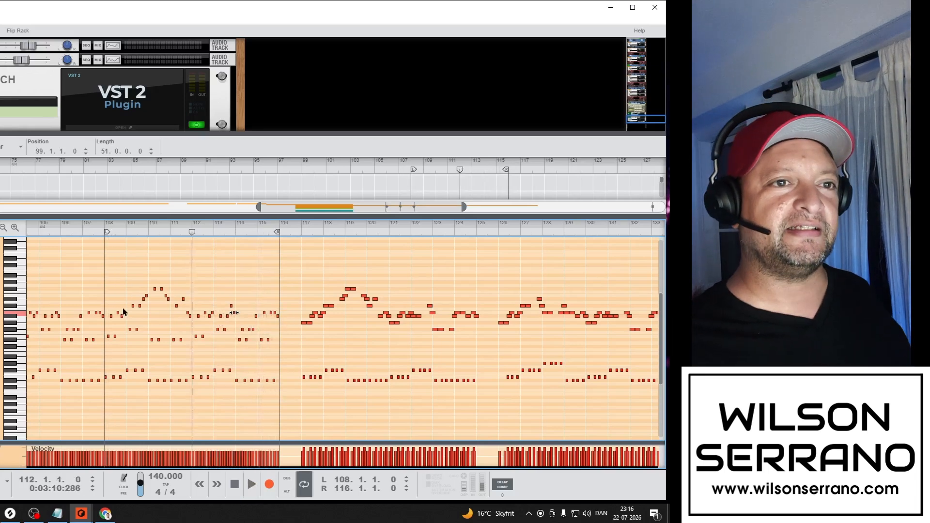
Move the loop start to bar 100 and play back the whole reworked sequence from there
scroll(124, 312, down, 3)
scroll(123, 312, up, 3)
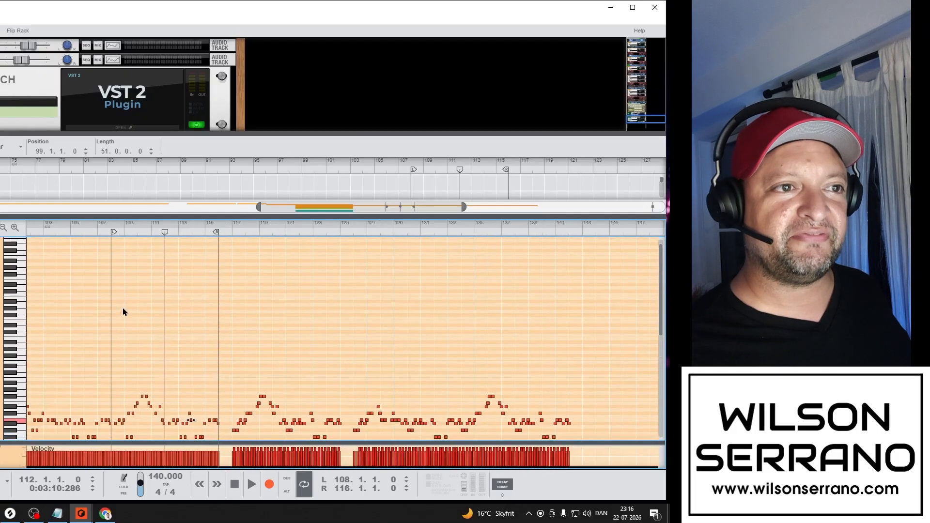
scroll(124, 312, down, 5)
scroll(124, 312, left, 4)
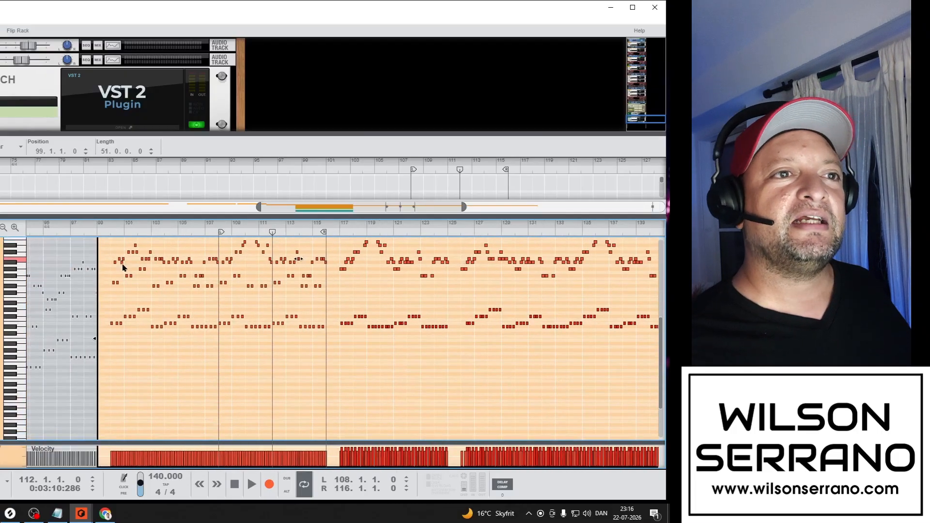
ctrl+click(111, 233)
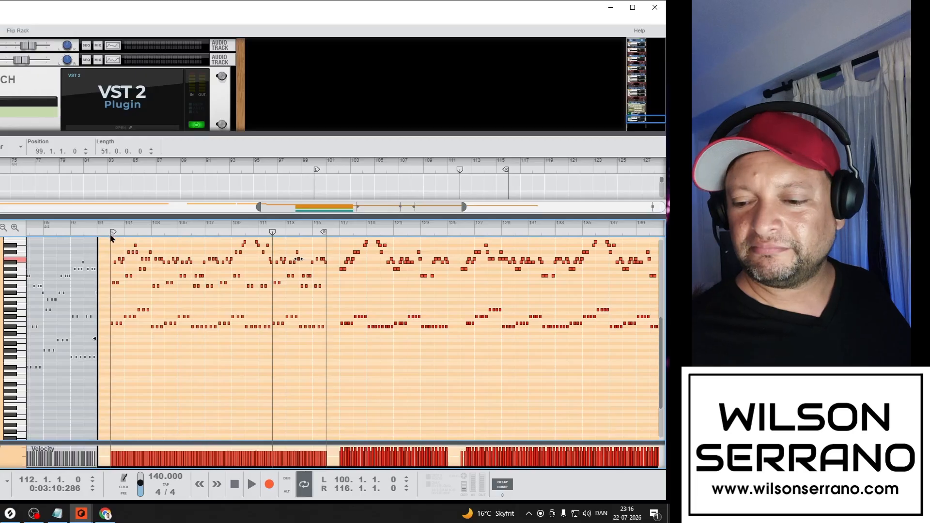
click(111, 236)
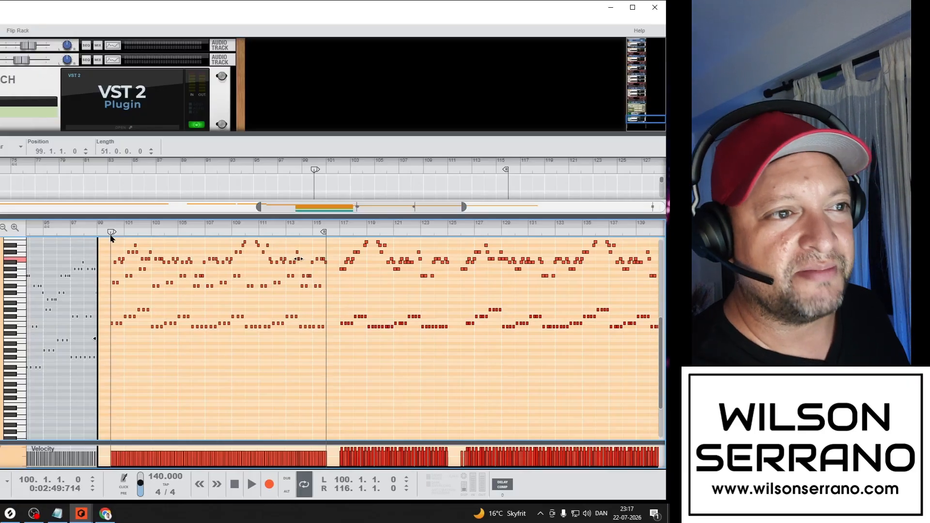
key(space)
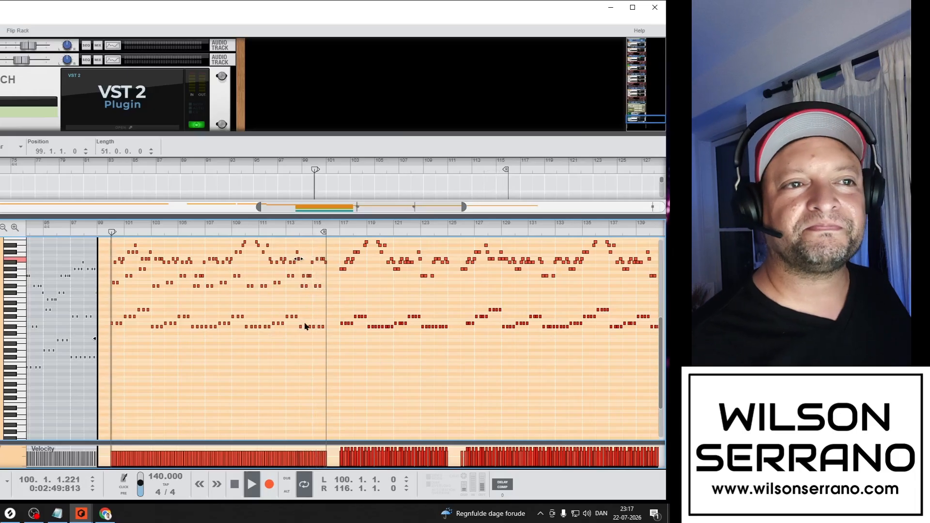
key(space)
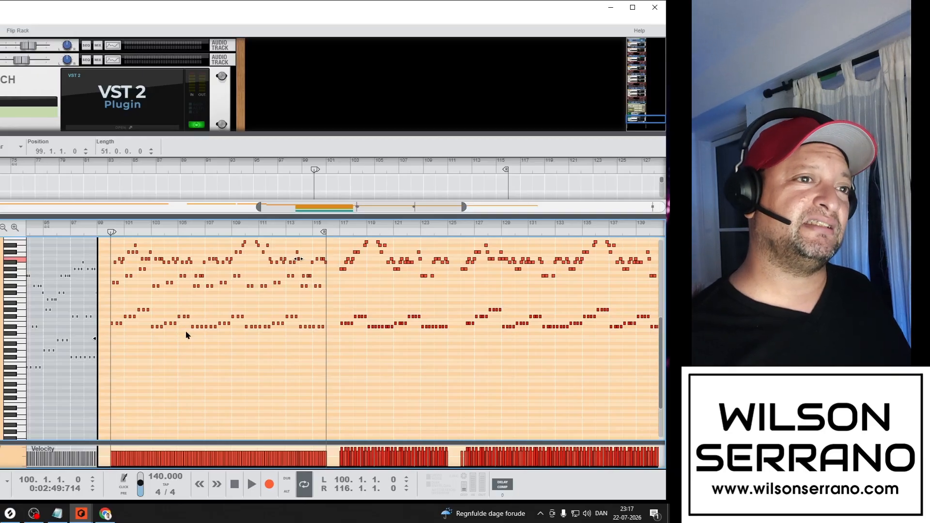
Return to the arrangement and split the long melody clip at bar 117
scroll(186, 335, up, 3)
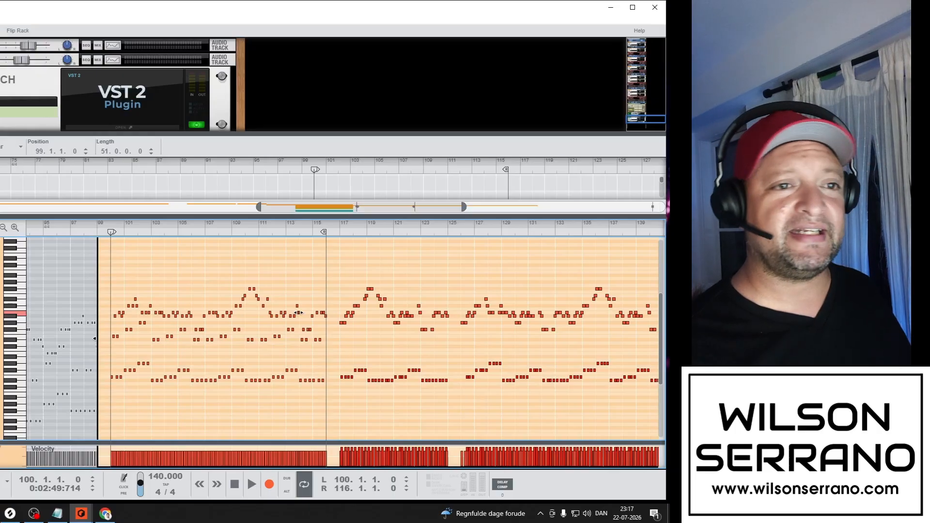
key(ctrl+e)
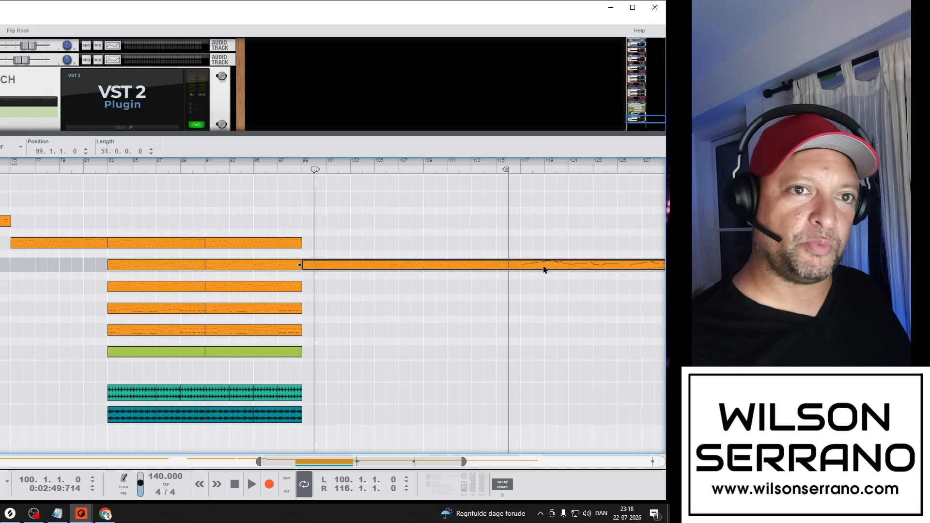
click(526, 266)
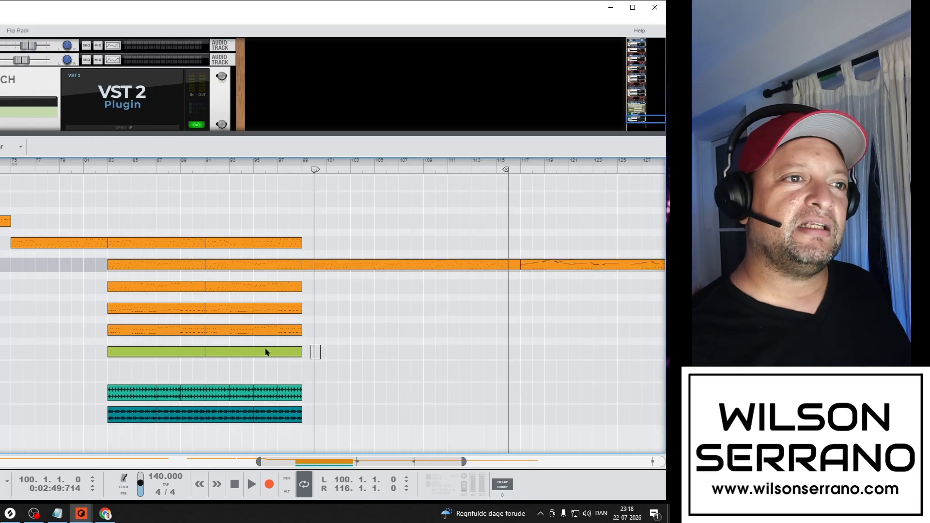
Copy the two green eight-bar clips from bar 83 to bar 100 on the same track
click(130, 352)
drag(127, 353, 333, 356)
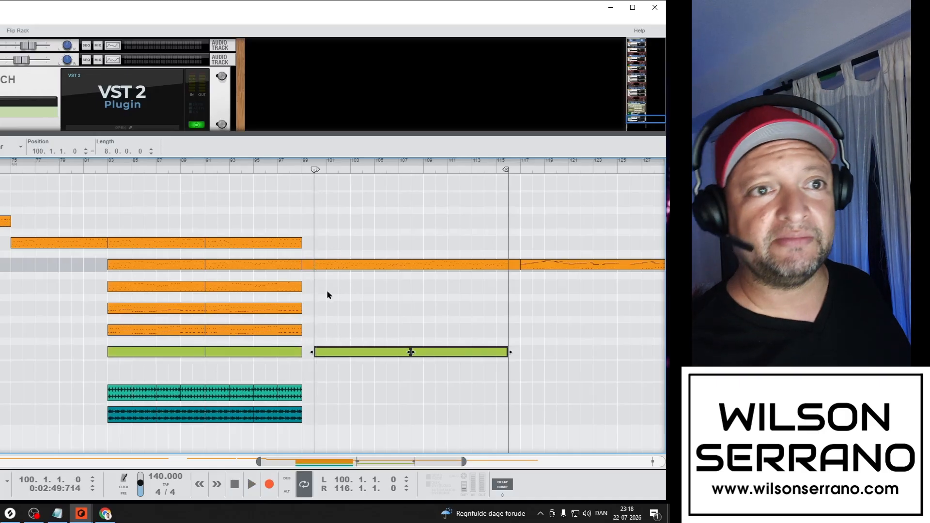
Copy all the low bass notes from bar 100 to bar 116 of the melody clip and return to the arrangement
double_click(335, 268)
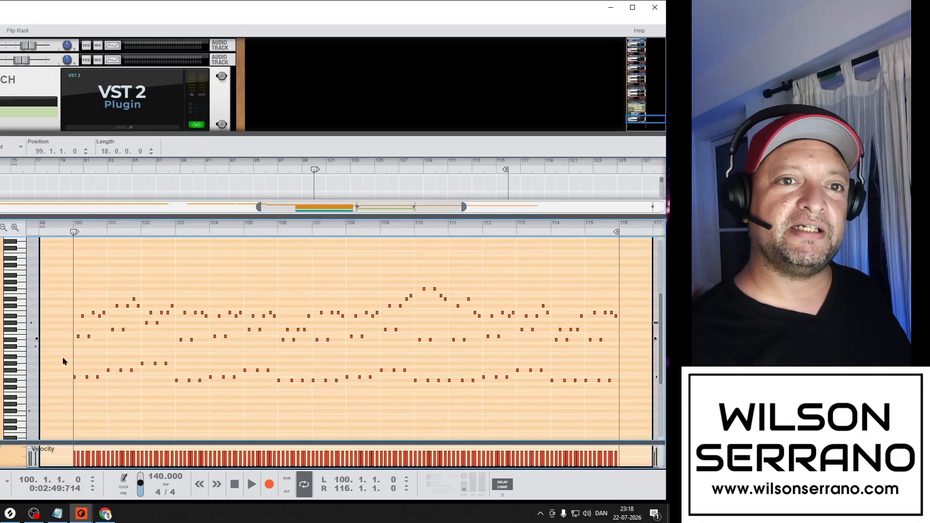
drag(63, 361, 619, 405)
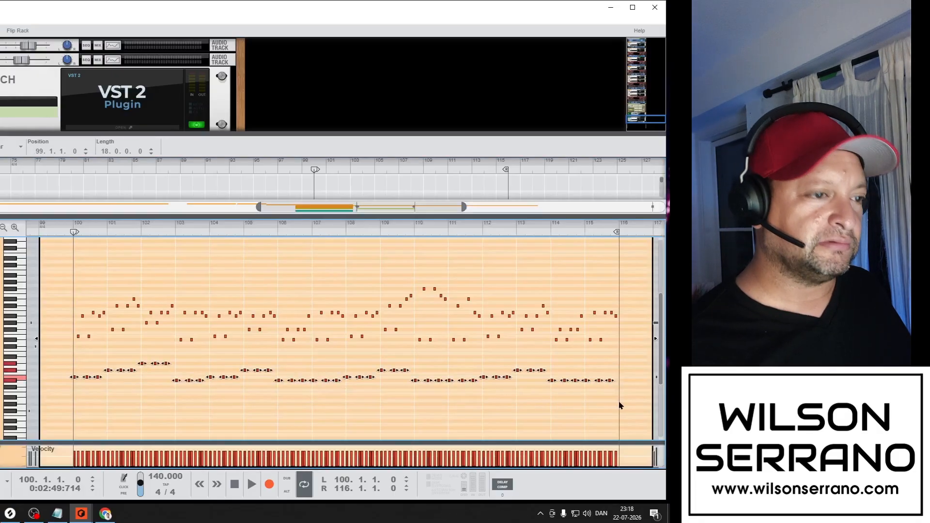
key(ctrl+c)
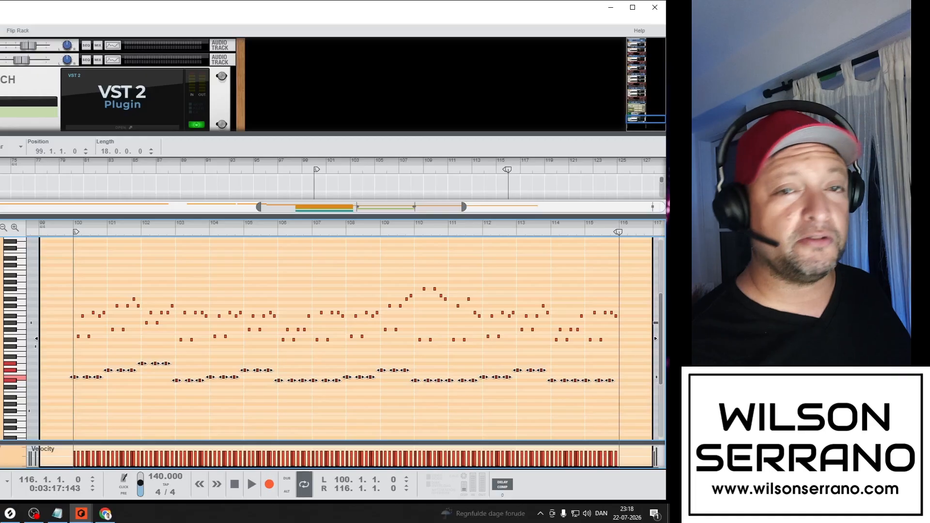
key(shift+Tab)
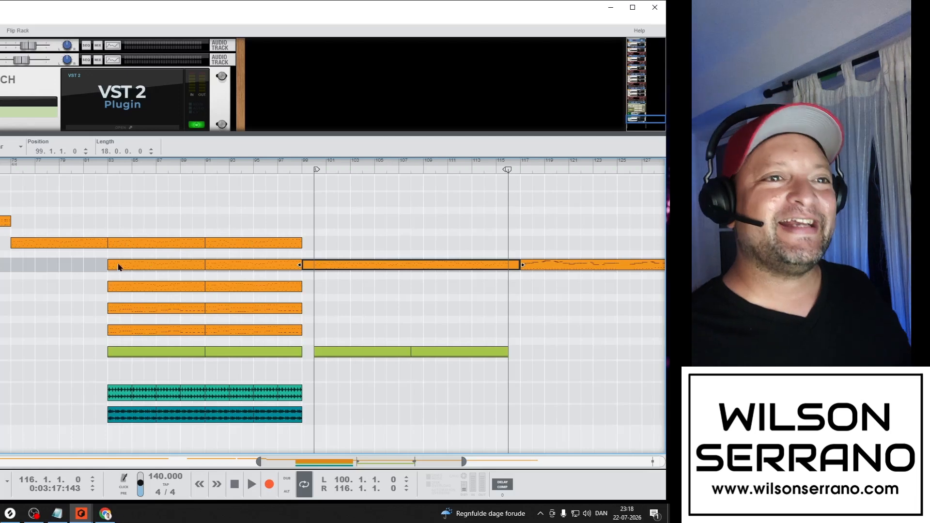
Play back the loop from bar 100, select the track two below the melody, and move the playback position to bar 83
key(space)
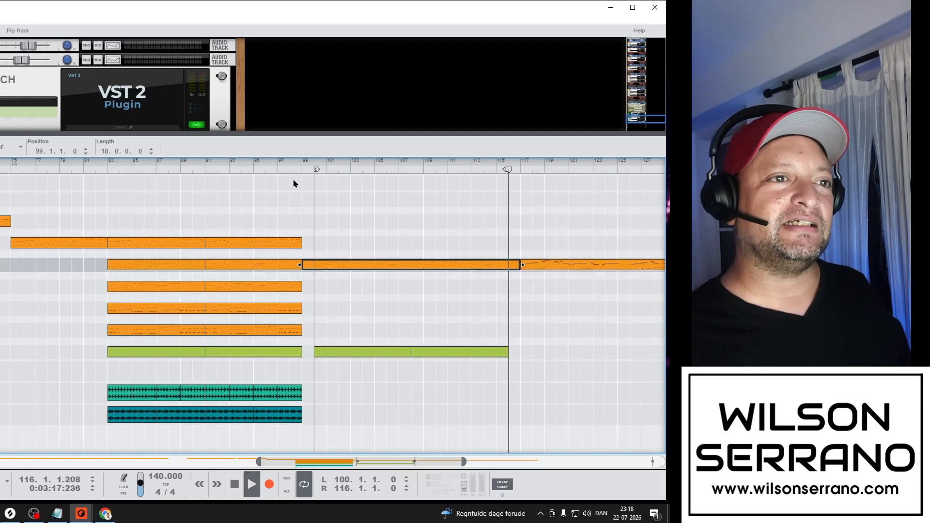
key(space)
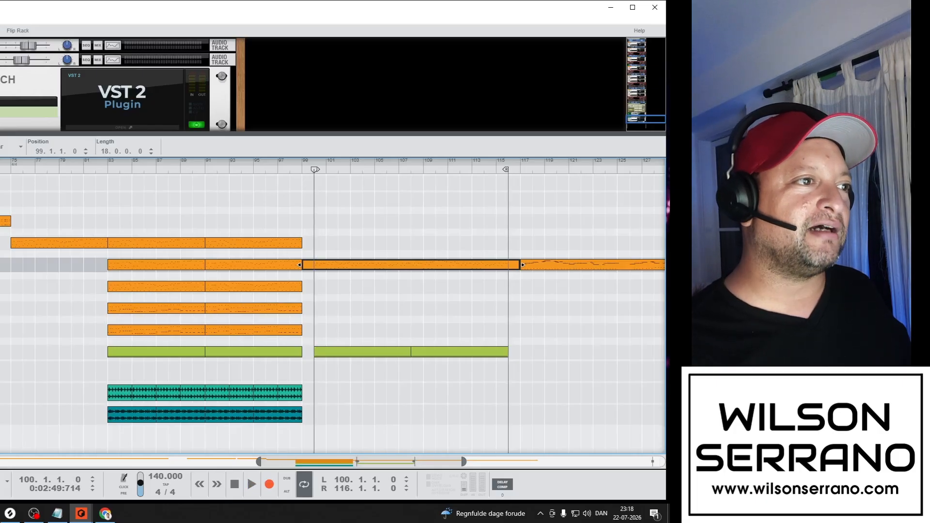
click(5, 308)
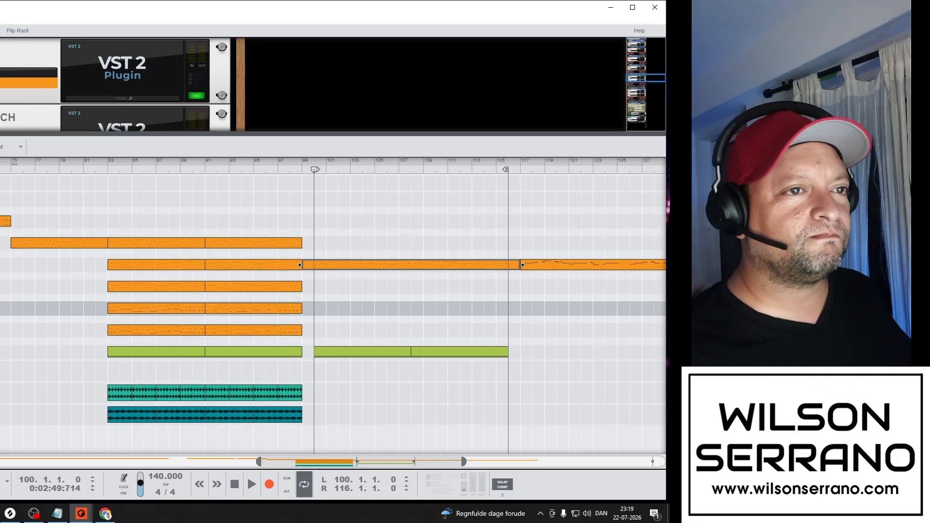
key(space)
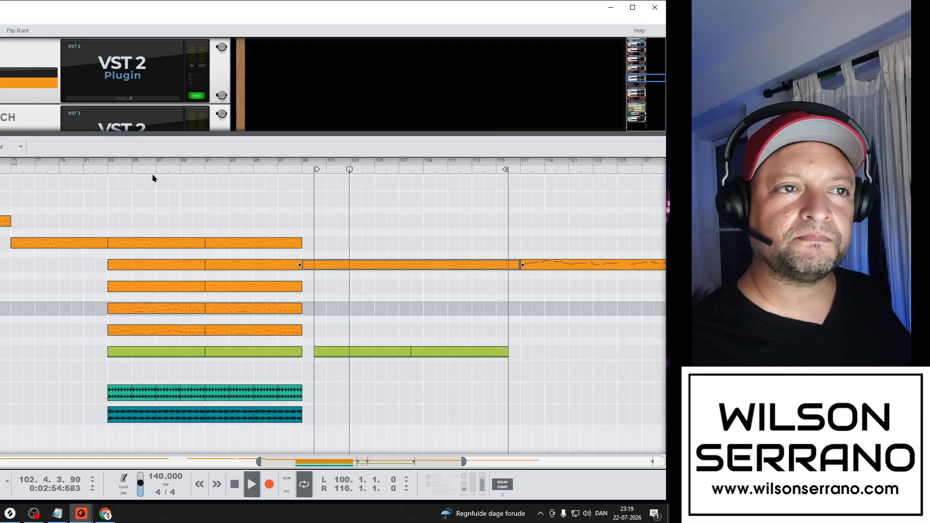
key(space)
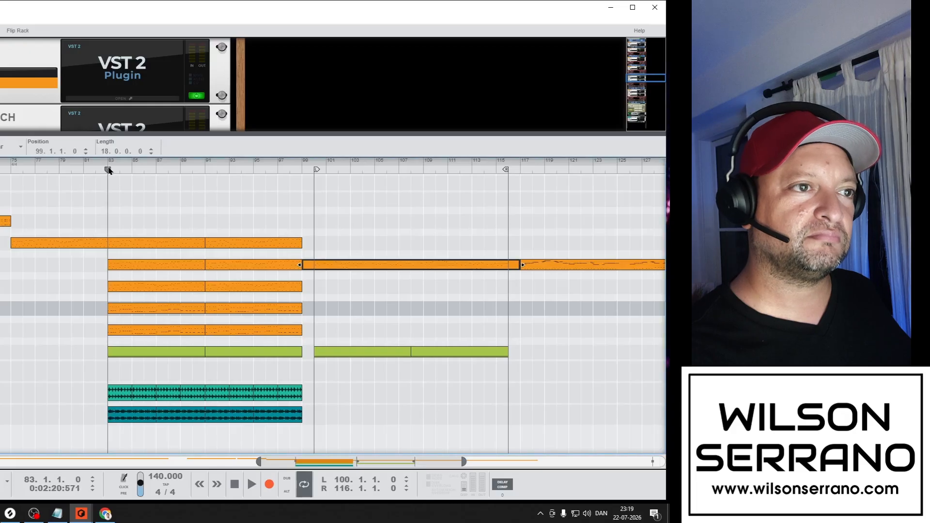
click(107, 168)
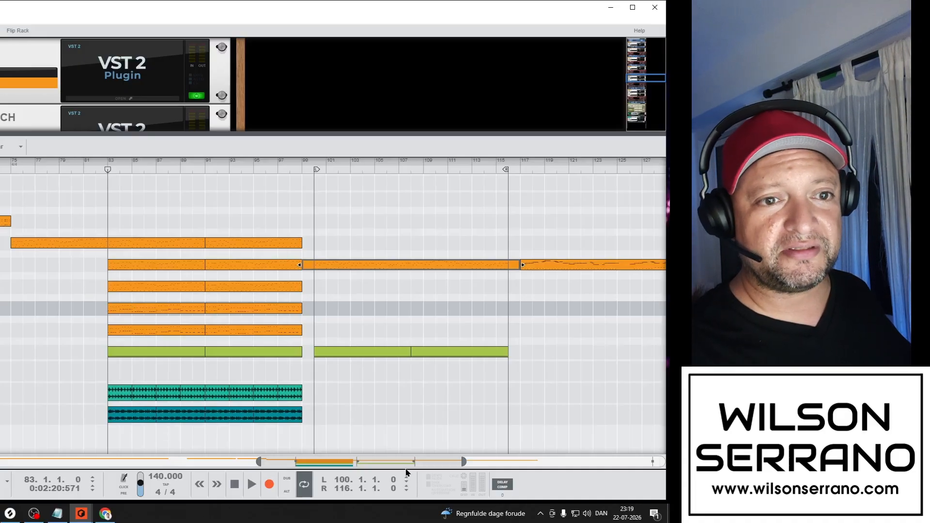
Copy the first clip on the track two below the melody from bar 83 to bar 100
drag(401, 462, 370, 472)
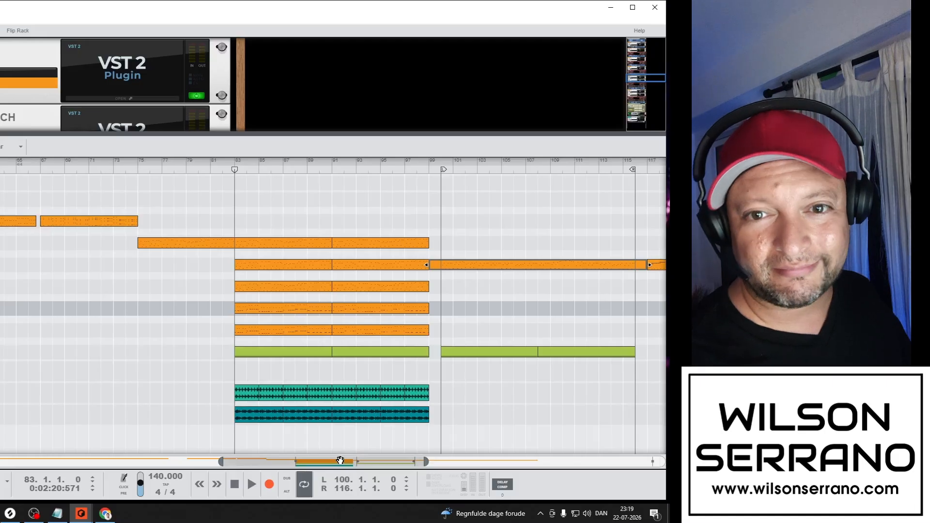
drag(341, 461, 394, 461)
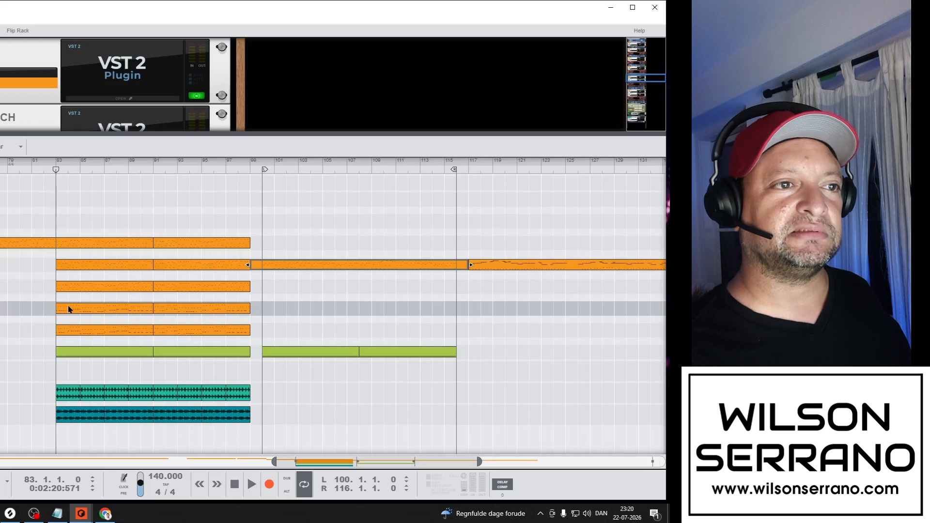
drag(69, 309, 272, 307)
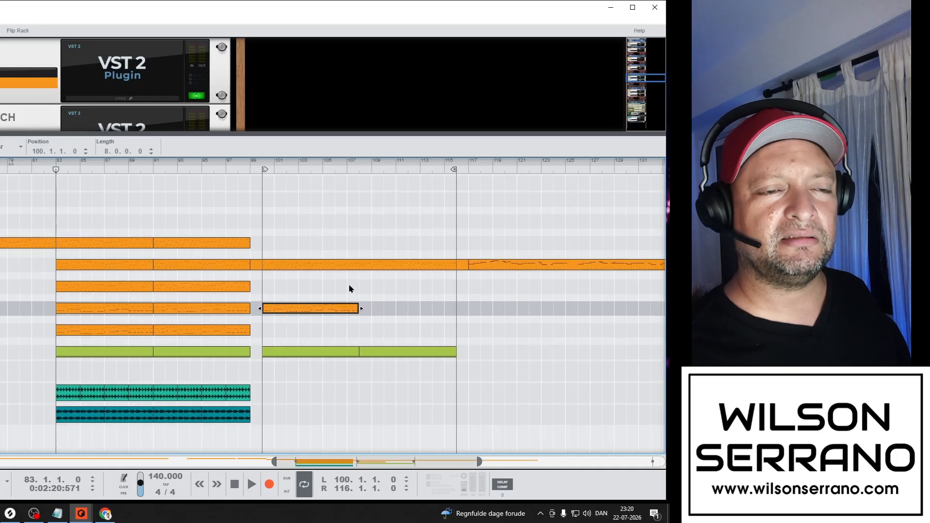
Paste the copied bass notes into the new bar 100 clip, starting at bar 109
double_click(319, 308)
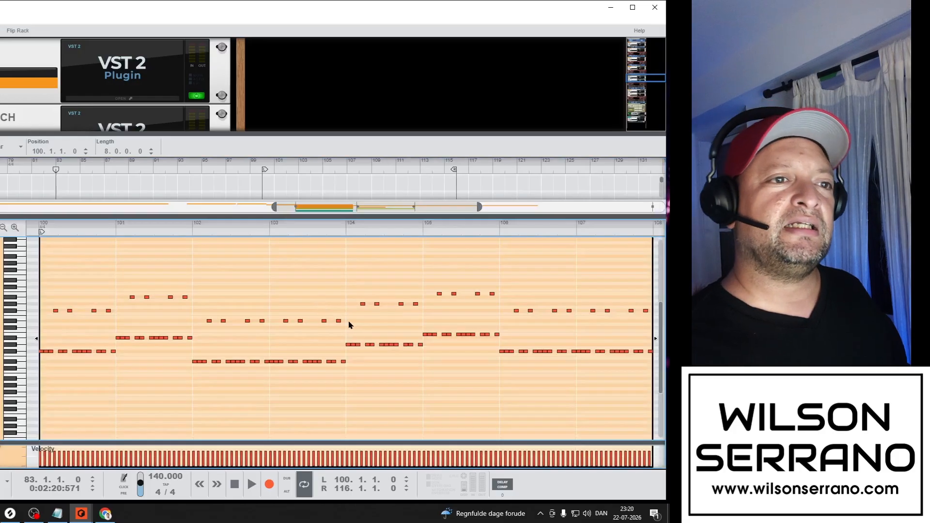
scroll(348, 324, down, 2)
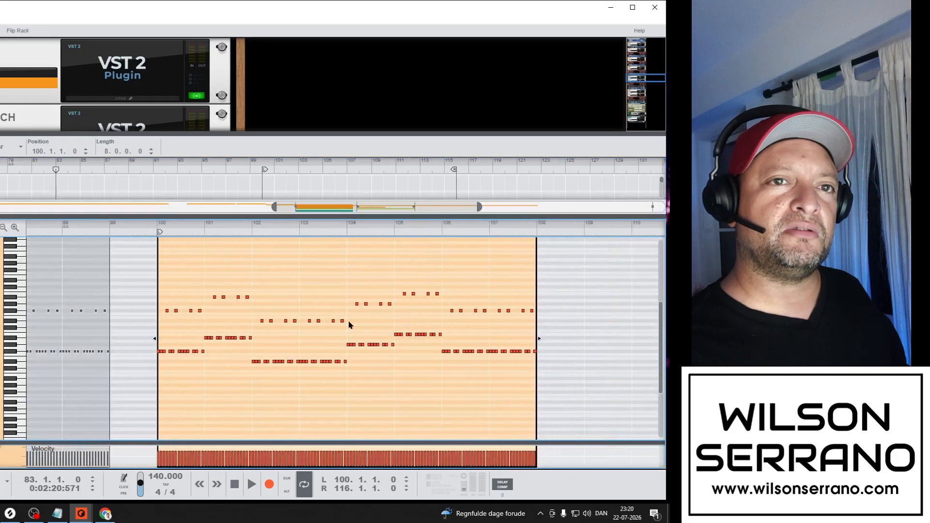
click(584, 234)
key(ctrl+v)
scroll(552, 269, down, 1)
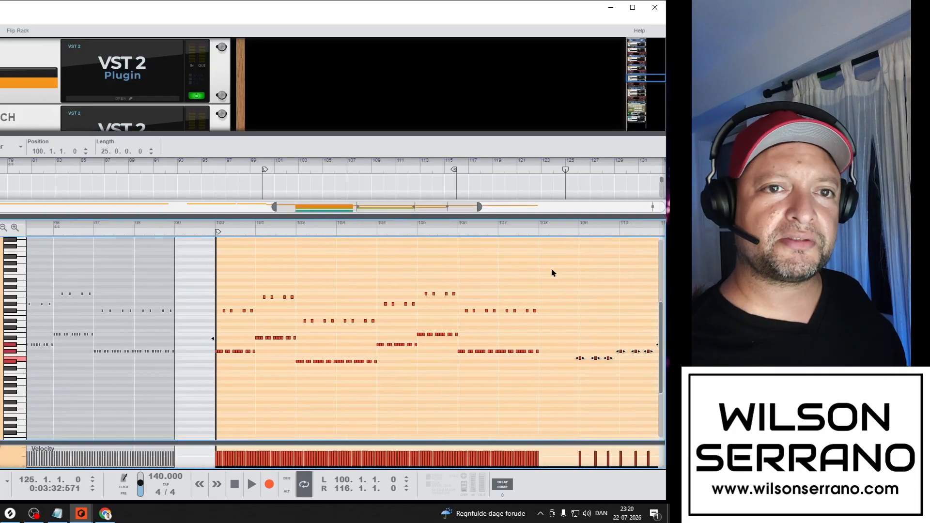
Set the loop end to bar 101 and play back bar 100 in the clip editor and in the arrangement
scroll(551, 269, down, 2)
drag(550, 265, 670, 283)
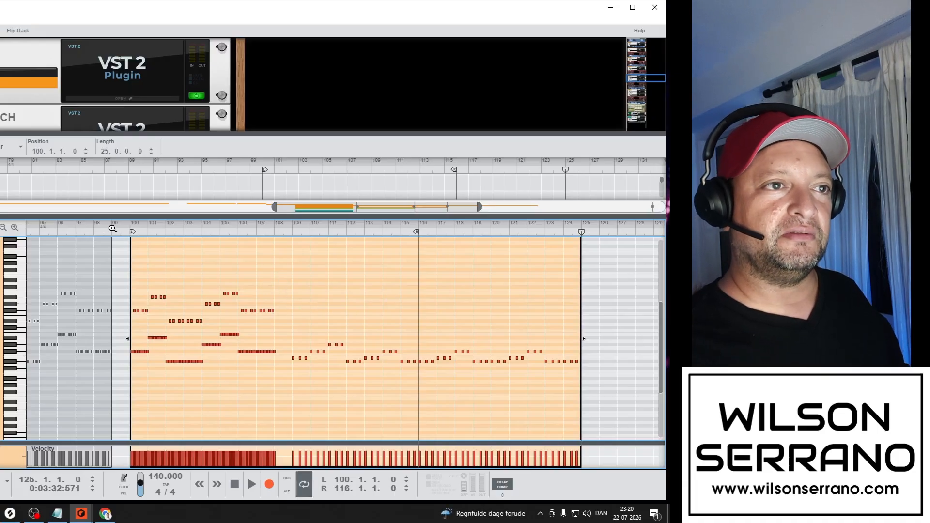
ctrl+click(148, 233)
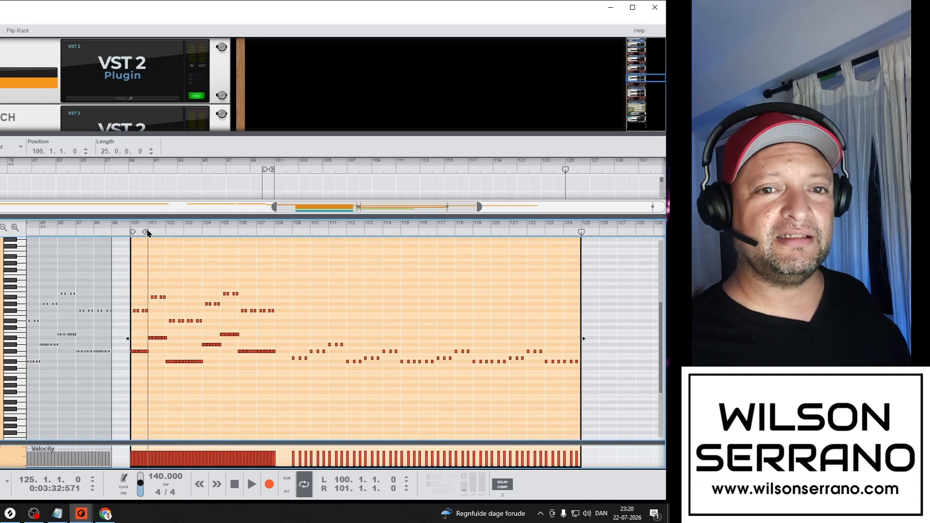
key(space)
key(space)
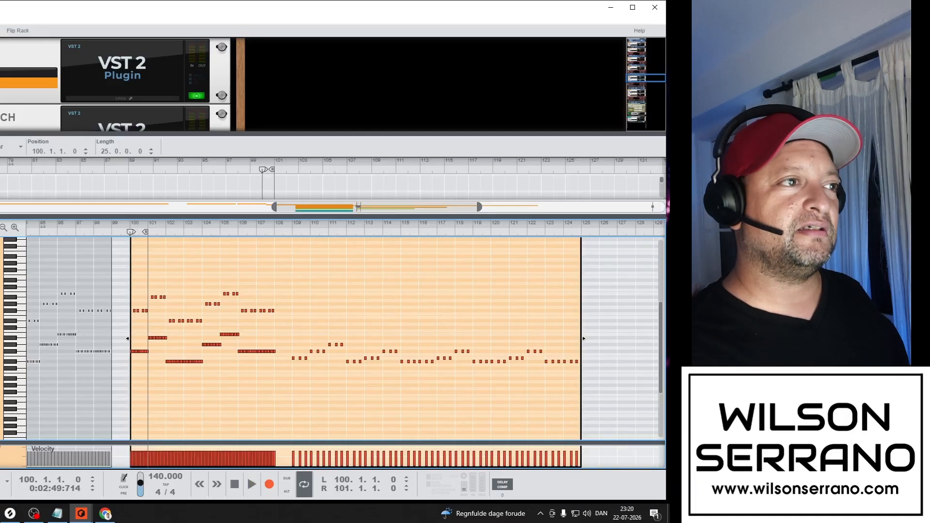
key(shift+Tab)
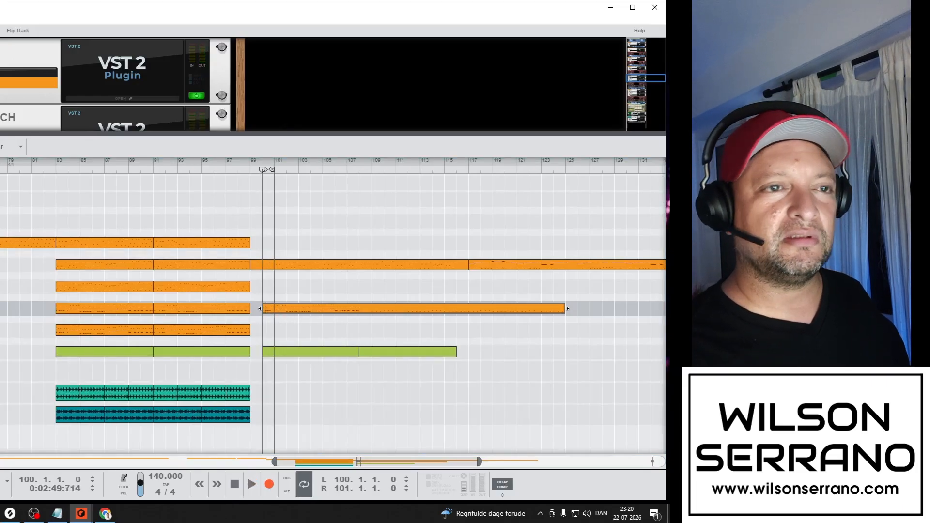
key(space)
key(space)
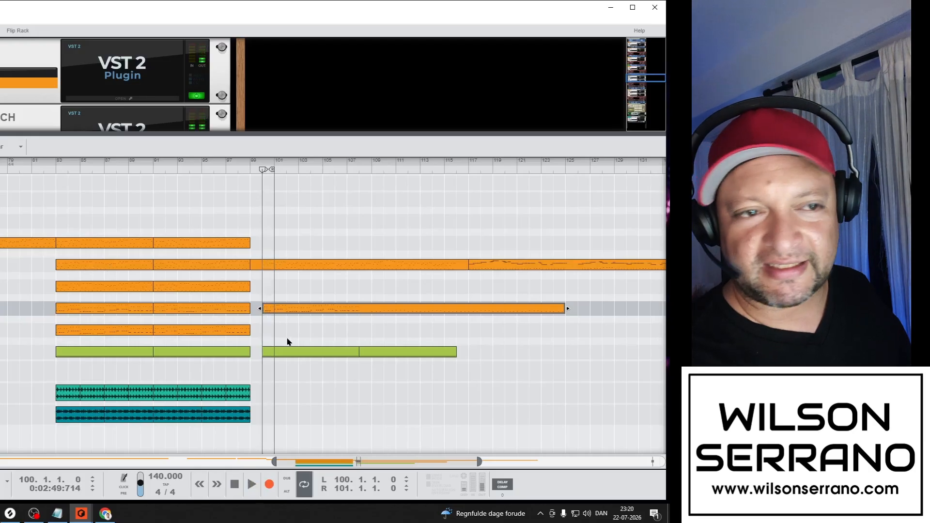
Transpose all the bar 100 notes in the new clip down two semitones and play back the one-bar loop
double_click(281, 311)
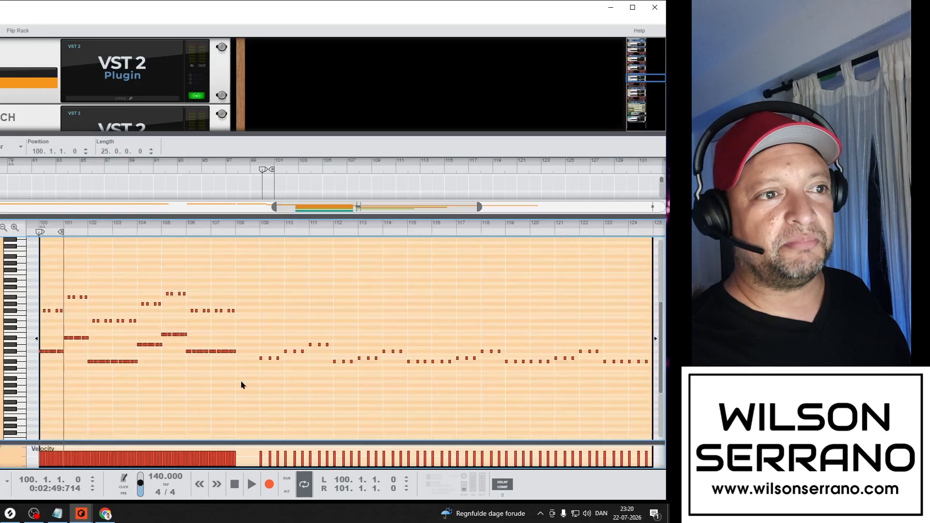
click(21, 348)
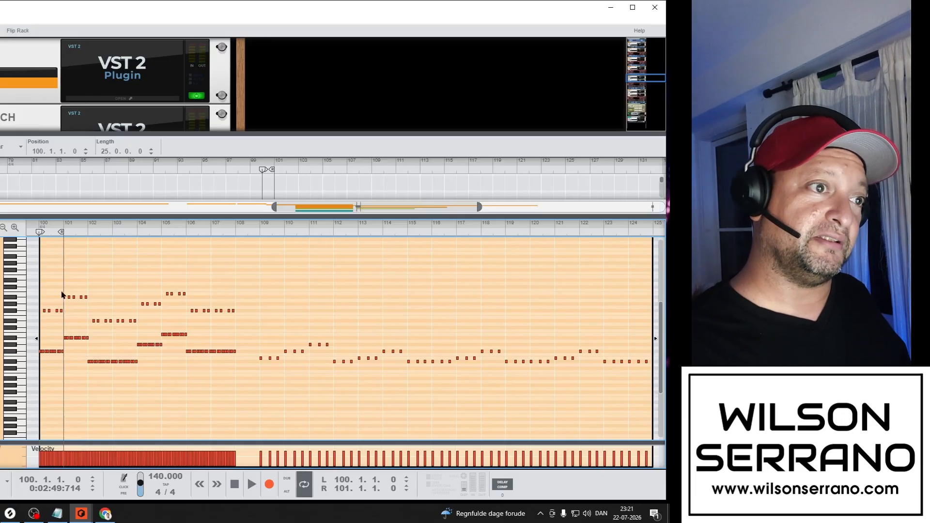
drag(64, 297, 27, 359)
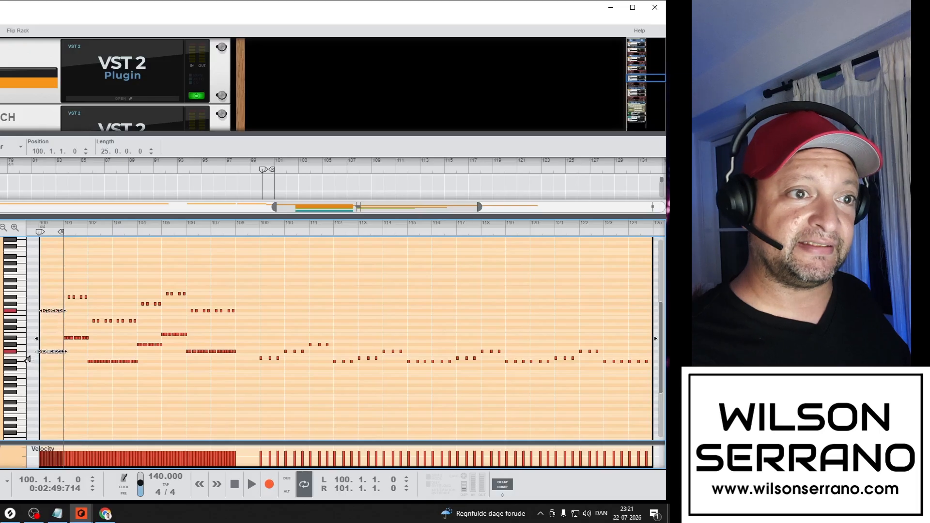
key(Down)
key(Down)
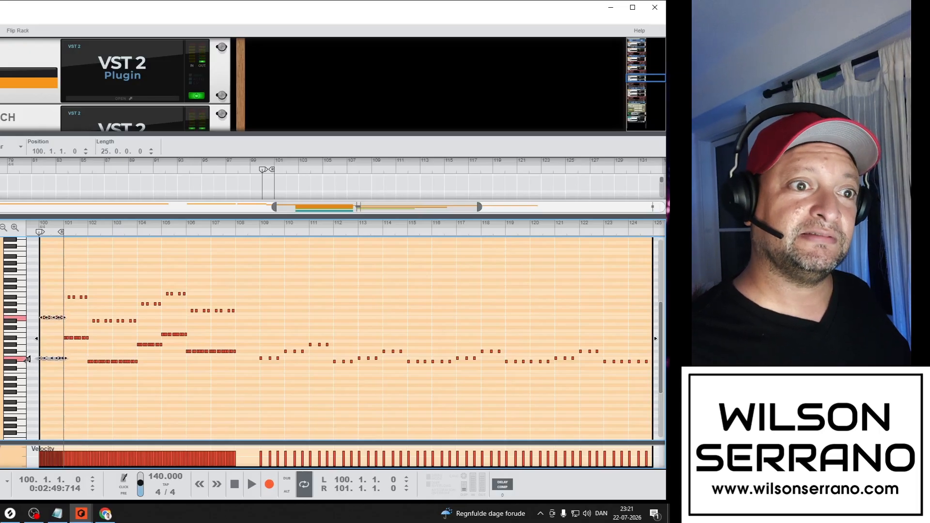
key(space)
key(space)
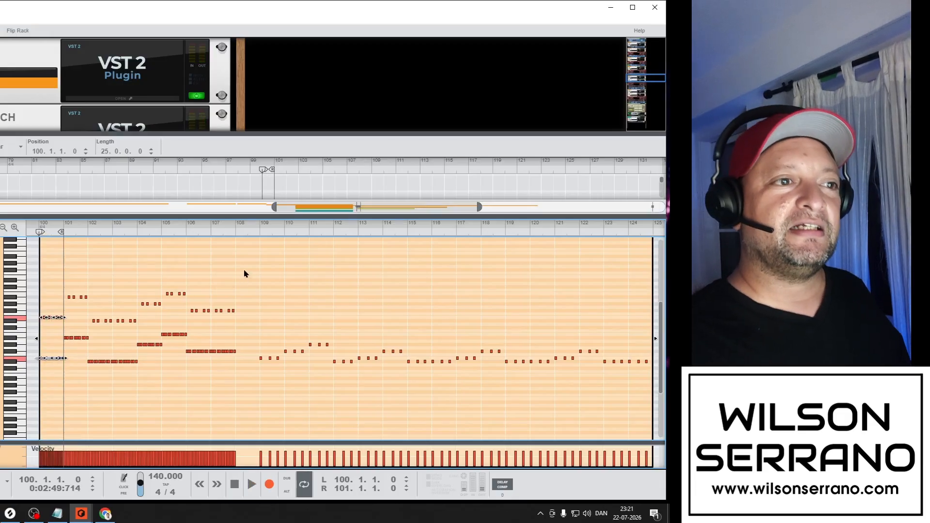
Delete the old notes from bar 101 up to bar 108, keeping the transposed bar 100 pattern and the reference bass notes
drag(243, 269, 71, 367)
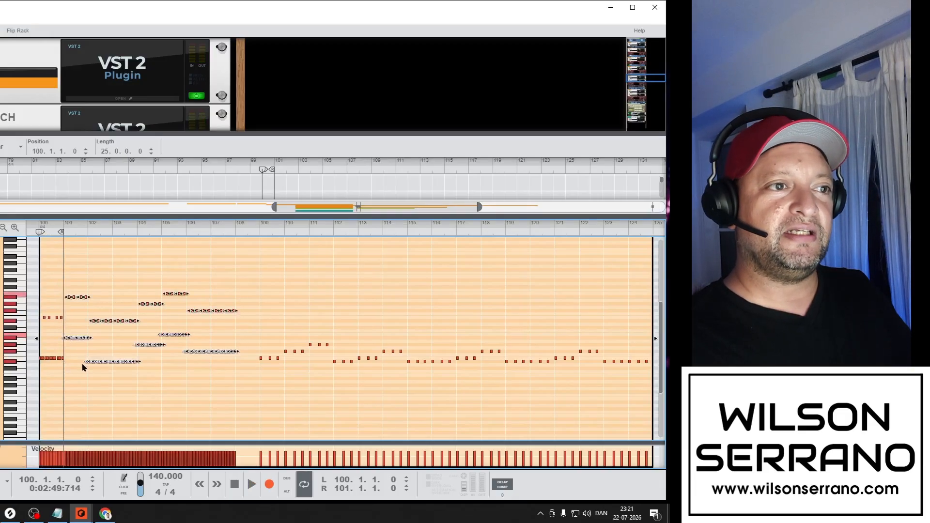
key(Delete)
drag(85, 335, 41, 342)
key(Delete)
Duplicate the bar 100 pattern into bars 101 and 102, raising each copy two semitones above the previous one
drag(109, 303, 10, 373)
key(ctrl+d)
key(Up)
key(Up)
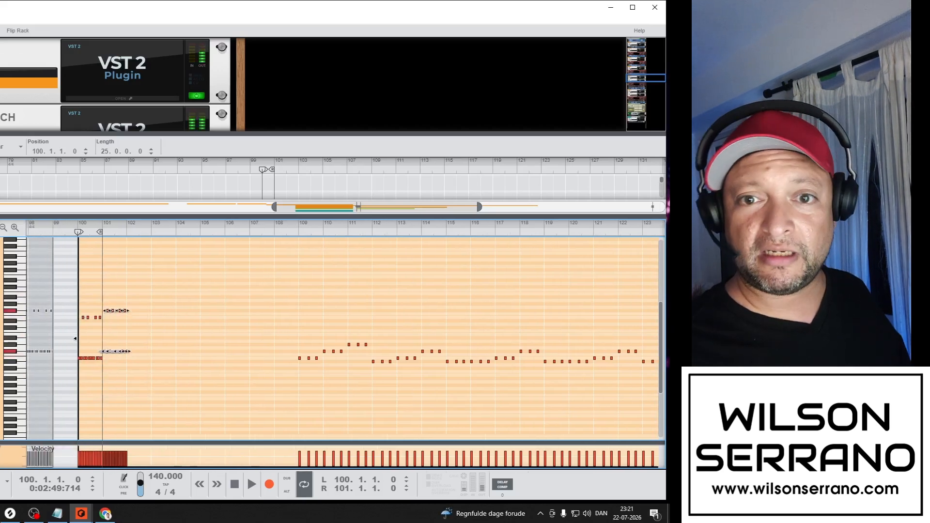
key(ctrl+d)
key(Up)
key(Up)
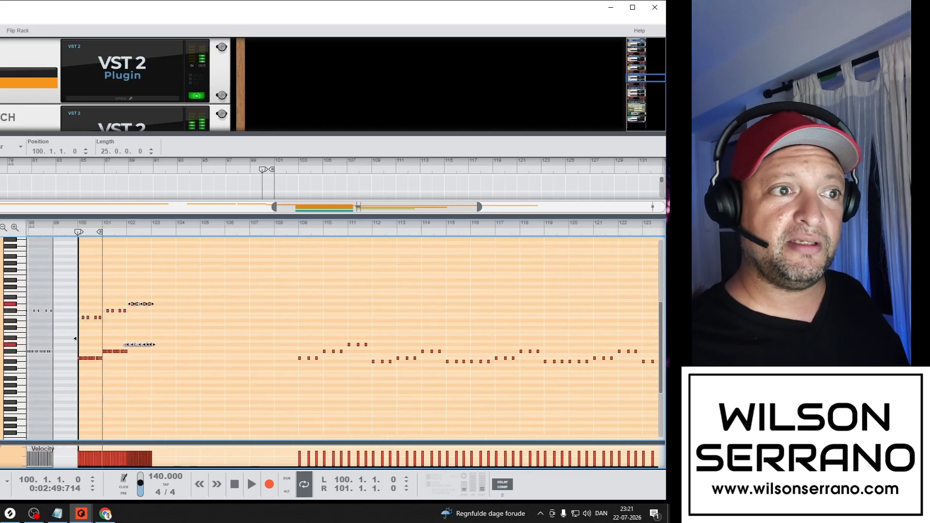
Duplicate the pattern into bar 103 five semitones lower, then into bar 104 one semitone higher than that
key(ctrl+d)
key(Down)
key(Down)
key(Down)
key(Down)
key(Down)
key(ctrl+d)
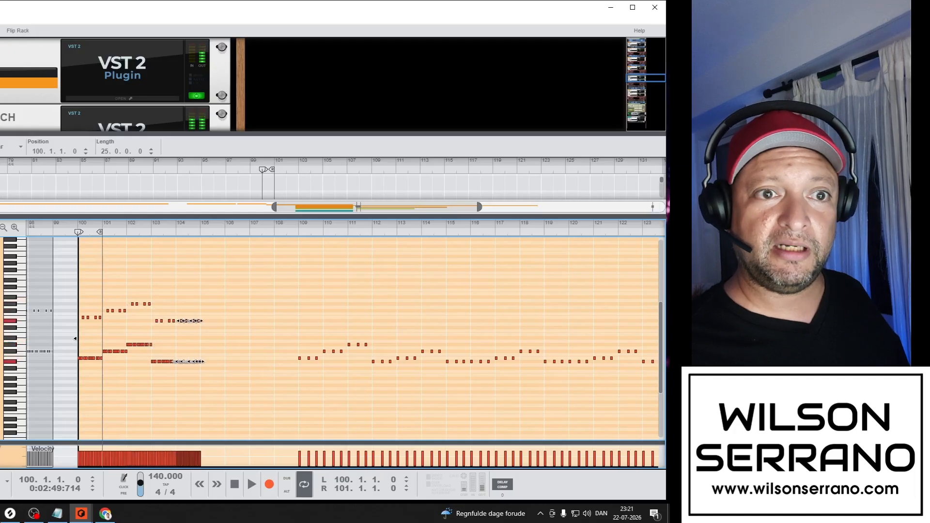
key(Up)
Duplicate the pattern into bar 105 two semitones higher and bar 106 three semitones lower, and repeat bar 106 in bar 107
key(ctrl+d)
key(Up)
key(Up)
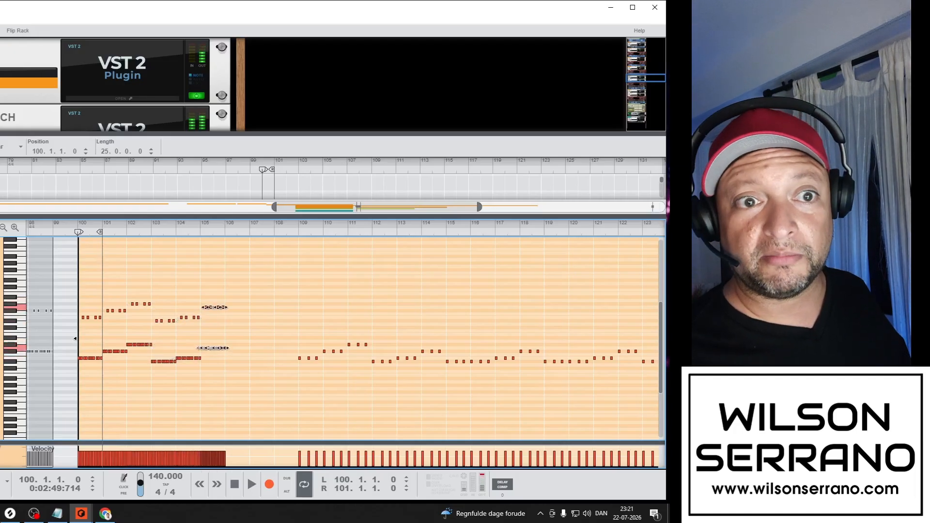
key(ctrl+d)
key(Down)
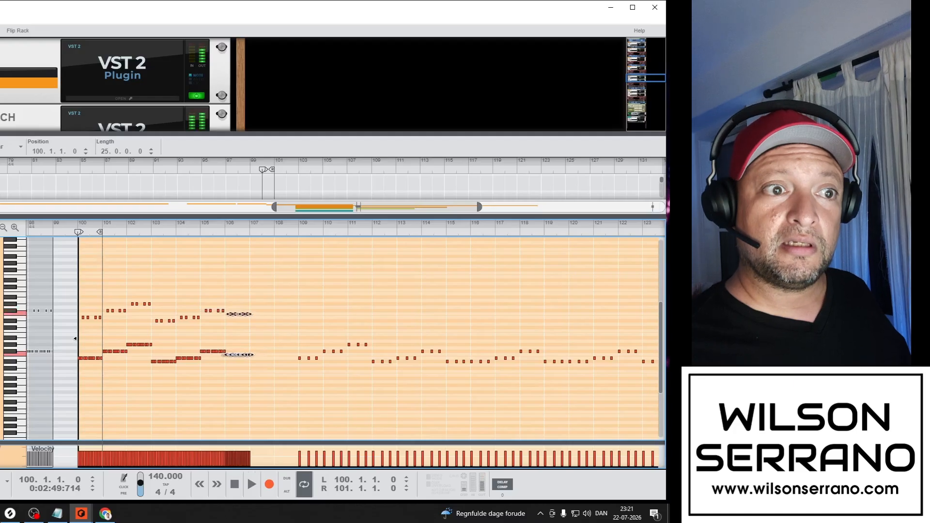
key(Down)
key(ctrl+d)
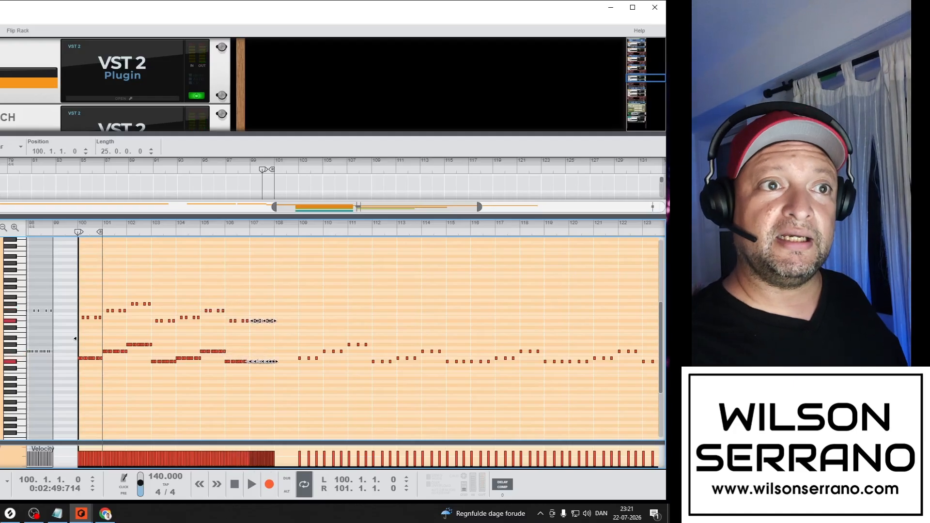
Extend the loop end to bar 108, play back the rebuilt pattern, and return to the arrangement
alt+click(276, 233)
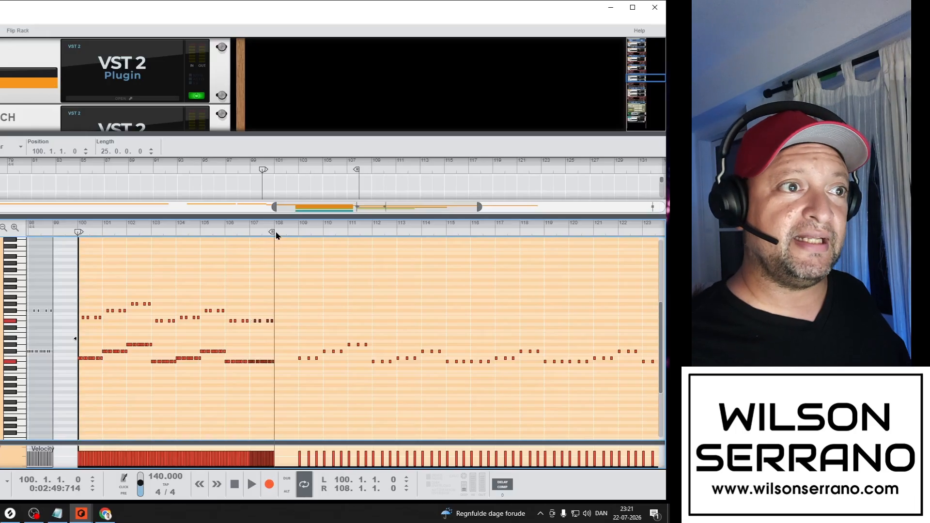
key(space)
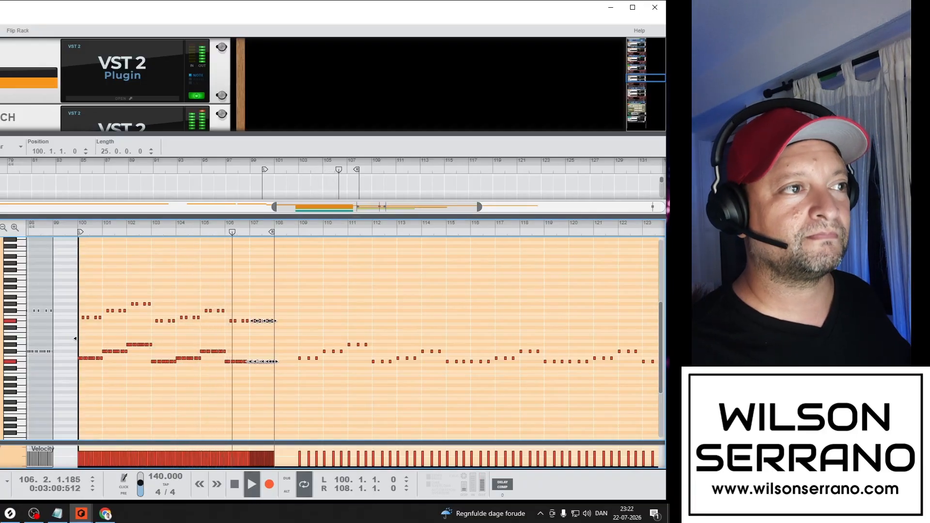
key(Escape)
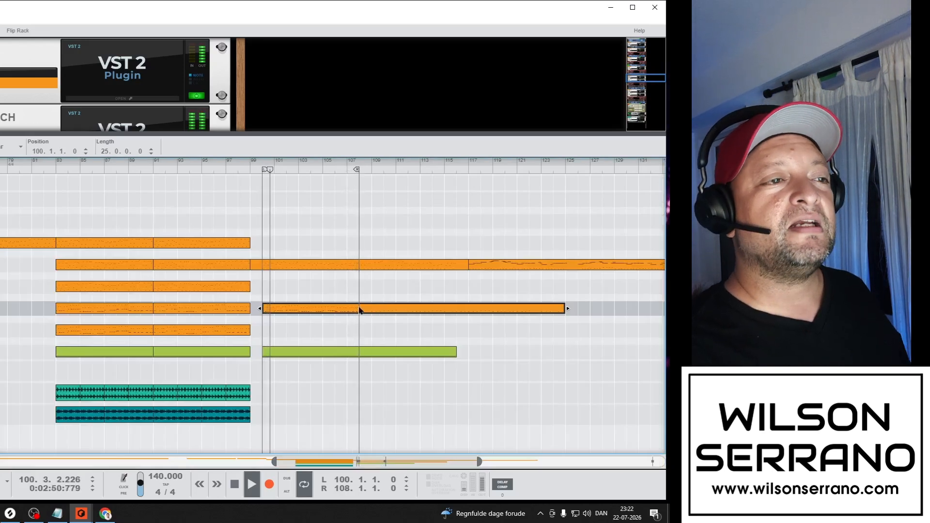
key(space)
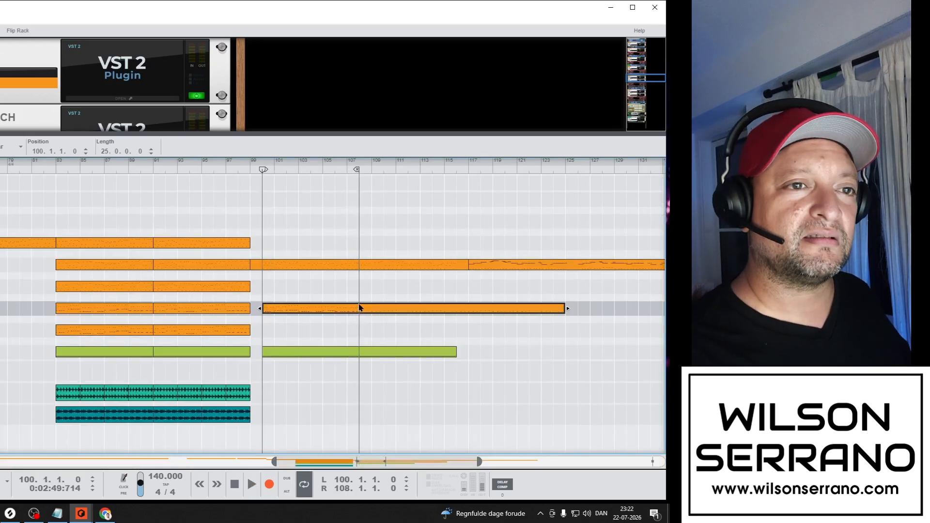
Delete the pasted reference bass notes from bar 109 to bar 125 of the new clip
double_click(365, 312)
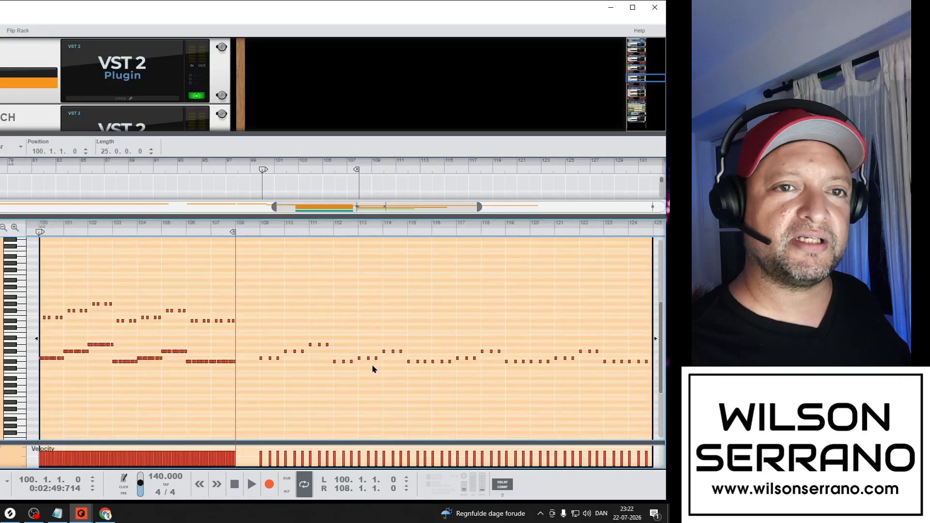
scroll(373, 369, down, 1)
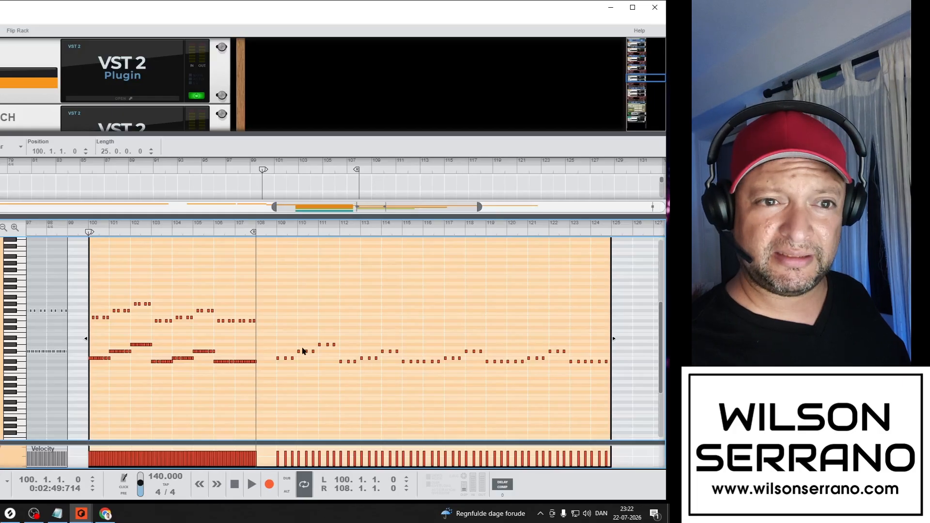
drag(268, 313, 604, 406)
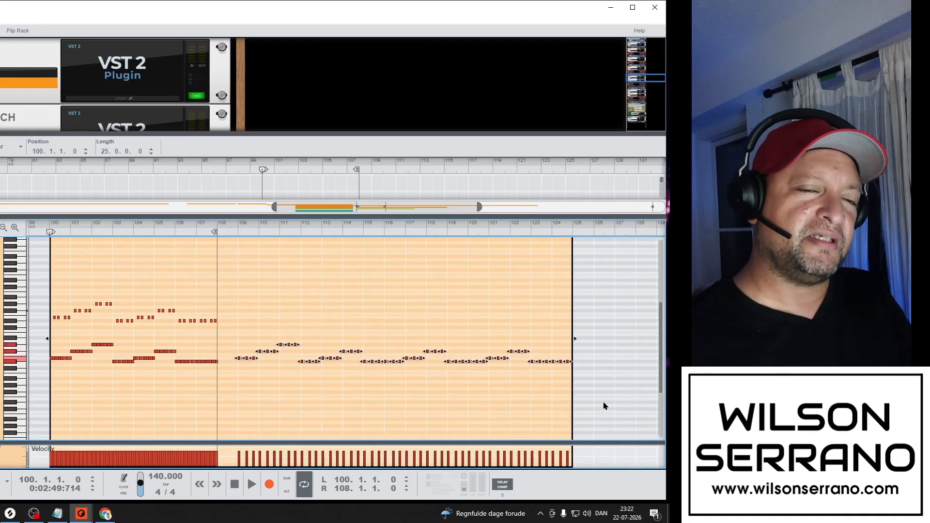
key(Delete)
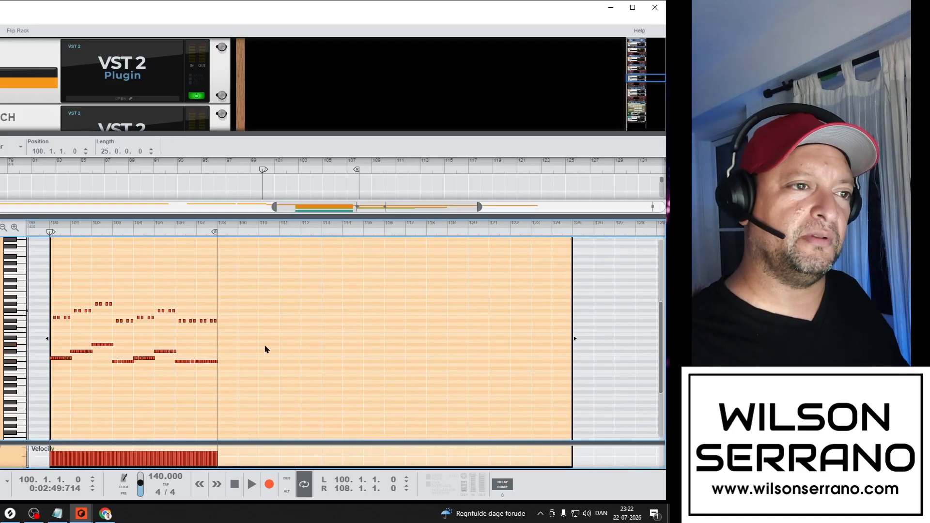
Duplicate the notes of bars 104 to 107 twice so the pattern continues up to bar 116
drag(263, 339, 175, 374)
drag(239, 269, 137, 381)
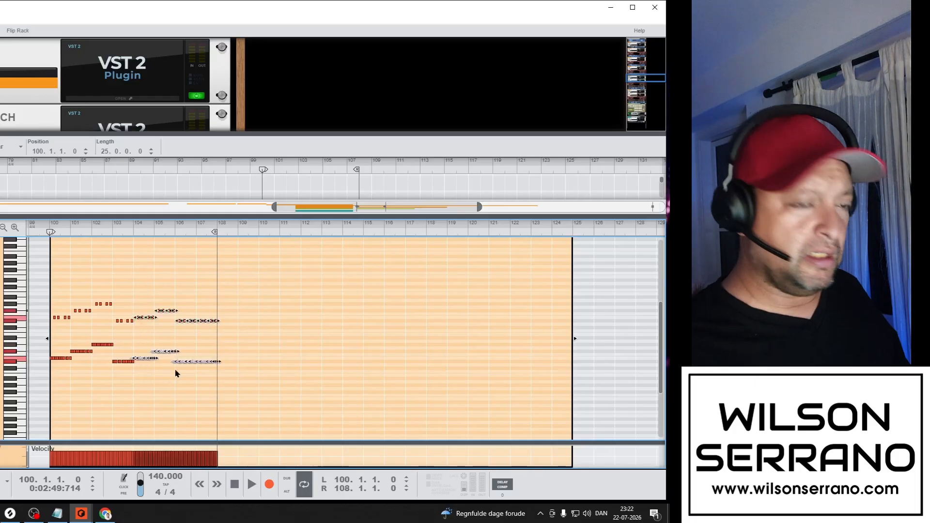
key(ctrl+d)
key(ctrl+d)
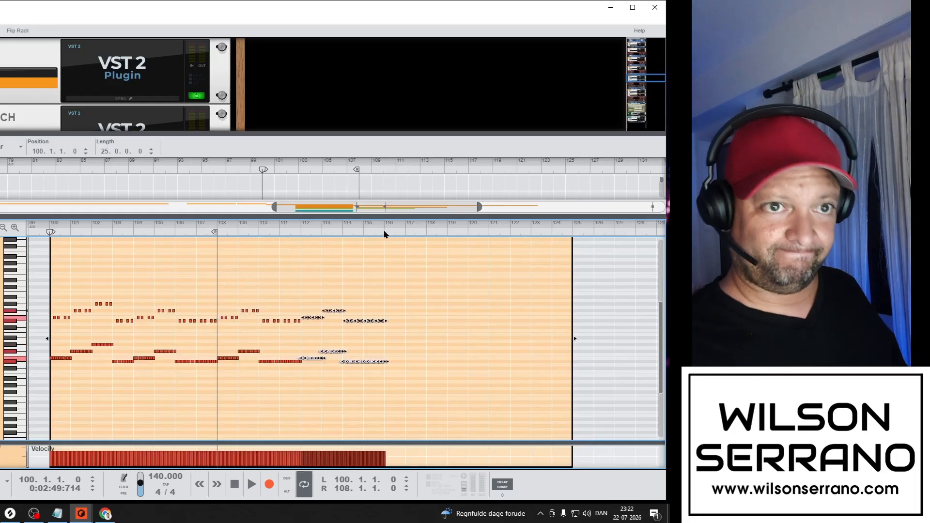
Set the loop end to bar 116, play back the full section, and return to the arrangement
alt+click(383, 232)
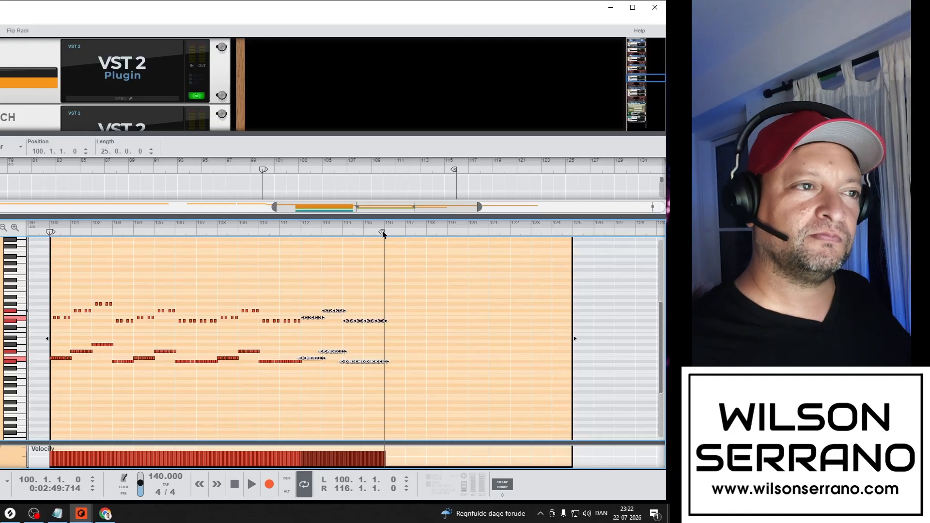
key(space)
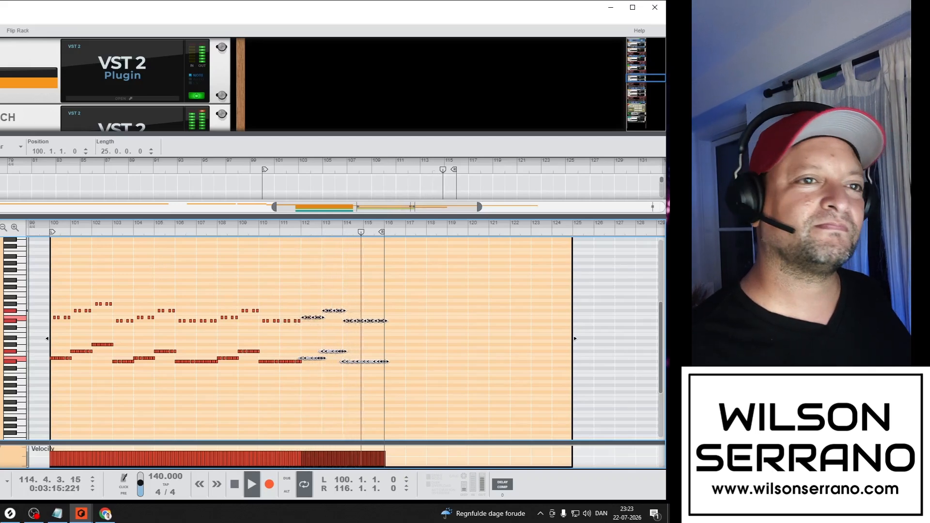
key(shift+Tab)
key(space)
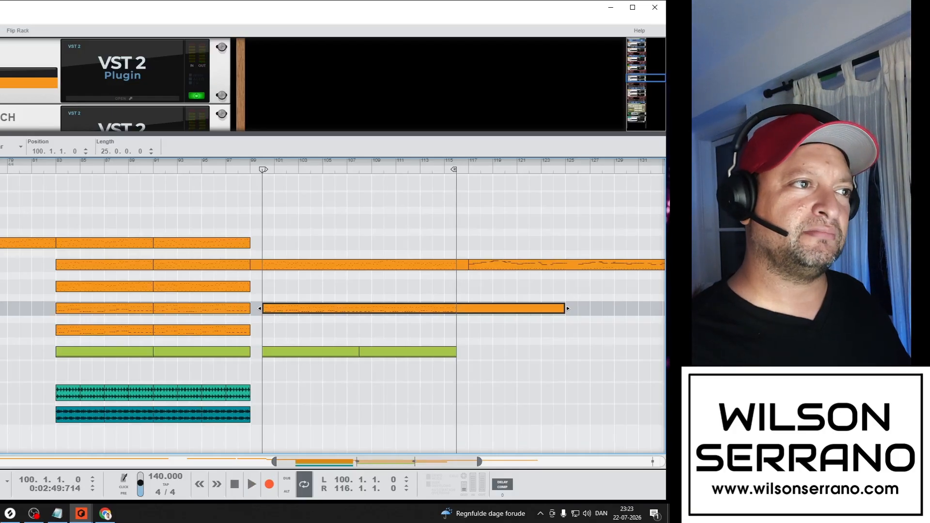
Copy the melody clip onto the track above as a 16-bar clip starting at bar 100 and play it back
click(367, 266)
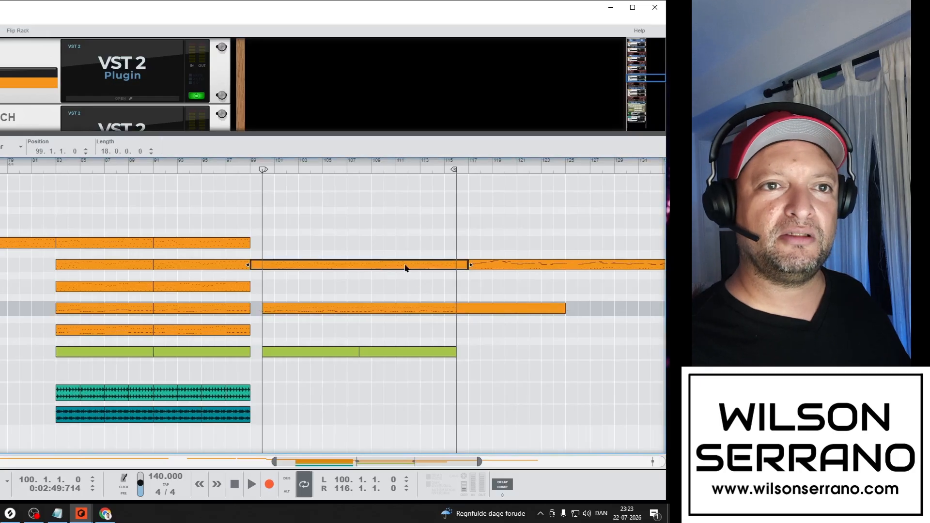
click(340, 274)
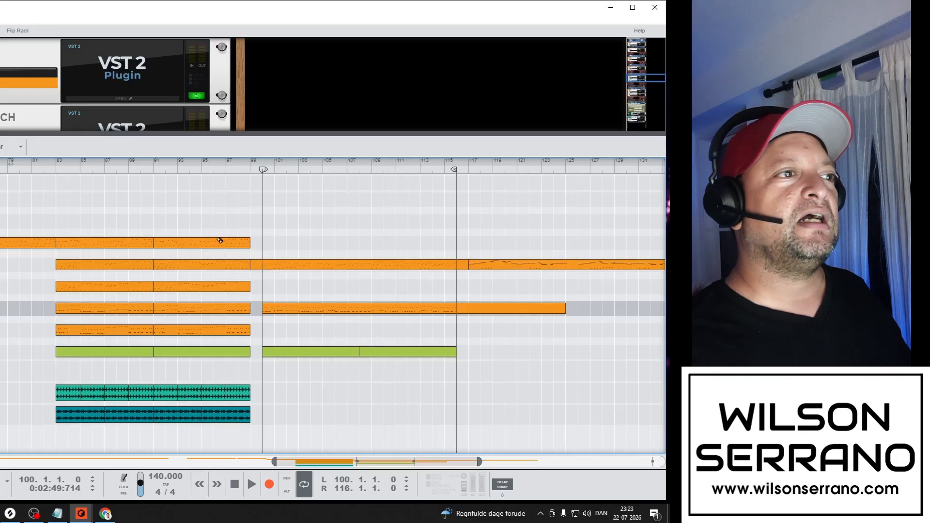
click(1, 265)
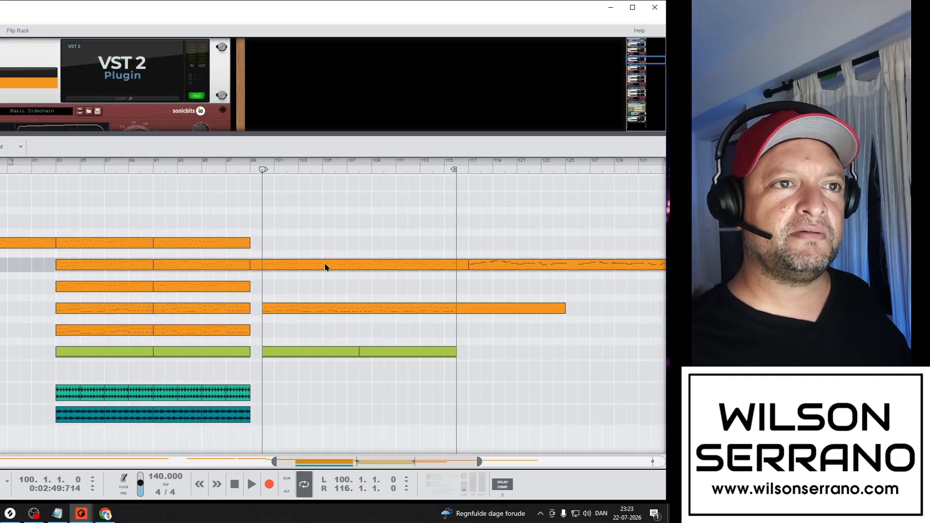
drag(325, 267, 325, 246)
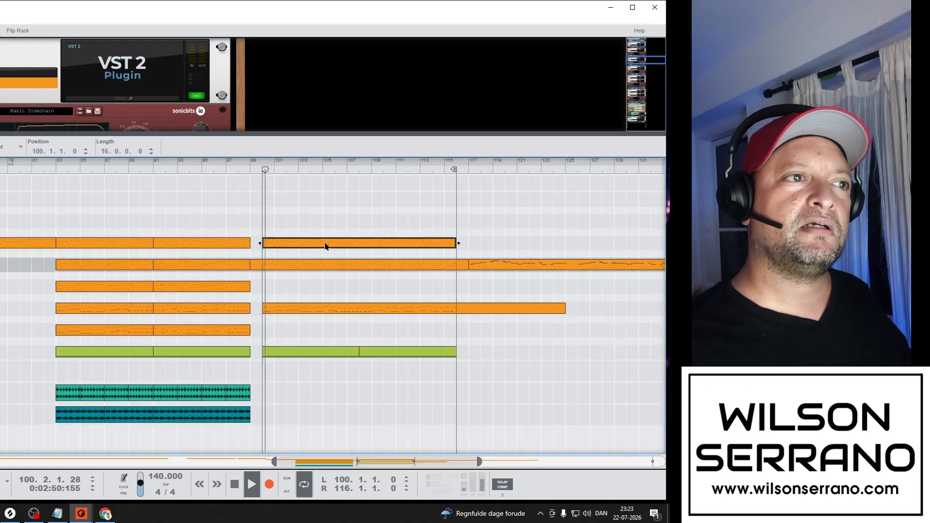
click(1, 265)
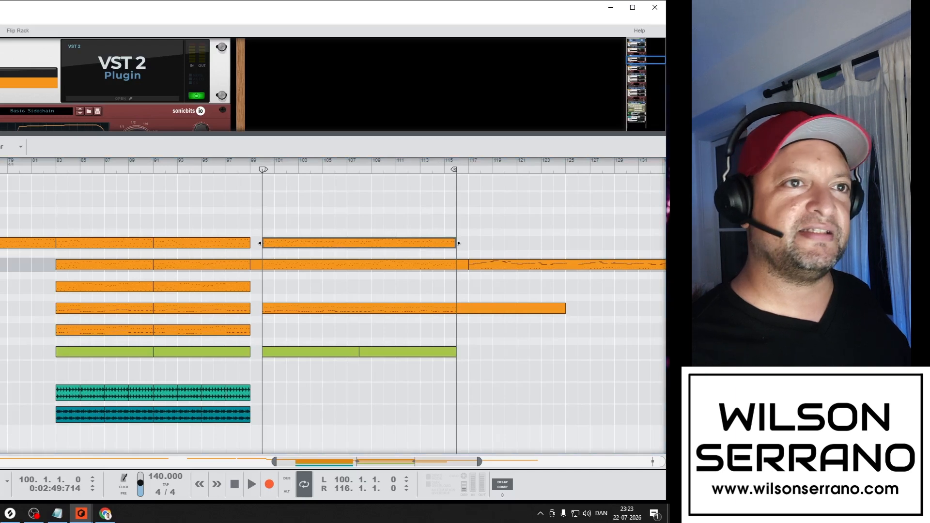
Play back the start of the looped section from bar 100 several times to check the layered melody
key(space)
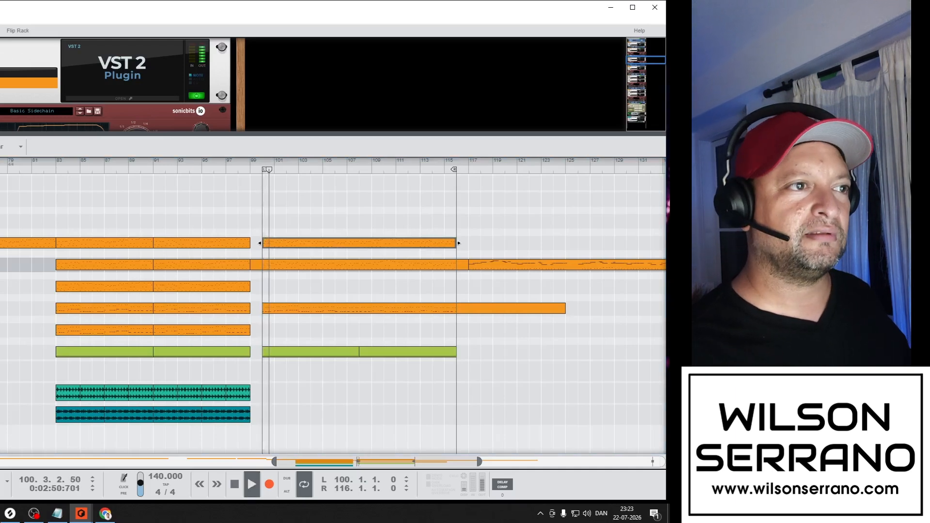
key(space)
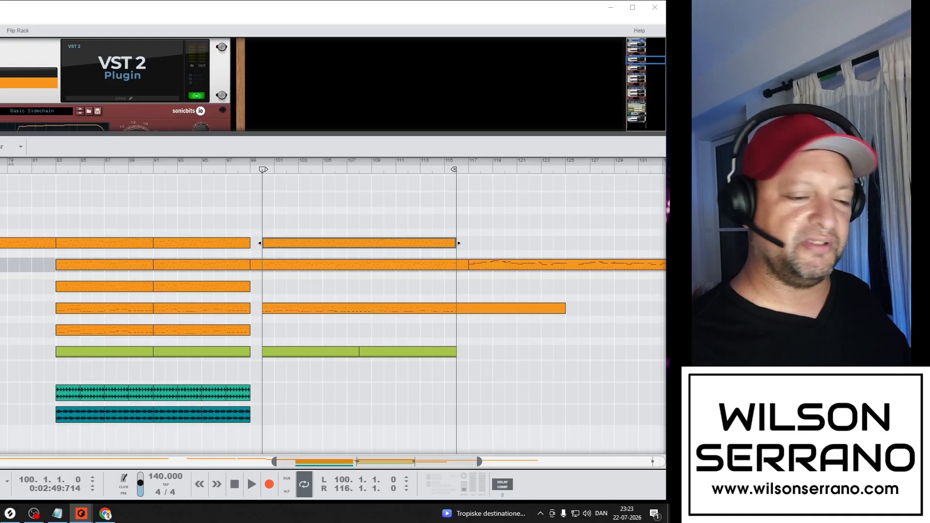
key(space)
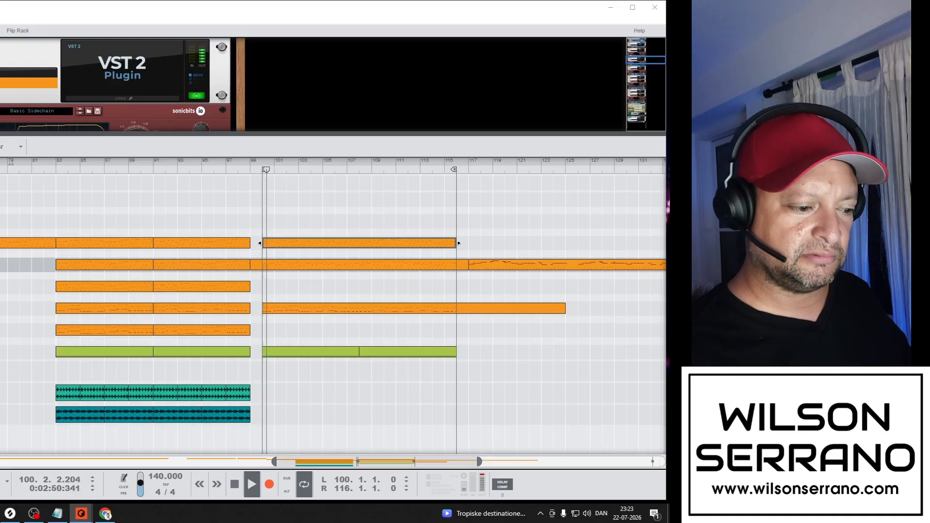
key(space)
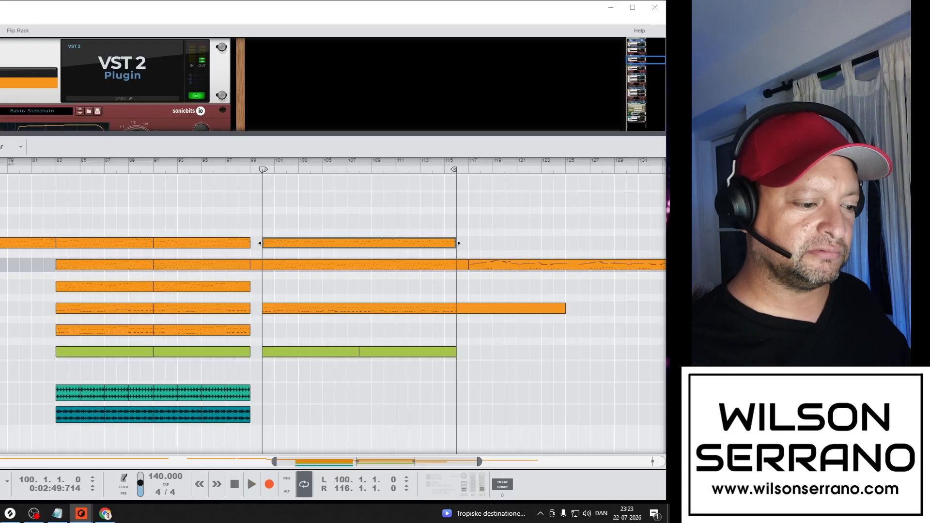
key(space)
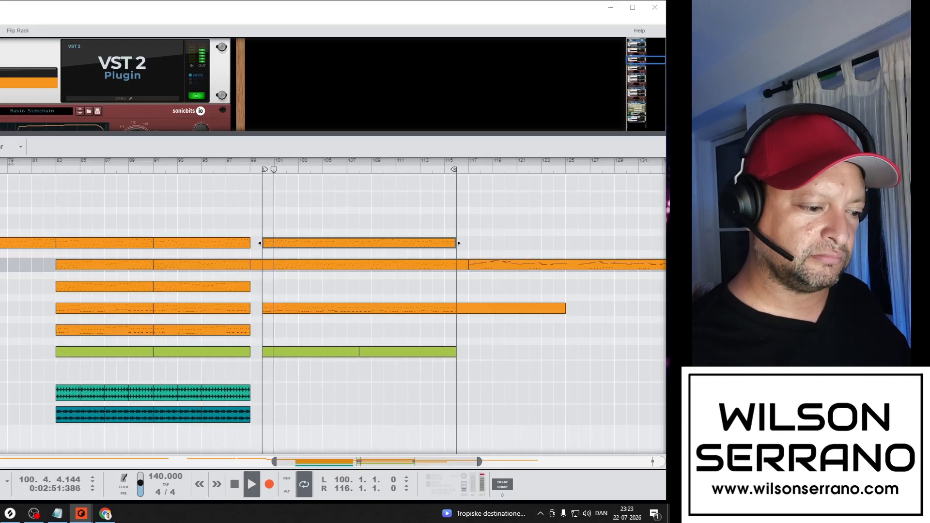
key(space)
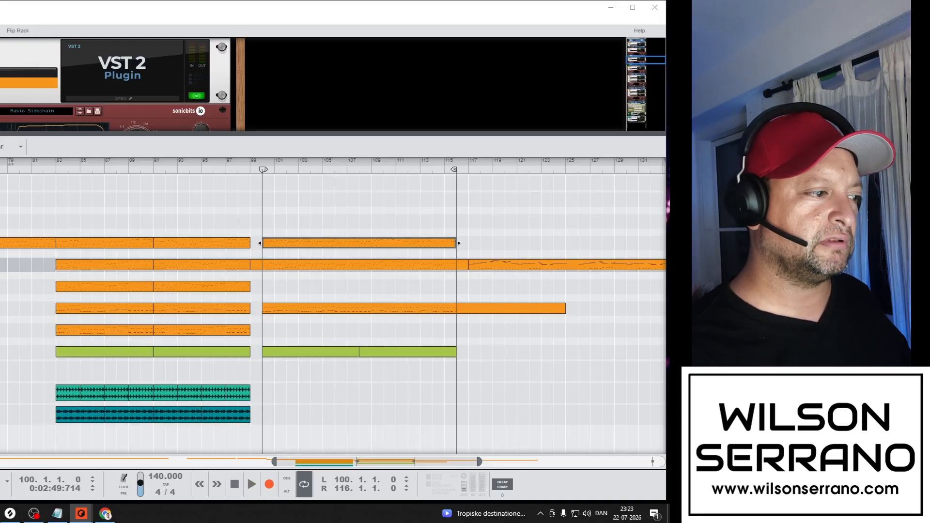
Bring the mixer into view, toggle solo on the second LD Adagio channel, and play the section from bar 100
drag(0, 272, 42, 115)
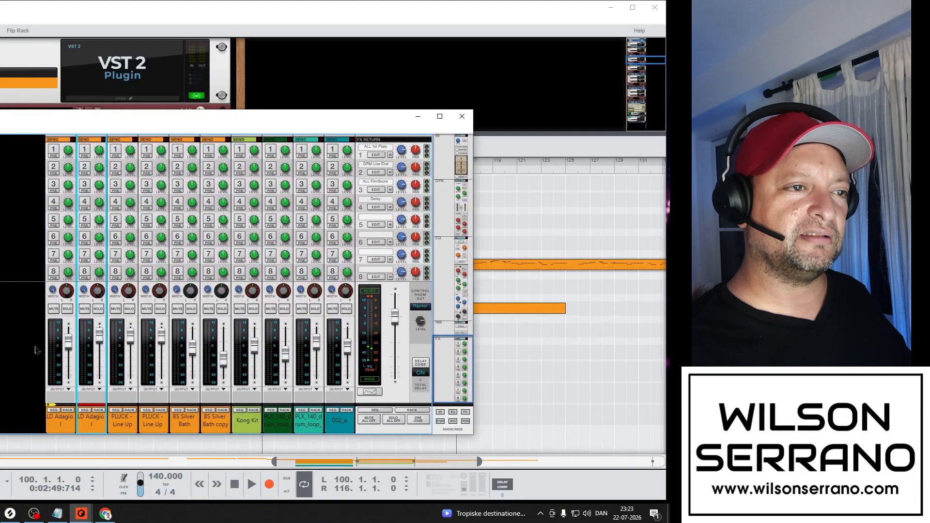
key(space)
key(space)
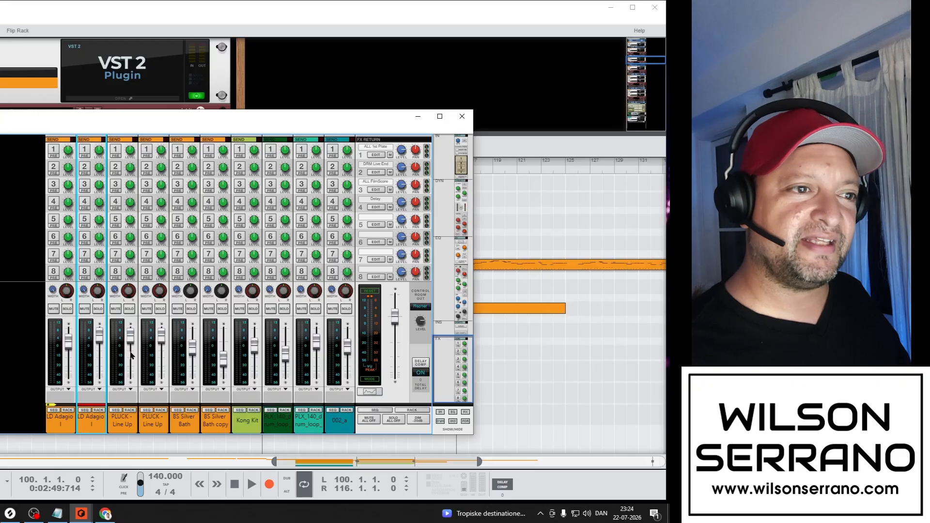
click(98, 309)
click(98, 309)
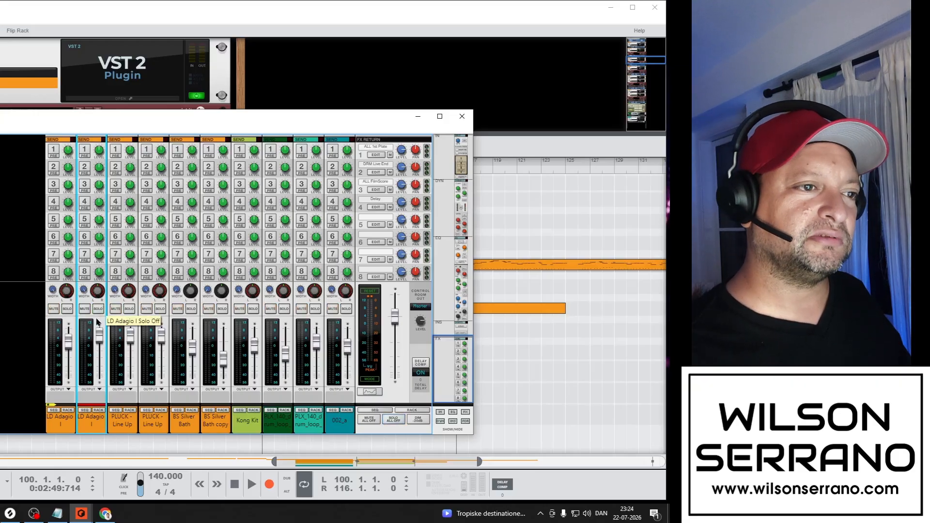
key(space)
key(space)
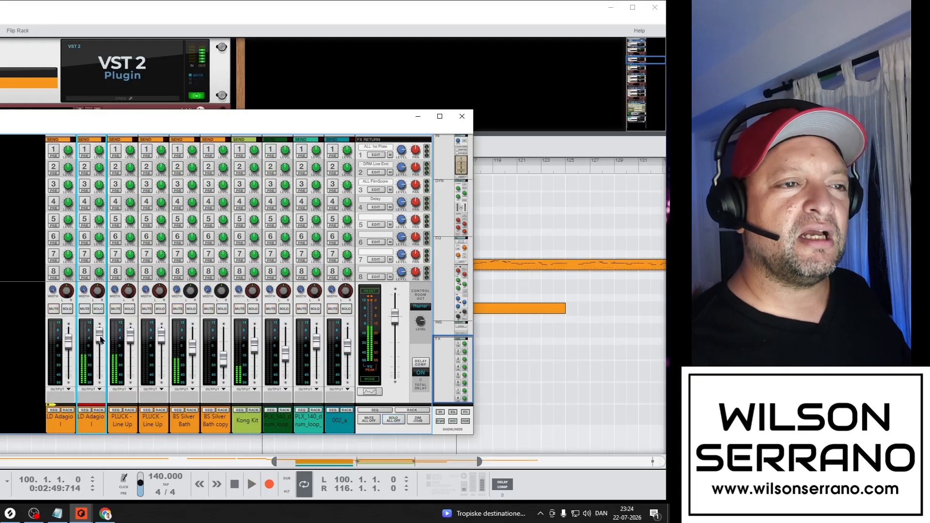
key(space)
key(space)
key(space)
key(space)
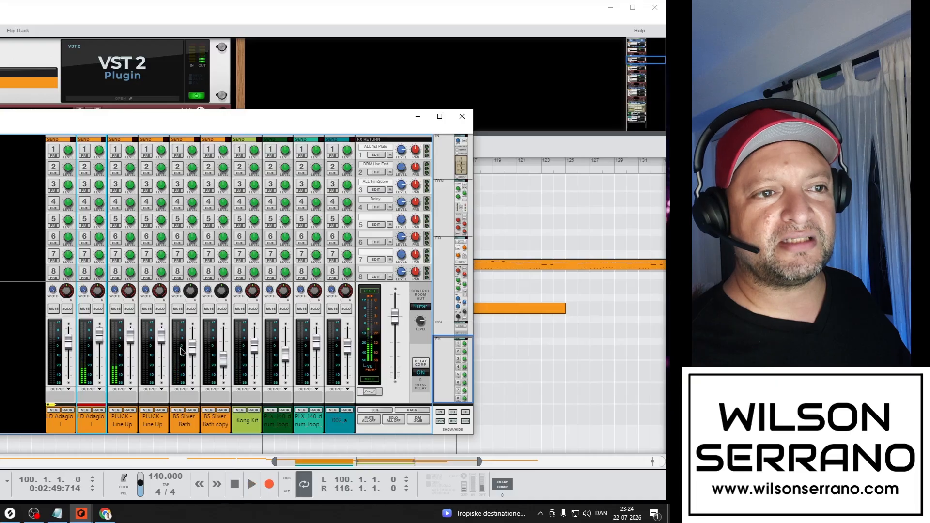
Audition the BS Silver Bath and Kong Kit channels in solo one after the other from bar 100
click(191, 310)
key(space)
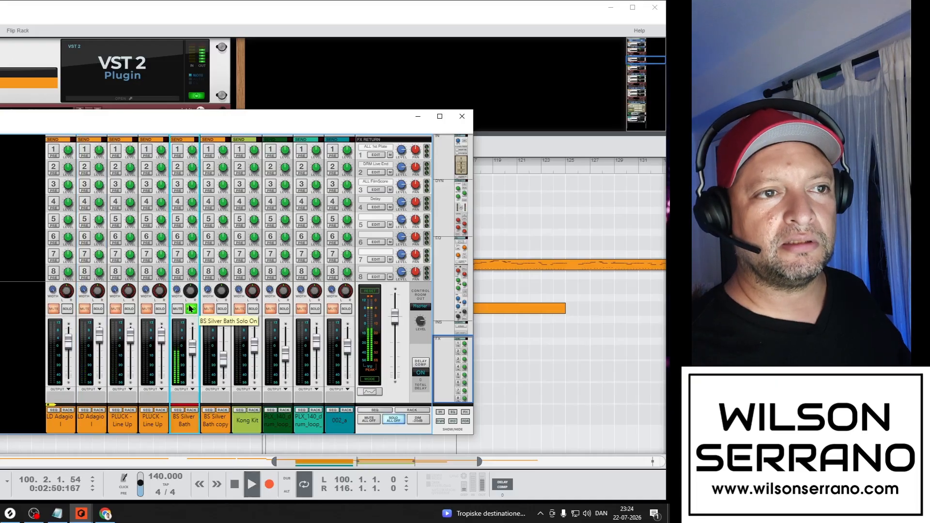
key(space)
click(191, 310)
click(256, 313)
key(space)
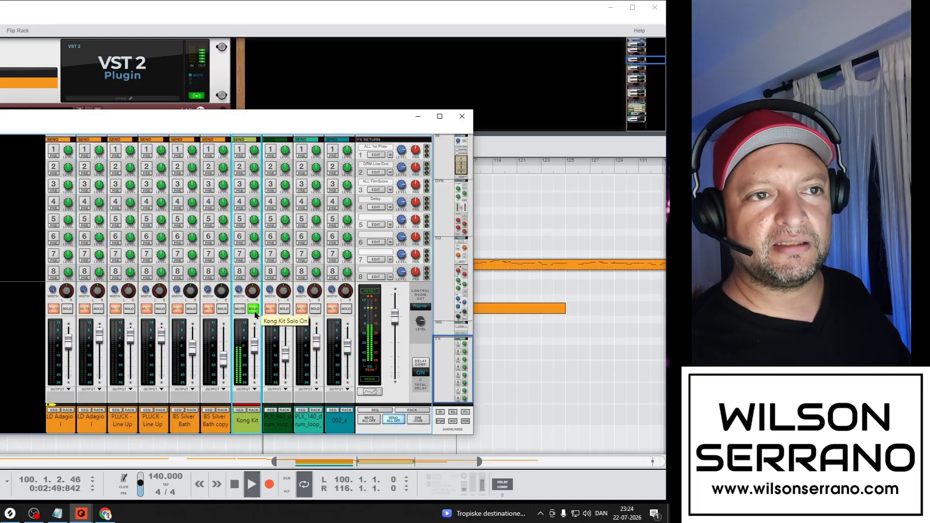
key(space)
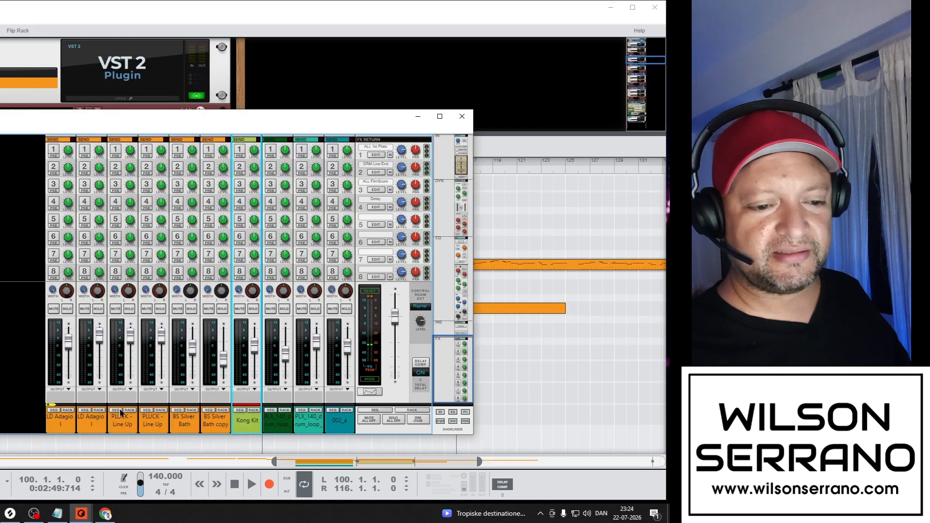
Play the full mix of bars 100 to 116 and move the mixer window away from the arrangement
key(space)
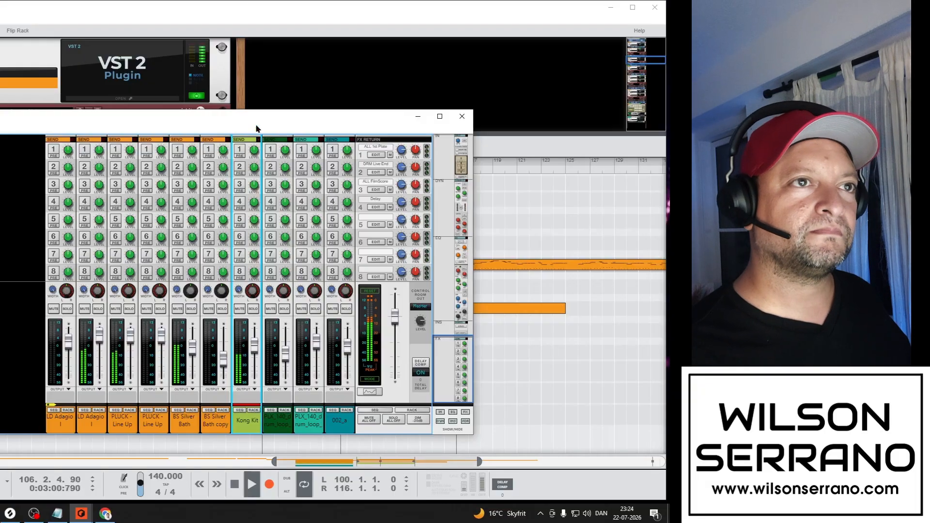
drag(257, 120, 191, 521)
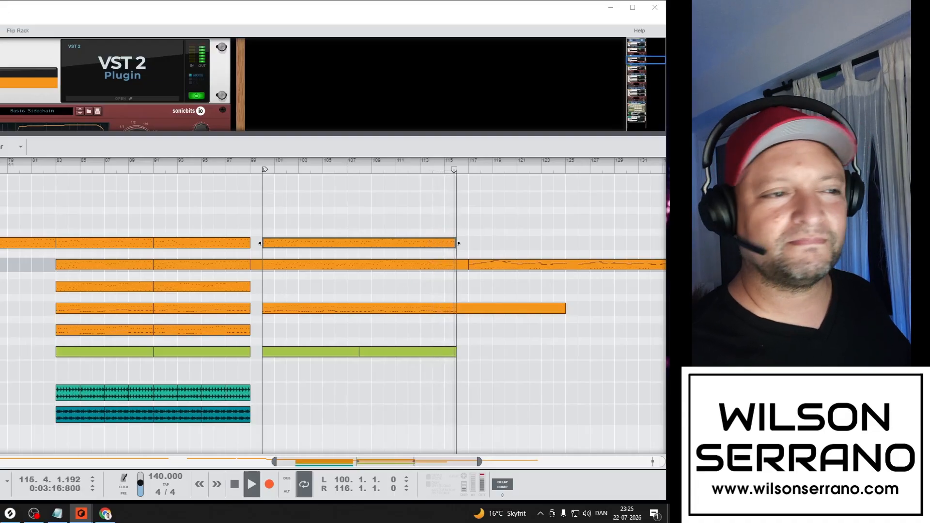
key(space)
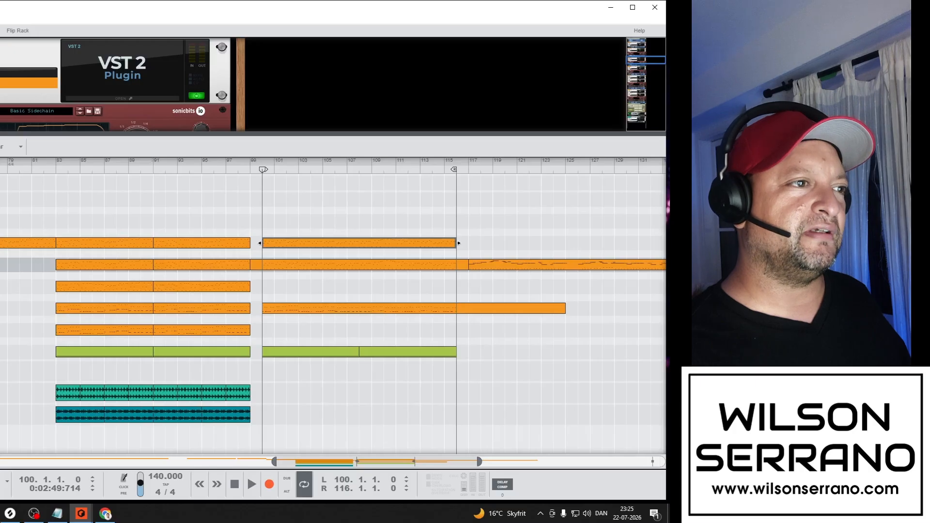
Select the BS Silver Bath track and examine its sidechain, transient shaper and reverb devices in the rack
click(2, 309)
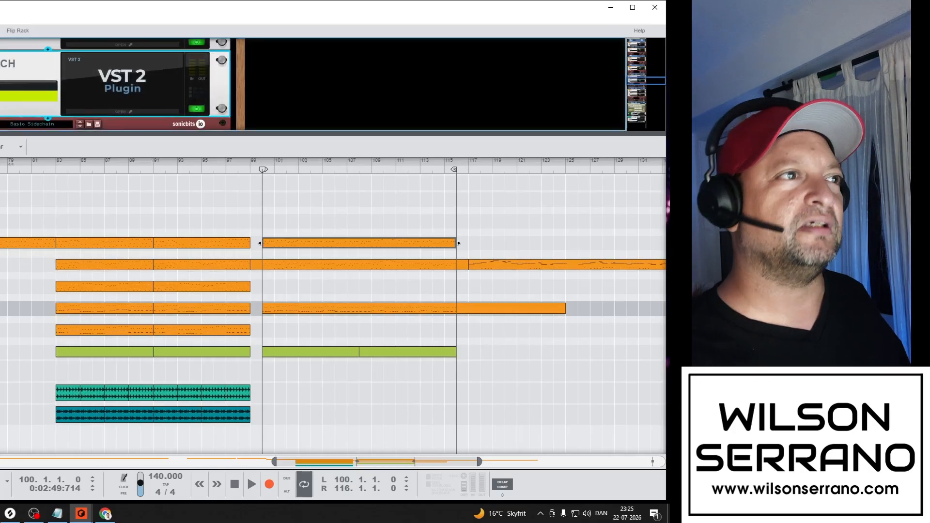
scroll(115, 84, down, 2)
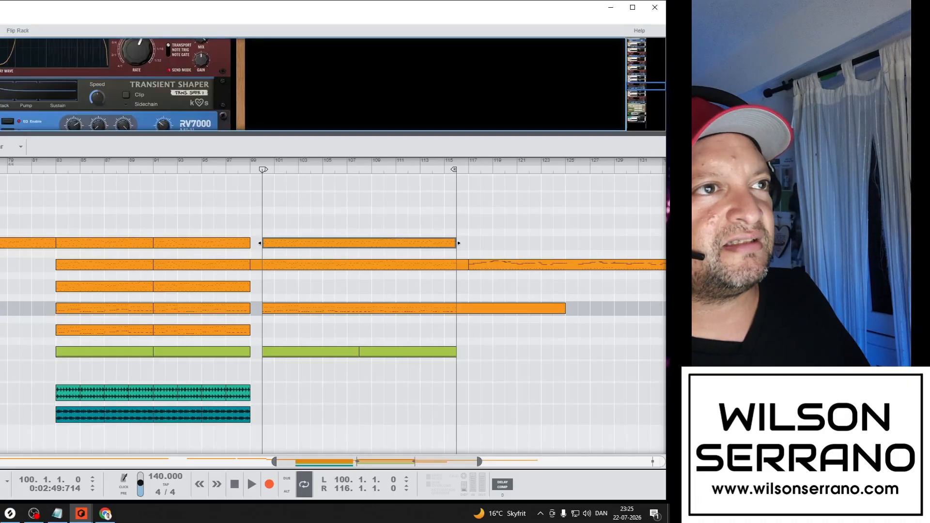
scroll(115, 84, up, 1)
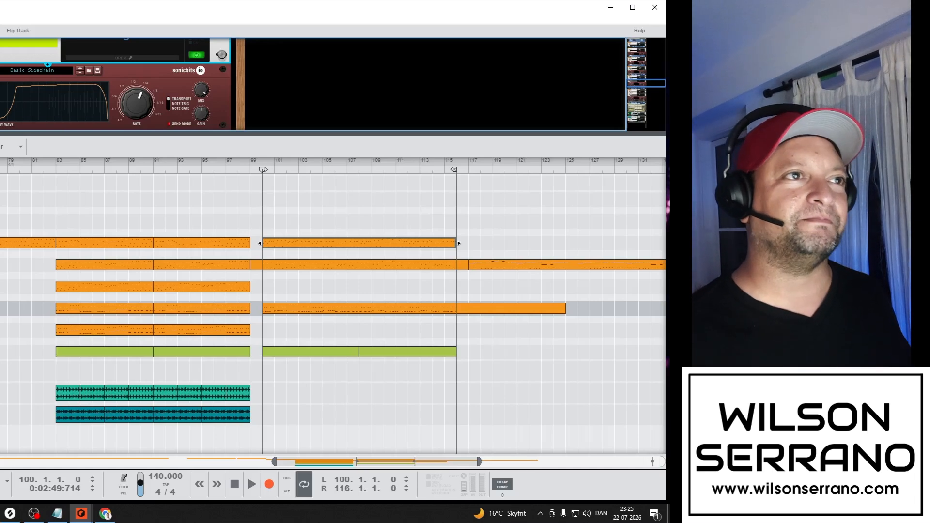
scroll(116, 84, down, 2)
scroll(117, 85, up, 1)
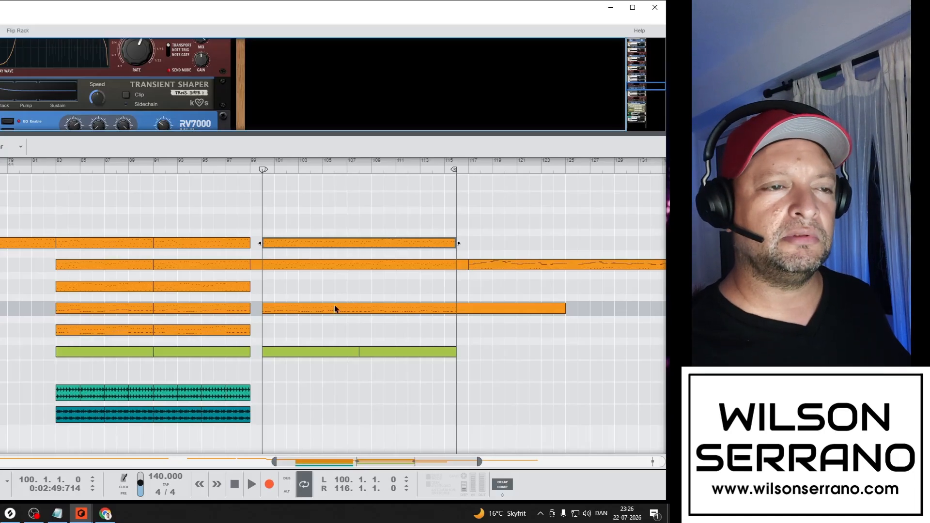
Copy the BS Silver Bath clip at bar 100 onto the BS Silver Bath copy track and play back the section
drag(303, 312, 301, 329)
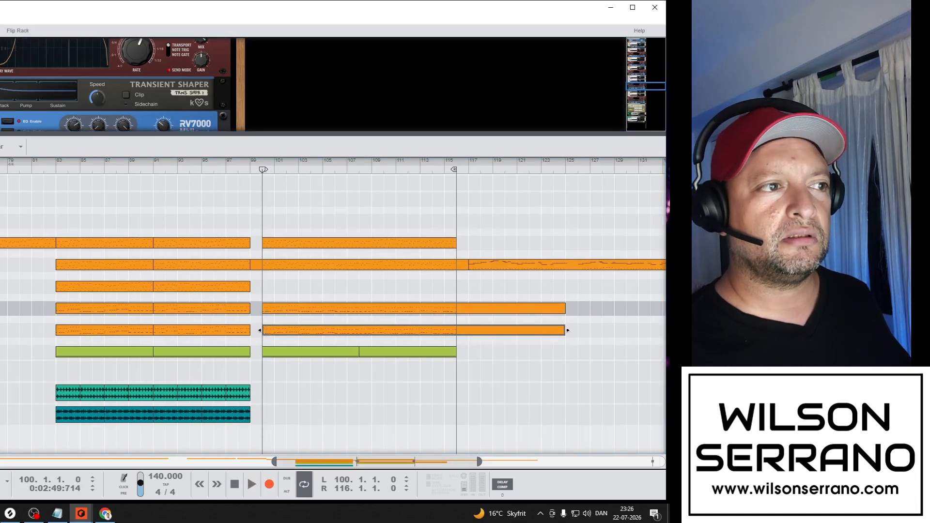
key(space)
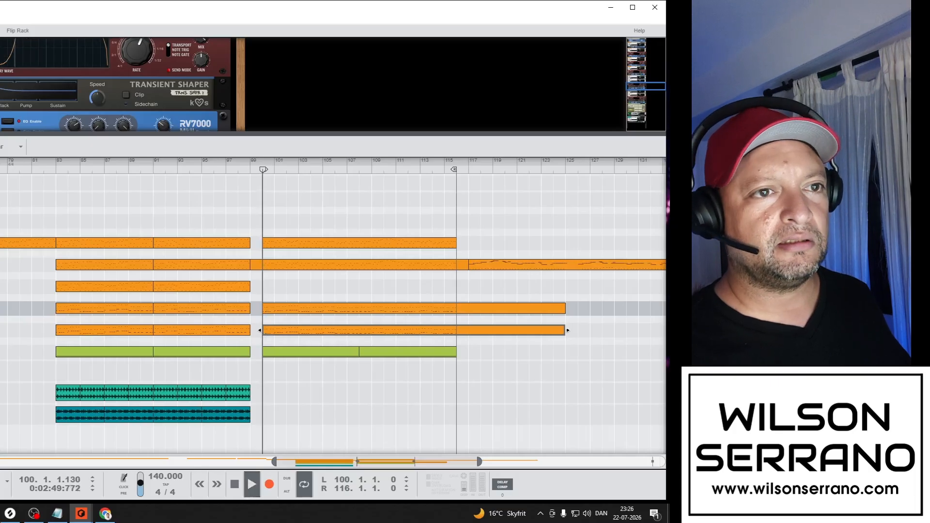
key(space)
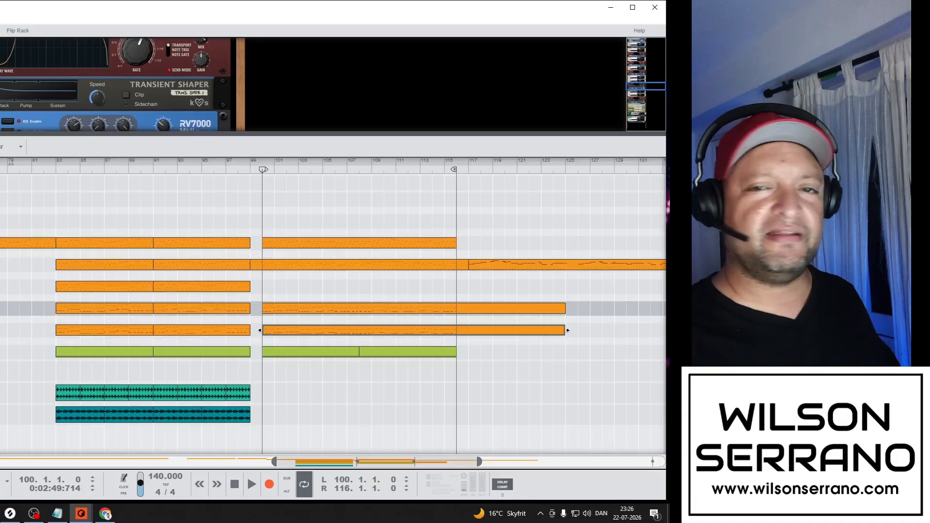
key(space)
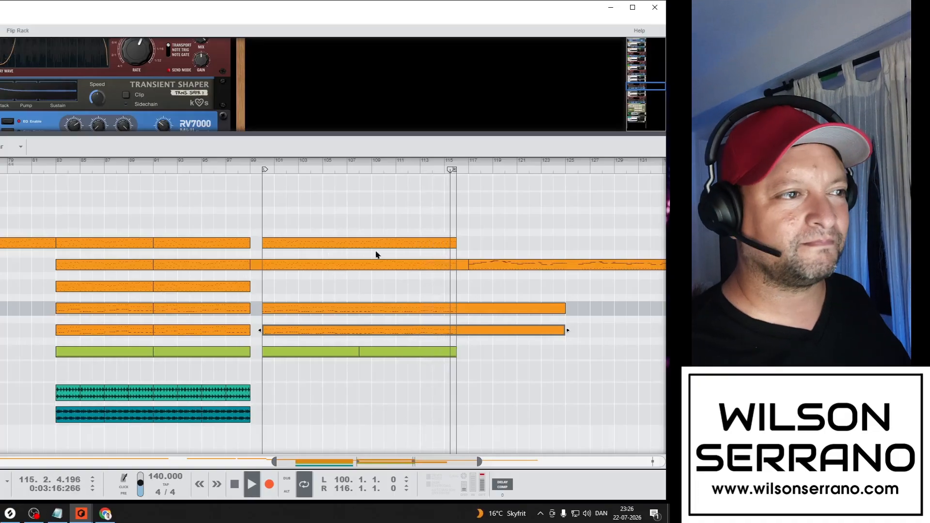
key(space)
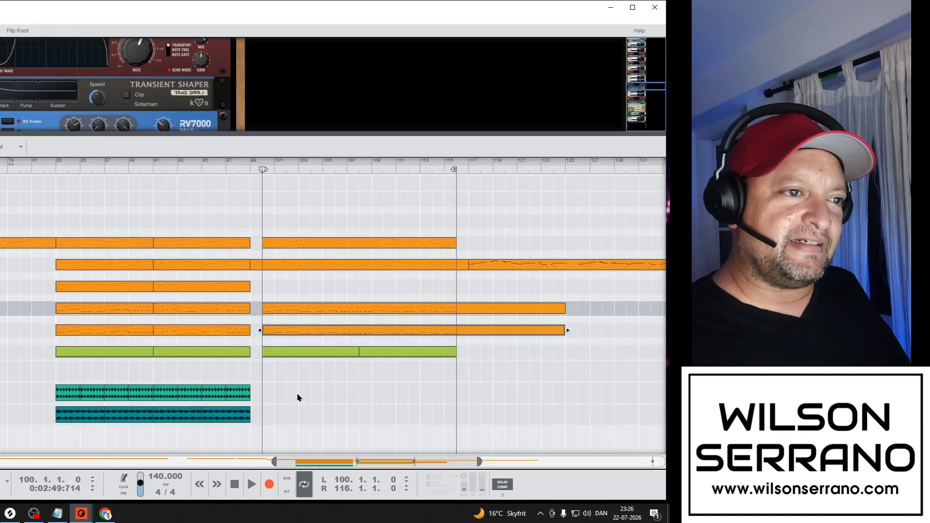
Copy the audio loop clips of both bottom tracks from bars 83–99 to bar 100 and play the section through
drag(297, 385, 55, 426)
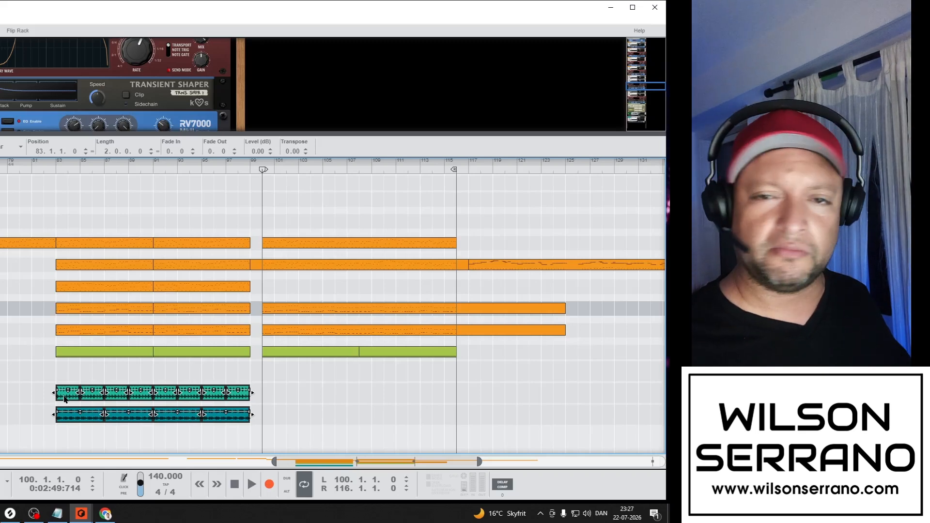
key(ctrl+v)
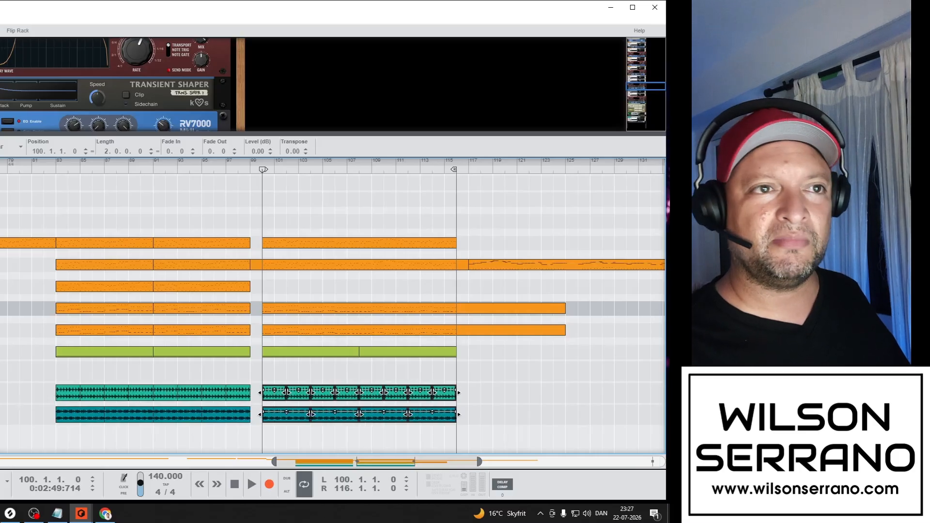
key(space)
key(space)
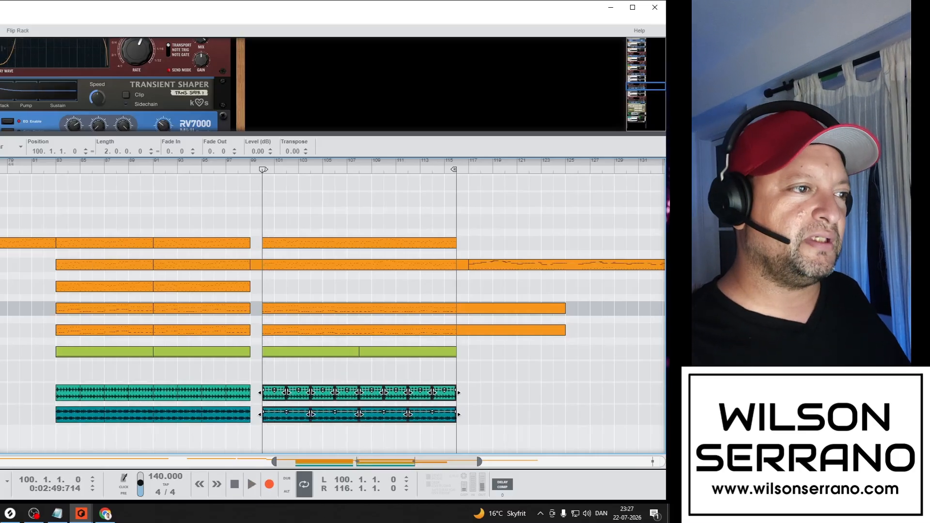
key(space)
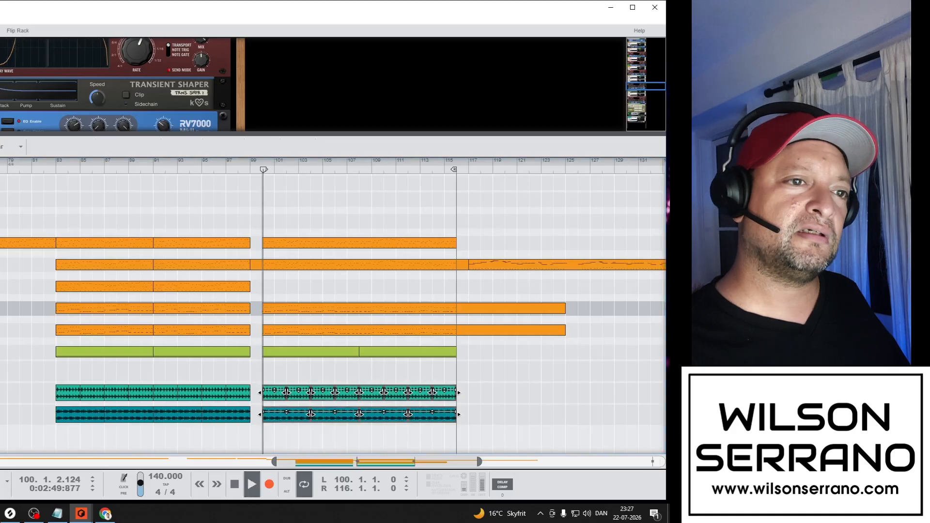
key(space)
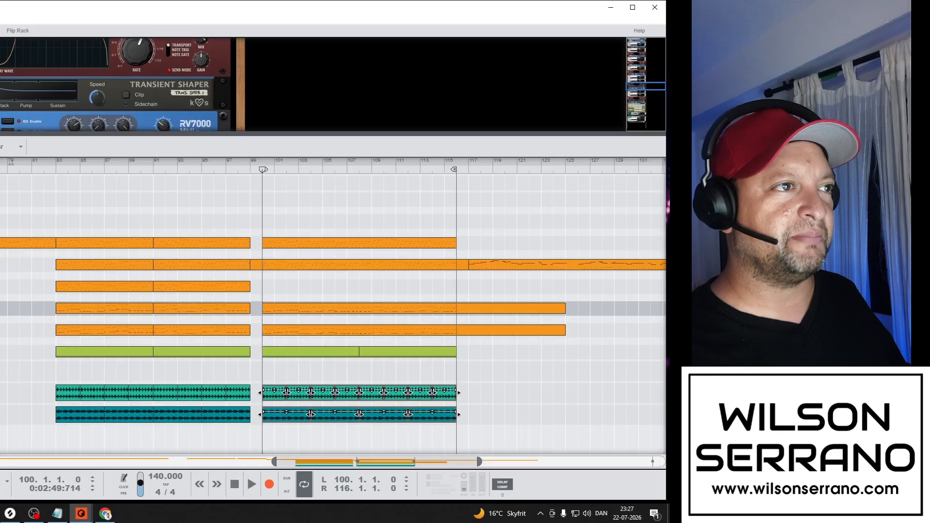
key(space)
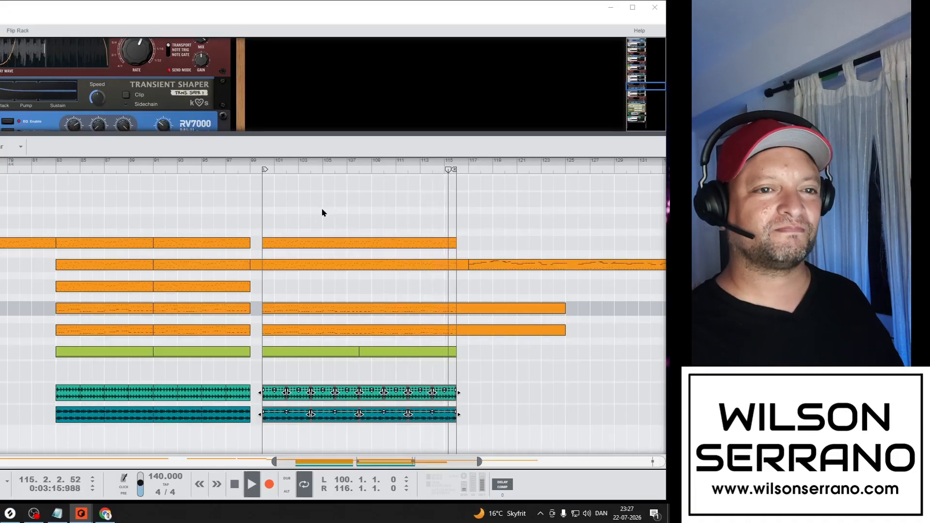
key(space)
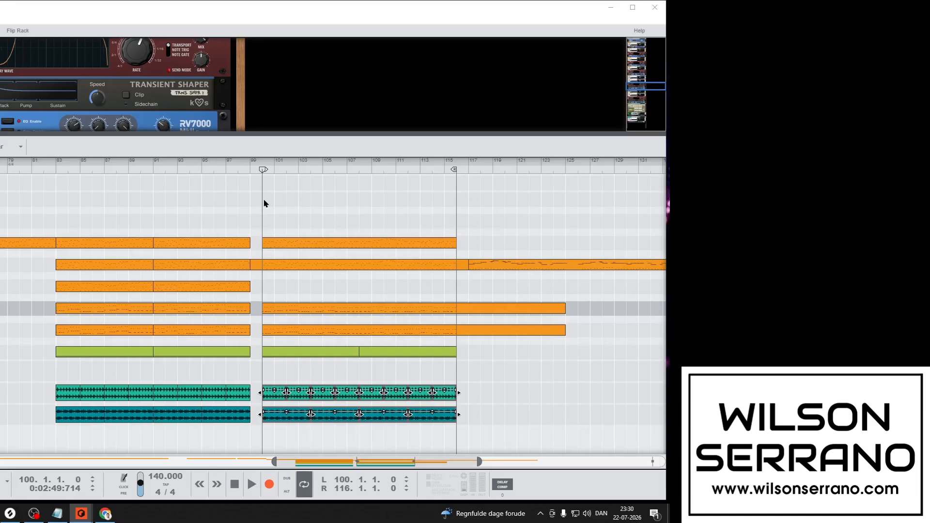
mouse_move(81, 513)
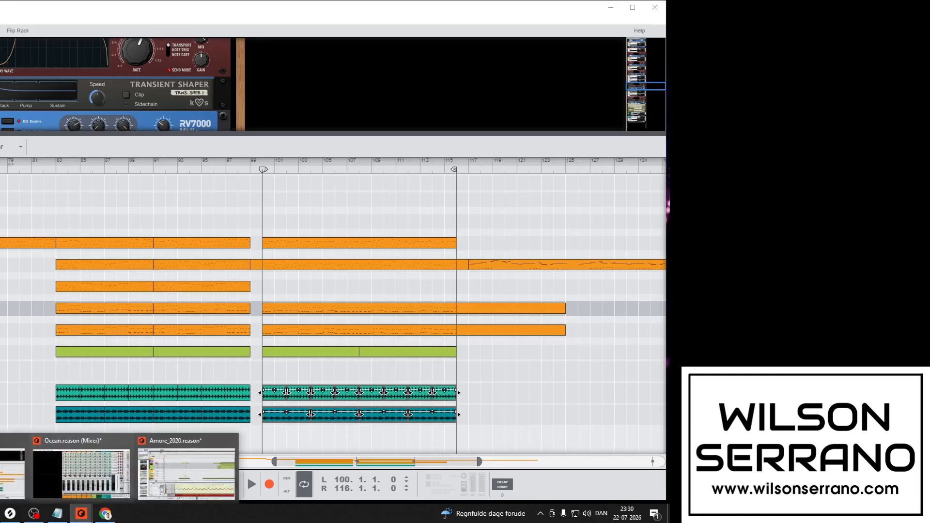